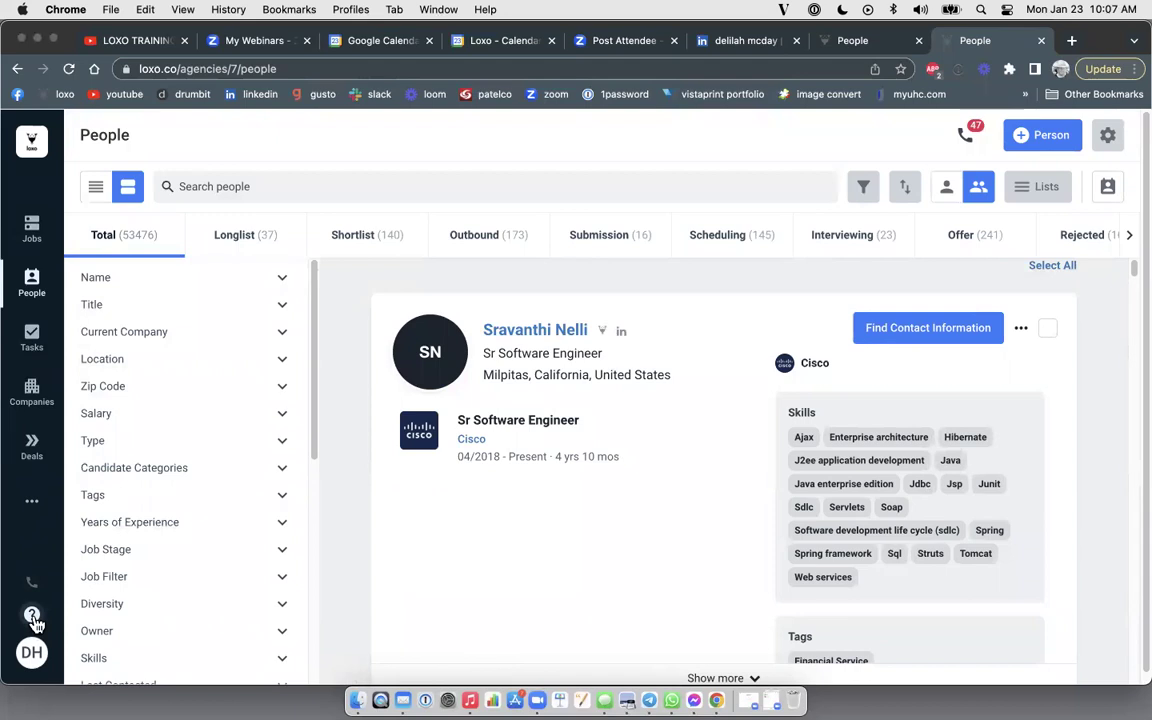
# View the help and support options, and close them again
pyautogui.click(33, 617)
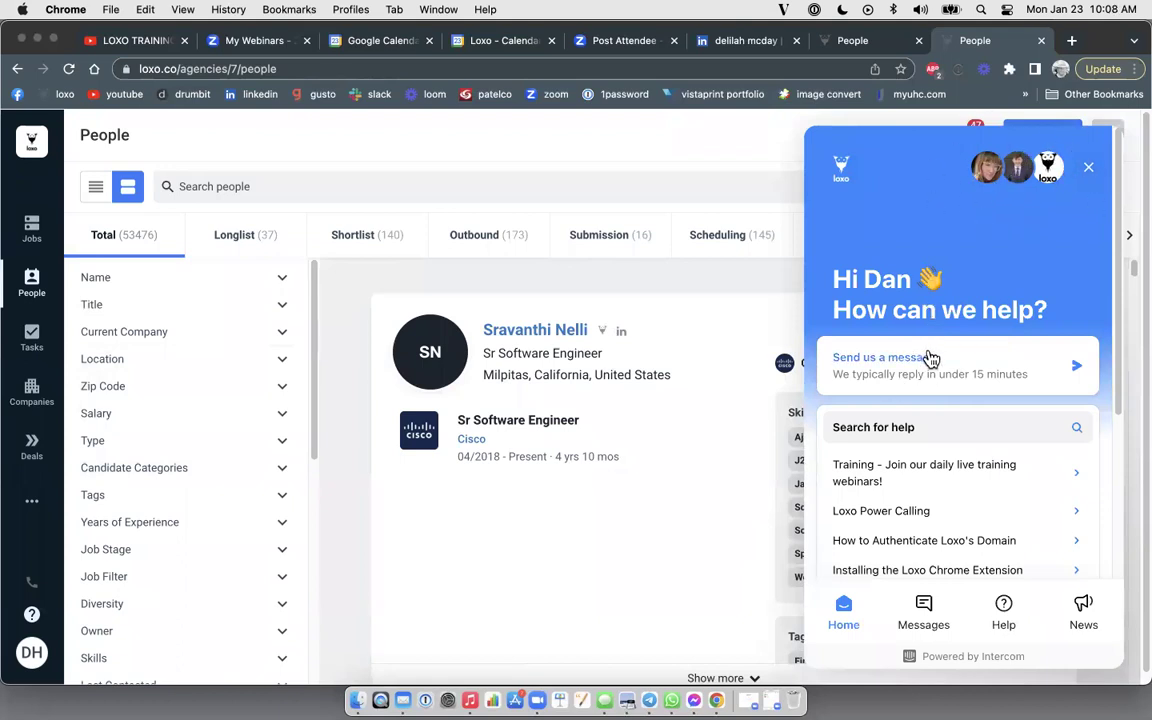
pyautogui.click(1089, 170)
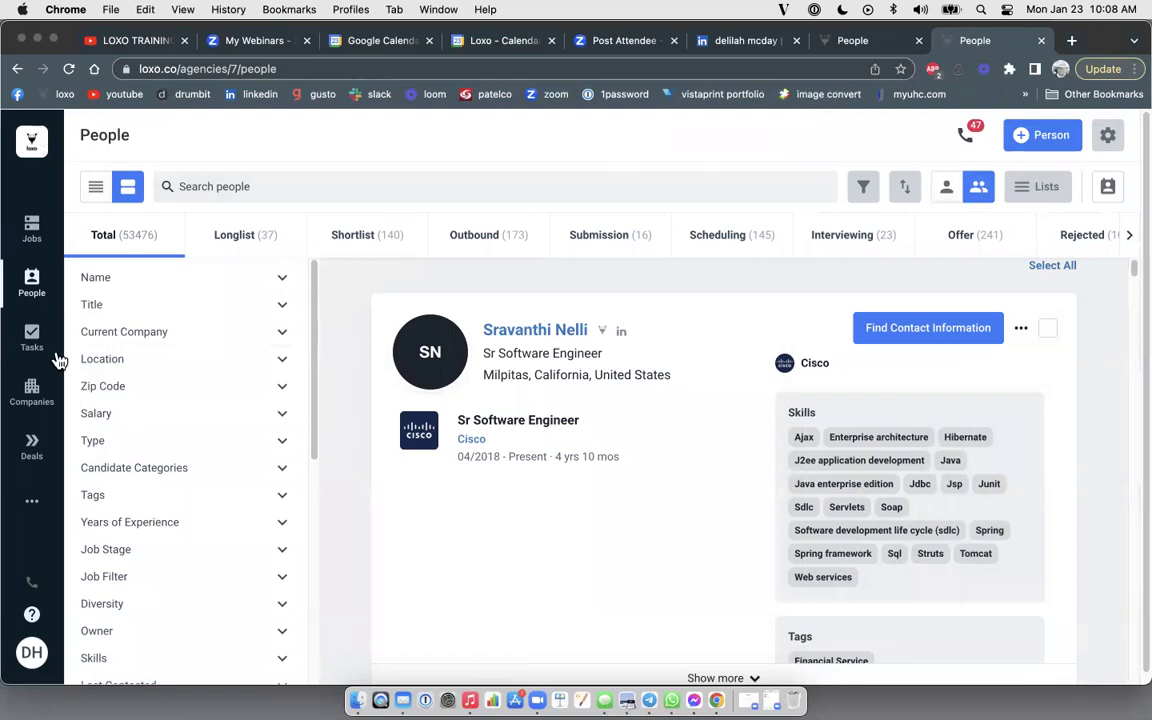
# On the Sales deals board, move the VP of Engineering Tesla deal to Placed and the ABC deal to Won Deal
pyautogui.click(32, 448)
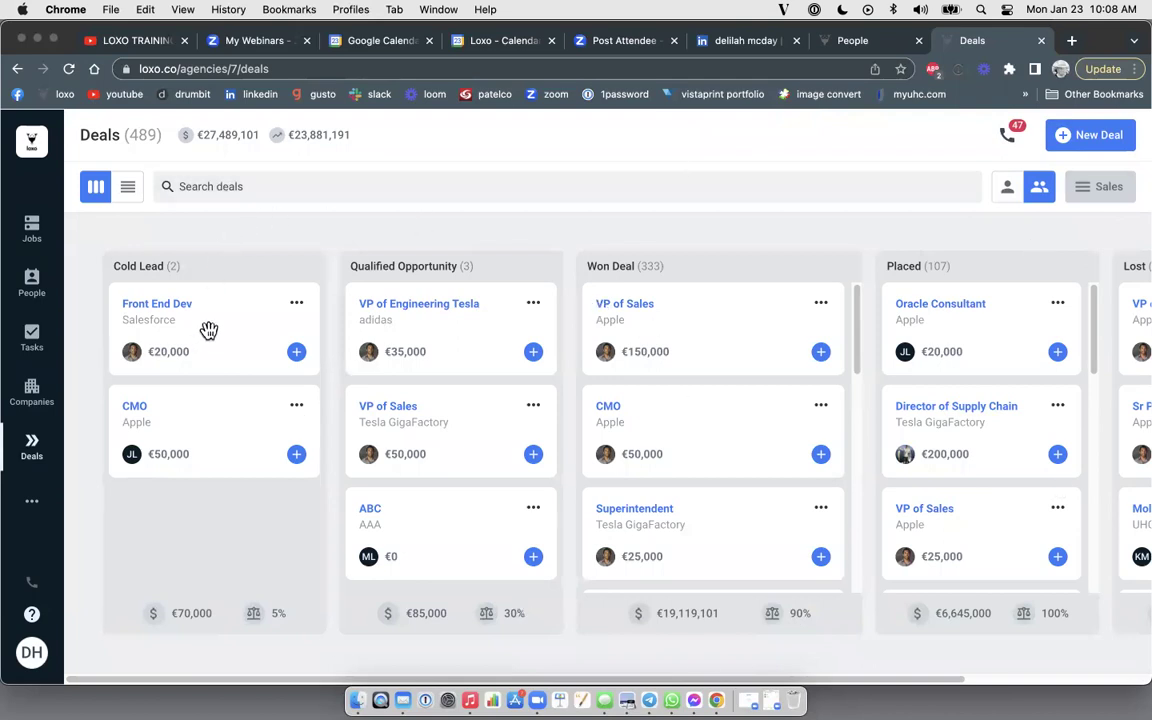
pyautogui.moveTo(405, 315); pyautogui.dragTo(588, 342)
pyautogui.moveTo(396, 442); pyautogui.dragTo(951, 316)
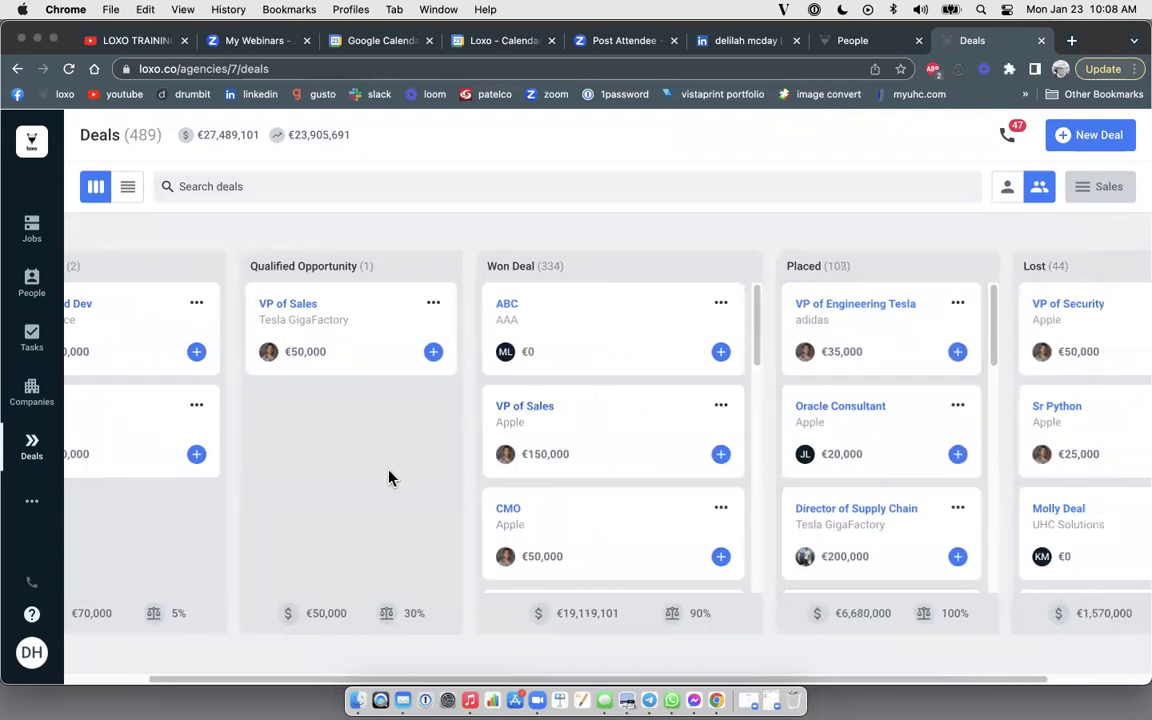
# Move the Front End Dev deal from Cold Lead to the Placed stage
pyautogui.moveTo(303, 680); pyautogui.dragTo(159, 669)
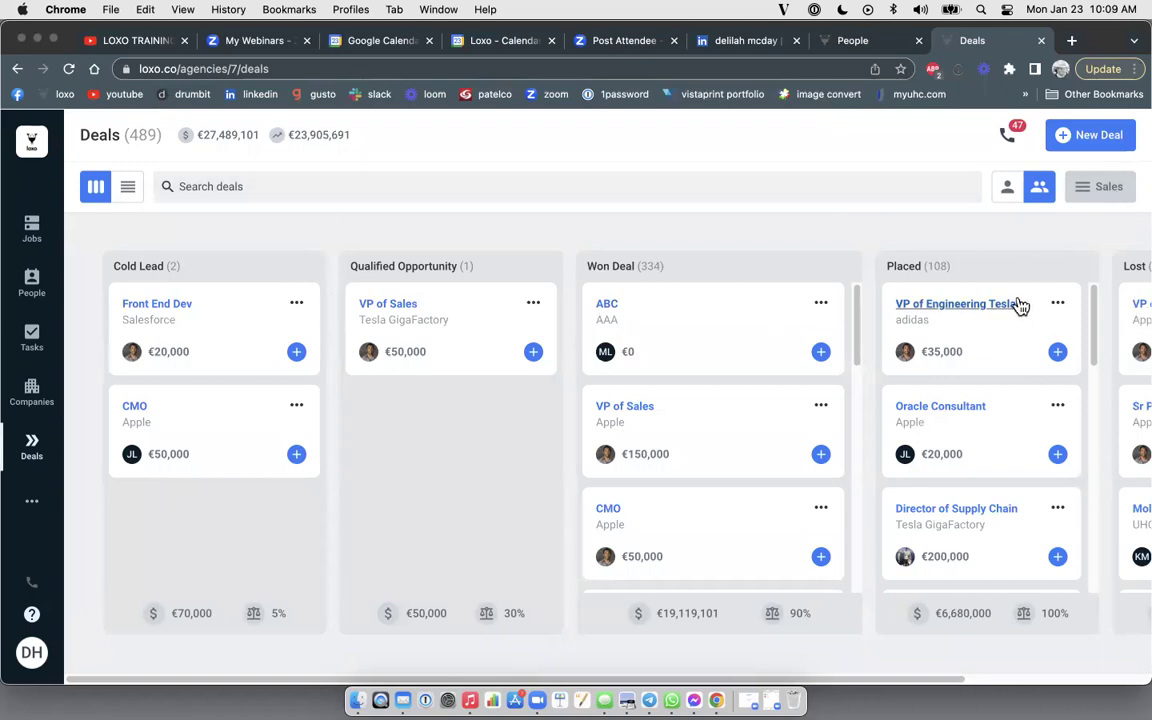
pyautogui.moveTo(427, 684); pyautogui.dragTo(262, 638)
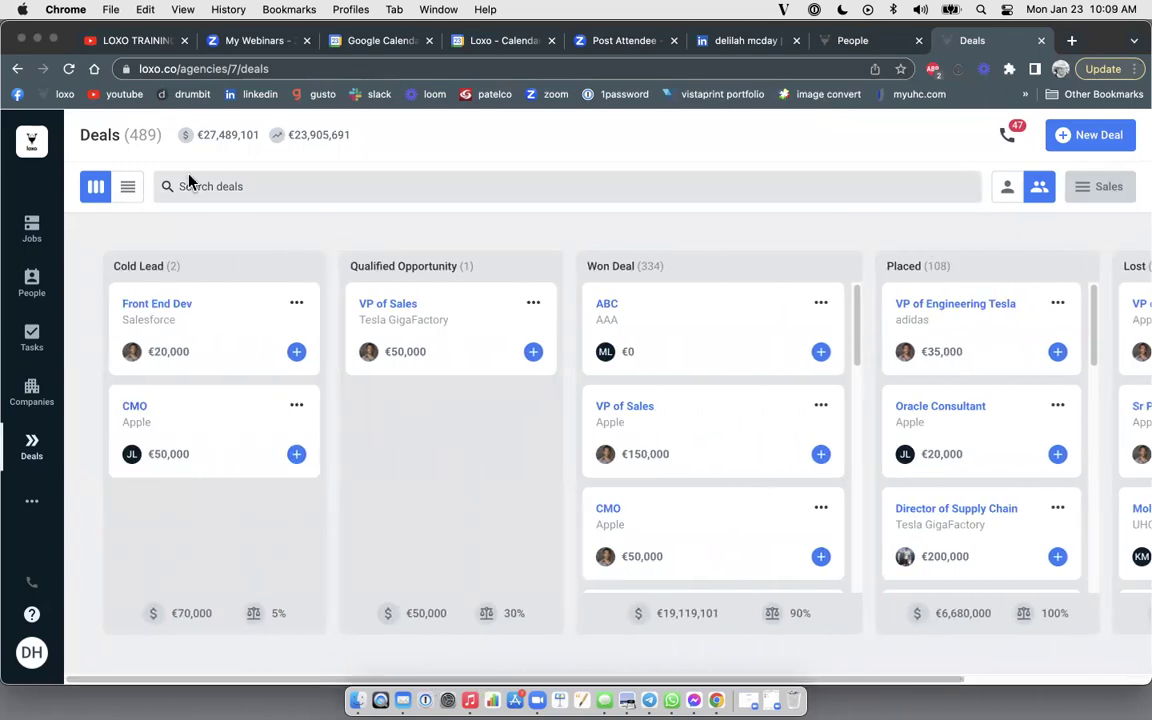
pyautogui.moveTo(262, 309); pyautogui.dragTo(195, 337)
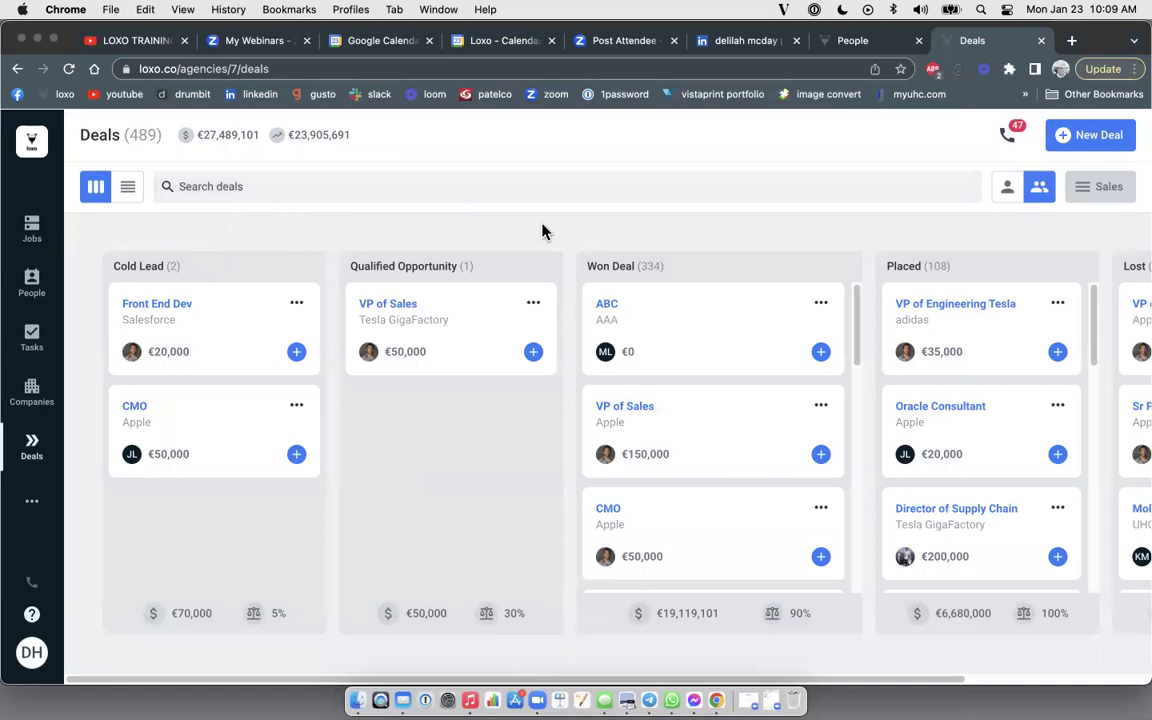
pyautogui.hscroll(5, 542, 231)
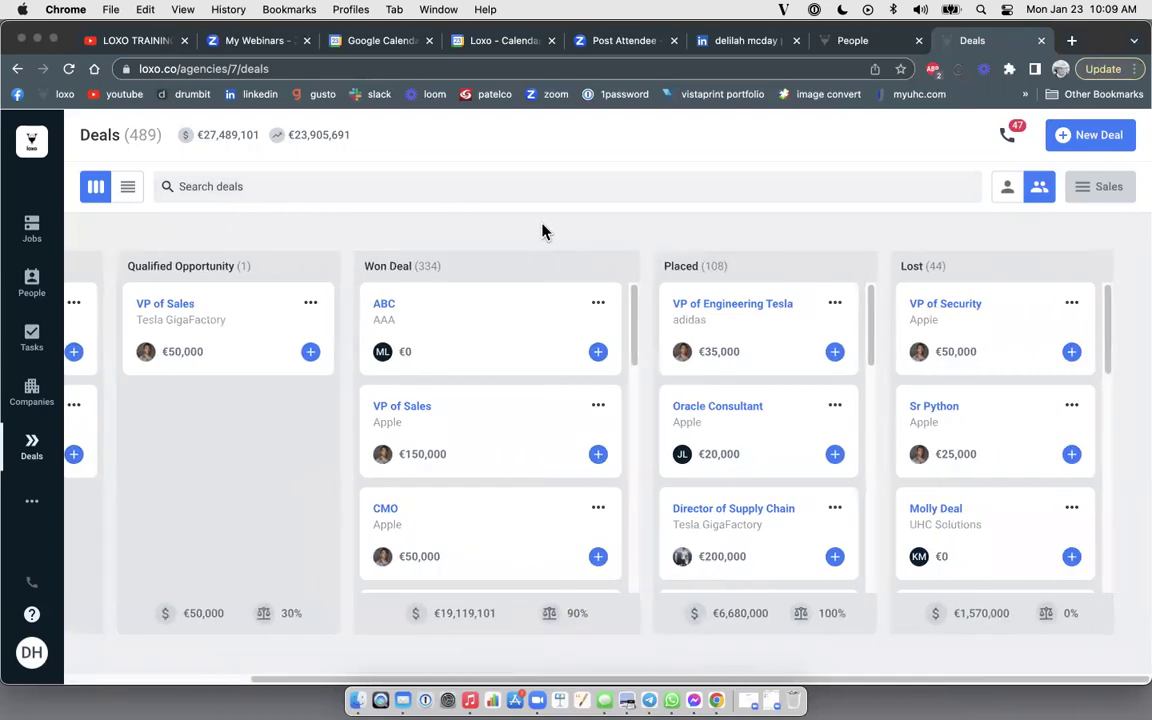
pyautogui.hscroll(-5, 542, 231)
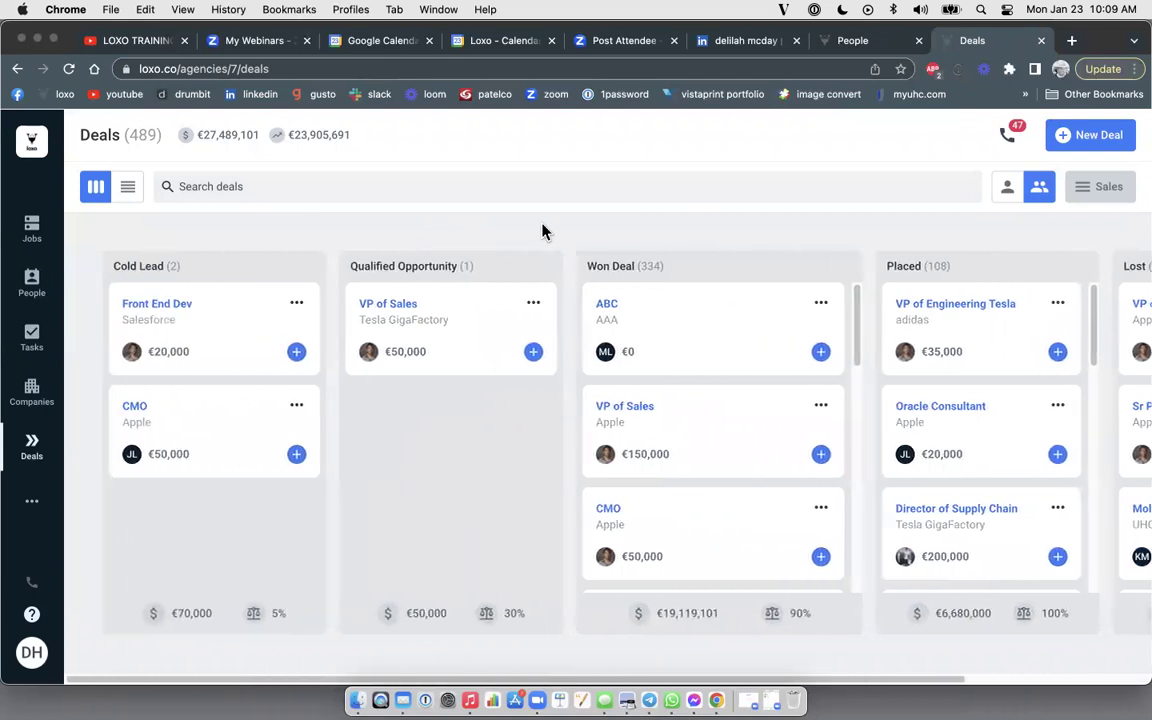
pyautogui.moveTo(211, 319); pyautogui.dragTo(866, 319)
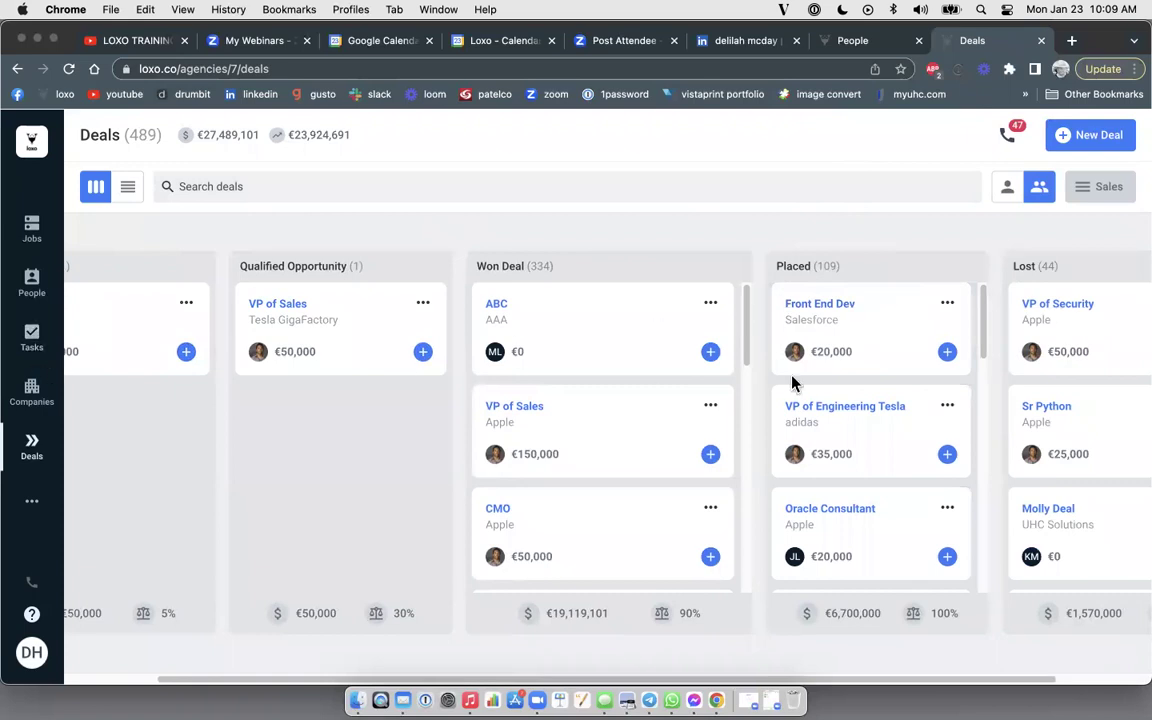
# Switch to the Bus Dev Tracking pipeline and move the Pepsi deal to Contact information gathered
pyautogui.click(1108, 187)
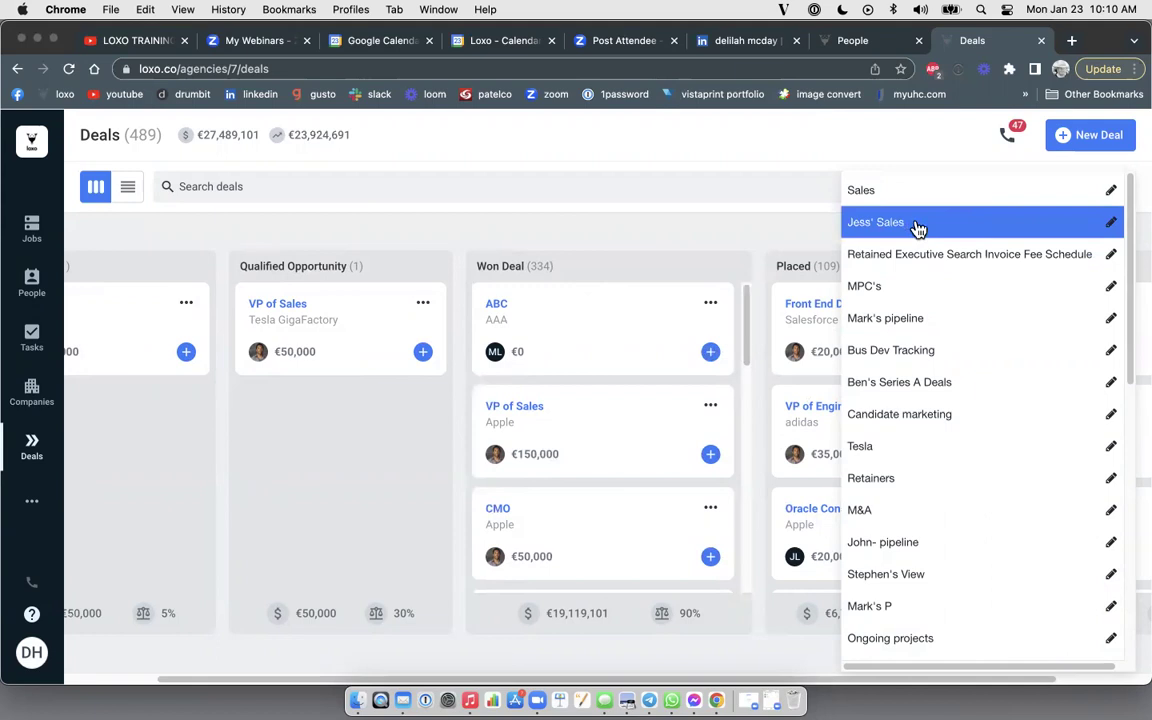
pyautogui.click(913, 351)
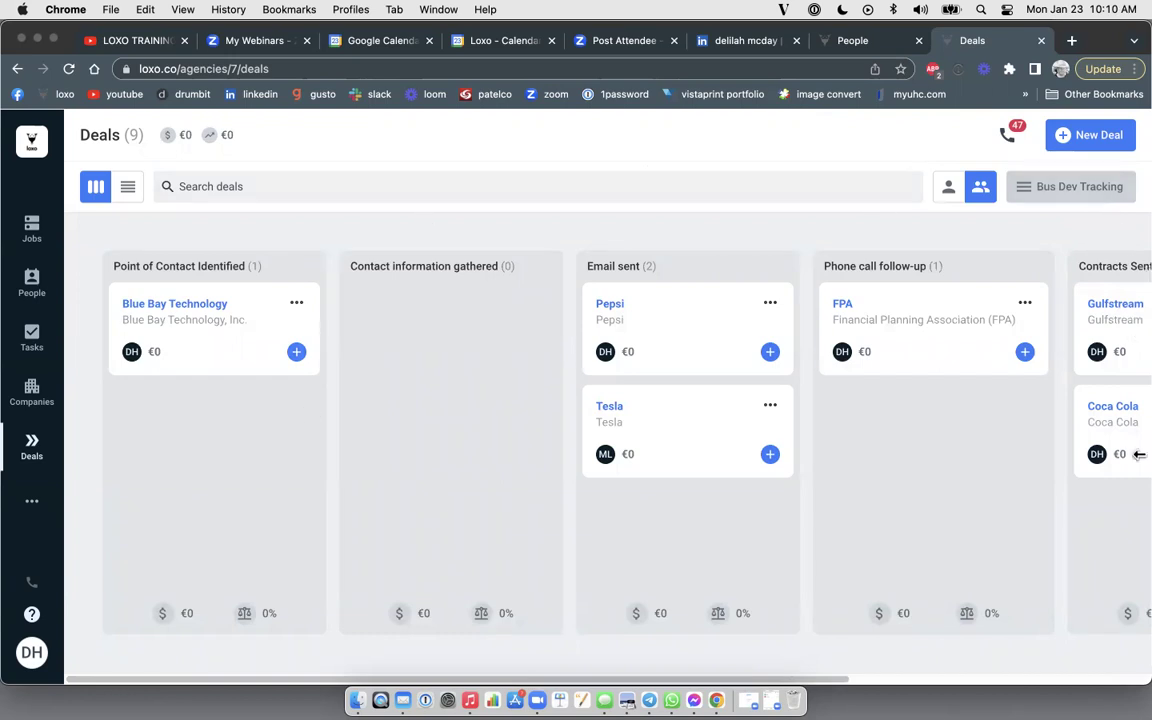
pyautogui.moveTo(730, 321); pyautogui.dragTo(538, 321)
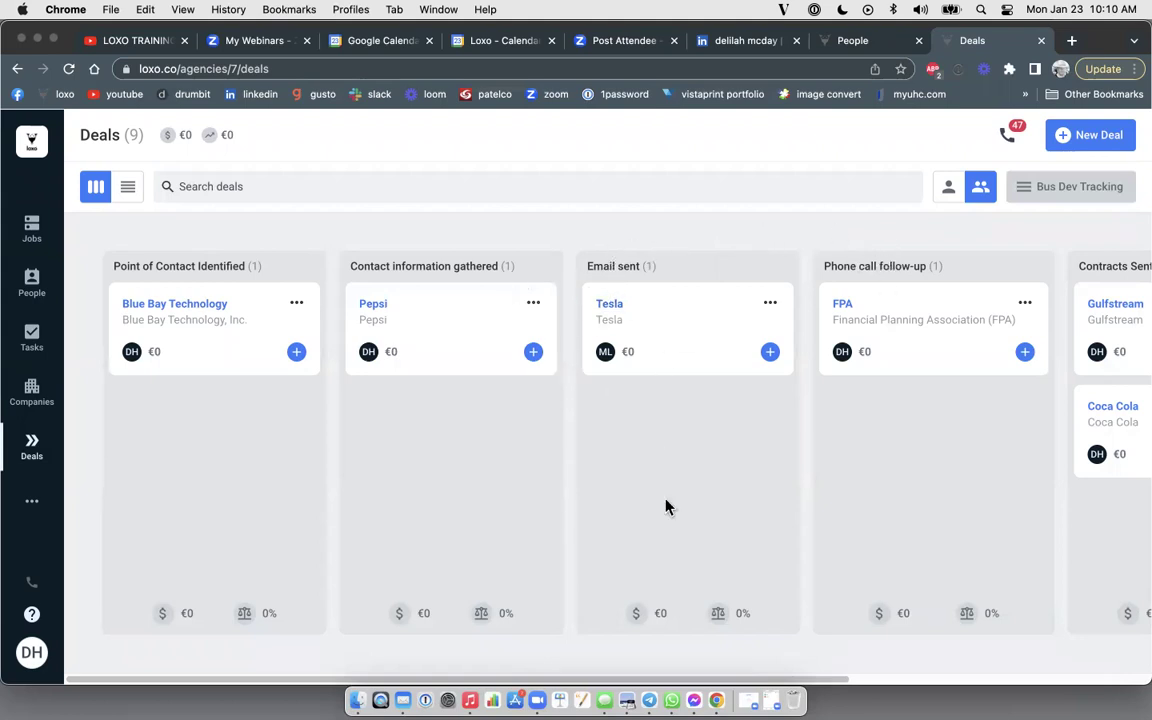
# Look through the Bus Dev Tracking stages from Point of Contact Identified to Contracts signed
pyautogui.hscroll(5, 653, 684)
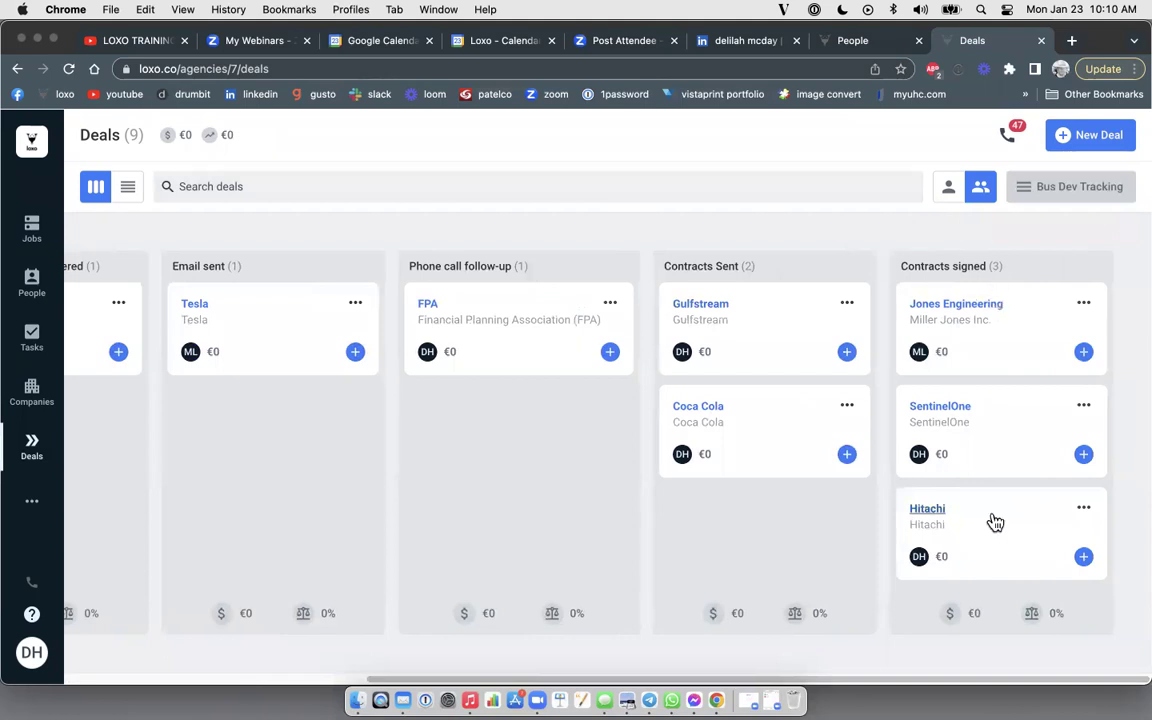
pyautogui.moveTo(694, 680); pyautogui.dragTo(252, 663)
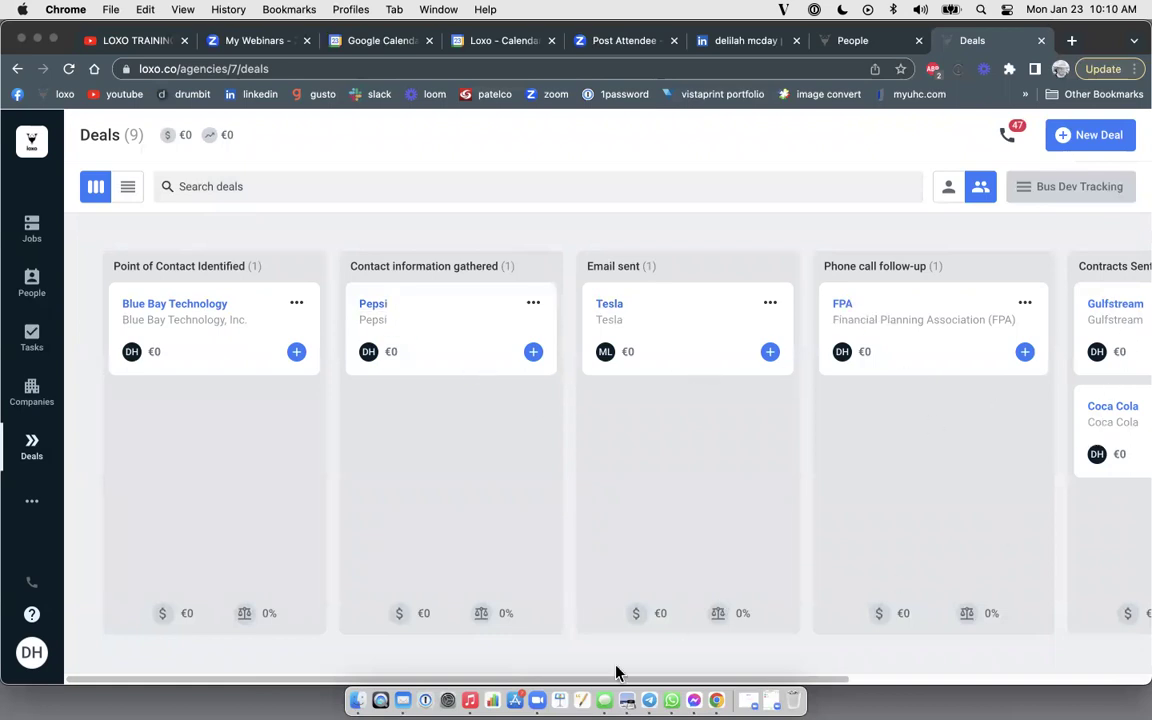
pyautogui.moveTo(620, 681); pyautogui.dragTo(1060, 645)
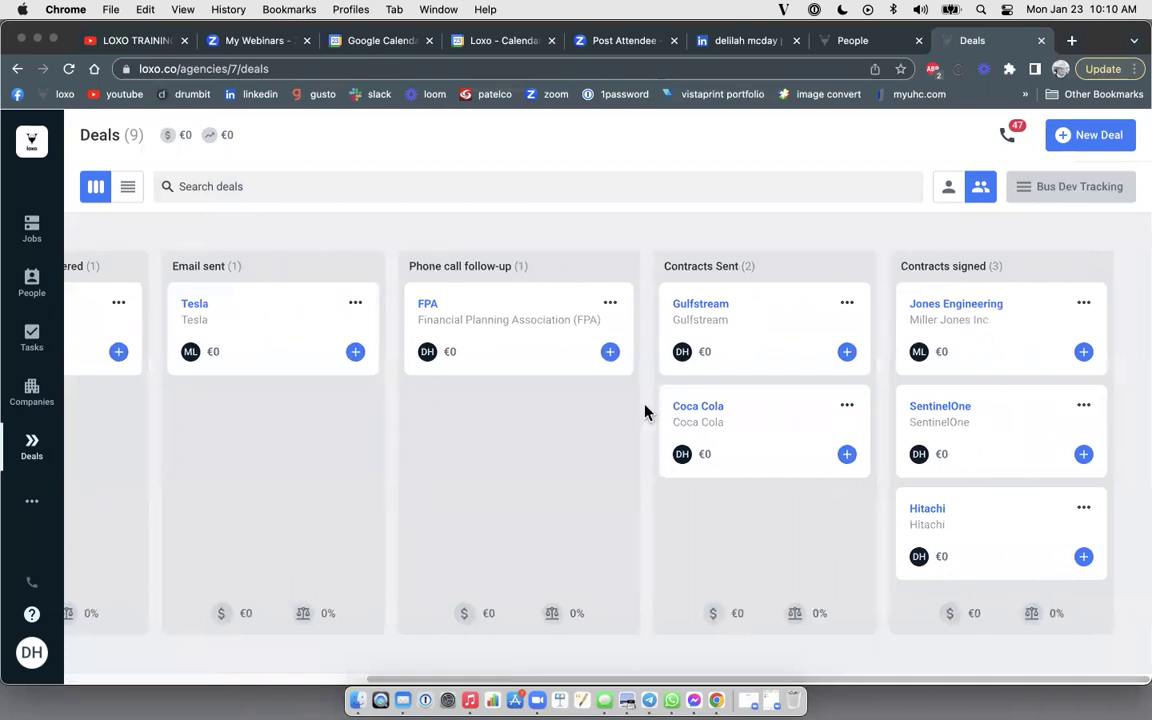
pyautogui.moveTo(483, 319); pyautogui.dragTo(520, 322)
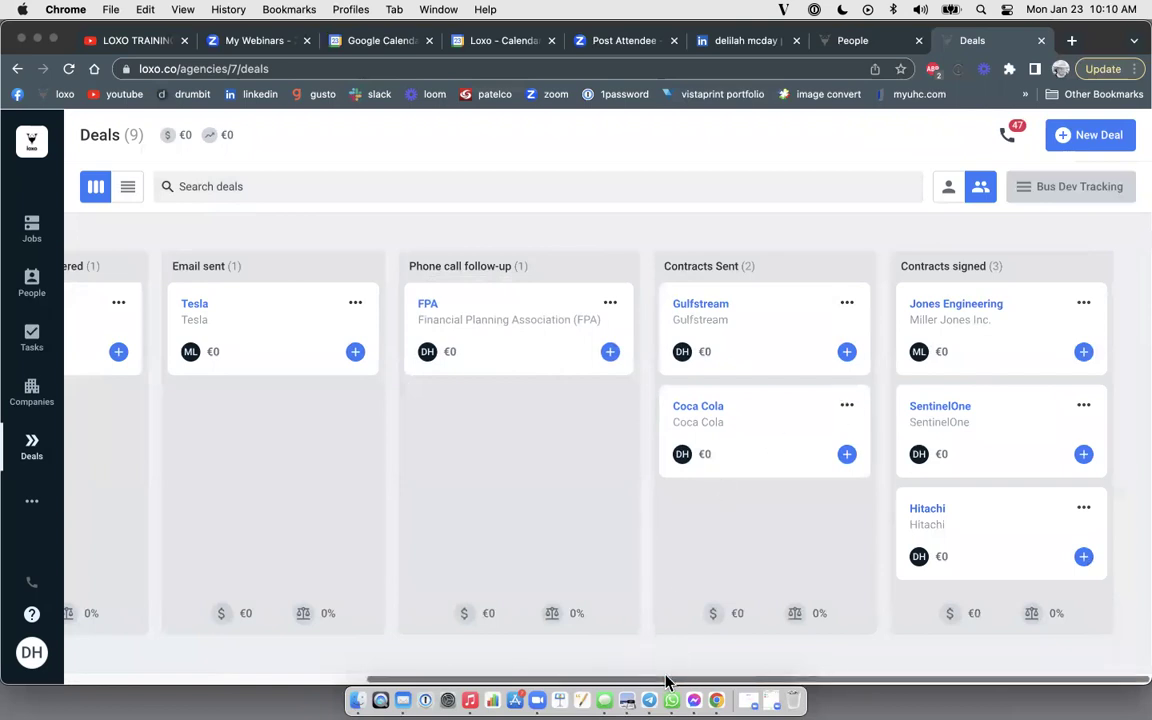
pyautogui.moveTo(668, 683); pyautogui.dragTo(363, 683)
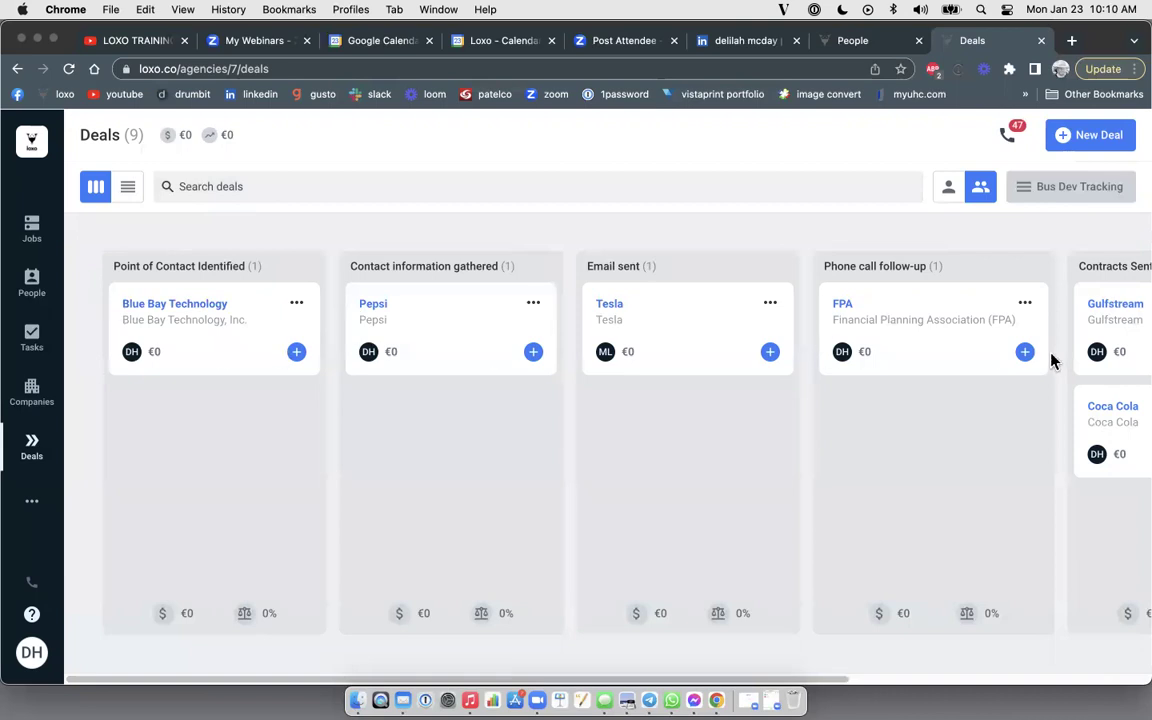
# Open the form for creating a new deal pipeline and examine its name field and default stages
pyautogui.click(1091, 194)
pyautogui.scroll(-5, 1031, 404)
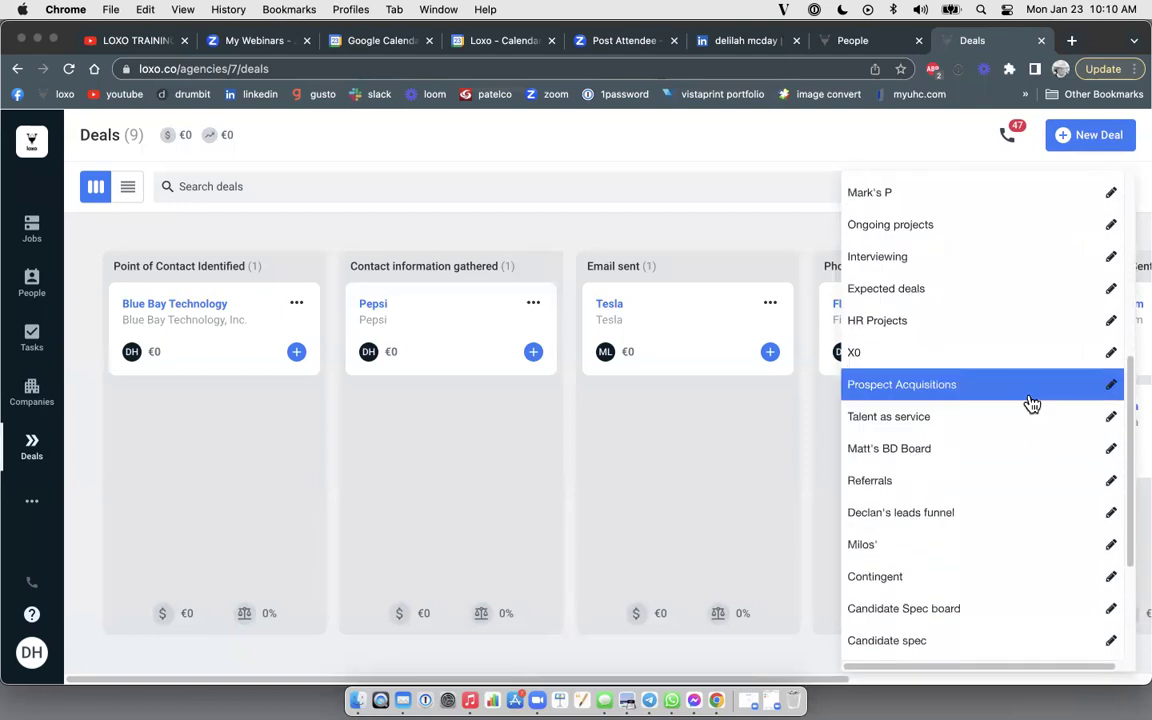
pyautogui.scroll(-3, 1031, 404)
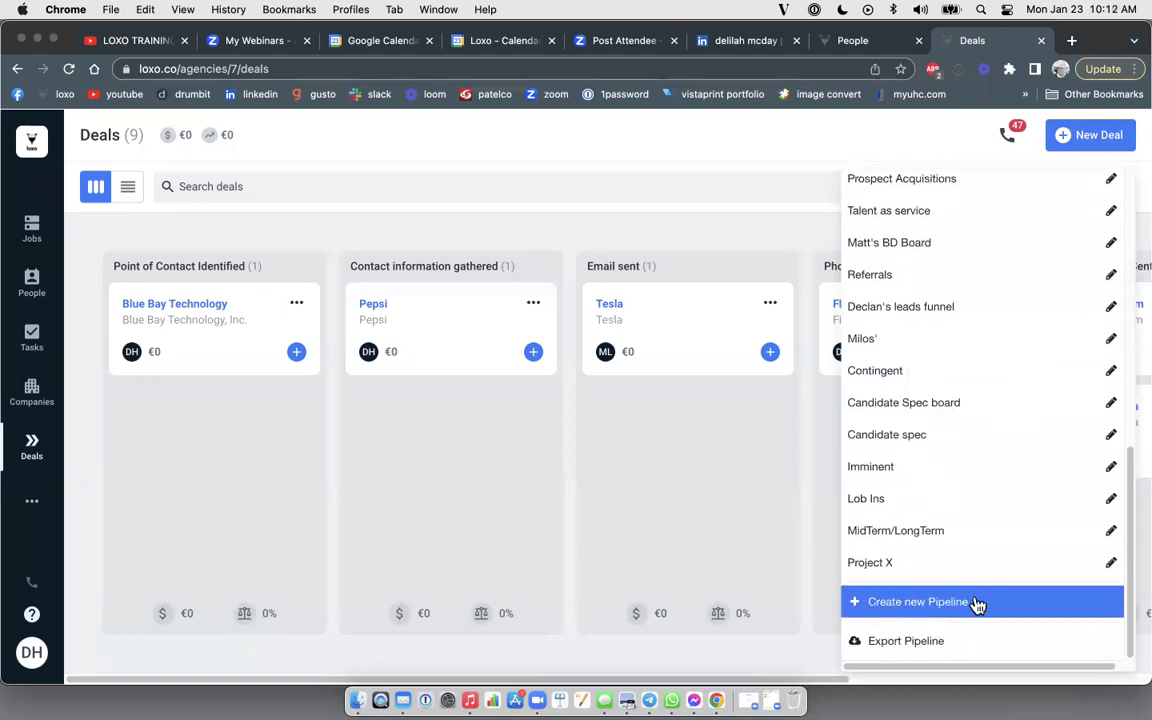
pyautogui.click(941, 602)
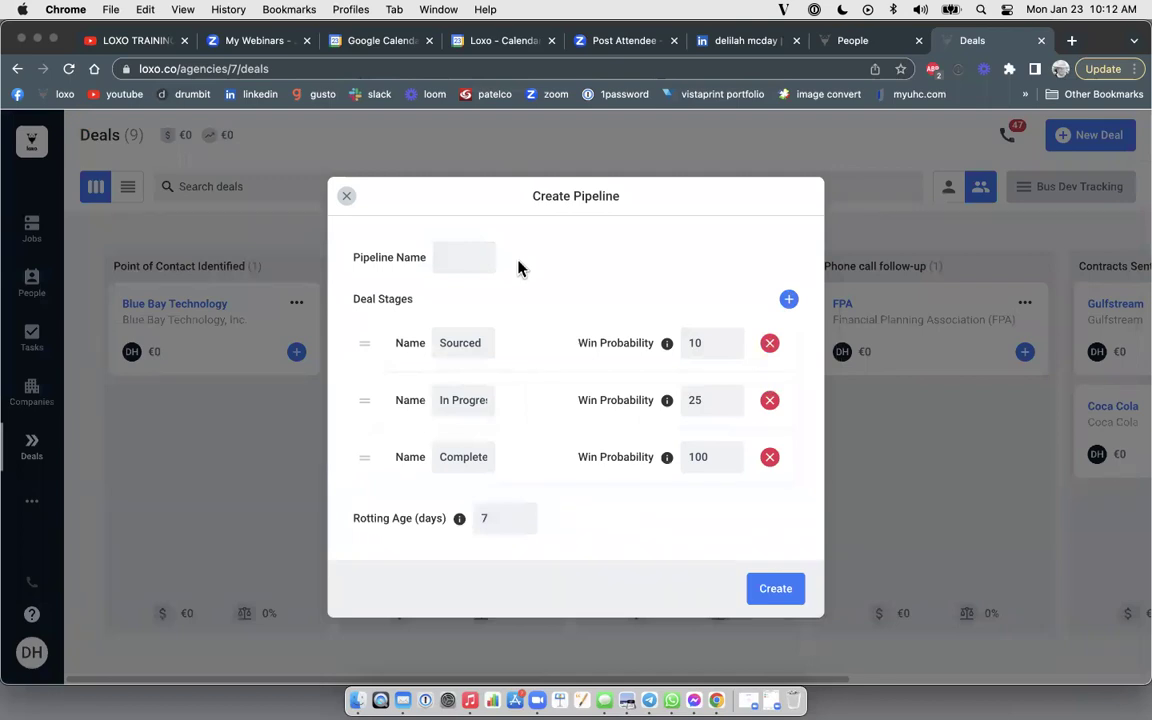
pyautogui.click(446, 257)
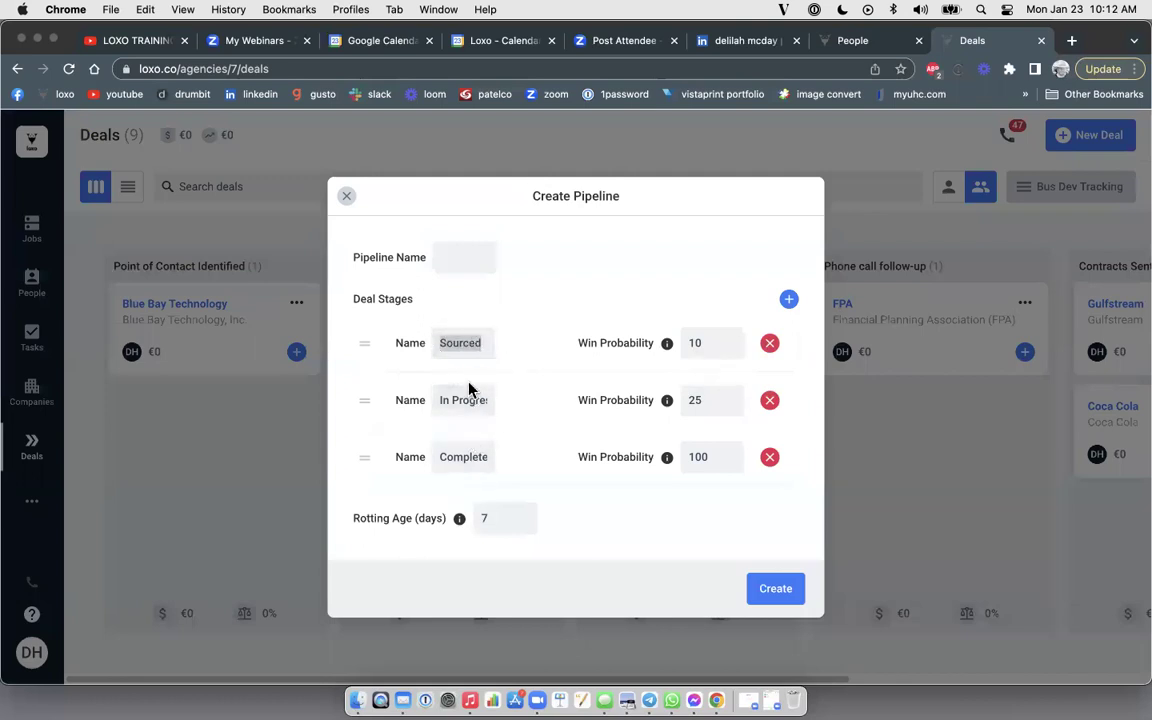
# Try adding three more deal stages to the new pipeline, and close the form without creating it
pyautogui.click(789, 300)
pyautogui.click(789, 272)
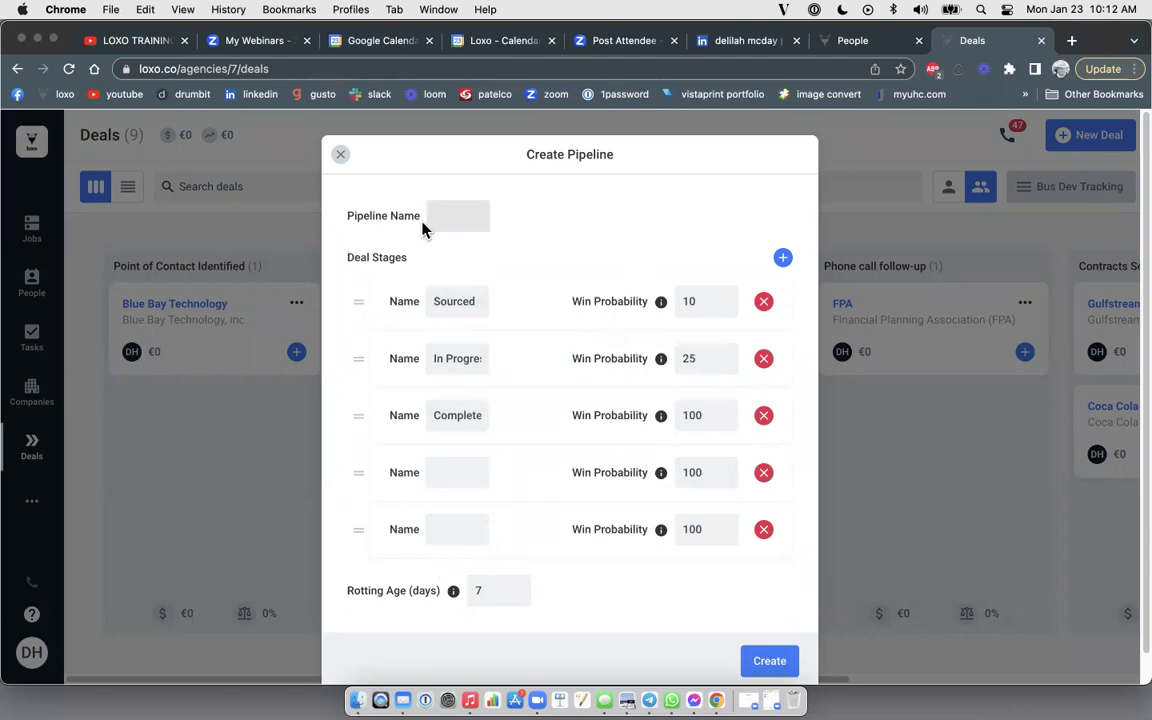
pyautogui.click(783, 259)
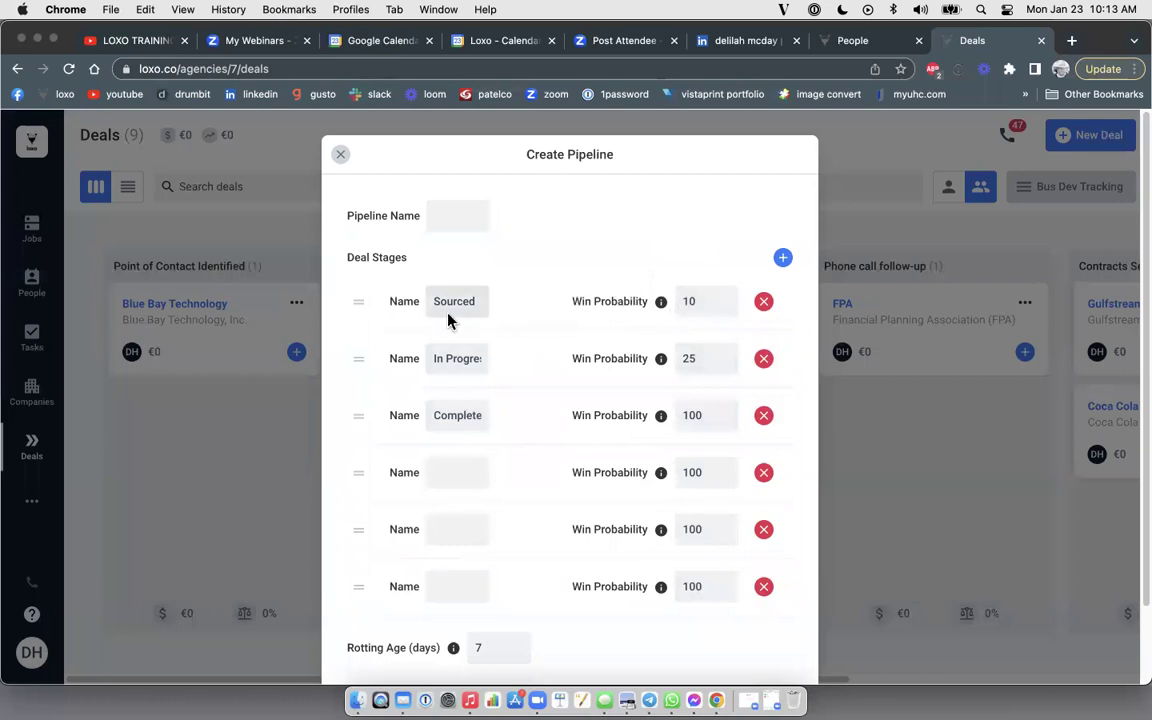
pyautogui.moveTo(660, 305)
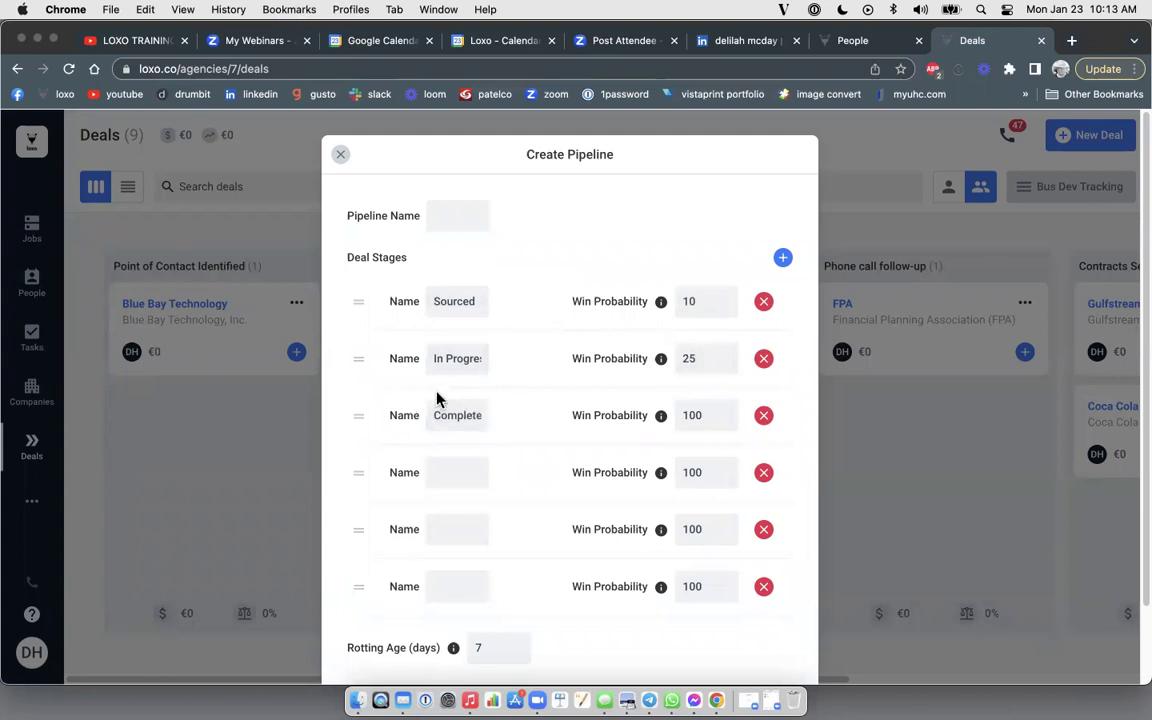
pyautogui.click(450, 471)
pyautogui.scroll(-2, 663, 405)
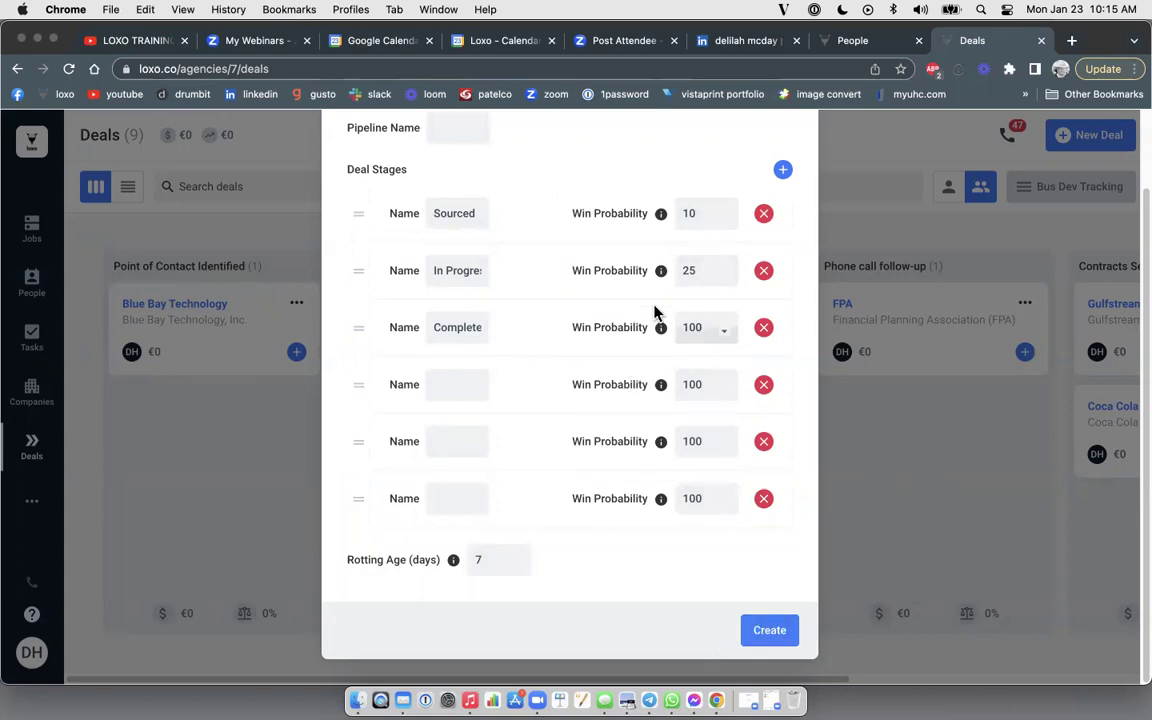
pyautogui.scroll(2, 657, 173)
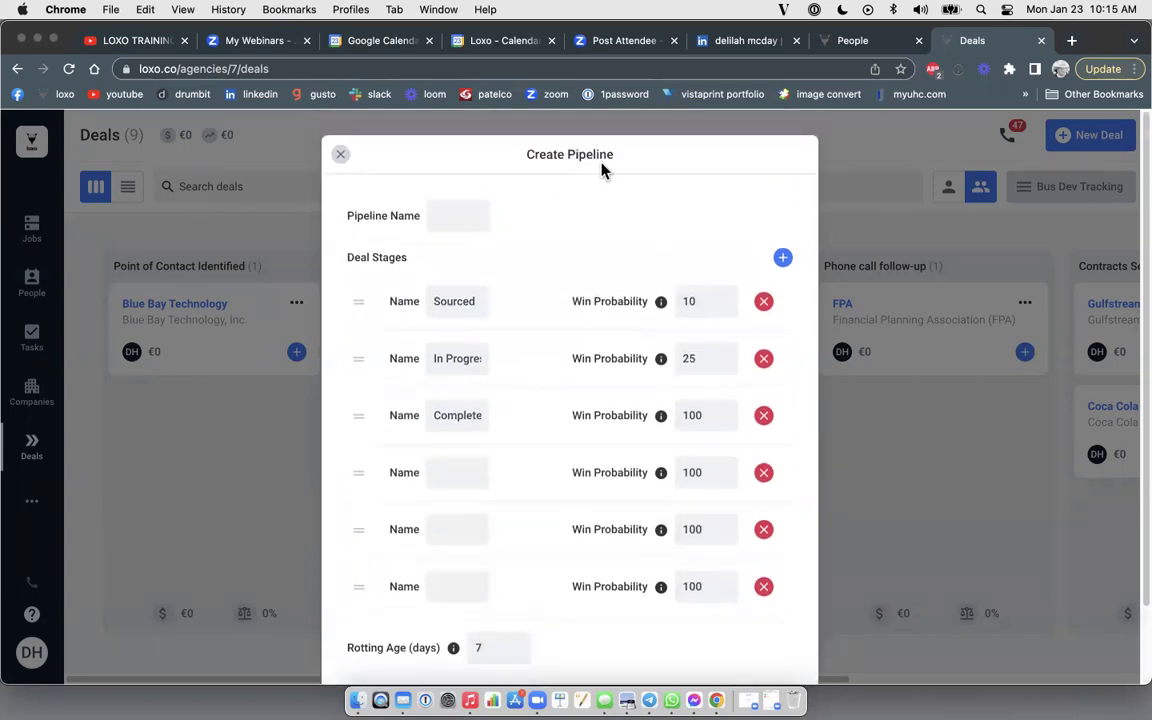
pyautogui.click(341, 160)
# View the Sales pipeline board briefly and return to the Bus Dev Tracking pipeline
pyautogui.click(1082, 185)
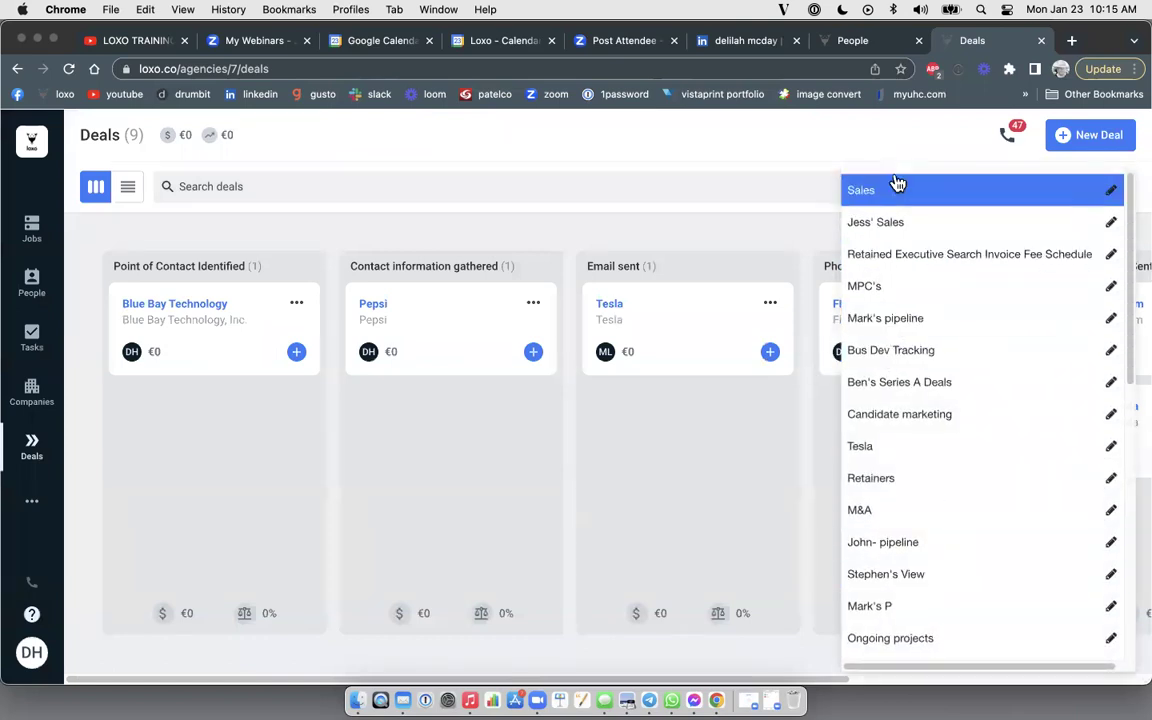
pyautogui.click(896, 186)
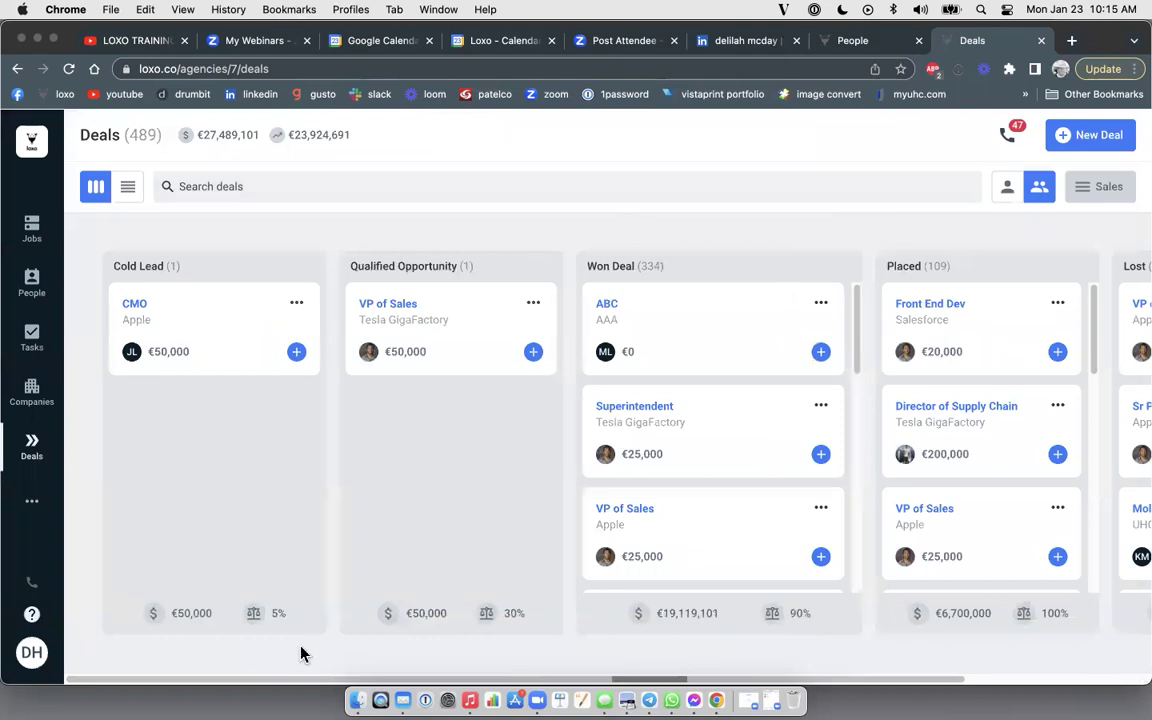
pyautogui.click(1095, 188)
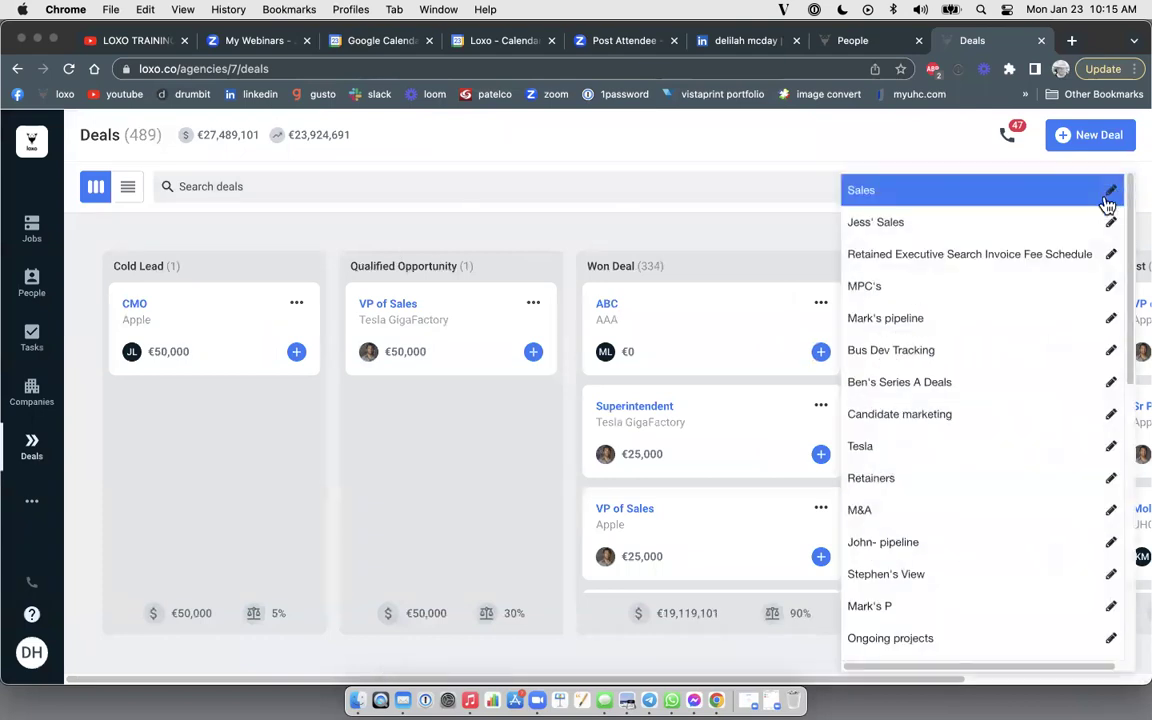
pyautogui.click(965, 350)
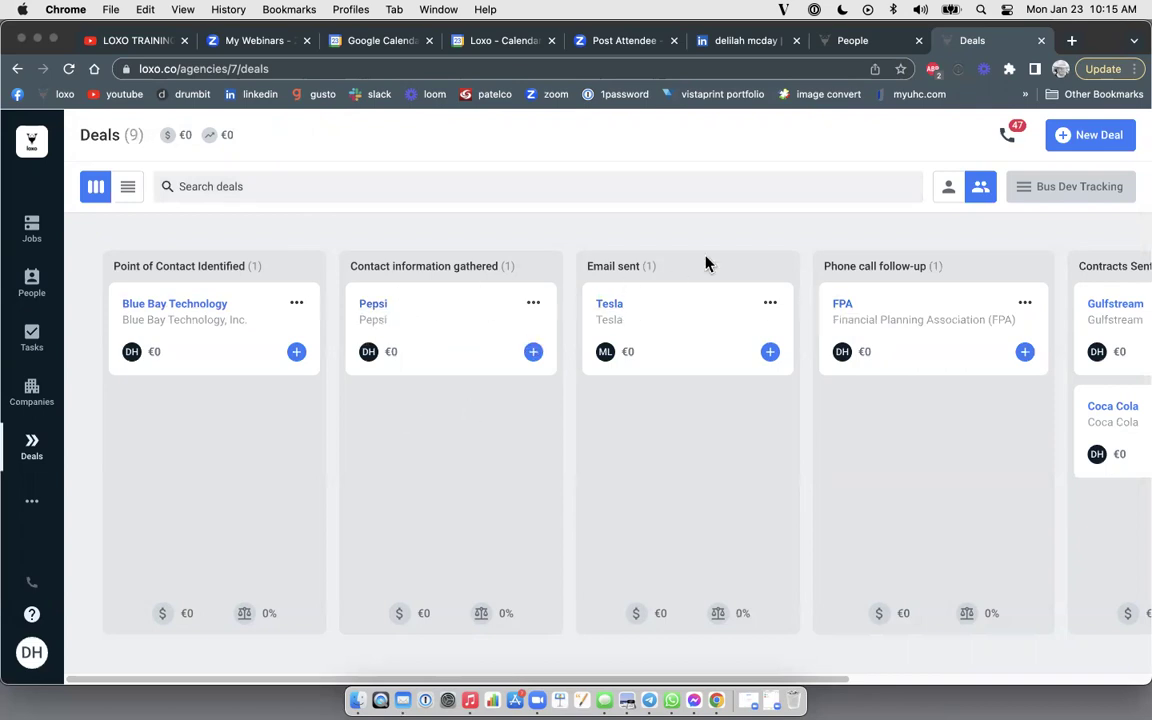
# Start a new deal for the organization Transportant and choose its listed point of contact
pyautogui.click(1098, 141)
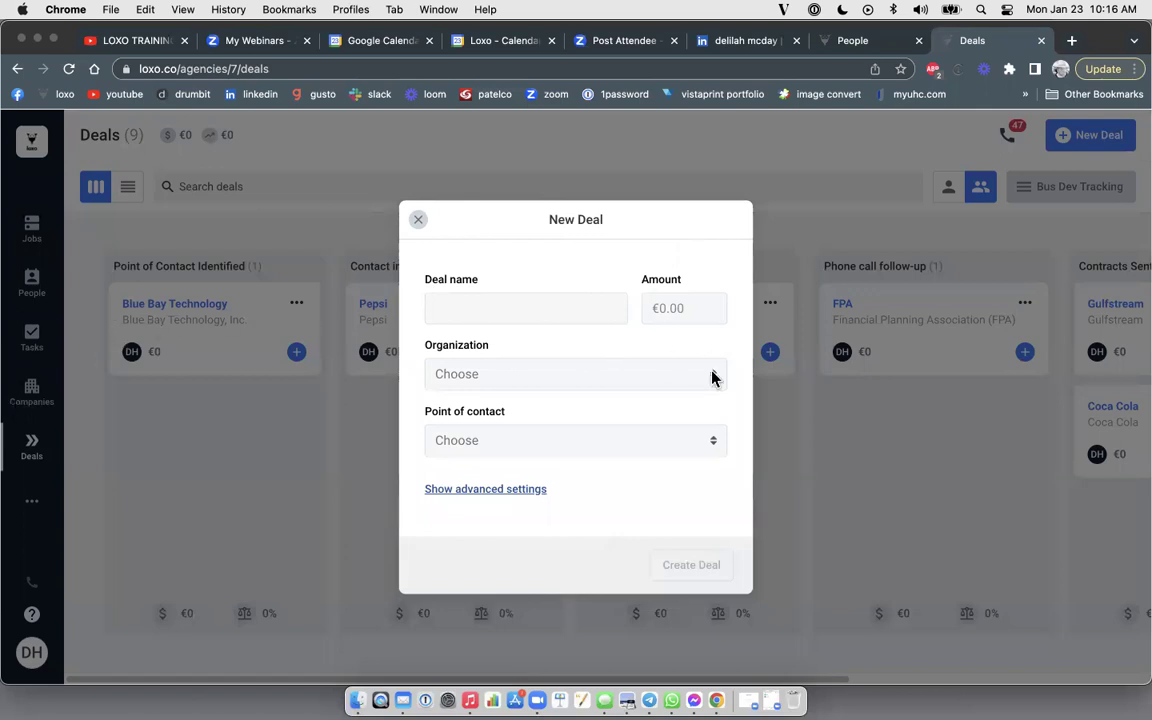
pyautogui.click(540, 376)
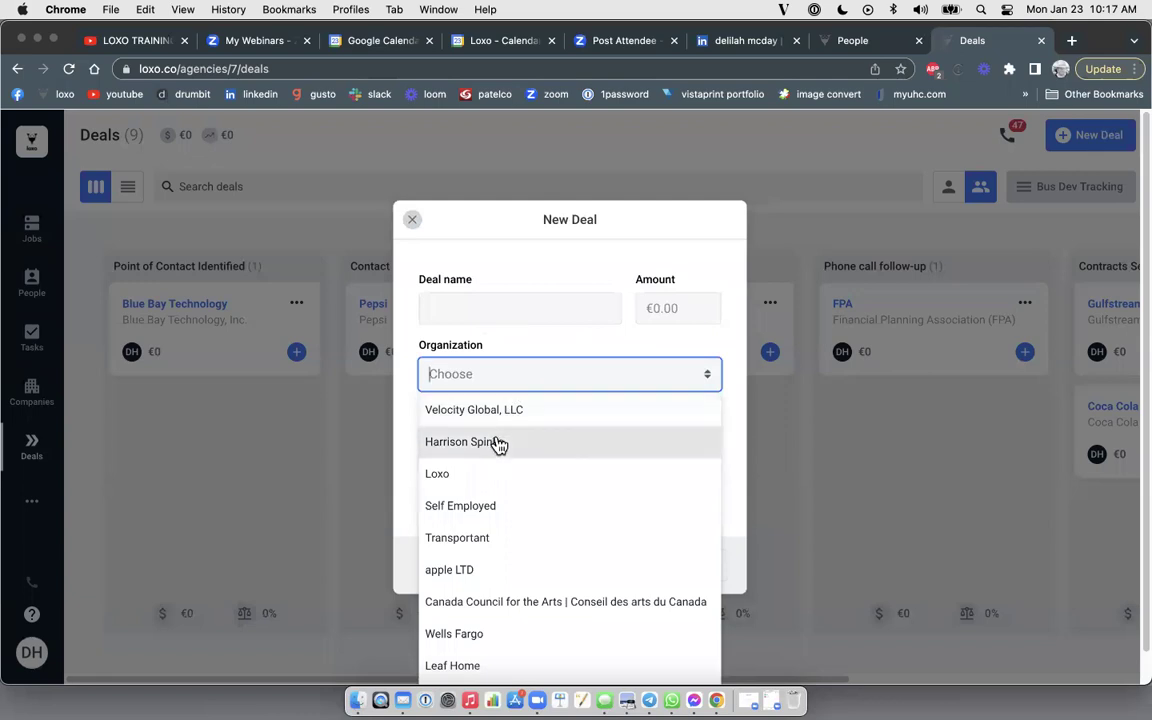
pyautogui.click(487, 540)
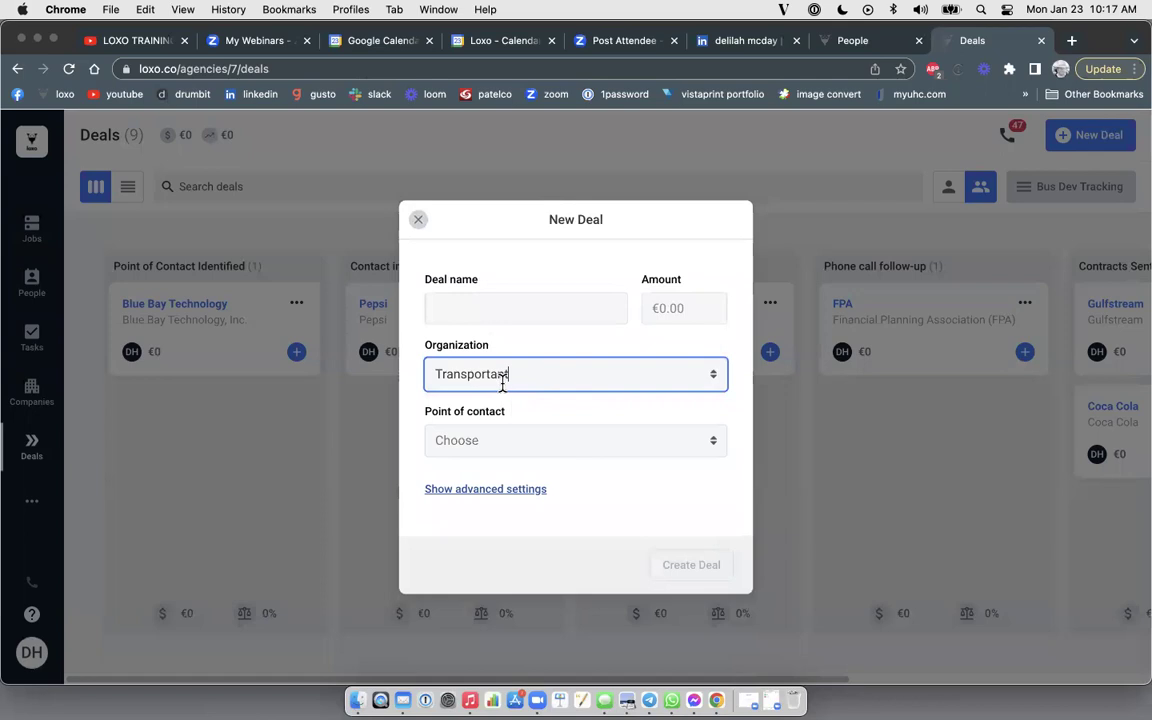
pyautogui.click(568, 438)
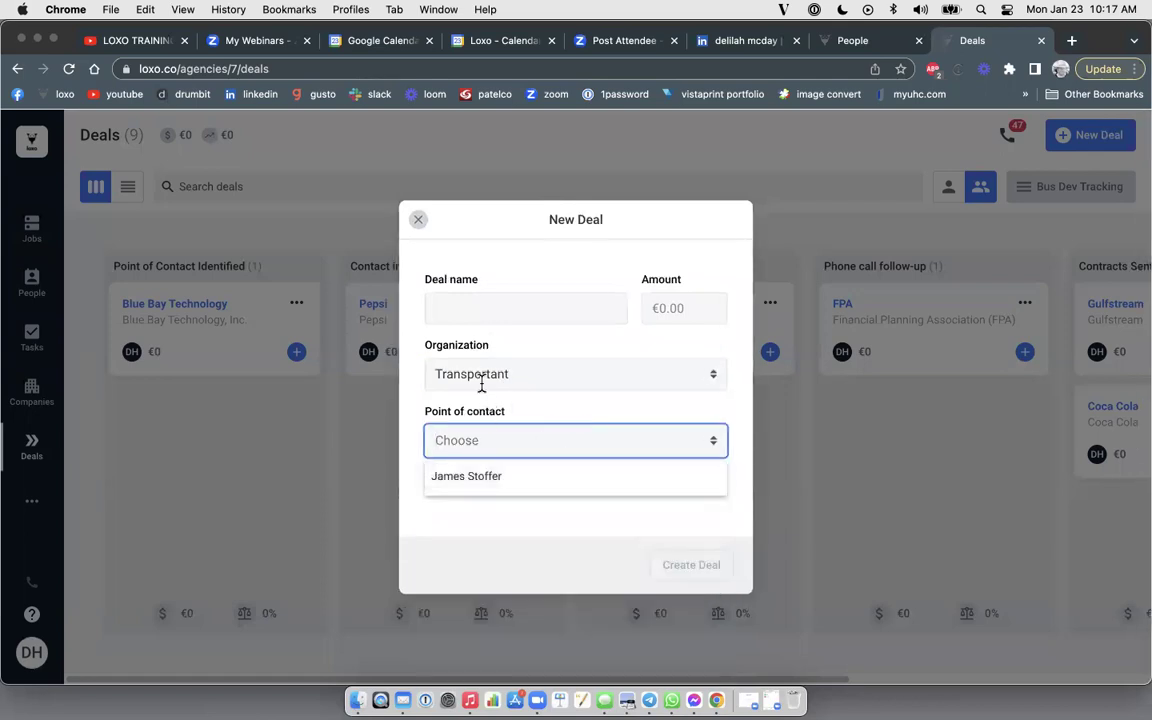
pyautogui.click(509, 478)
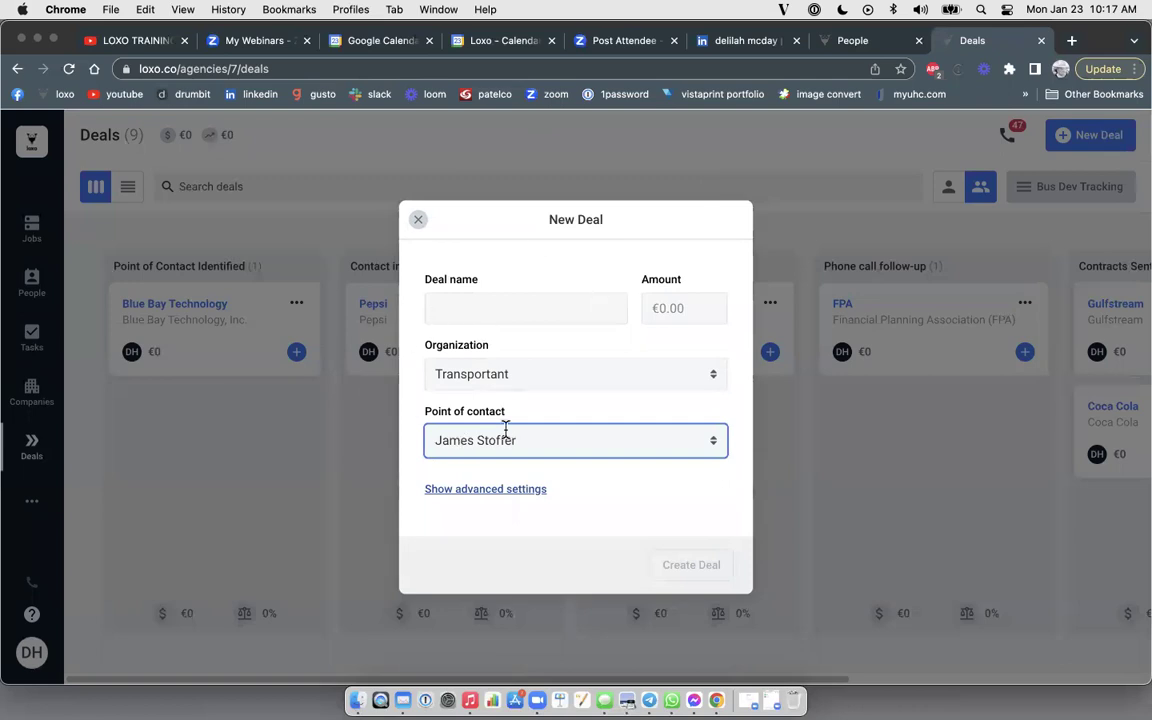
# Show the new deal's advanced settings and select Bus Dev Tracking as its pipeline
pyautogui.click(510, 490)
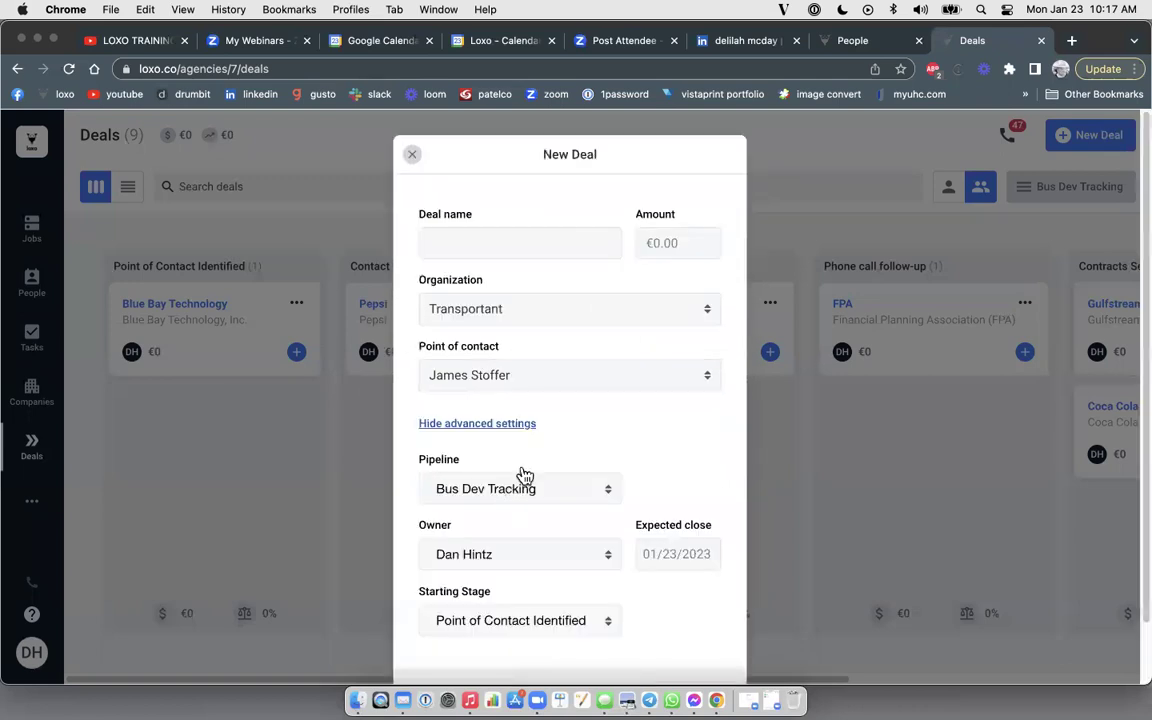
pyautogui.scroll(-2, 660, 430)
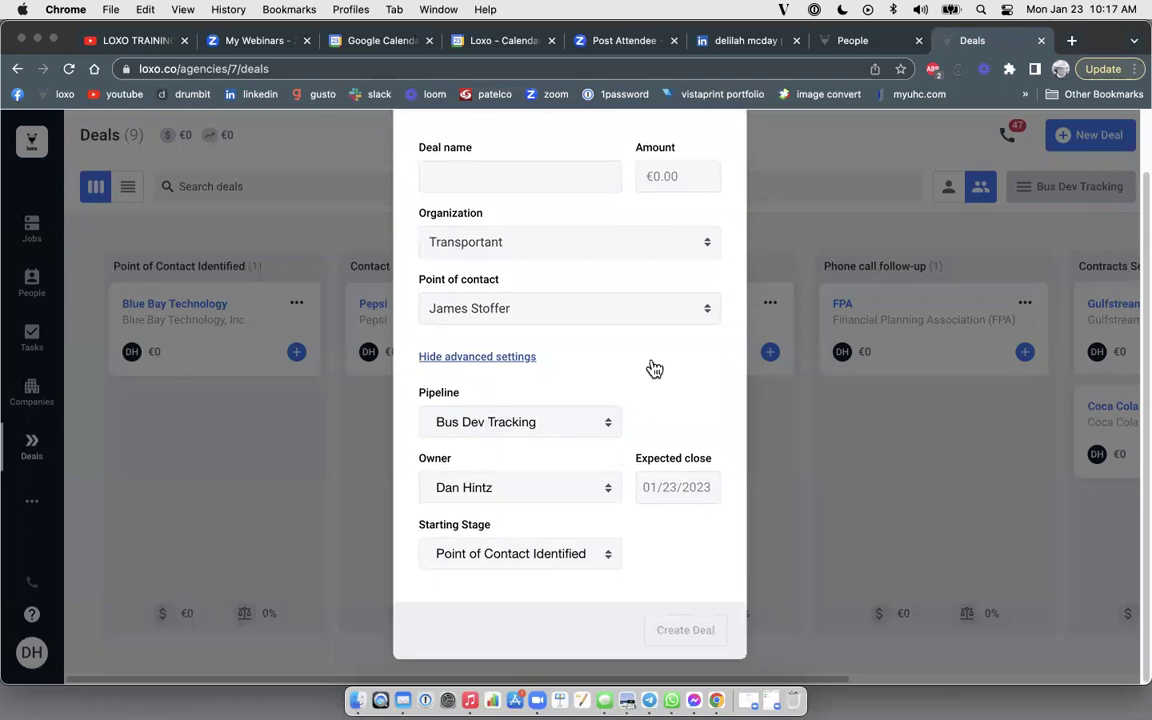
pyautogui.click(567, 424)
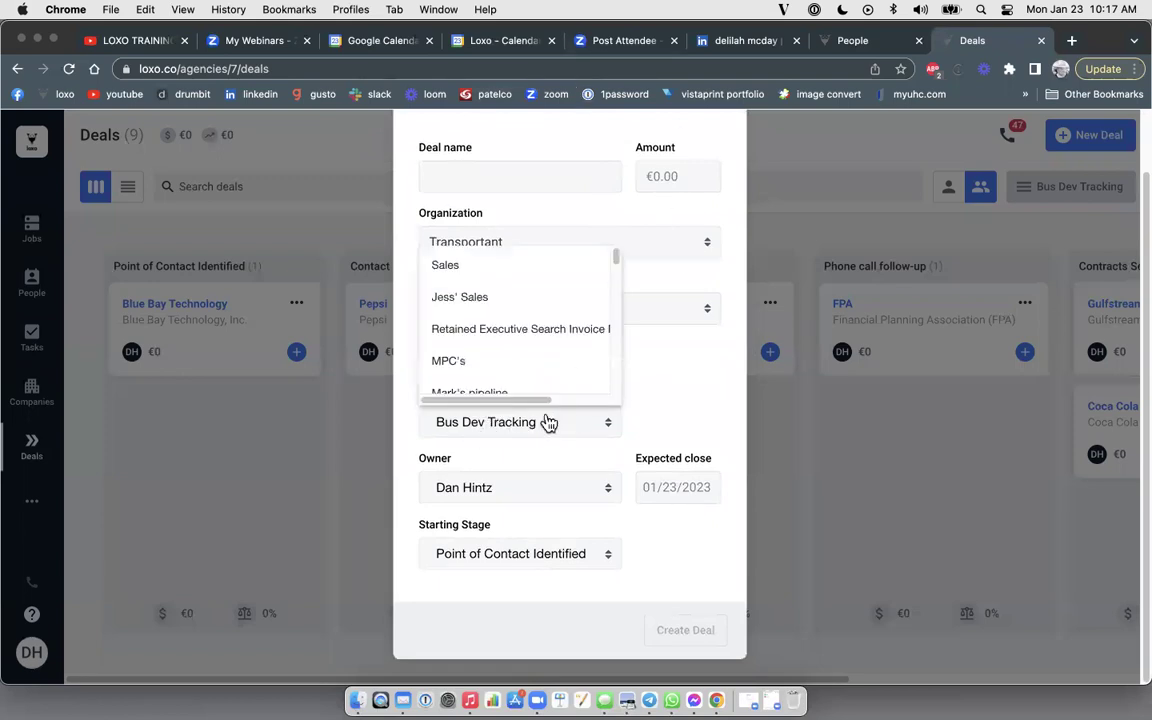
pyautogui.scroll(-3, 567, 333)
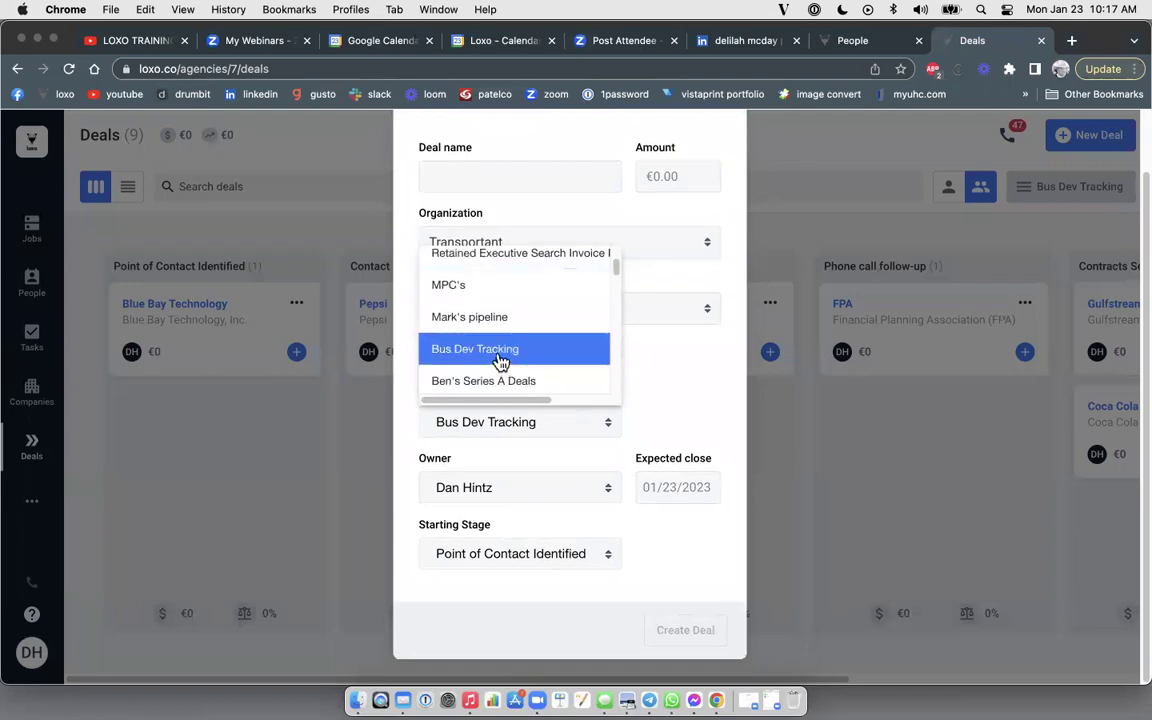
pyautogui.click(500, 361)
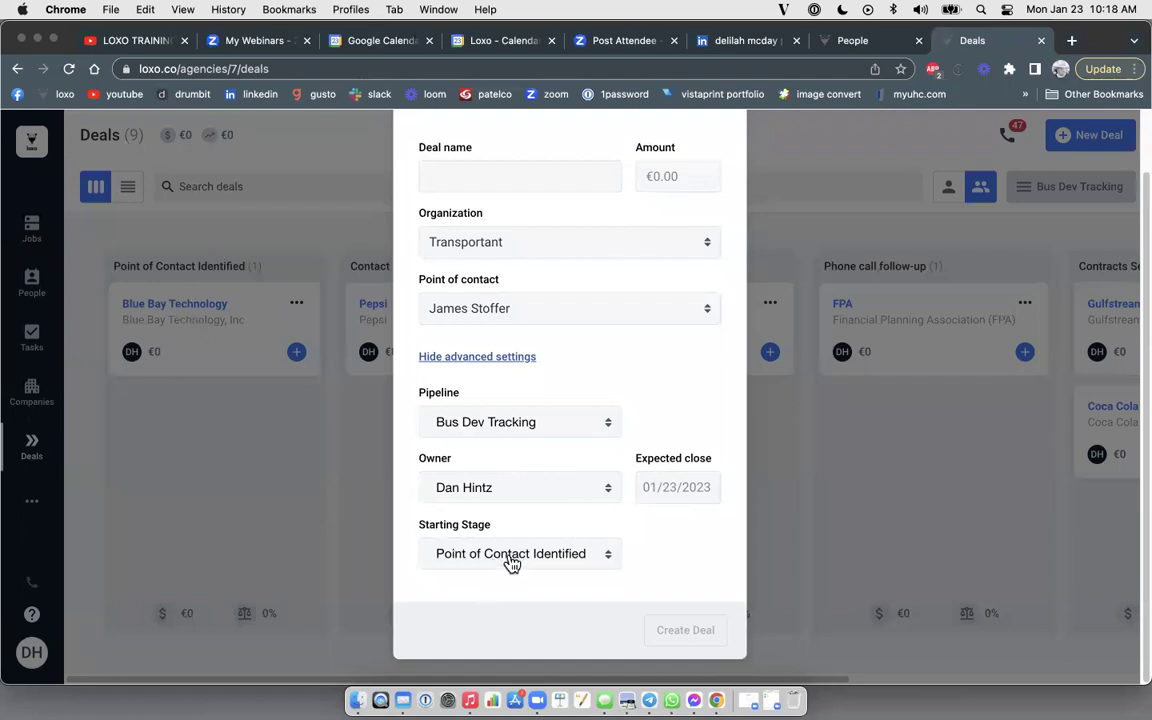
# Set the new deal's starting stage to Email sent, and close the form without creating the deal
pyautogui.click(577, 566)
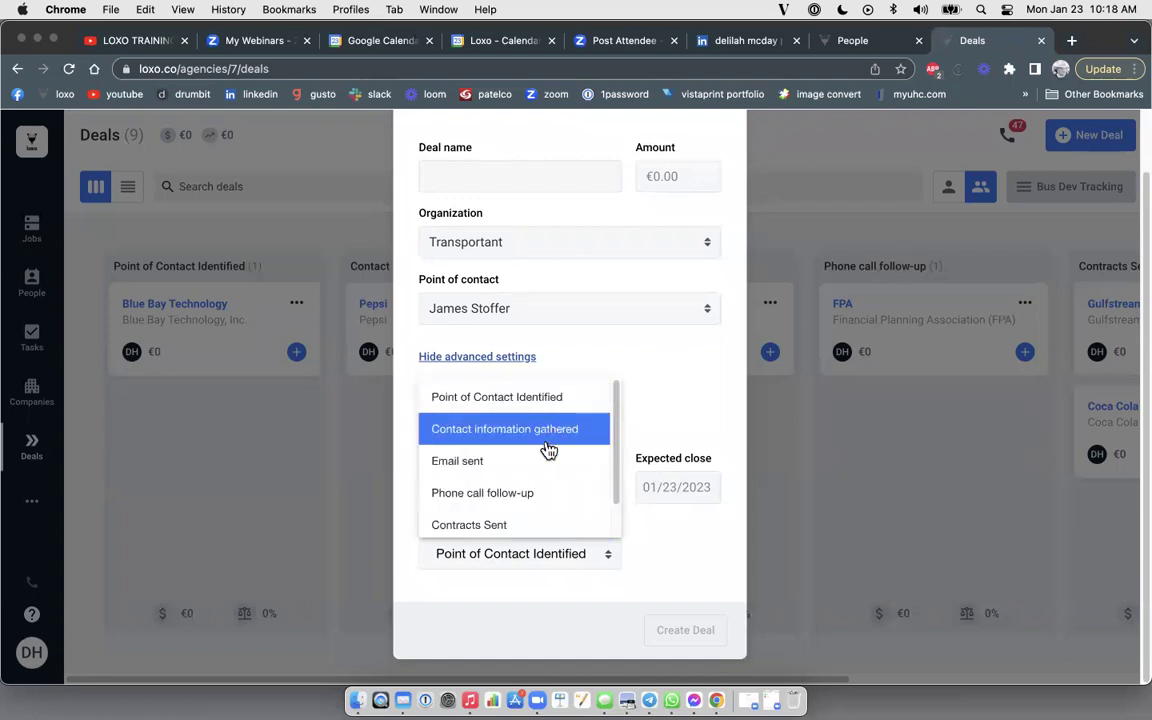
pyautogui.click(490, 461)
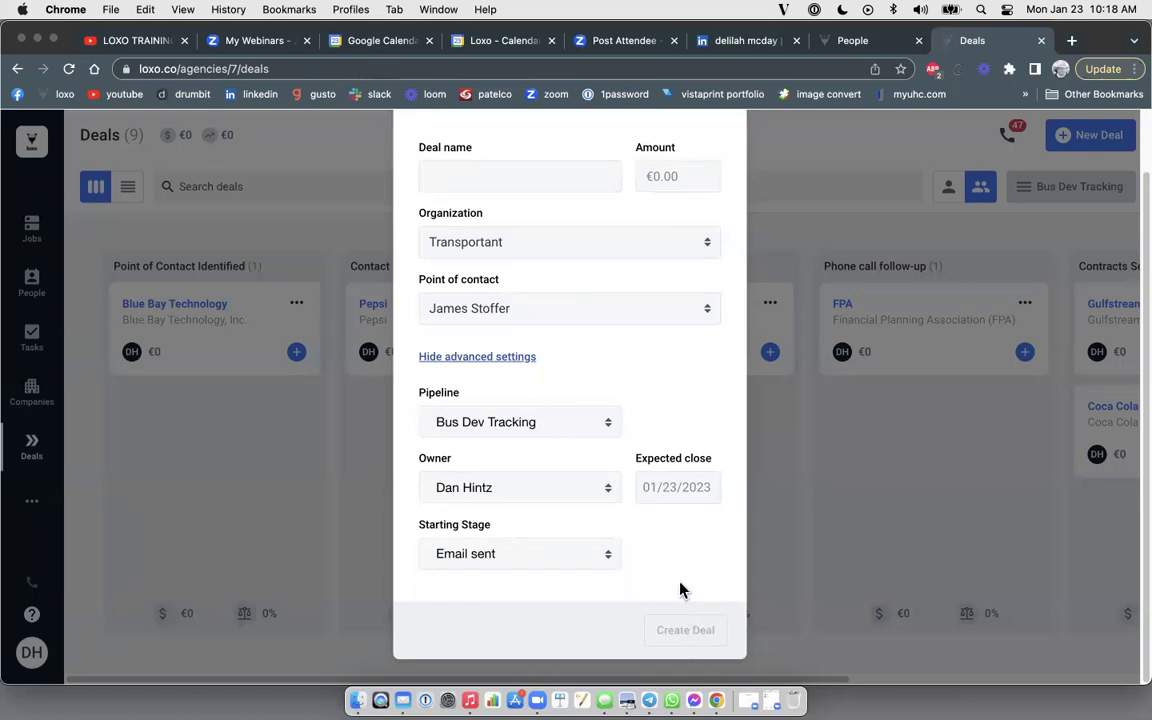
pyautogui.scroll(2, 680, 590)
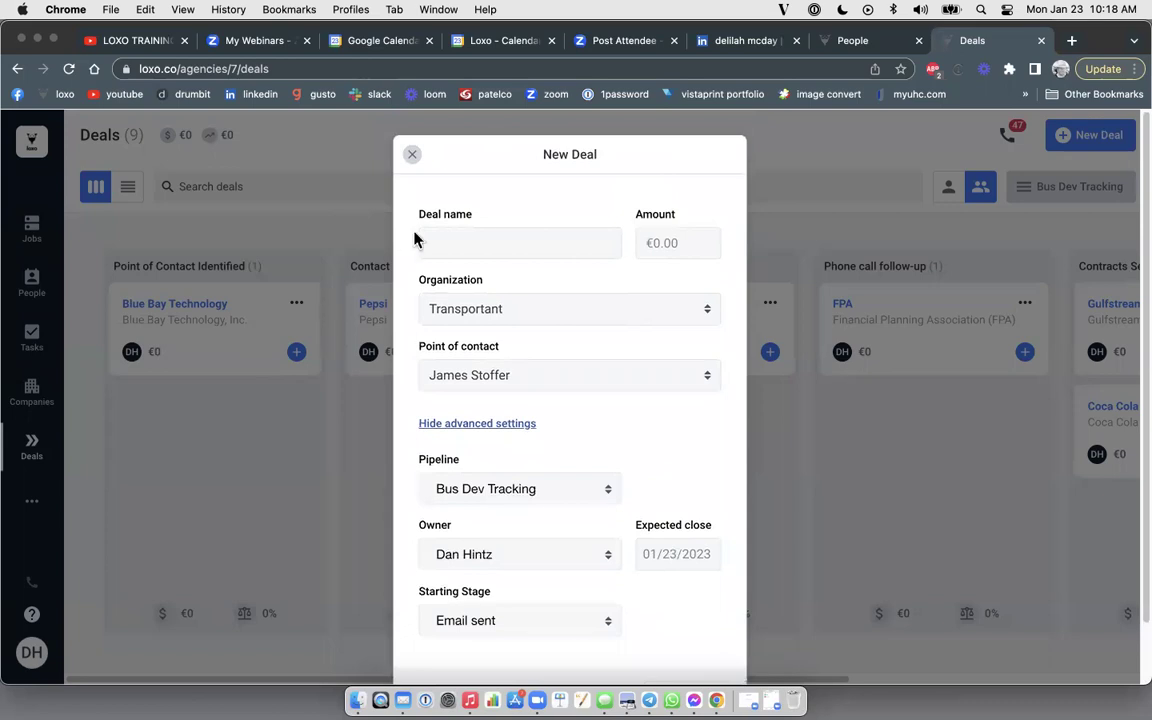
pyautogui.click(410, 158)
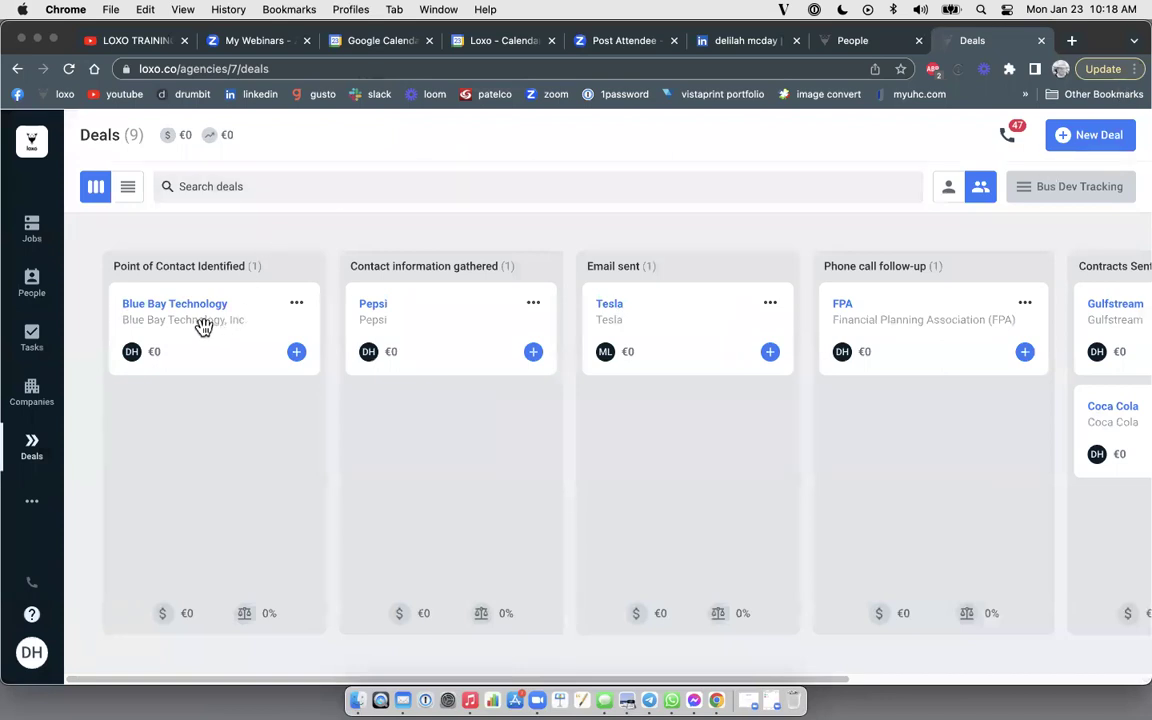
# Open the Pepsi deal from the Contact information gathered stage and mark it as In Progress
pyautogui.moveTo(399, 324); pyautogui.dragTo(368, 333)
pyautogui.click(372, 306)
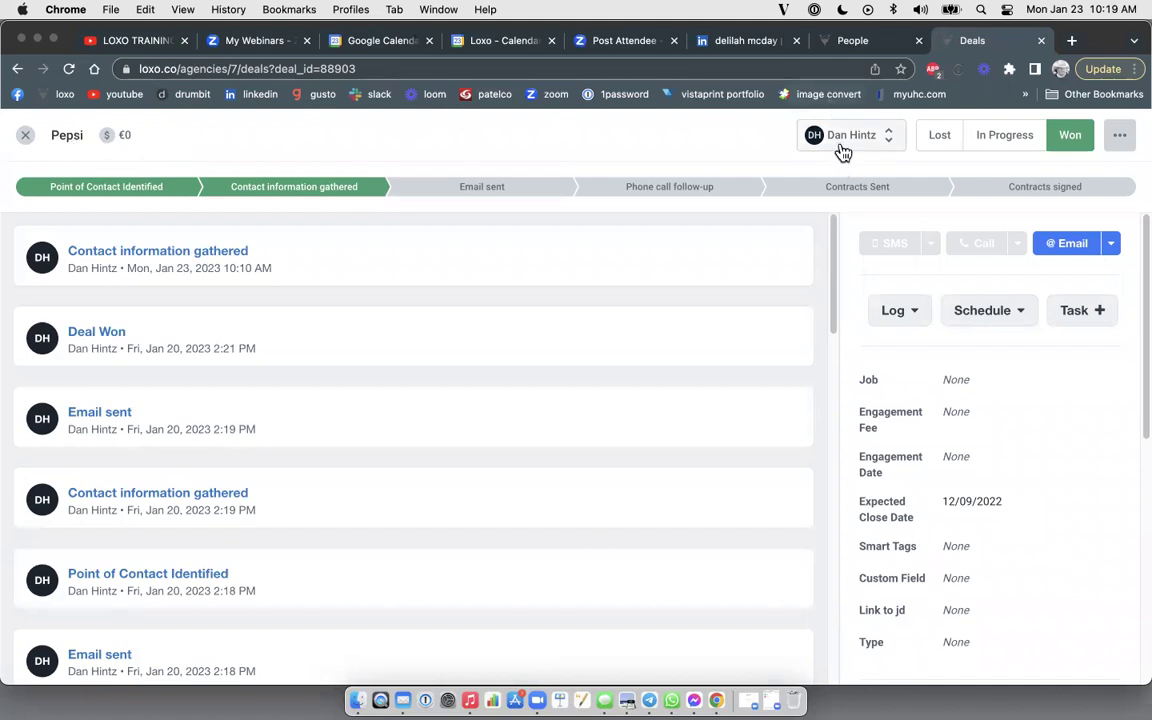
pyautogui.click(1001, 138)
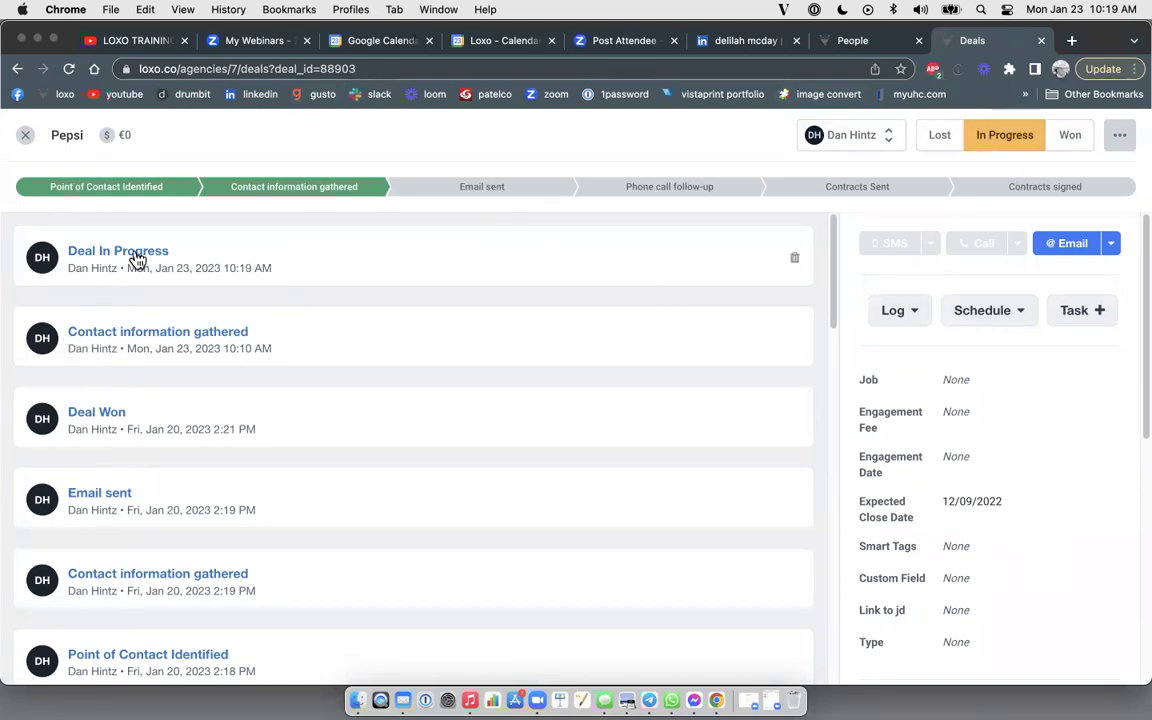
# Look through the Pepsi deal's activity history, detail fields, documents, company and contact sections
pyautogui.scroll(-15, 113, 400)
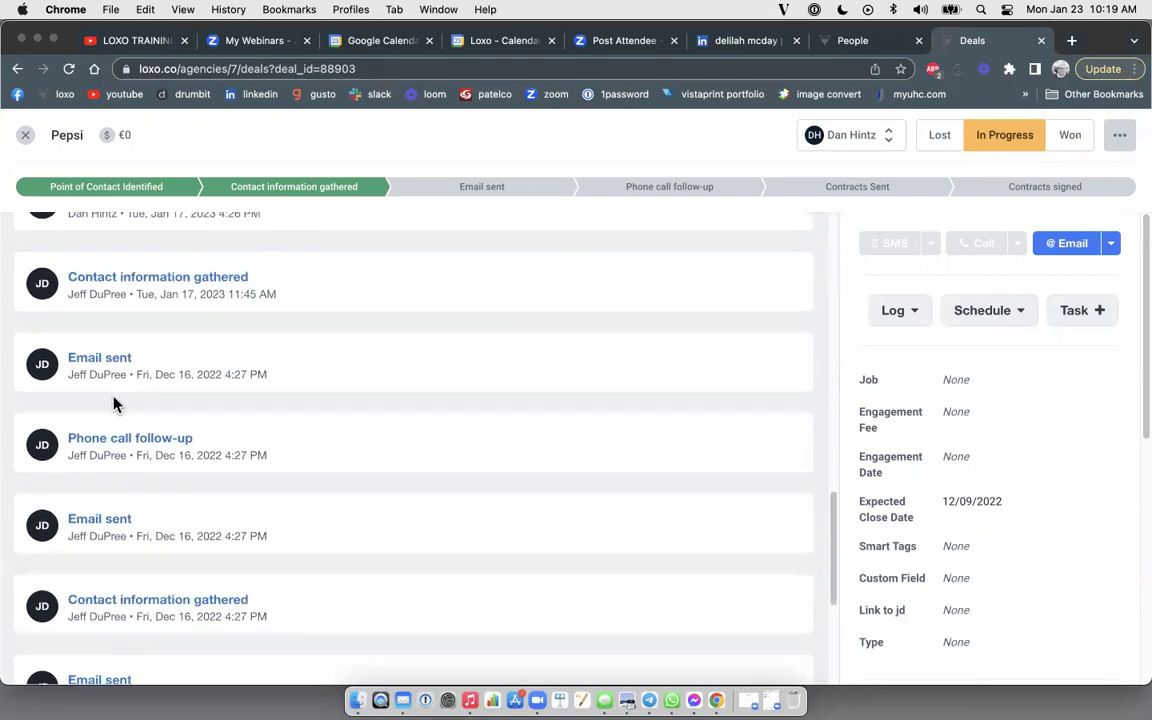
pyautogui.scroll(20, 113, 404)
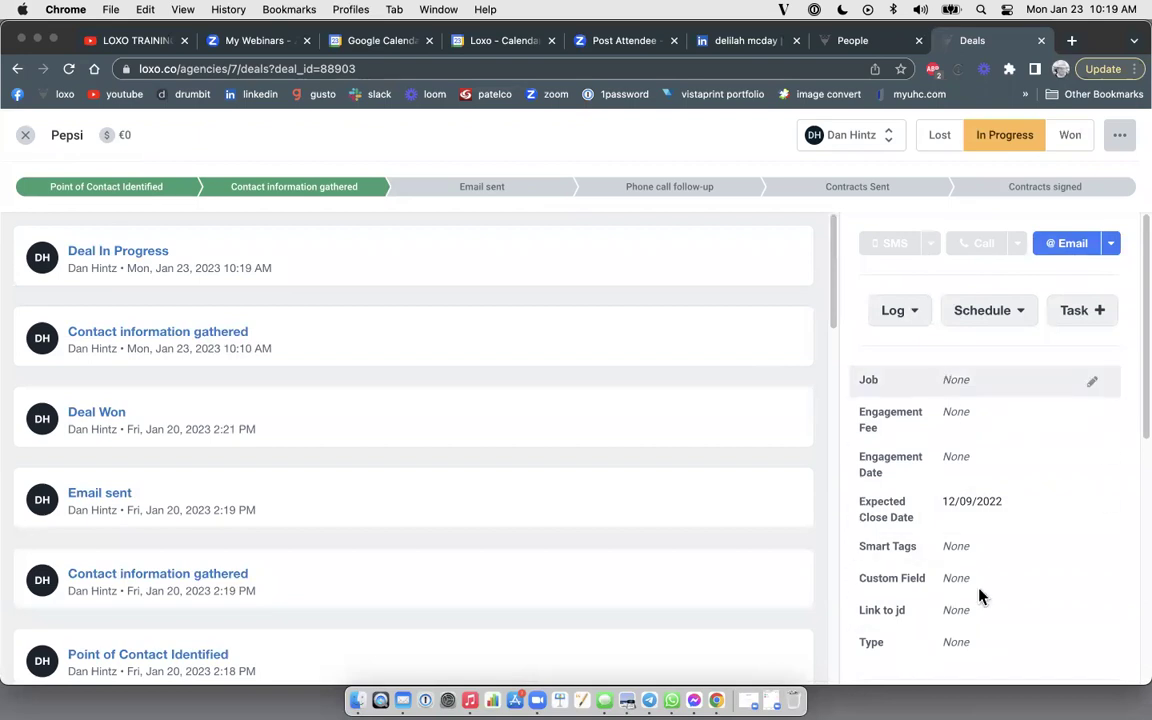
pyautogui.scroll(-5, 969, 347)
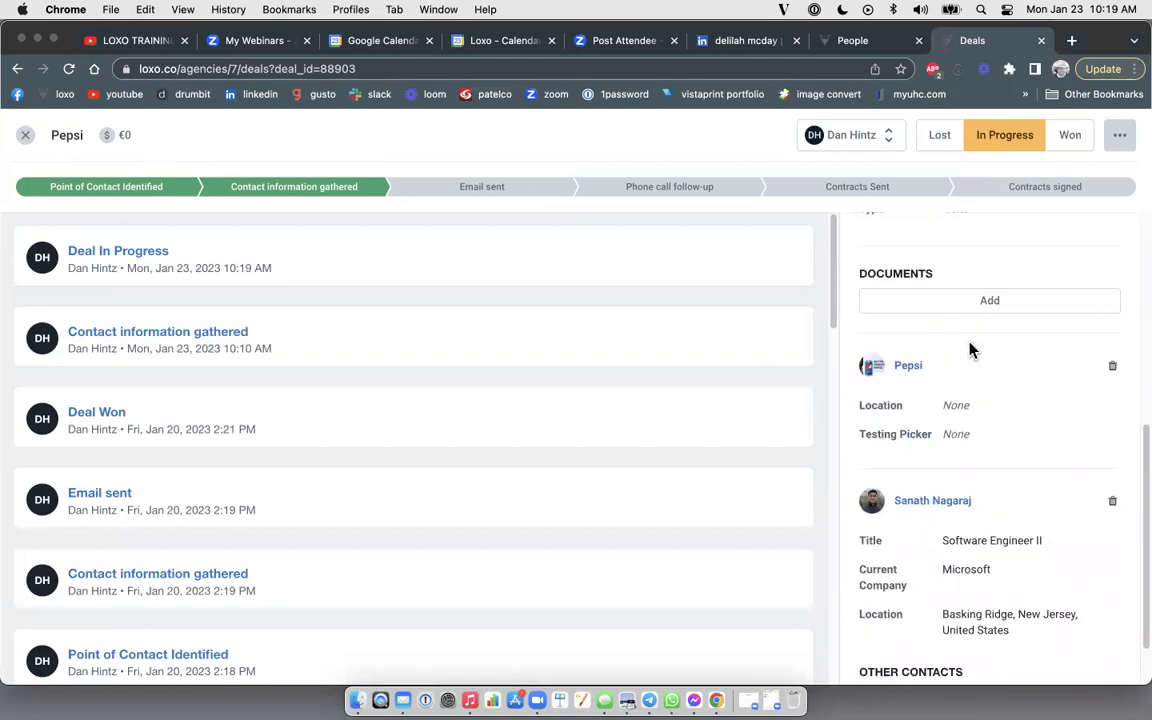
pyautogui.scroll(-1, 969, 347)
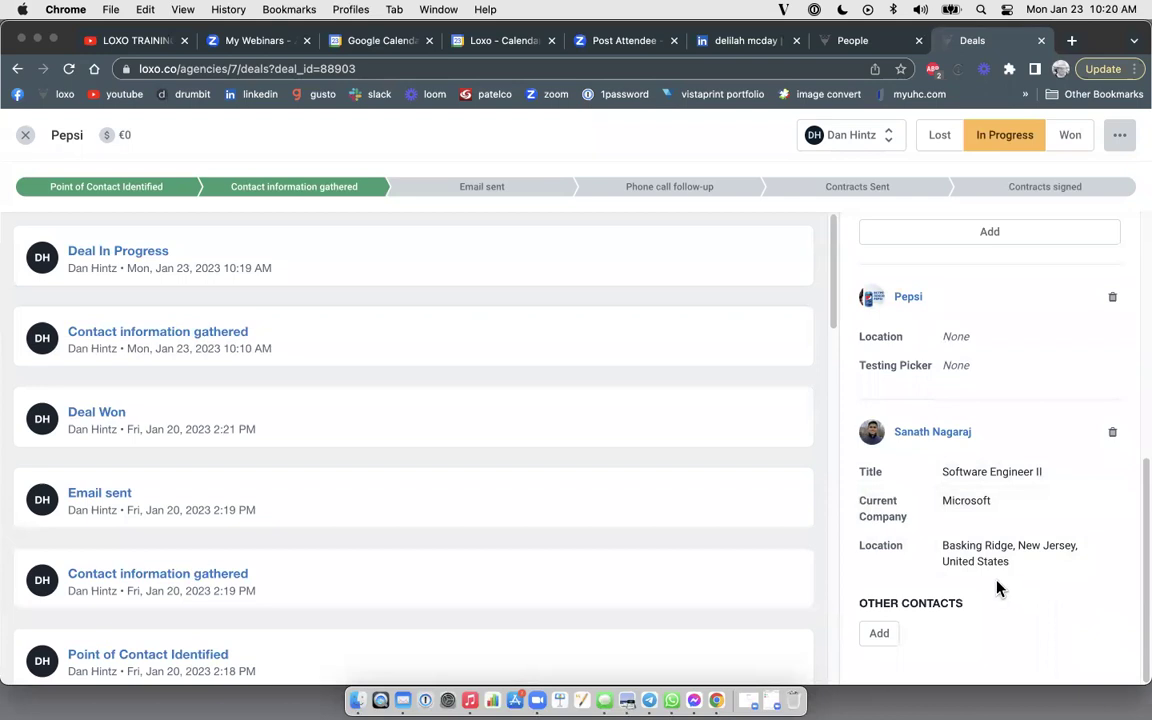
pyautogui.scroll(3, 900, 620)
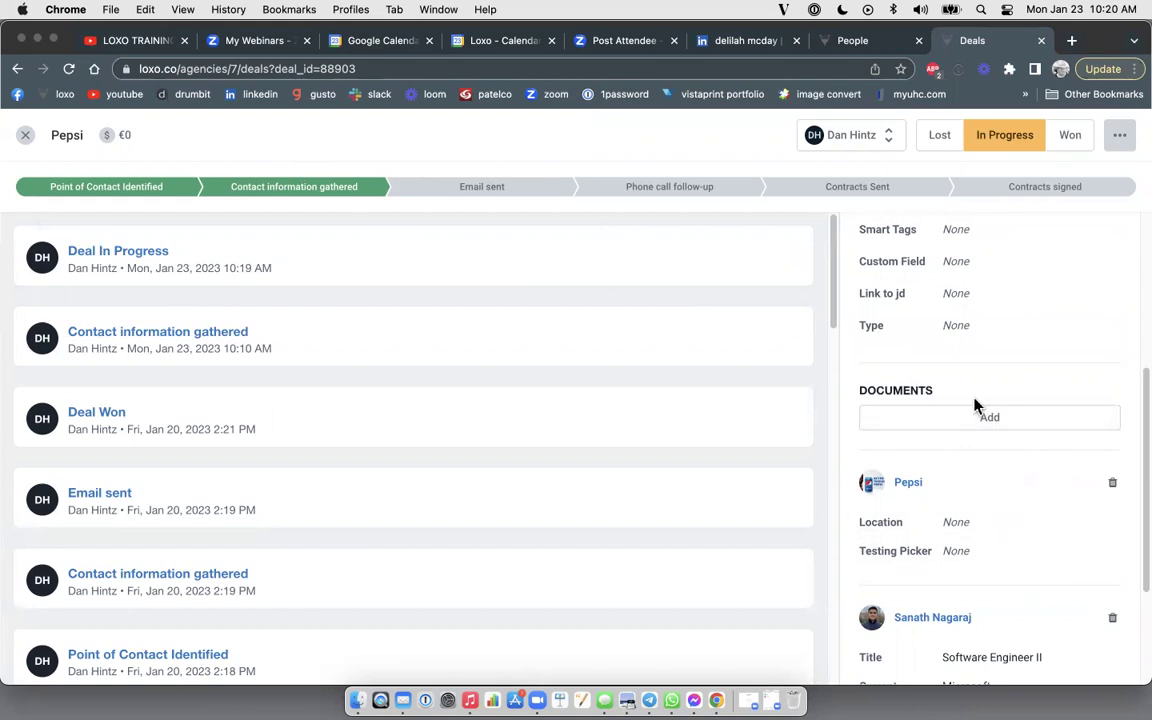
pyautogui.scroll(5, 978, 415)
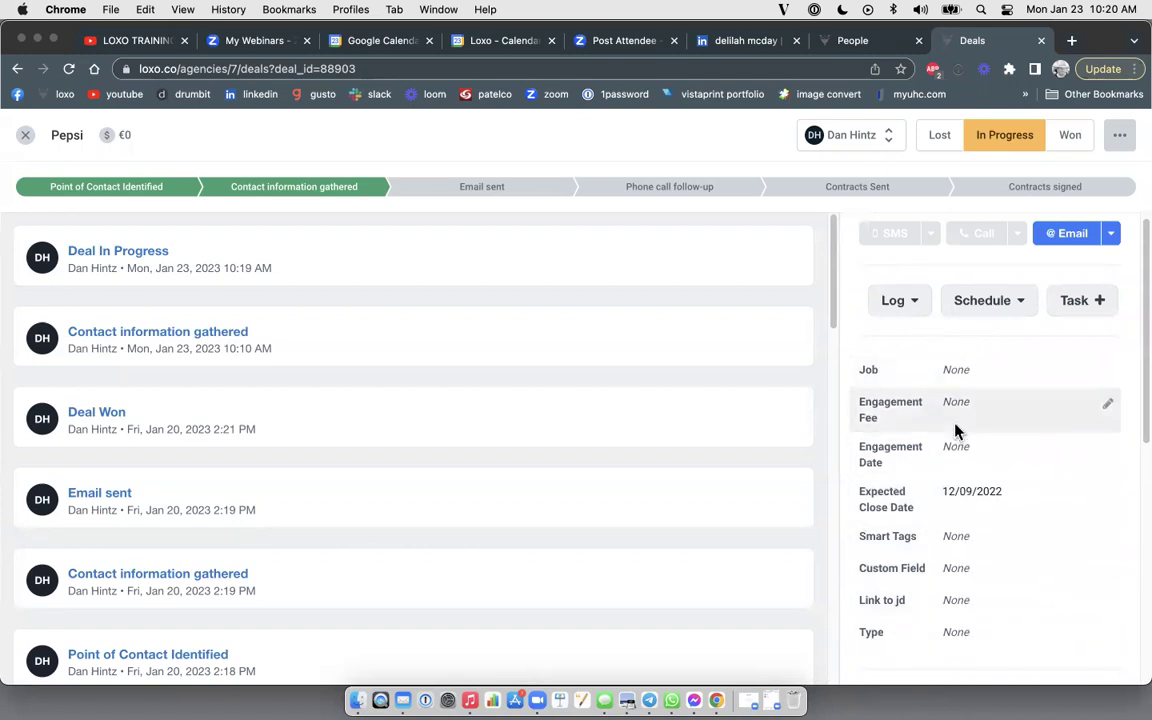
pyautogui.scroll(1, 870, 410)
# View the Pepsi deal's activity logging and meeting scheduling options, and review its point of contact details
pyautogui.click(898, 313)
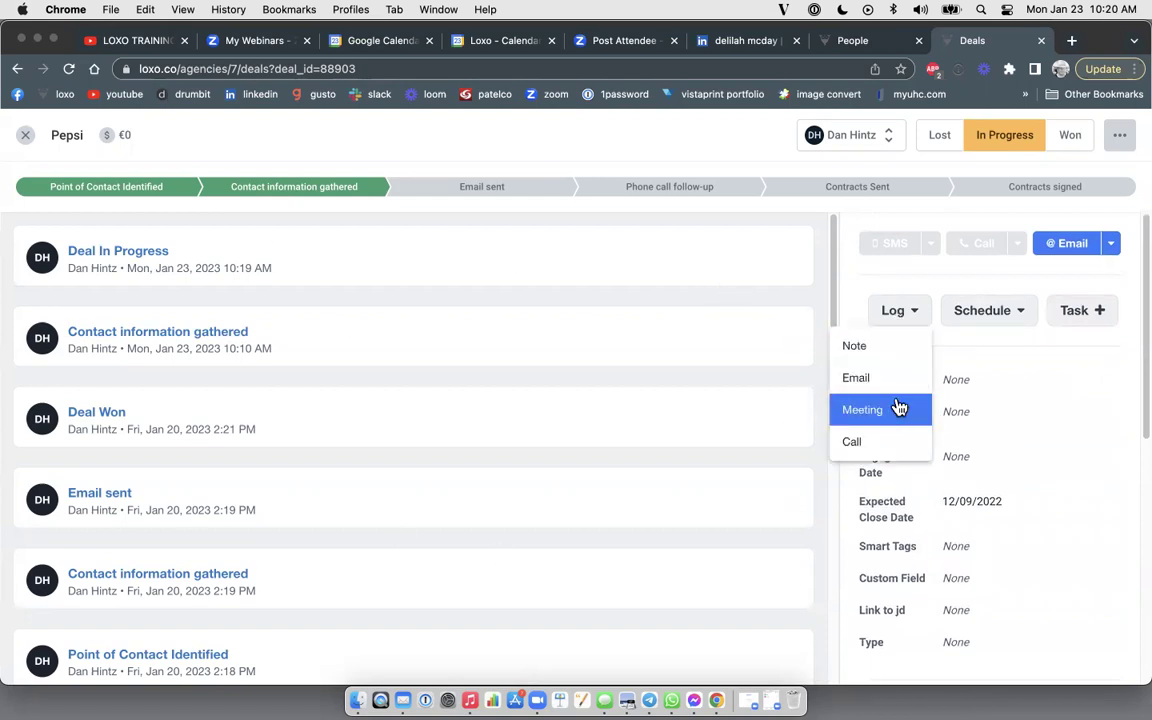
pyautogui.click(993, 310)
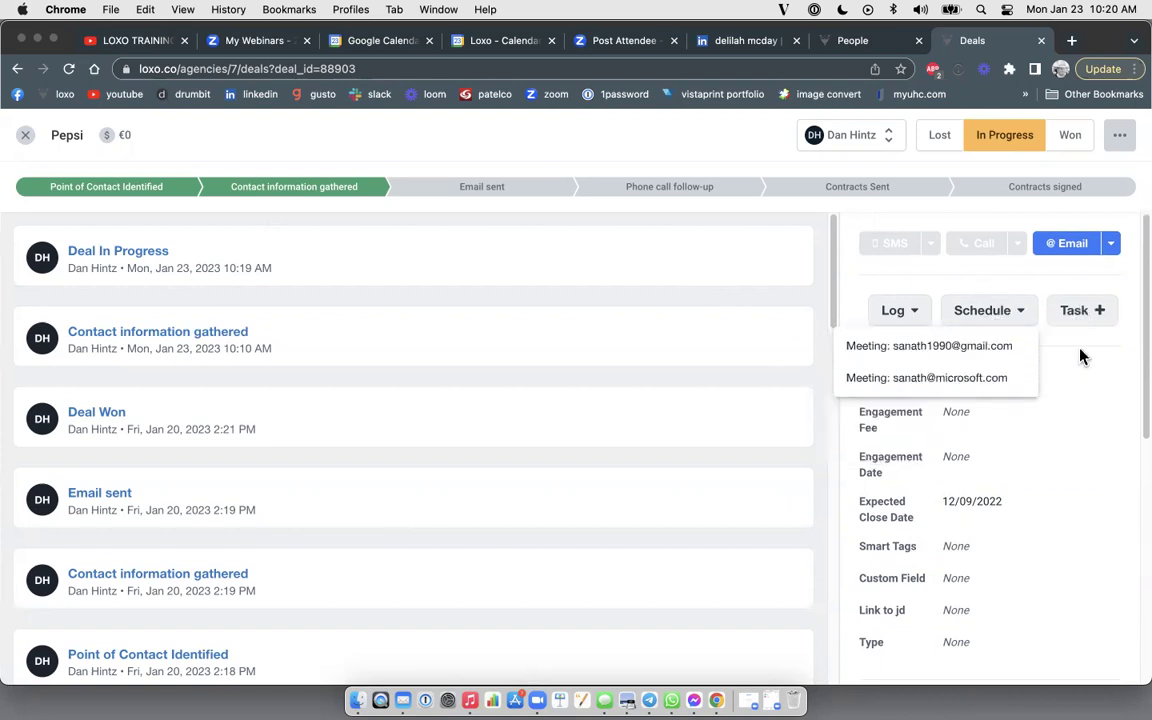
pyautogui.click(1104, 357)
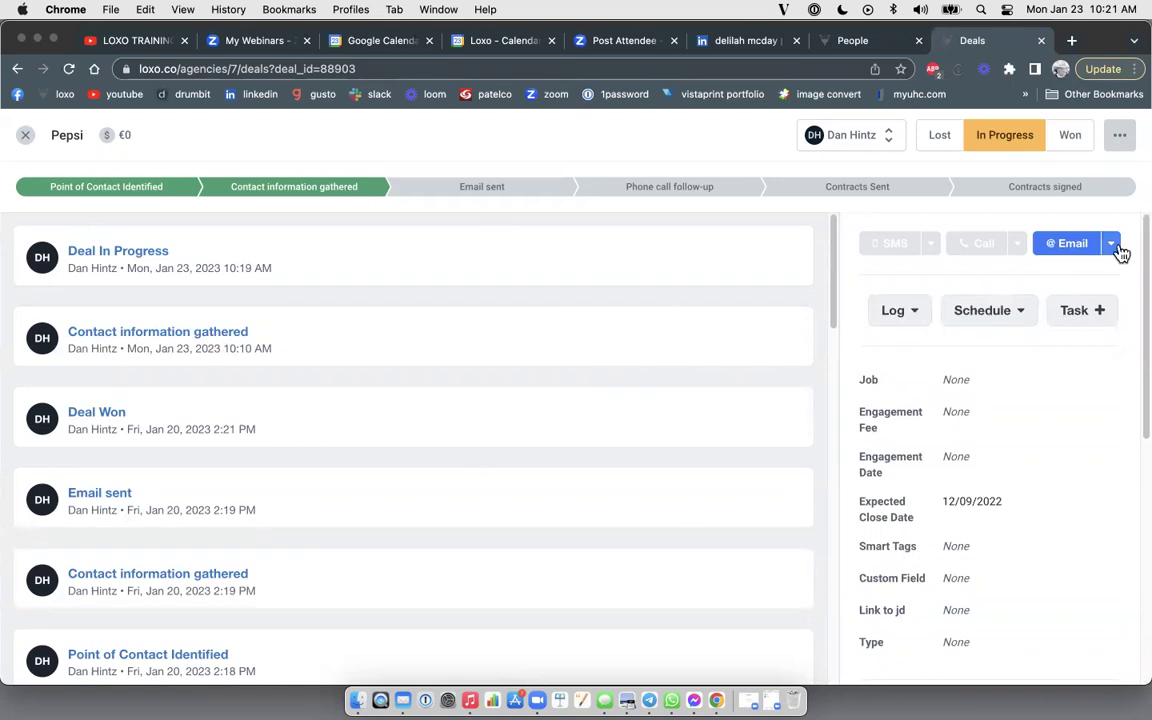
pyautogui.scroll(-10, 1085, 378)
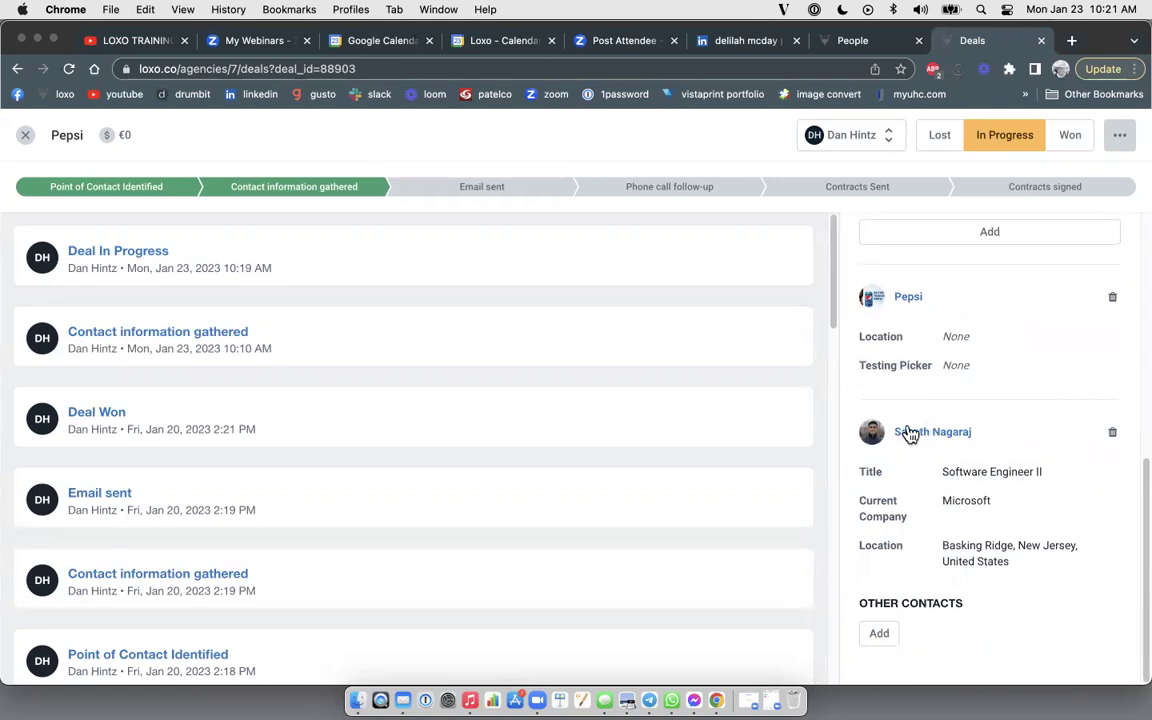
pyautogui.scroll(10, 910, 436)
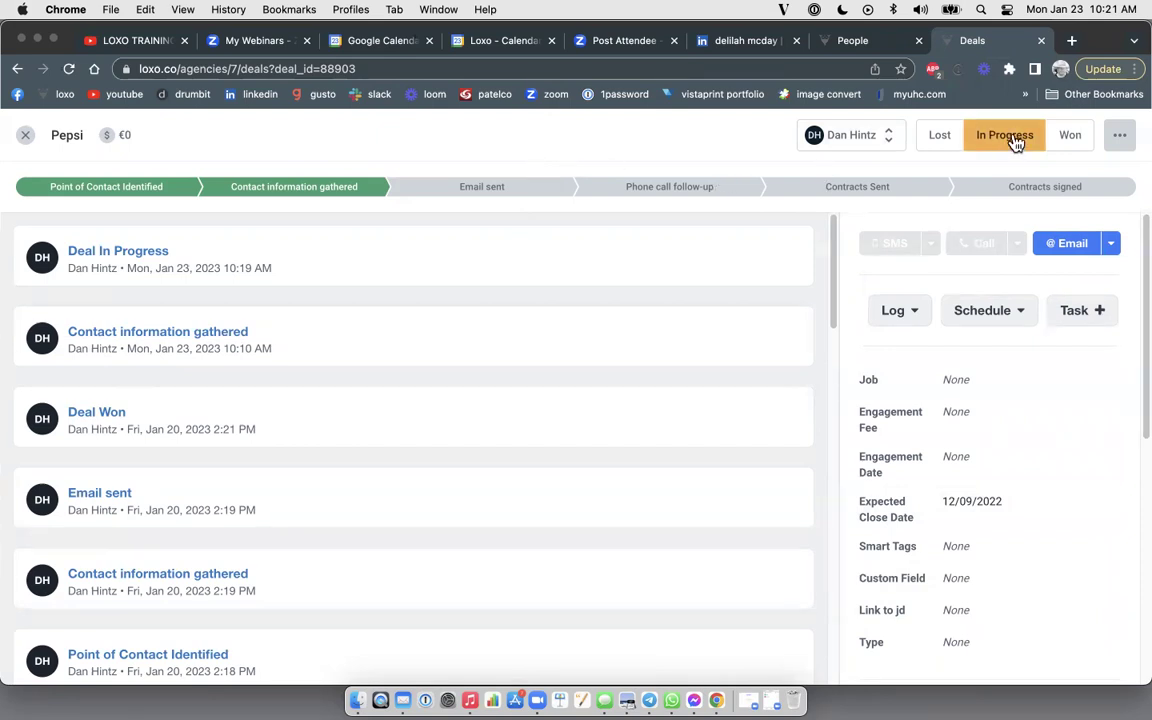
# Mark the Pepsi deal as Won and return to the Bus Dev Tracking board
pyautogui.click(1070, 138)
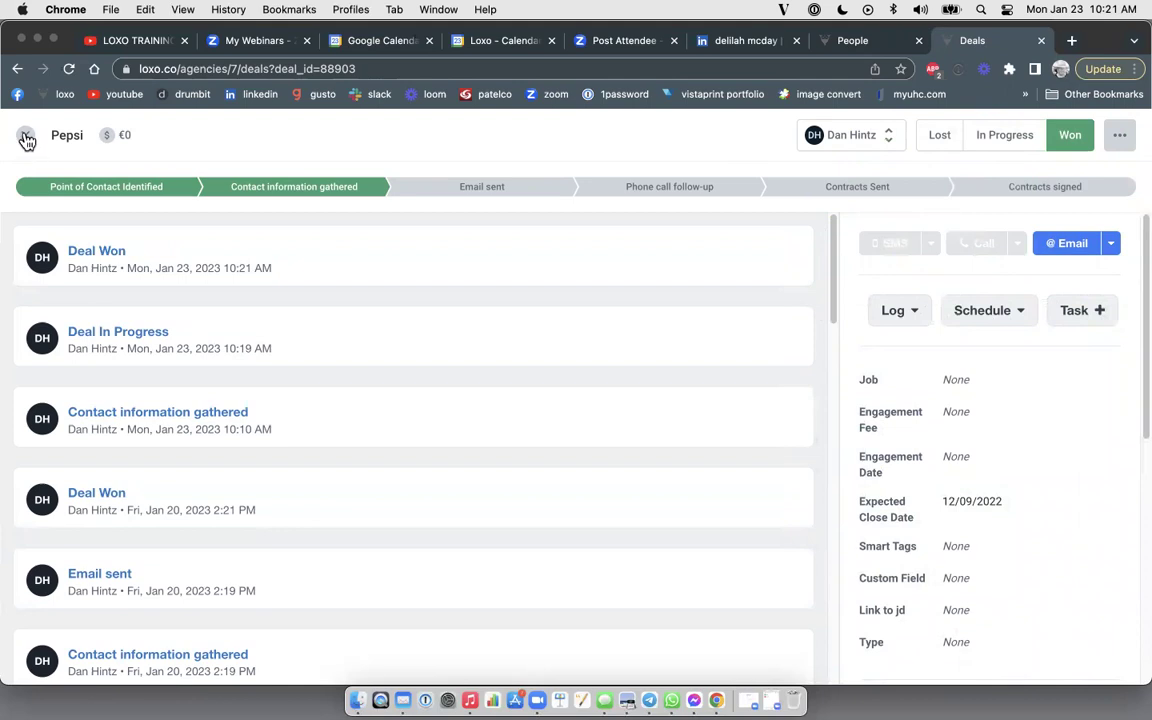
pyautogui.click(27, 138)
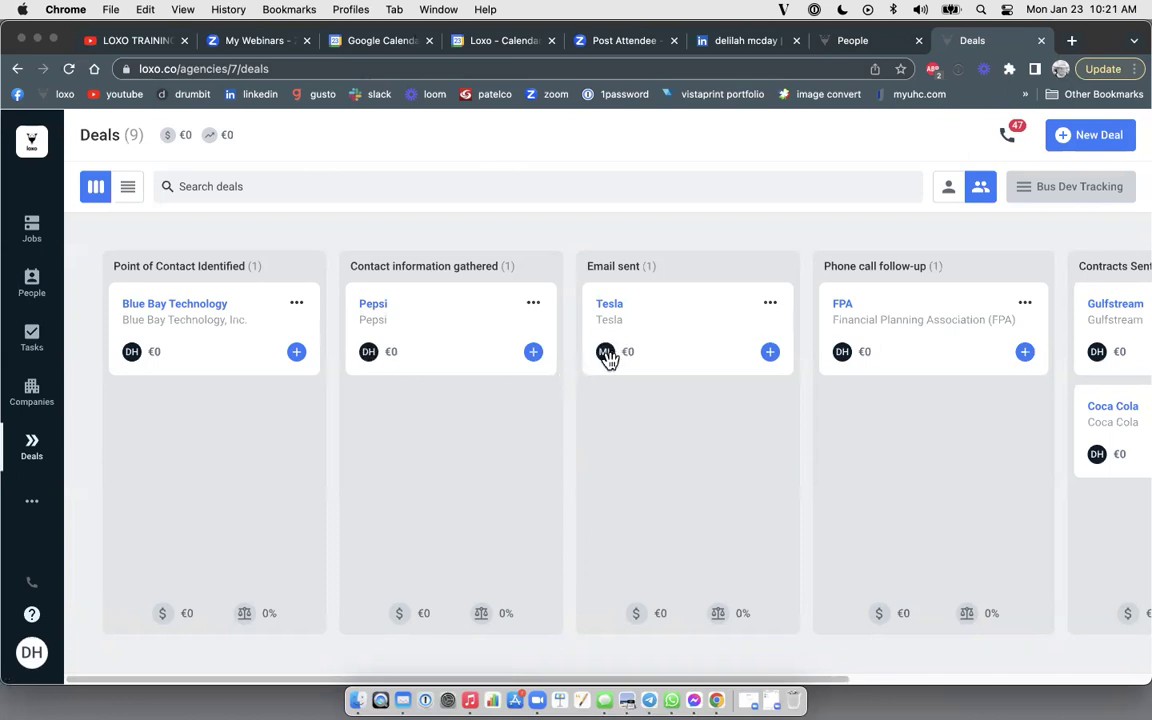
# Open the new task form for the Pepsi deal, examine its options, and close it without saving
pyautogui.click(533, 353)
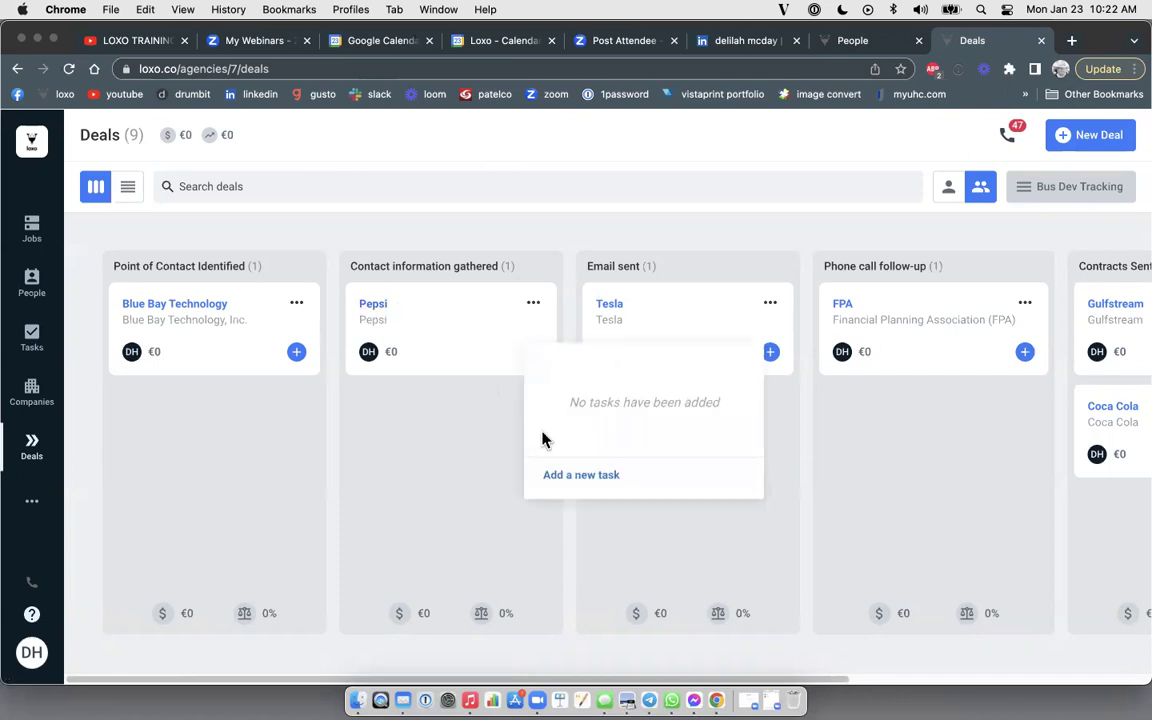
pyautogui.click(601, 483)
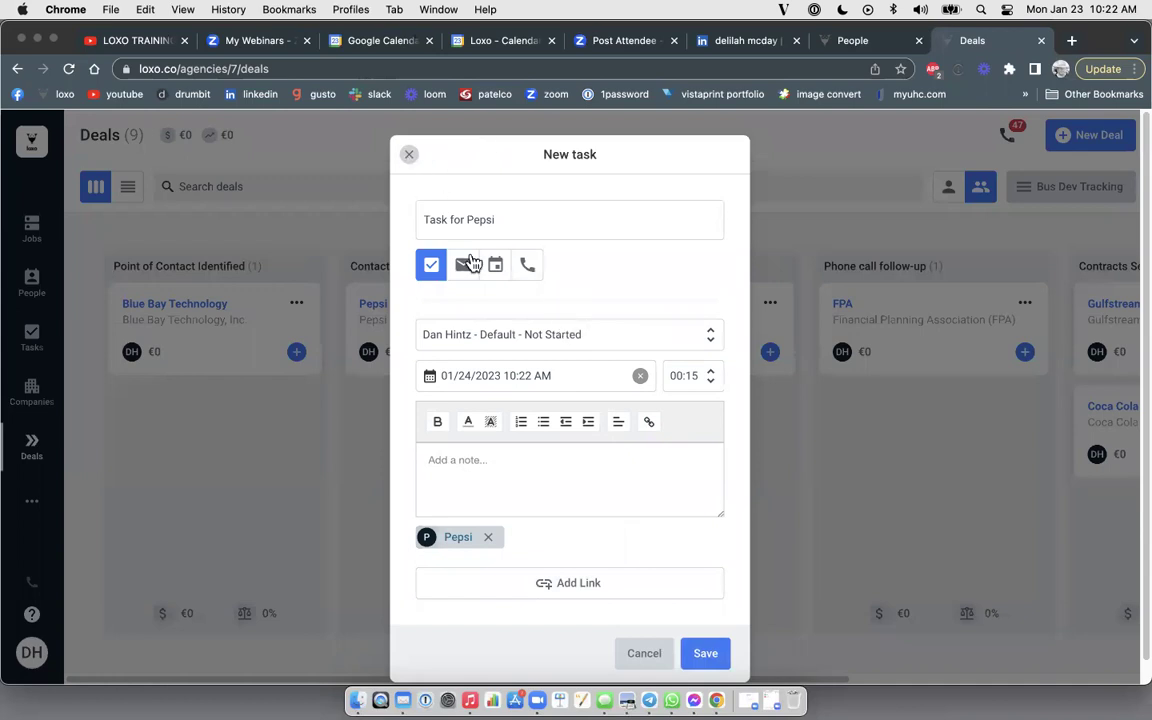
pyautogui.click(410, 154)
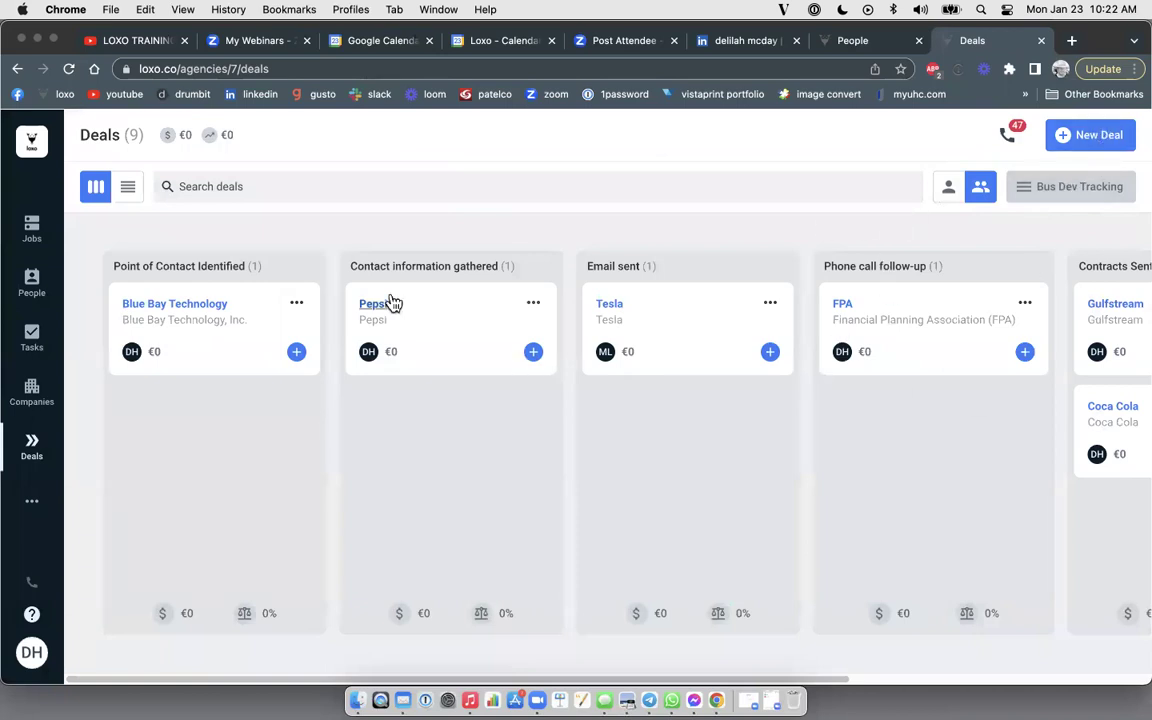
# Move the Blue Bay Technology deal from Point of Contact Identified to the Contracts signed stage
pyautogui.moveTo(392, 323); pyautogui.dragTo(495, 330)
pyautogui.moveTo(221, 311); pyautogui.dragTo(887, 315)
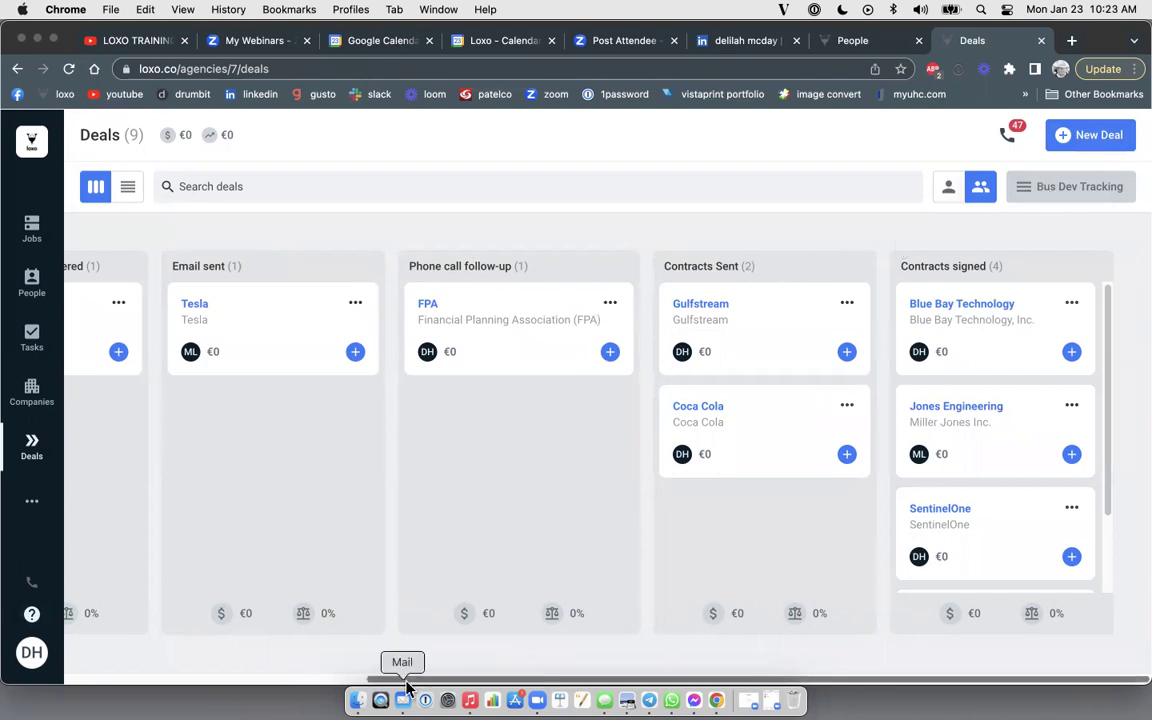
pyautogui.moveTo(411, 681); pyautogui.dragTo(106, 681)
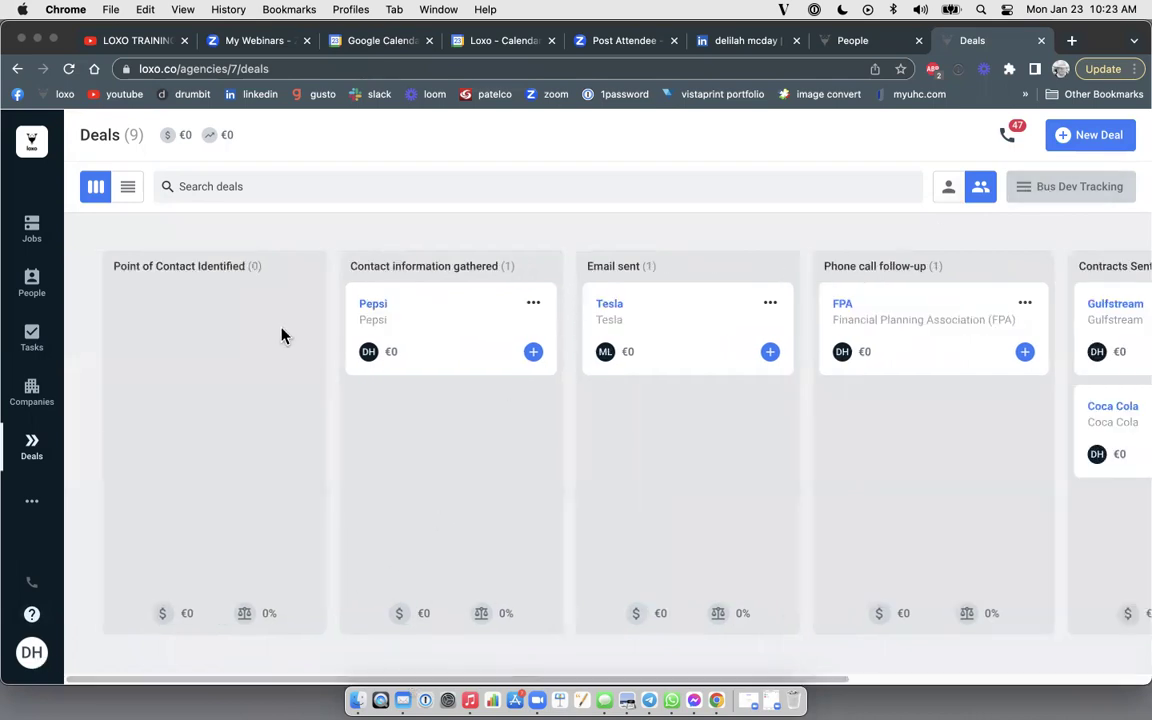
# Open the point of contact's profile from the Pepsi deal and review their experience
pyautogui.click(375, 306)
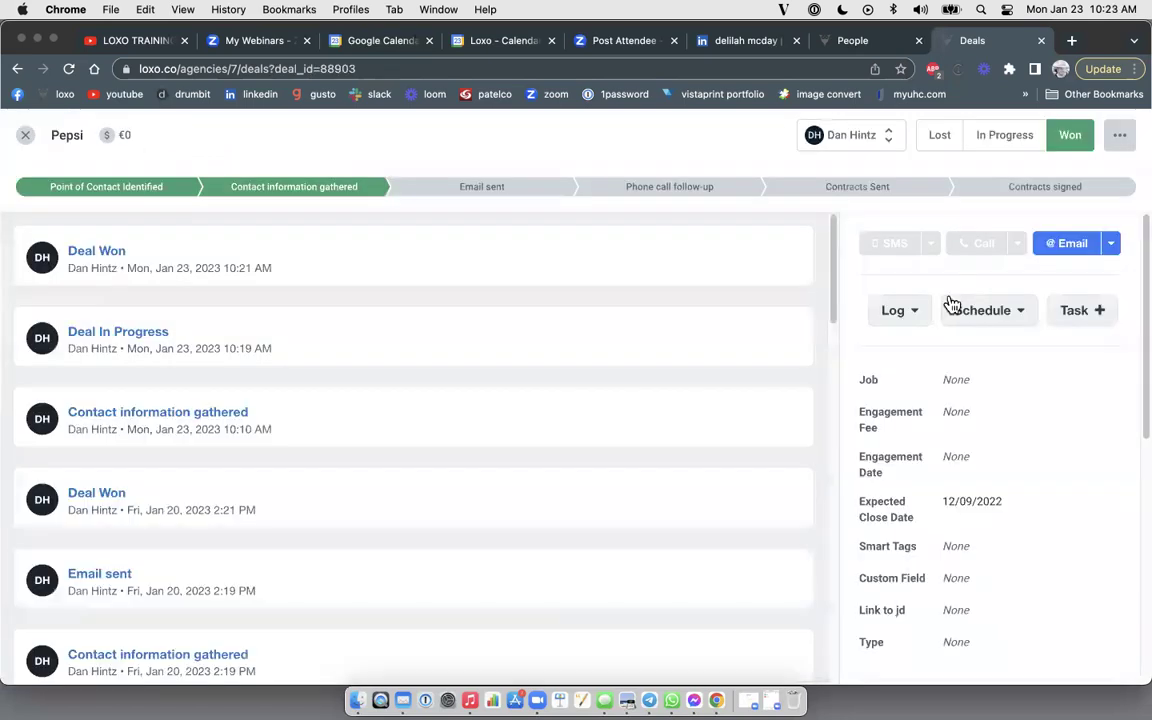
pyautogui.scroll(-10, 952, 305)
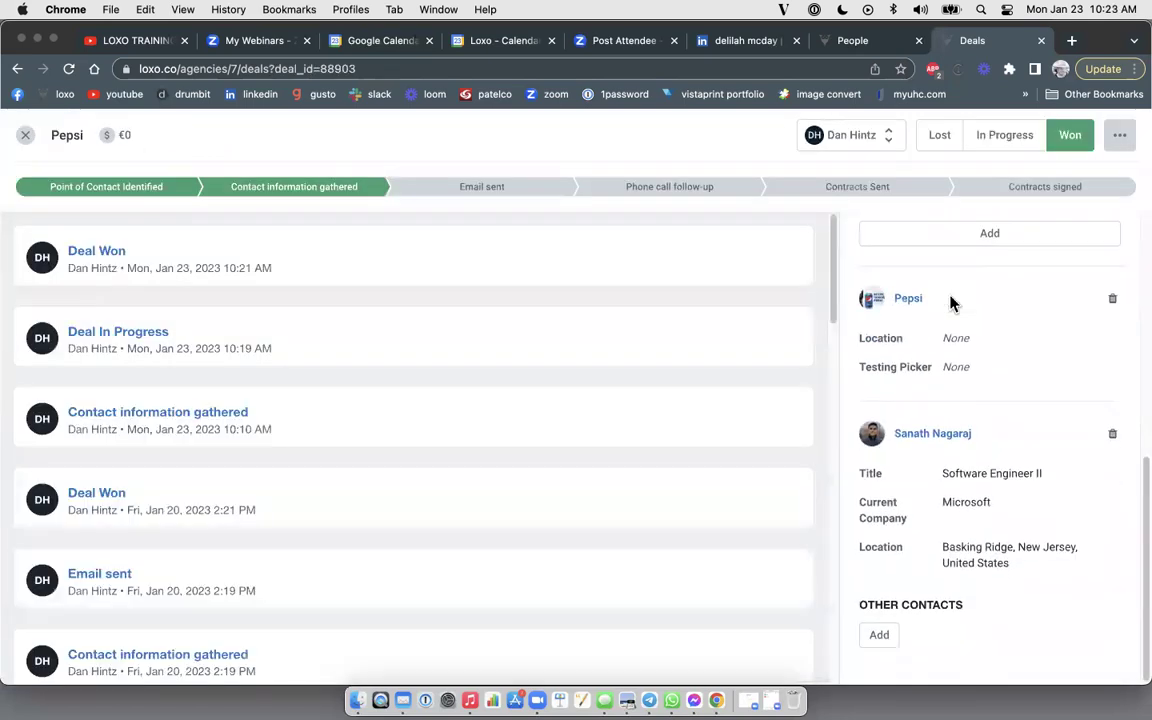
pyautogui.click(926, 436)
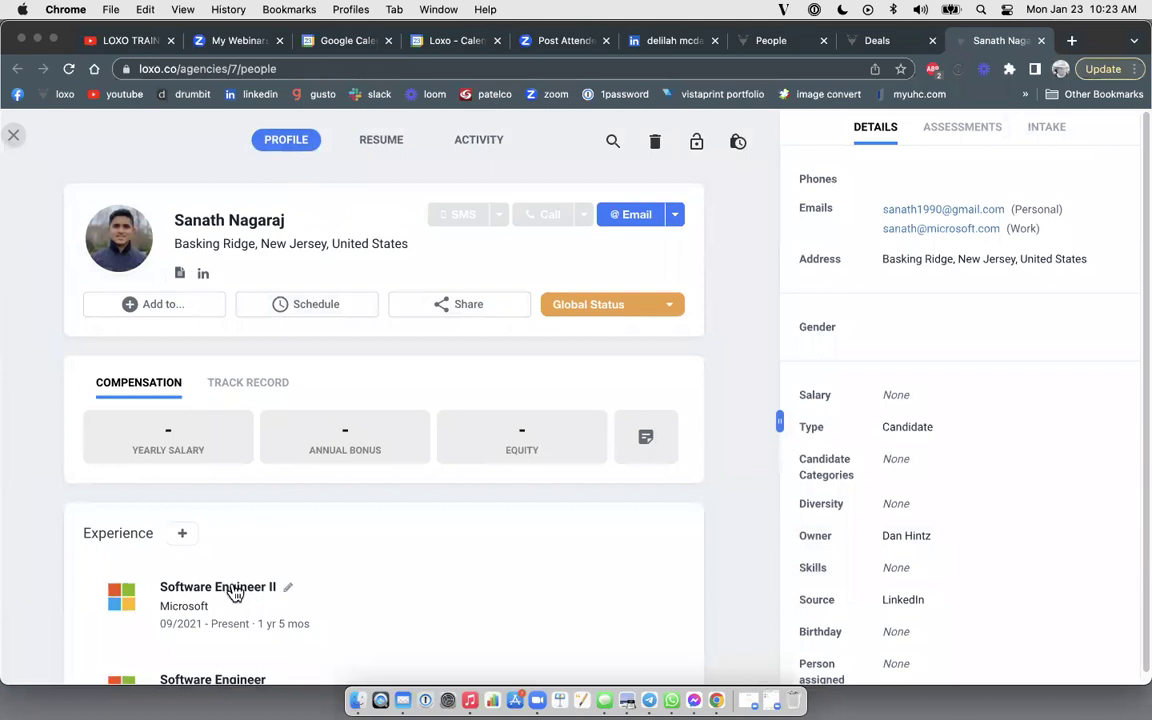
pyautogui.scroll(-10, 250, 580)
pyautogui.scroll(10, 250, 578)
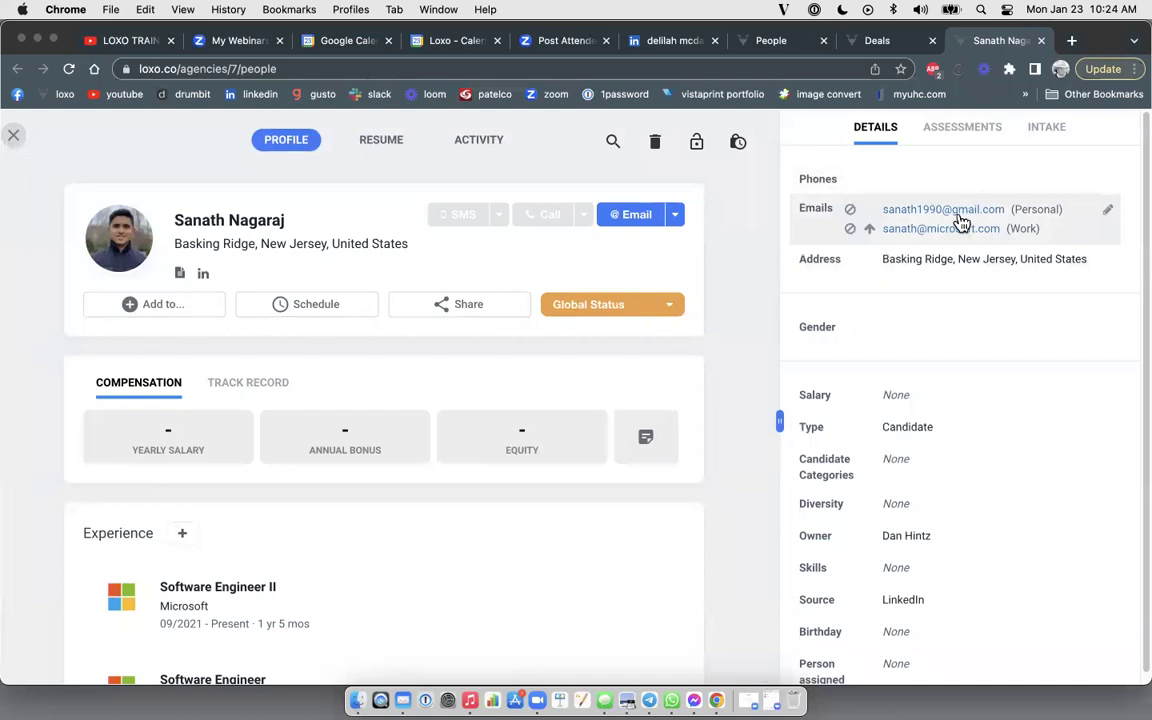
# Search for the person's full contact information and check their activity history
pyautogui.click(613, 143)
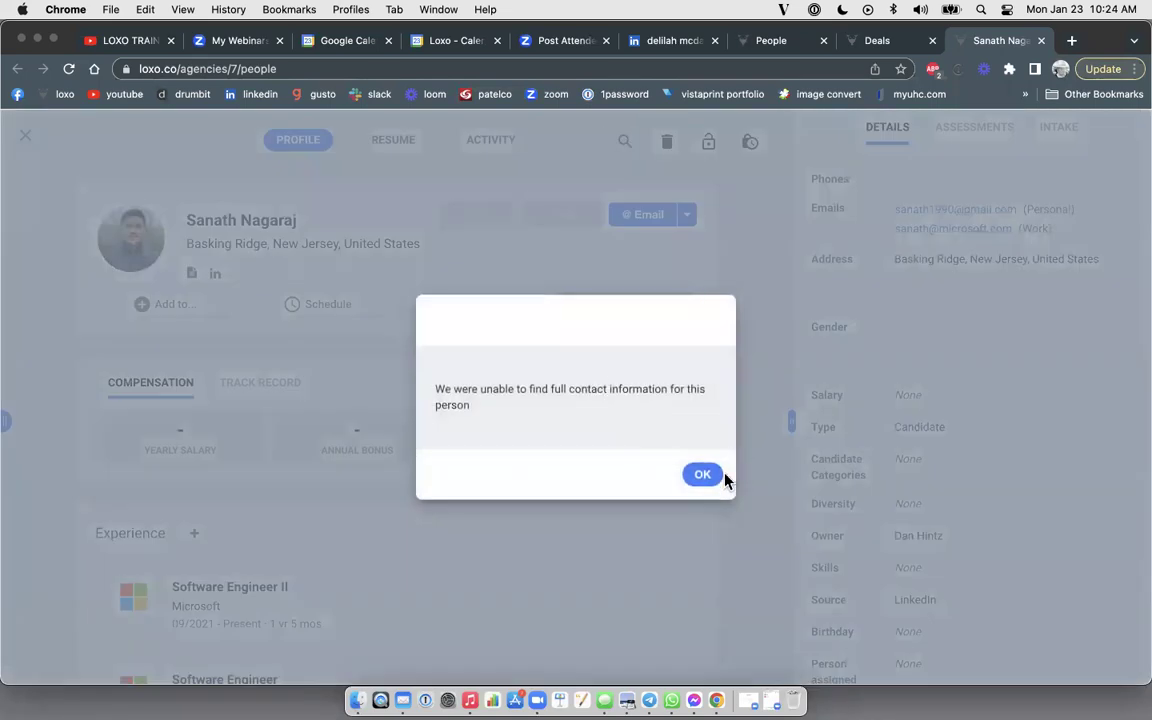
pyautogui.click(697, 477)
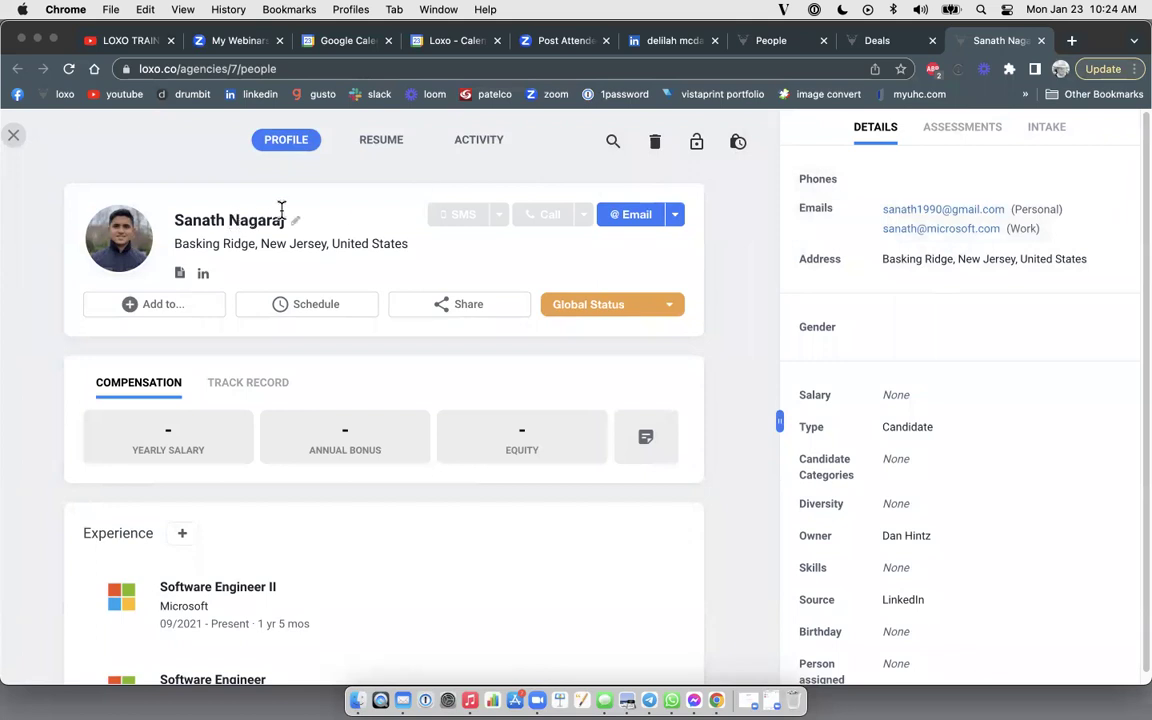
pyautogui.click(488, 142)
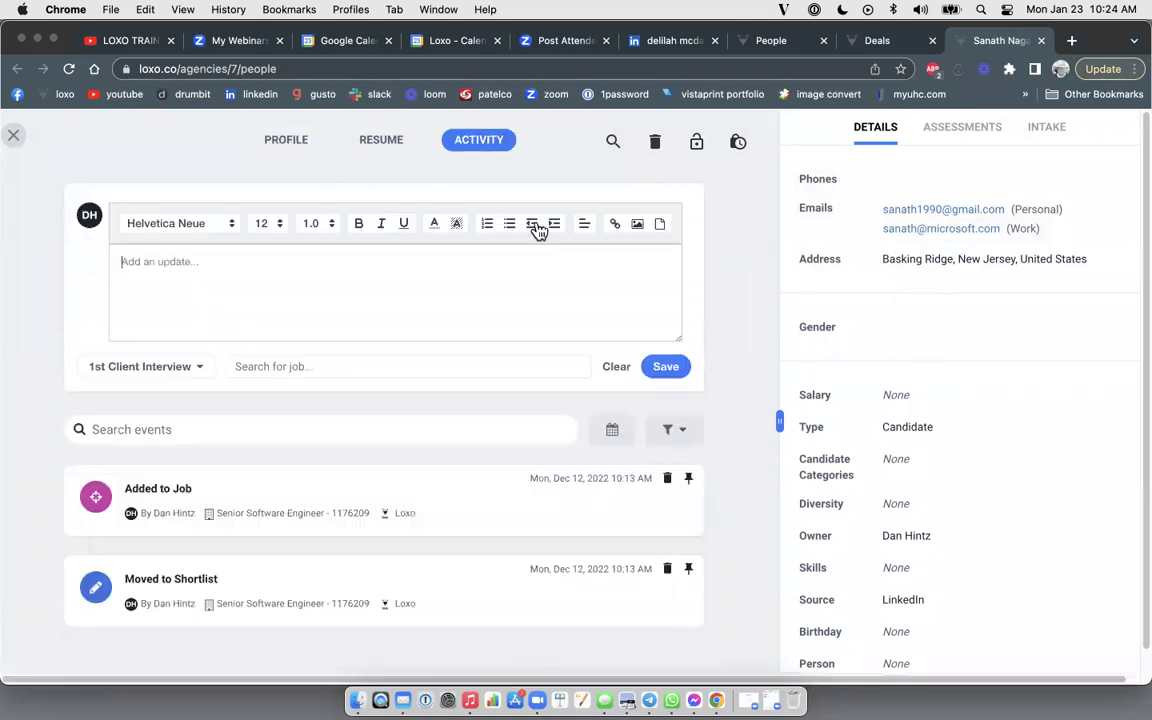
pyautogui.click(287, 143)
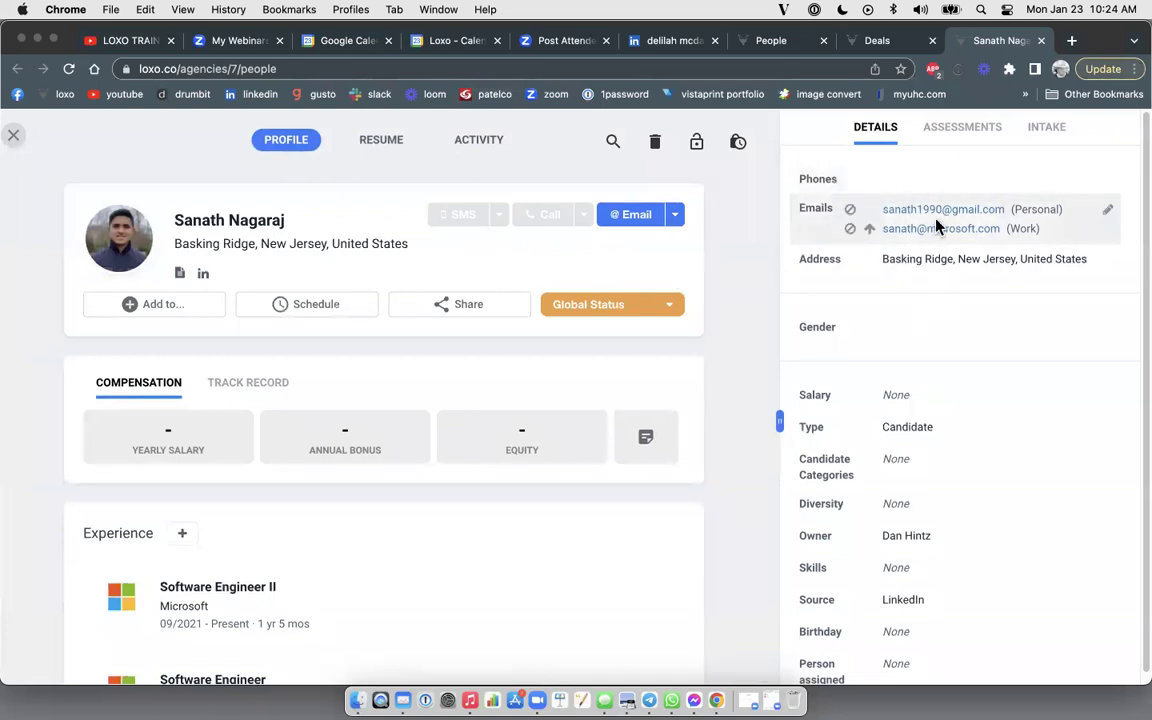
# Examine the person's detail fields, tasks, jobs and outreach entries
pyautogui.scroll(-4, 944, 342)
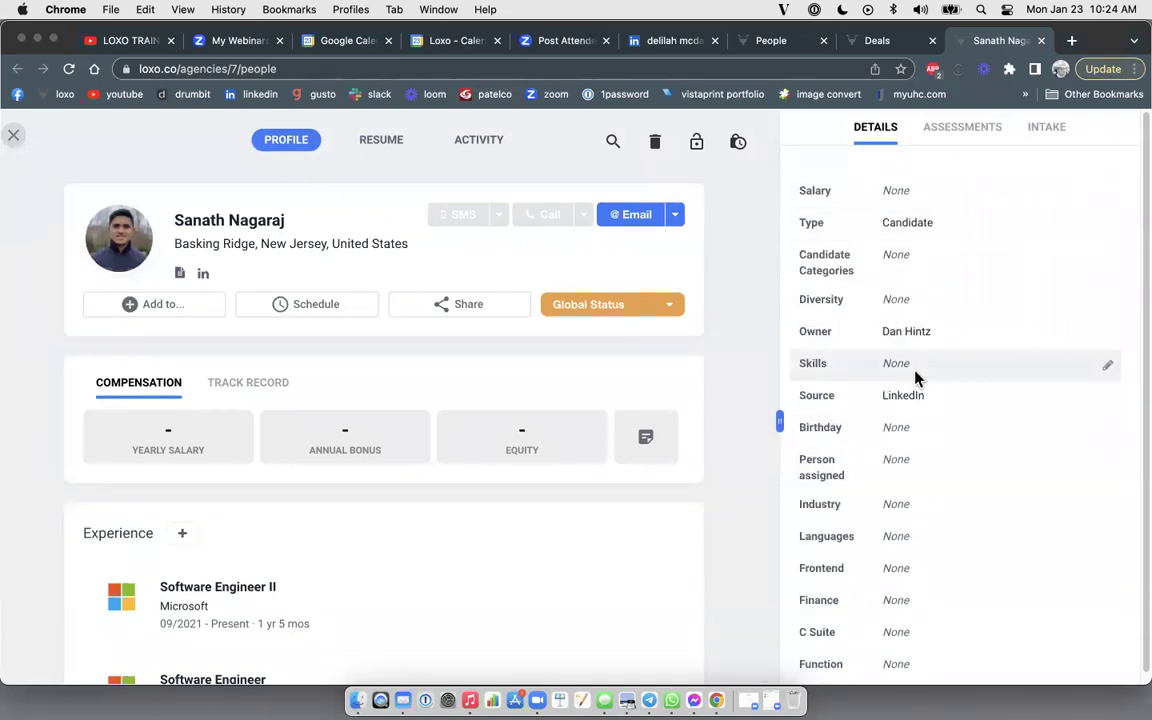
pyautogui.scroll(-1, 960, 350)
pyautogui.scroll(-3, 978, 370)
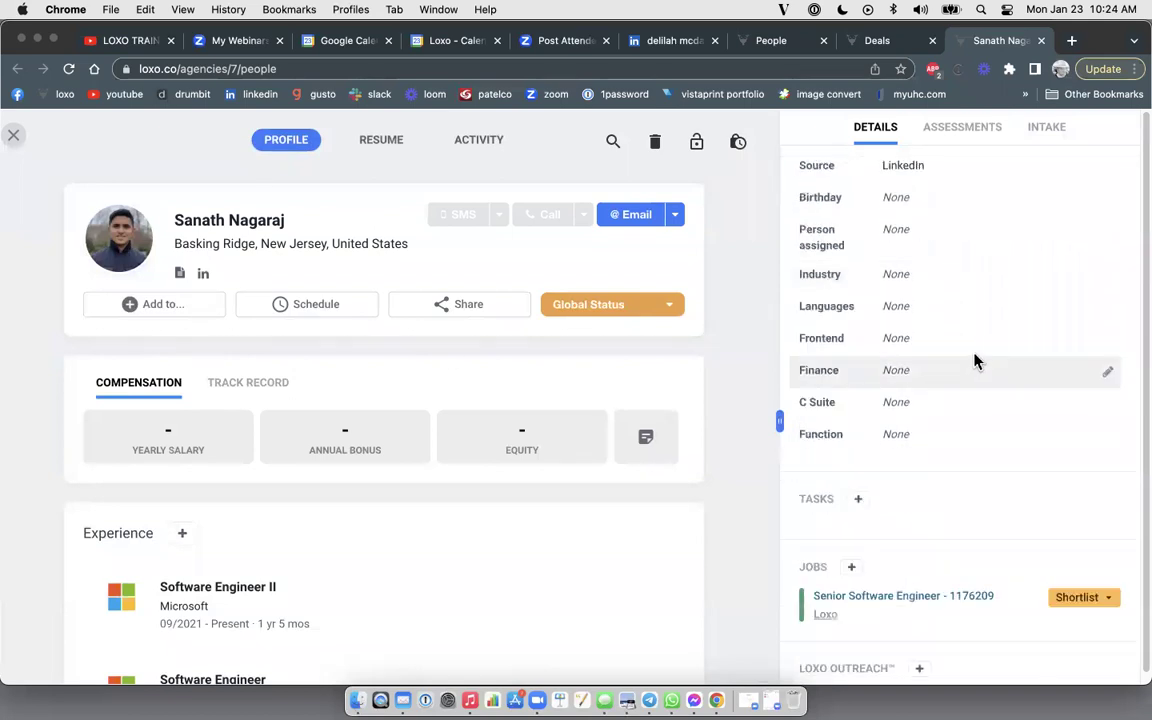
pyautogui.scroll(3, 977, 360)
pyautogui.scroll(3, 977, 360)
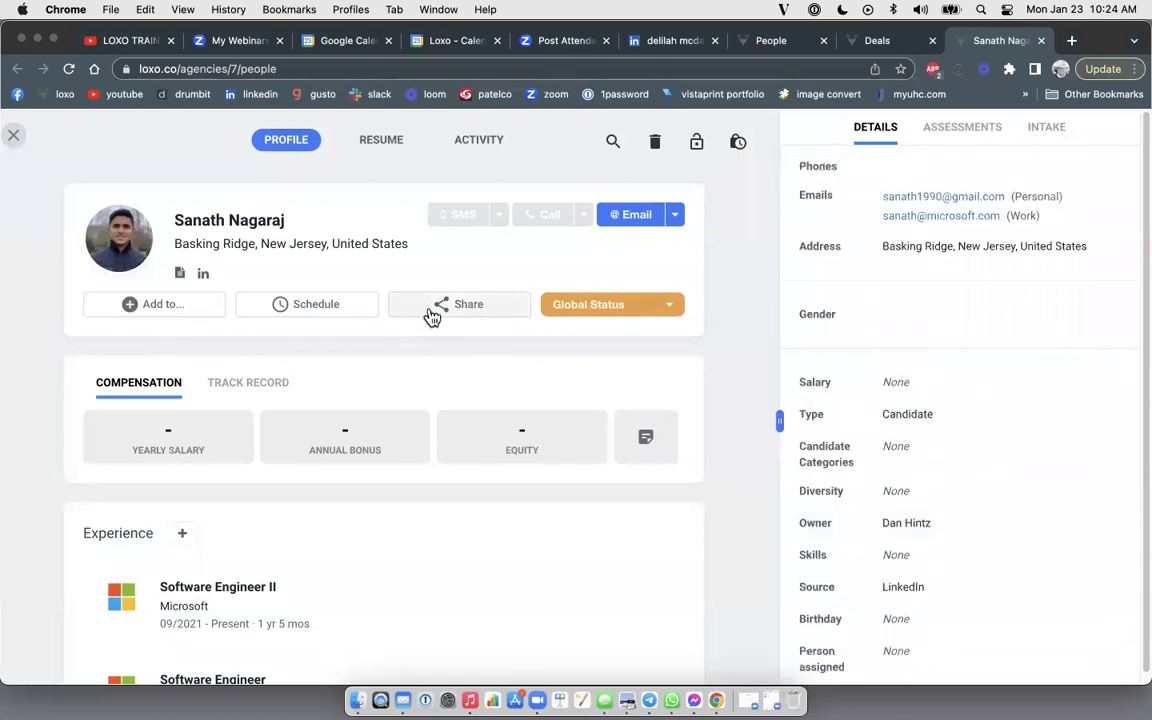
# View the options for adding the person to jobs, Loxo Outreach, lists or a call list, and review their activity feed
pyautogui.click(170, 310)
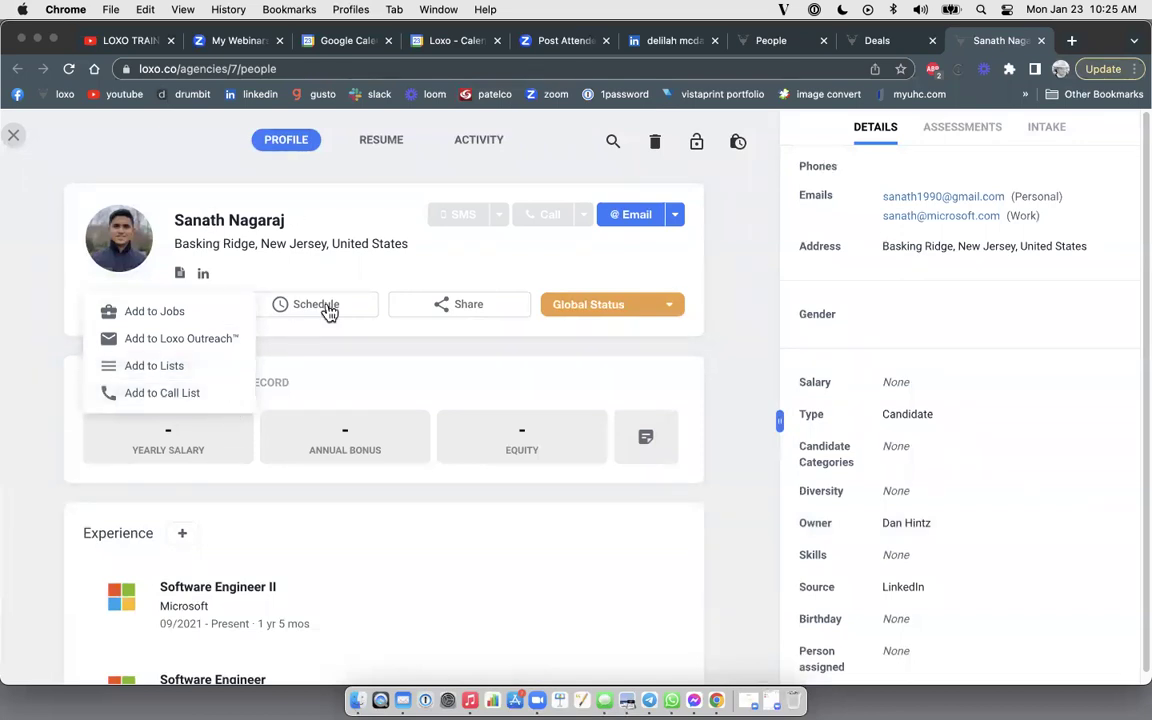
pyautogui.click(357, 248)
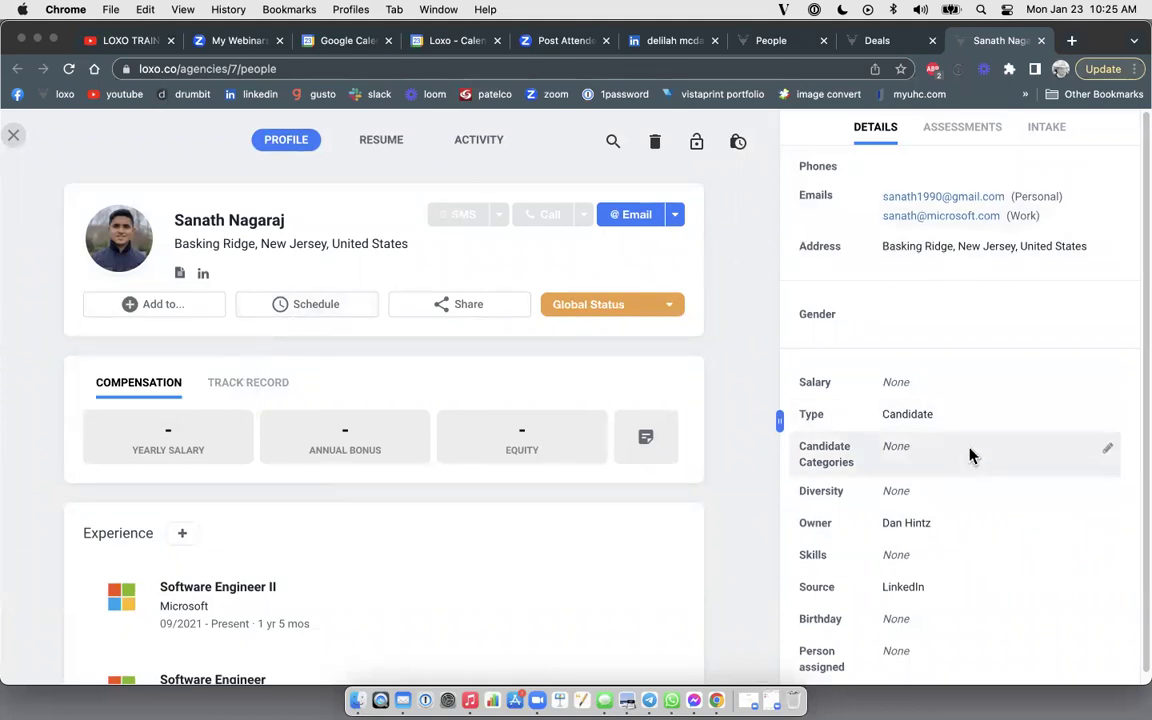
pyautogui.scroll(-3, 967, 450)
pyautogui.scroll(3, 960, 420)
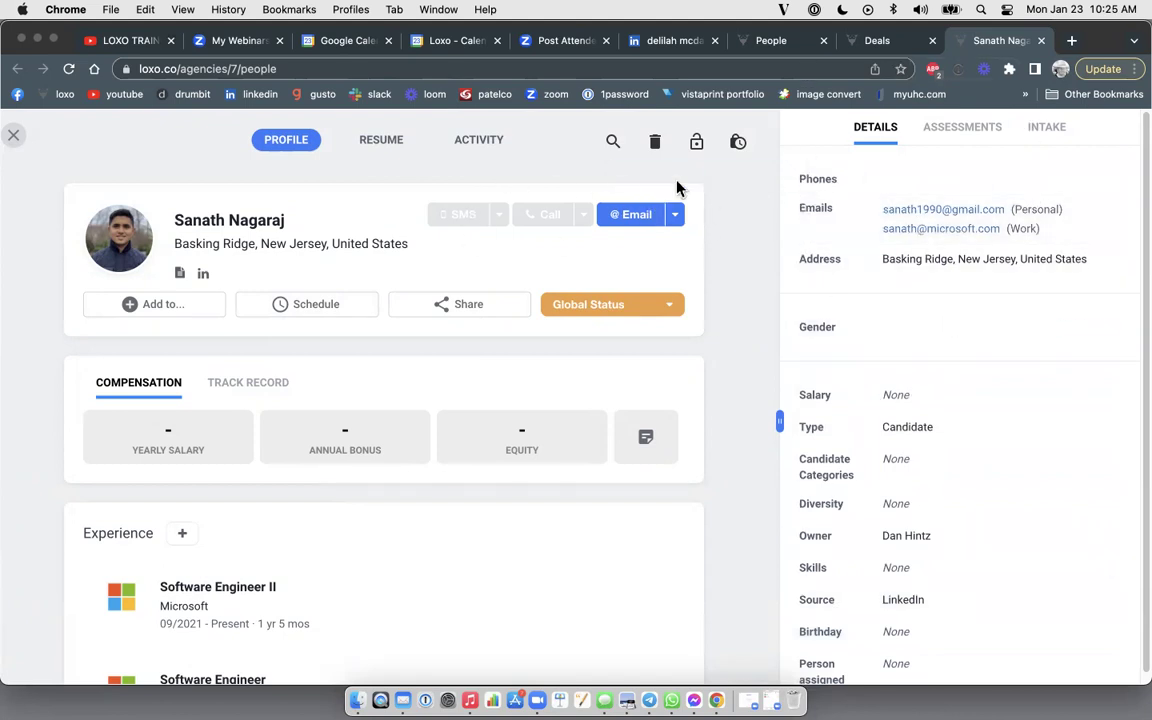
pyautogui.click(148, 304)
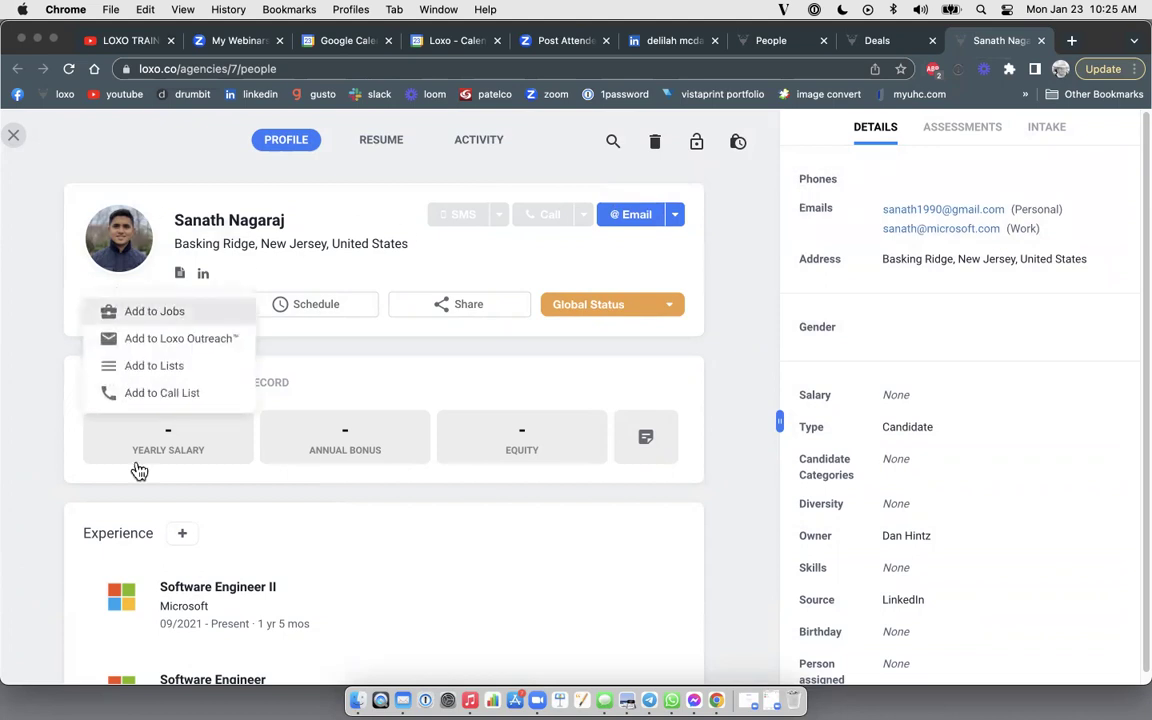
pyautogui.click(397, 206)
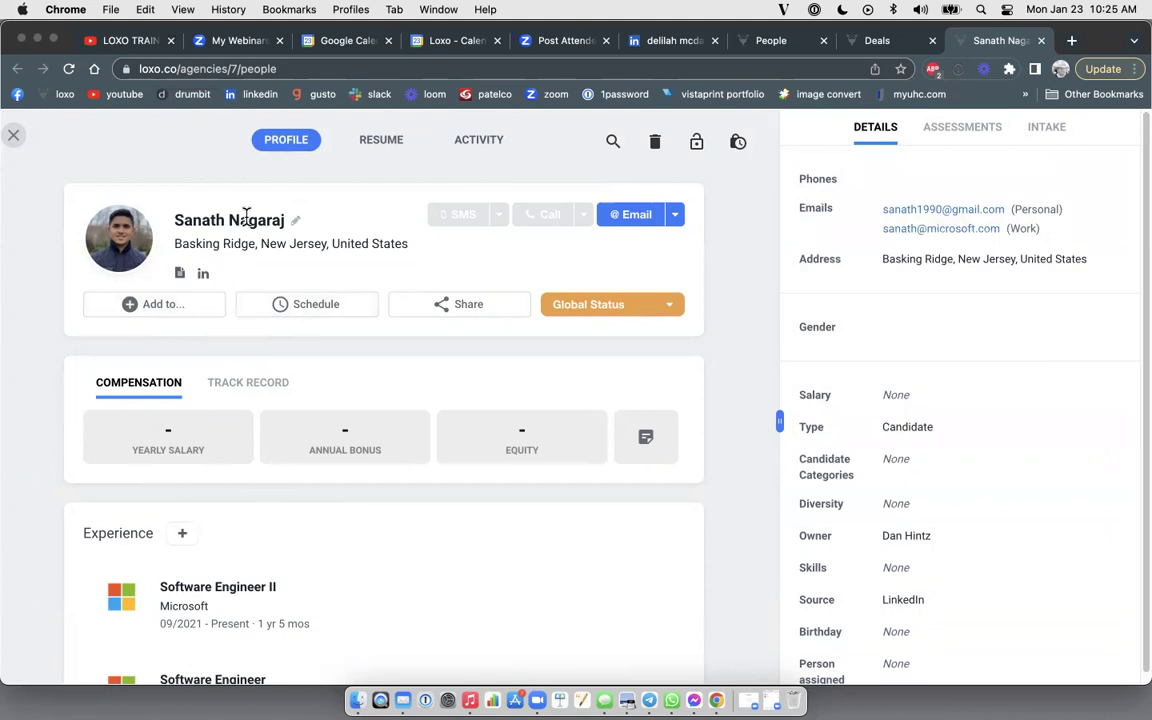
pyautogui.click(478, 142)
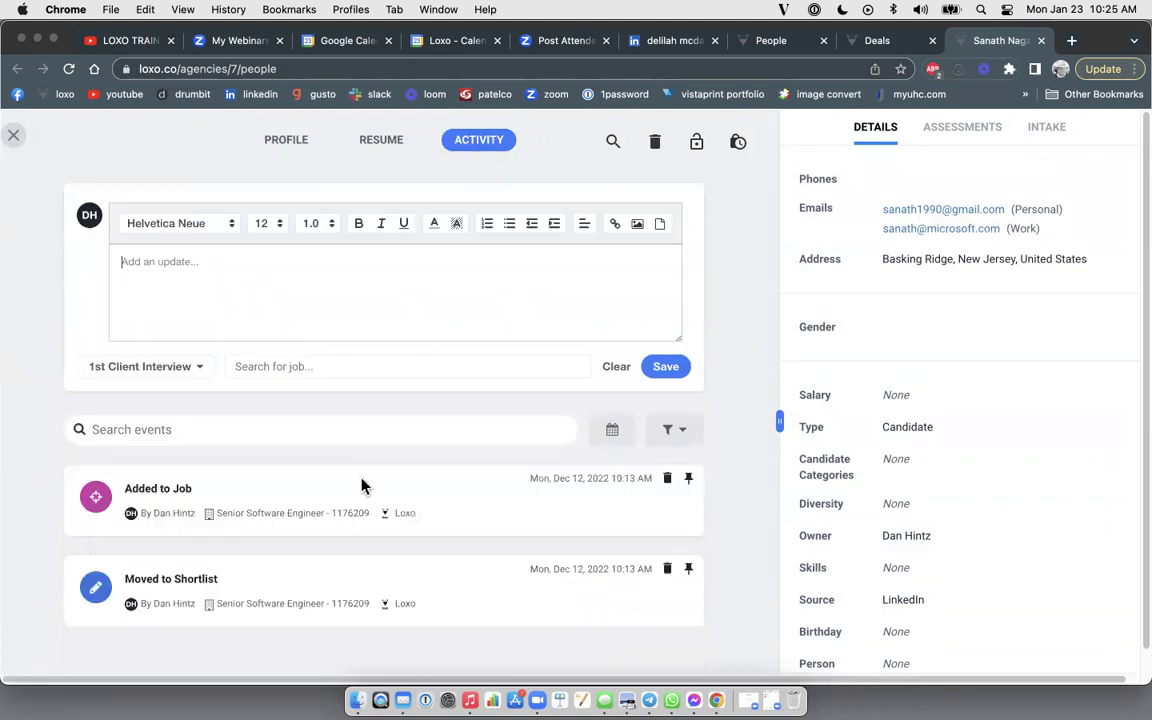
# Return from the profile to the People list and select the first four people
pyautogui.click(14, 138)
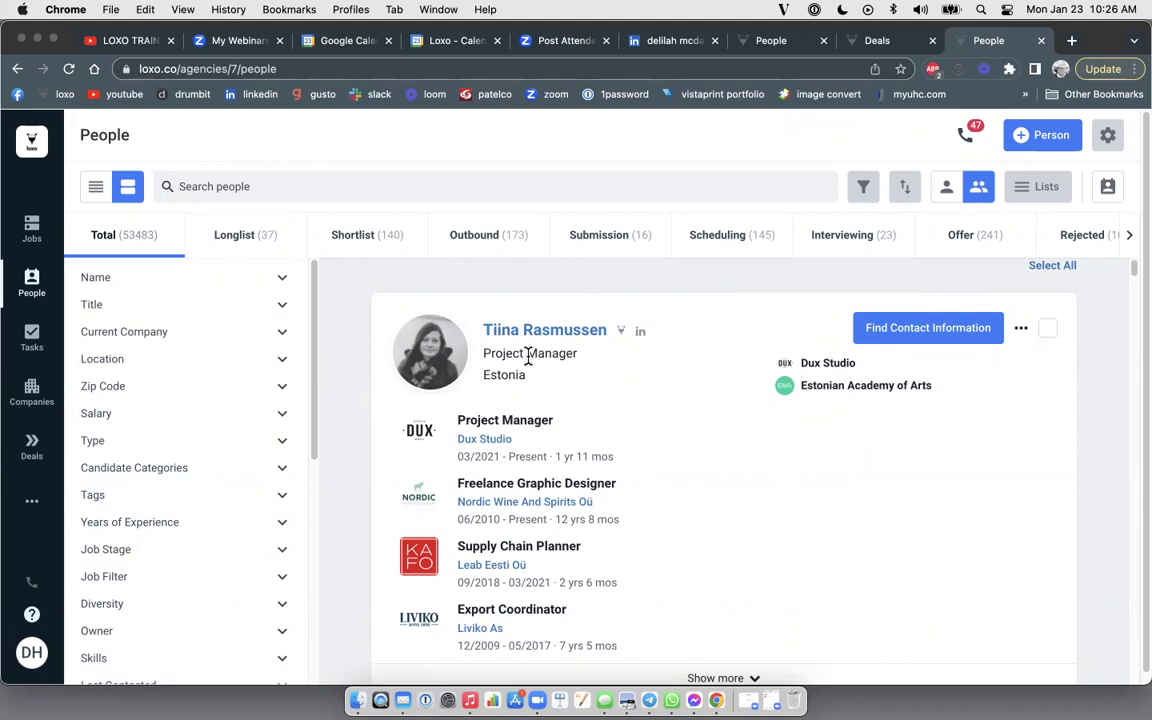
pyautogui.click(1048, 330)
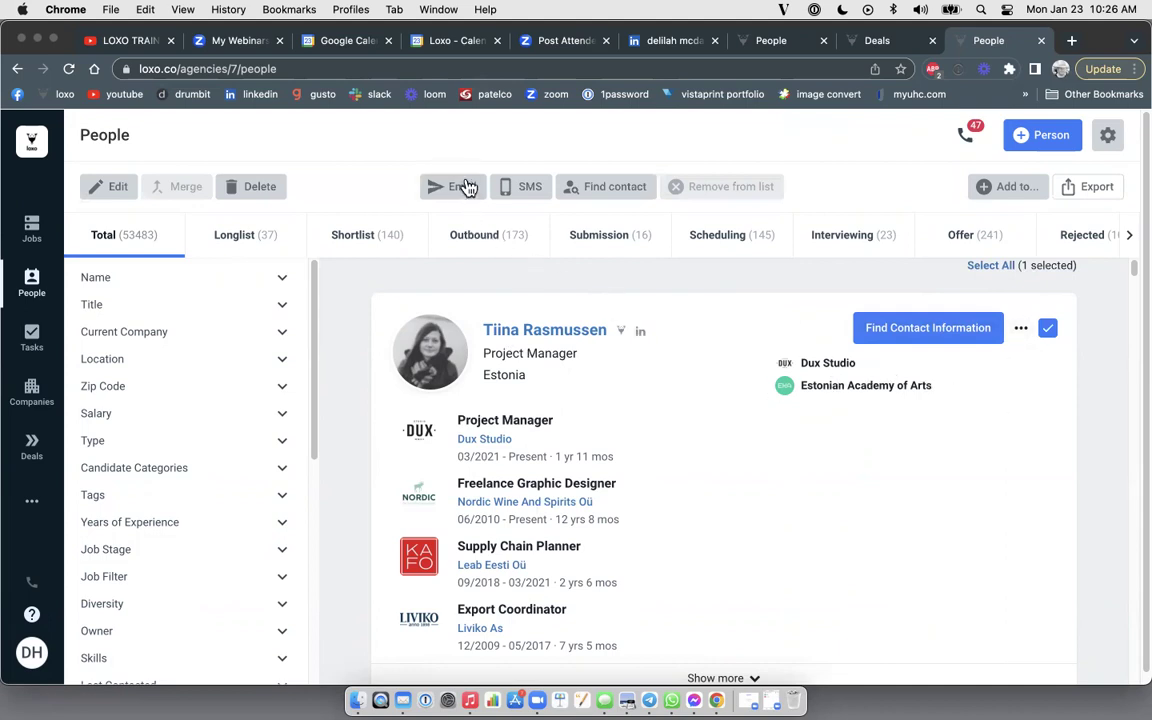
pyautogui.scroll(-3, 994, 493)
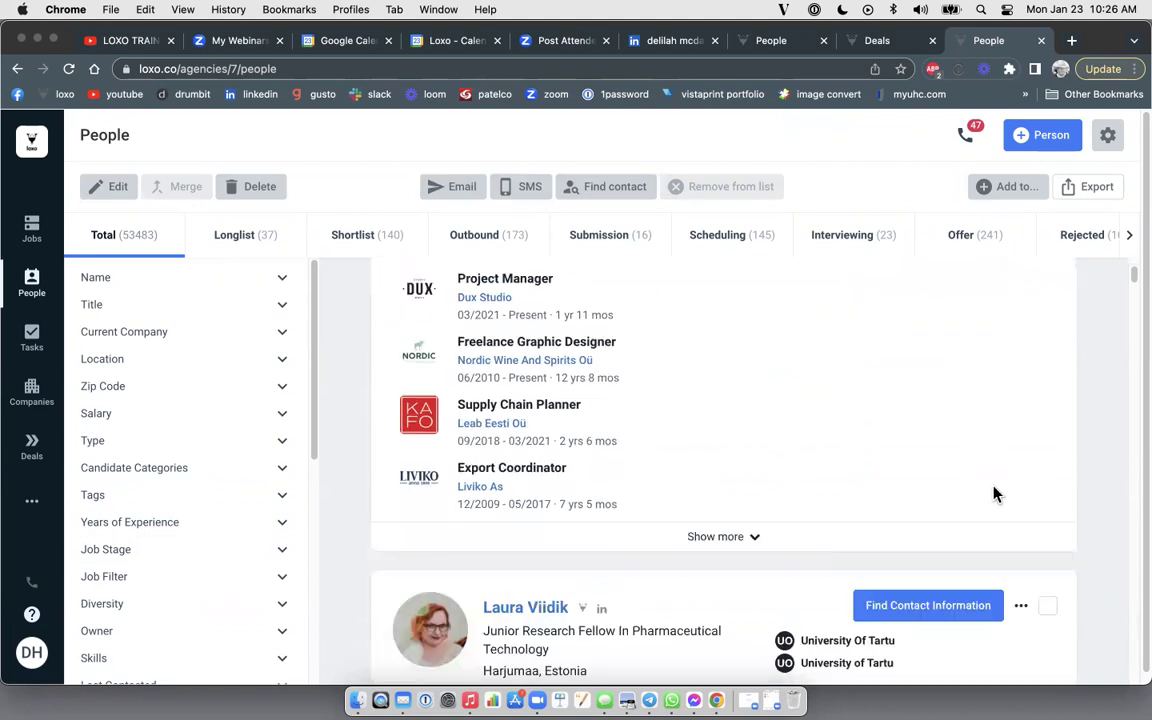
pyautogui.scroll(-2, 994, 493)
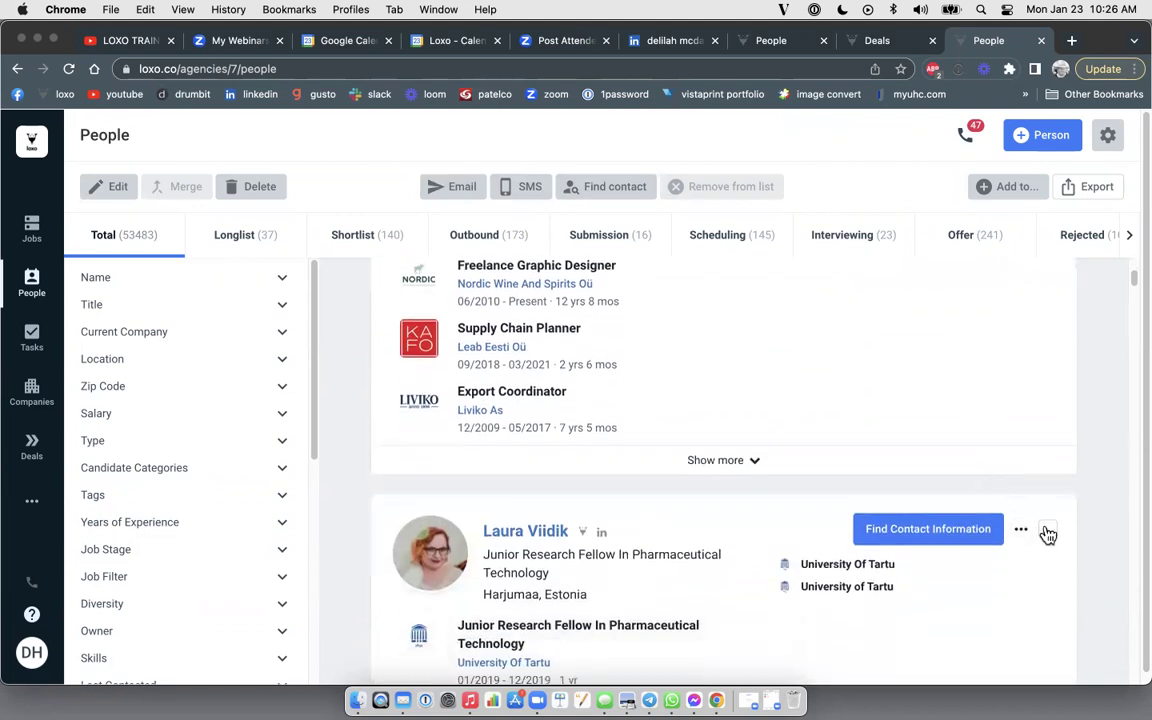
pyautogui.click(1047, 535)
pyautogui.scroll(-8, 712, 553)
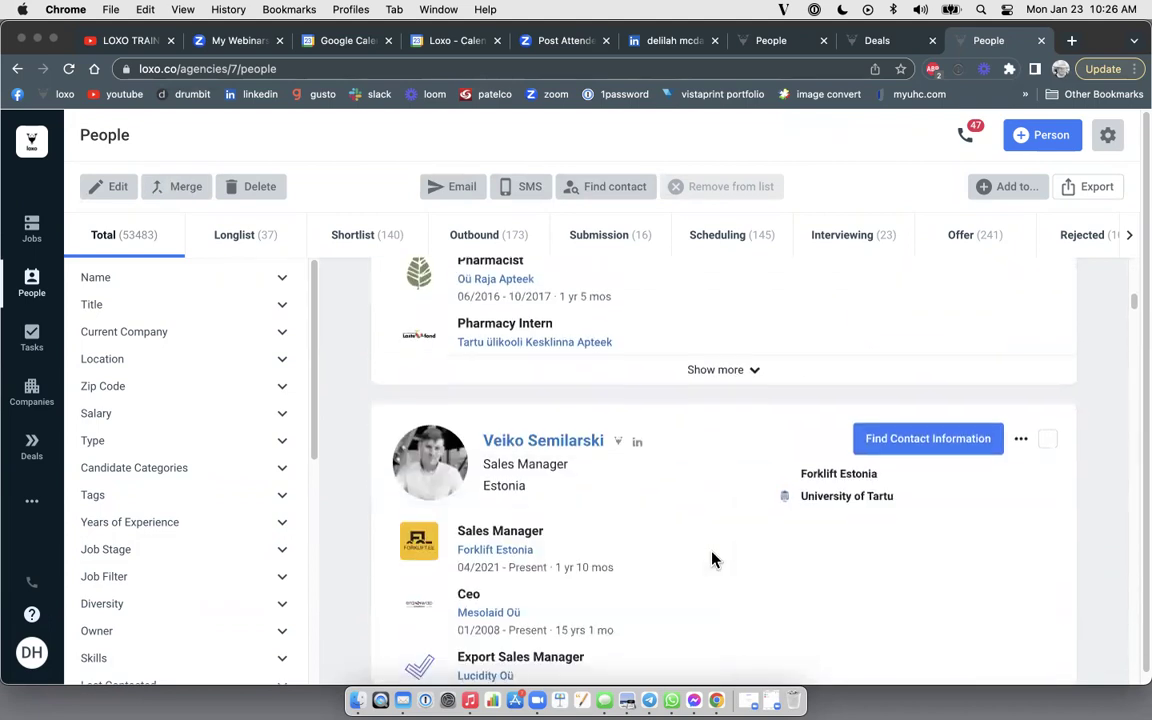
pyautogui.scroll(-4, 712, 560)
pyautogui.click(1048, 265)
pyautogui.scroll(-4, 956, 420)
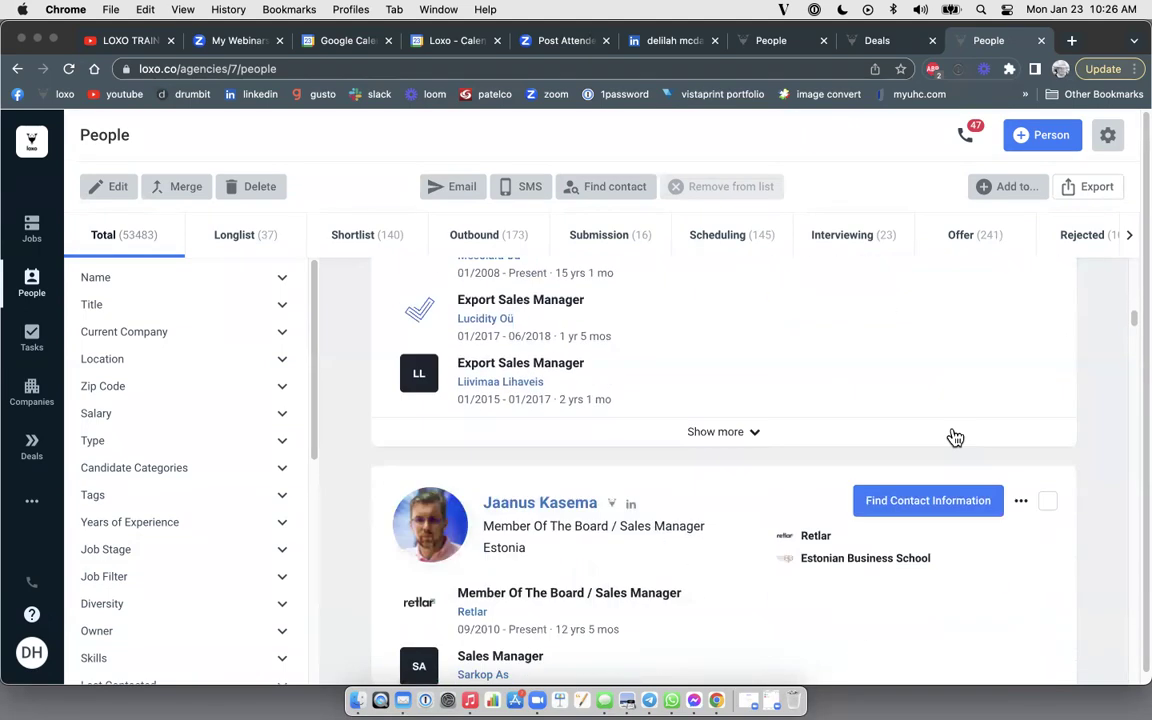
pyautogui.click(1047, 502)
pyautogui.scroll(20, 695, 517)
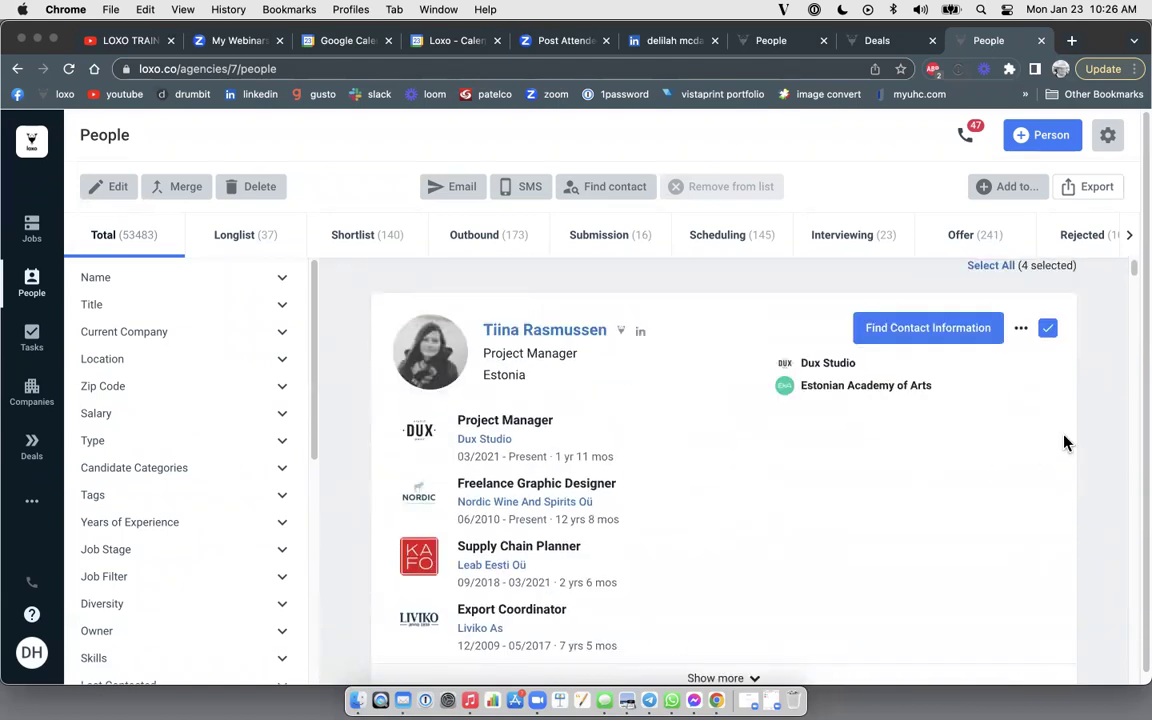
# Examine the four selected people in the People list
pyautogui.scroll(-5, 1066, 443)
pyautogui.scroll(-15, 1066, 443)
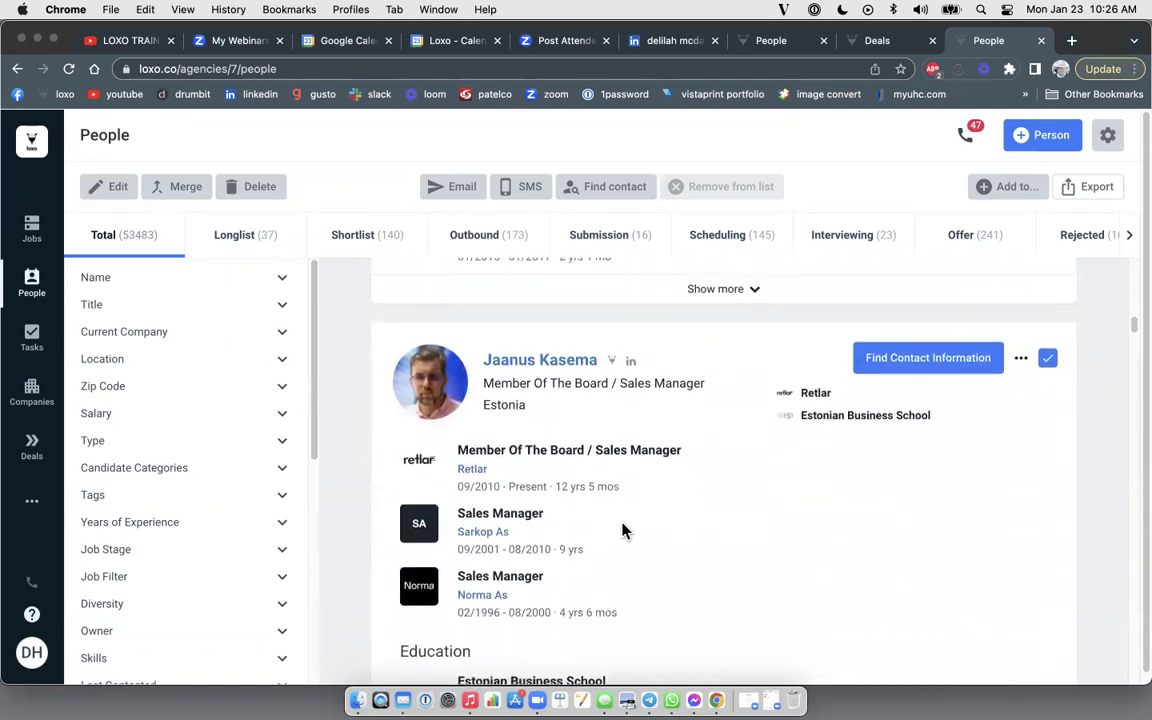
pyautogui.scroll(18, 727, 431)
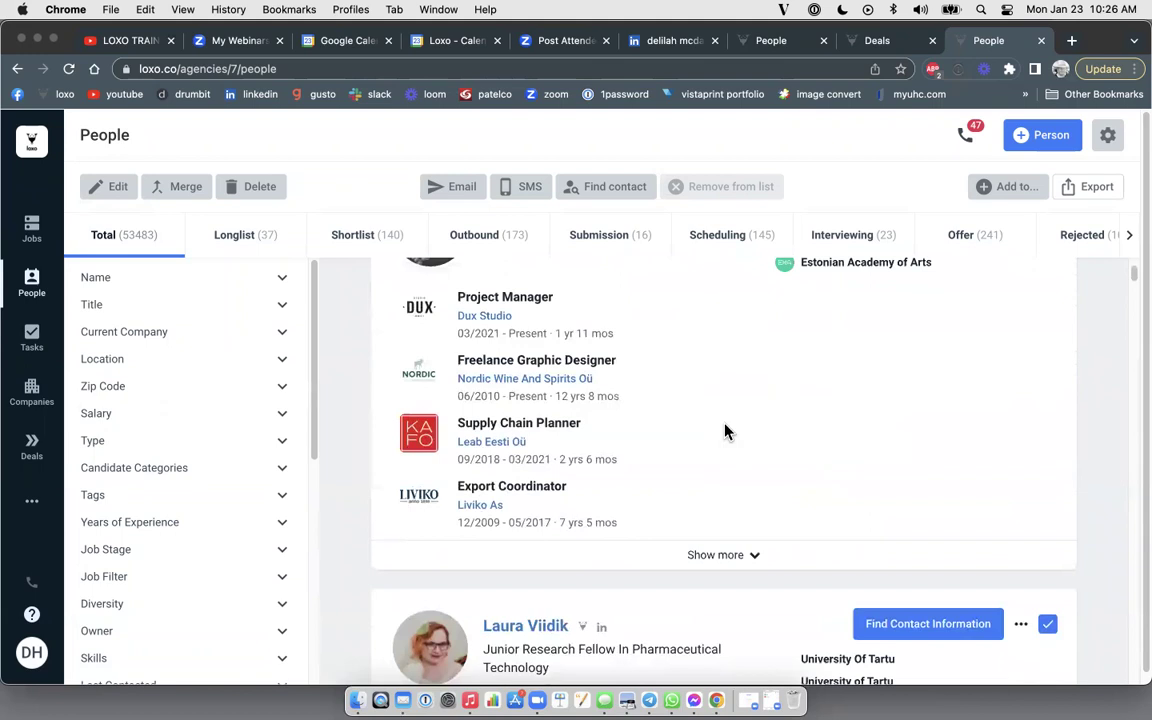
pyautogui.scroll(2, 727, 431)
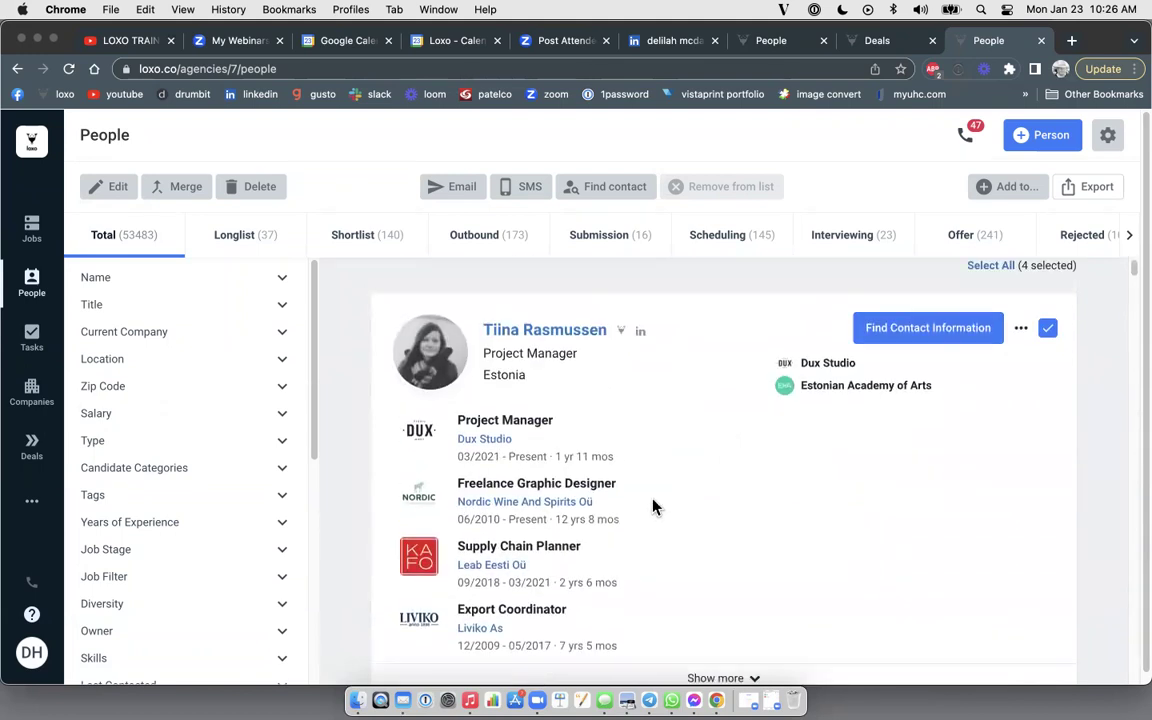
pyautogui.scroll(-11, 653, 506)
pyautogui.scroll(11, 653, 506)
pyautogui.scroll(1, 653, 506)
pyautogui.scroll(-10, 1048, 360)
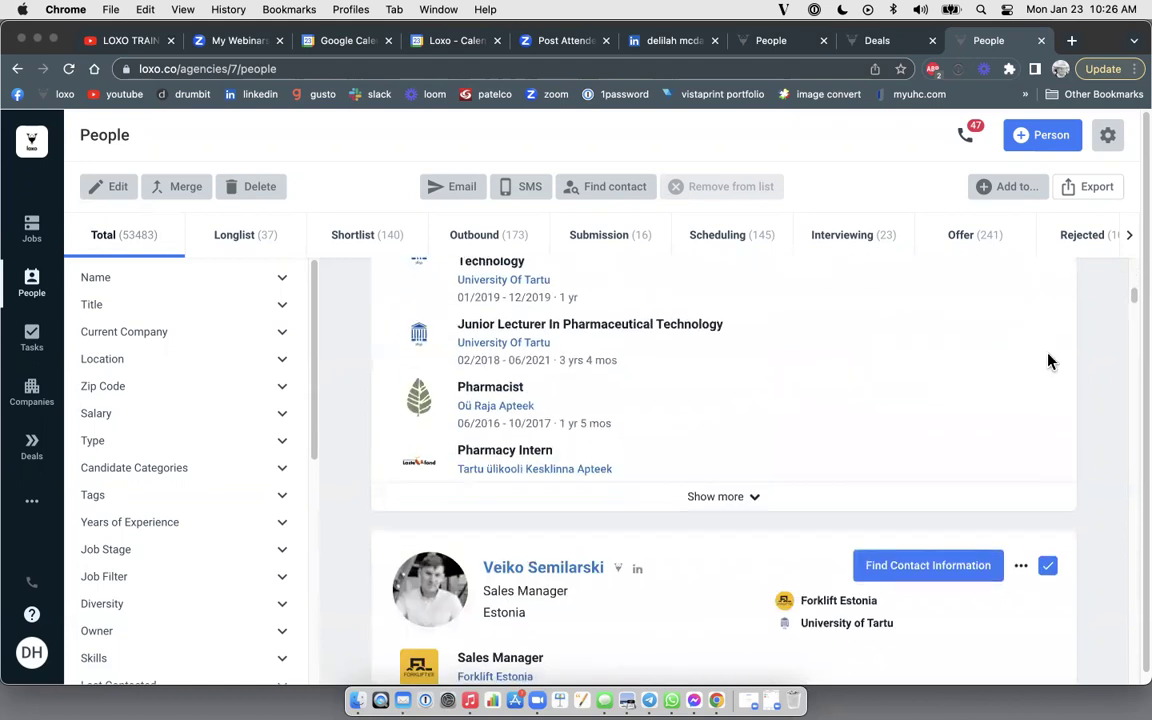
pyautogui.scroll(10, 1049, 360)
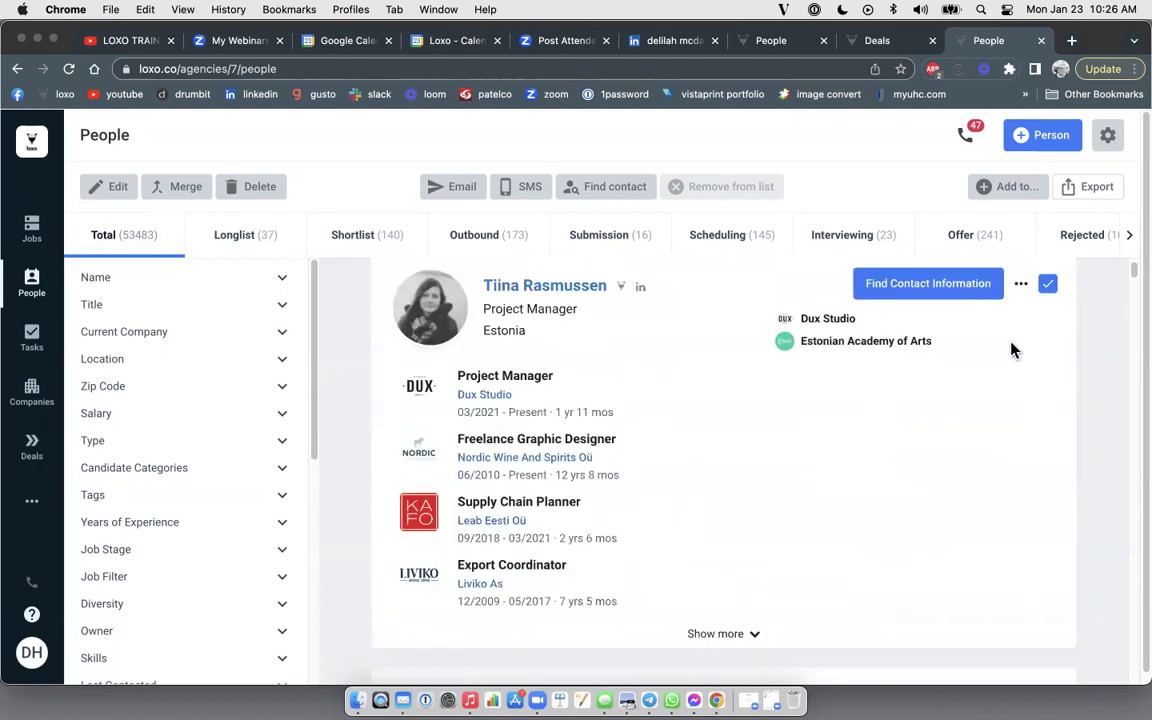
# Start a new email to the four selected people and view the available email templates
pyautogui.click(463, 188)
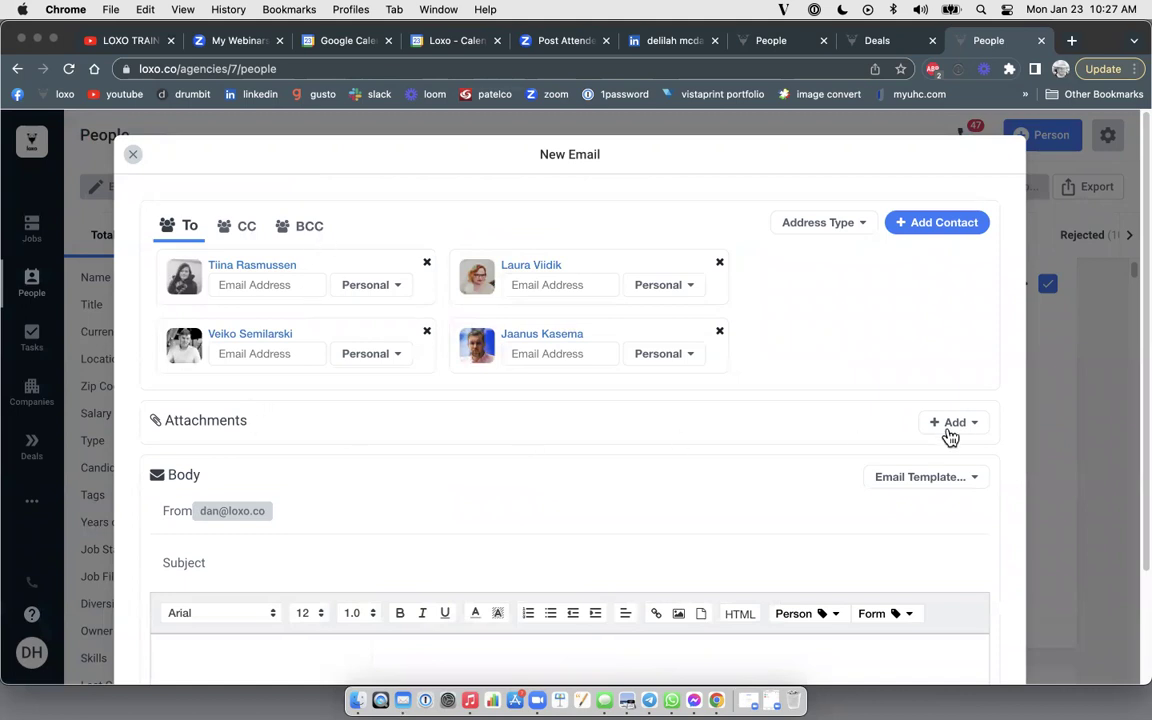
pyautogui.click(919, 479)
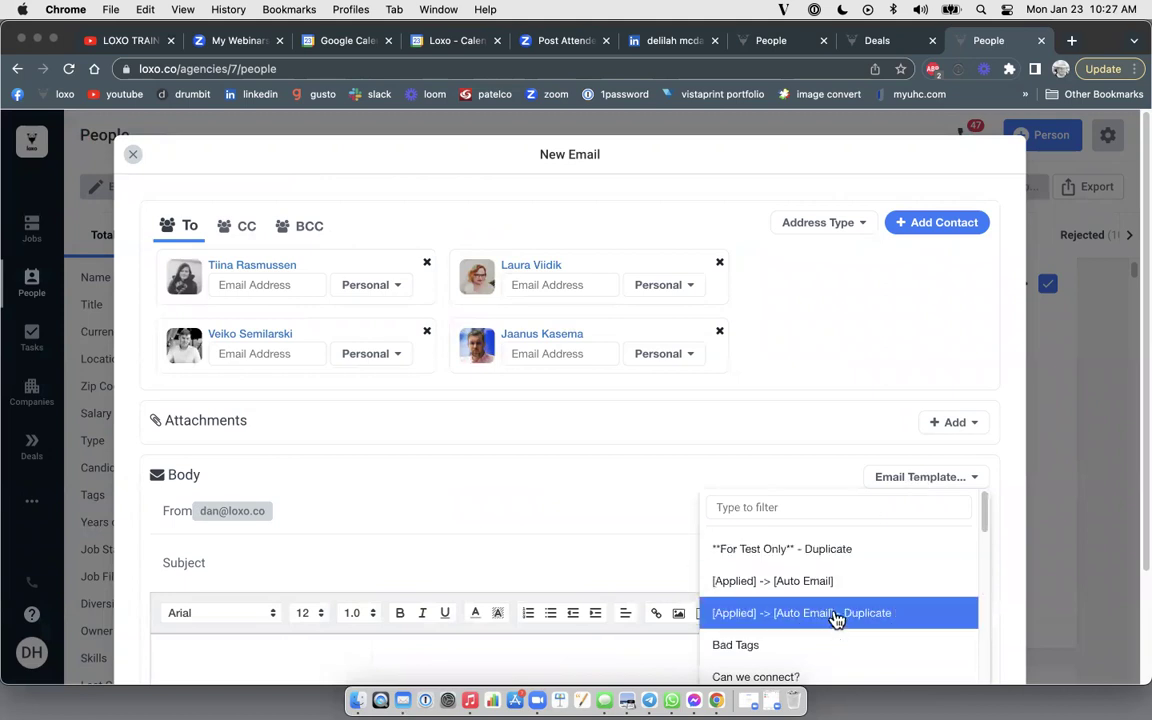
pyautogui.click(763, 432)
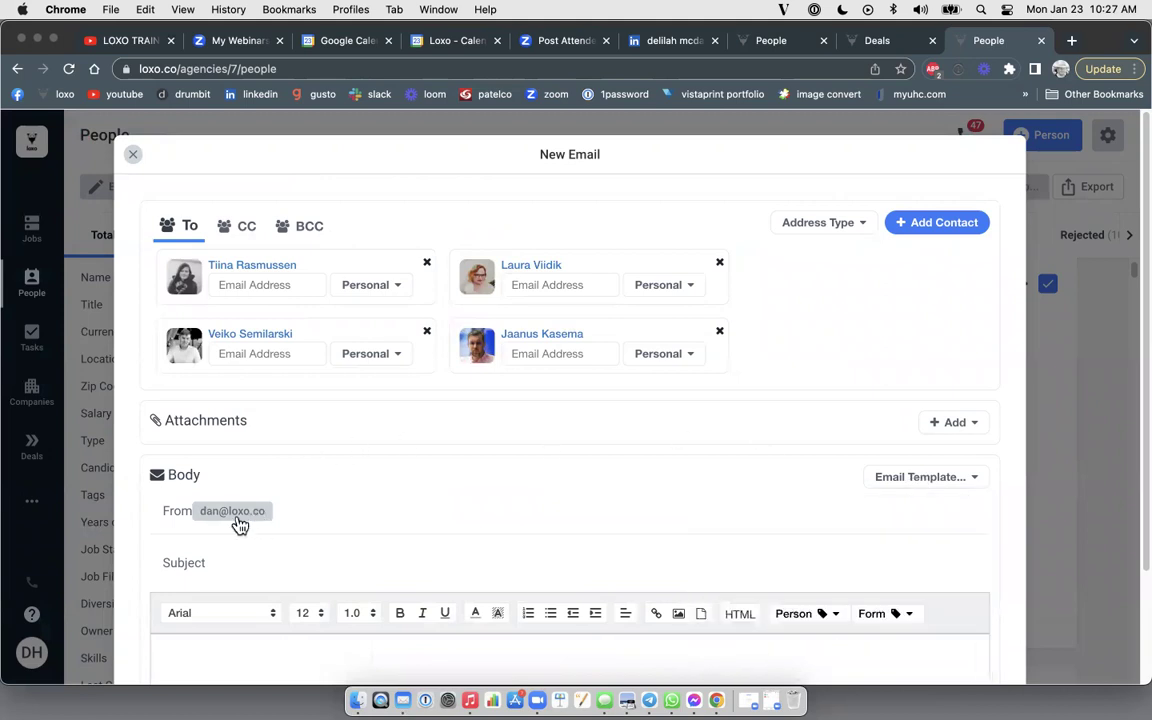
# Set the email's sender to the account address sent via Loxo
pyautogui.scroll(-1, 419, 458)
pyautogui.scroll(-3, 420, 458)
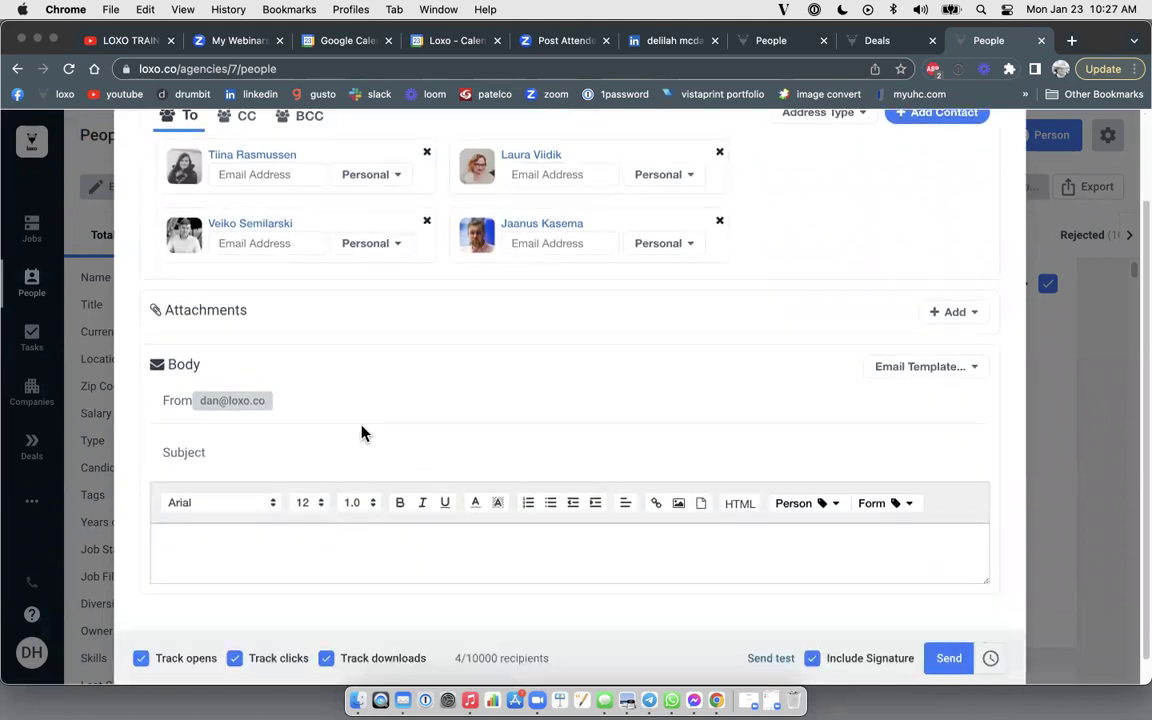
pyautogui.click(262, 408)
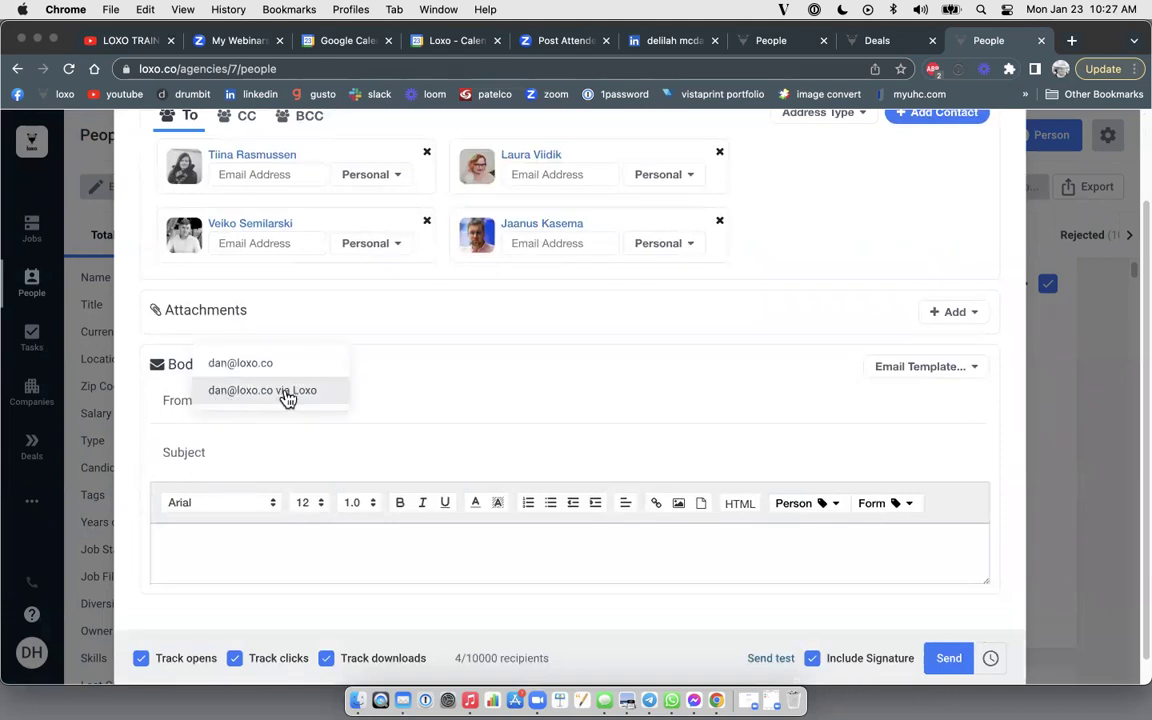
pyautogui.click(298, 395)
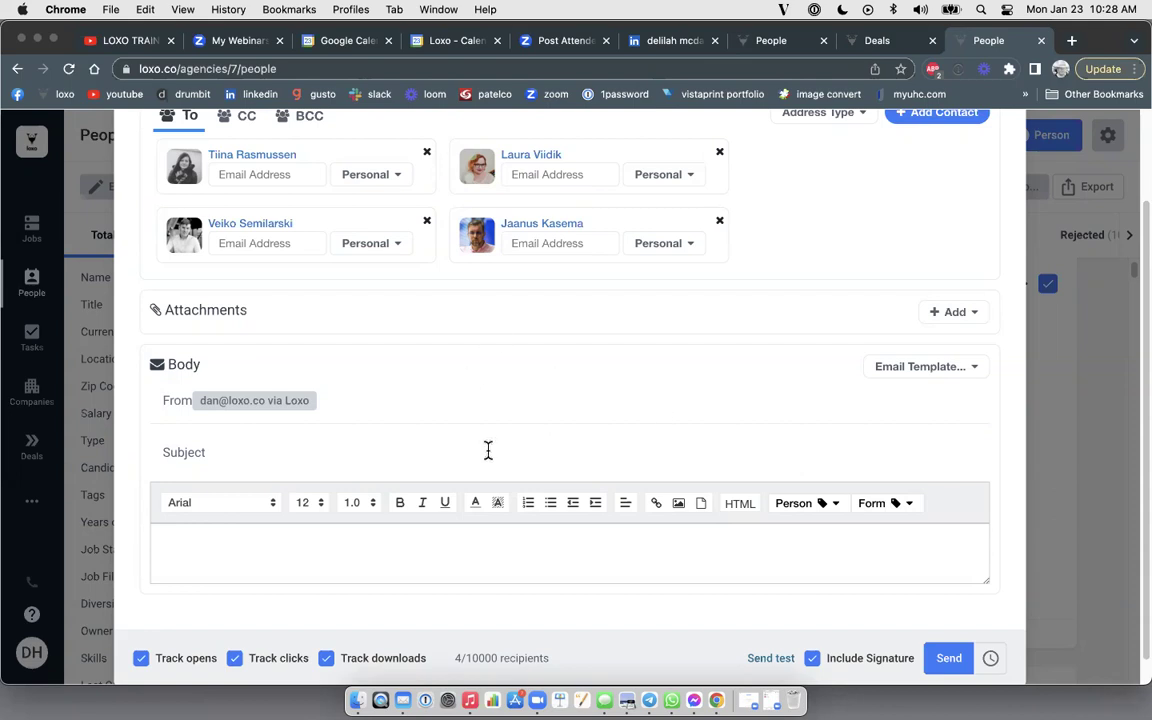
# Insert the First Name tag in the email body and the Candidate Intake Form tag on the line below it
pyautogui.click(309, 540)
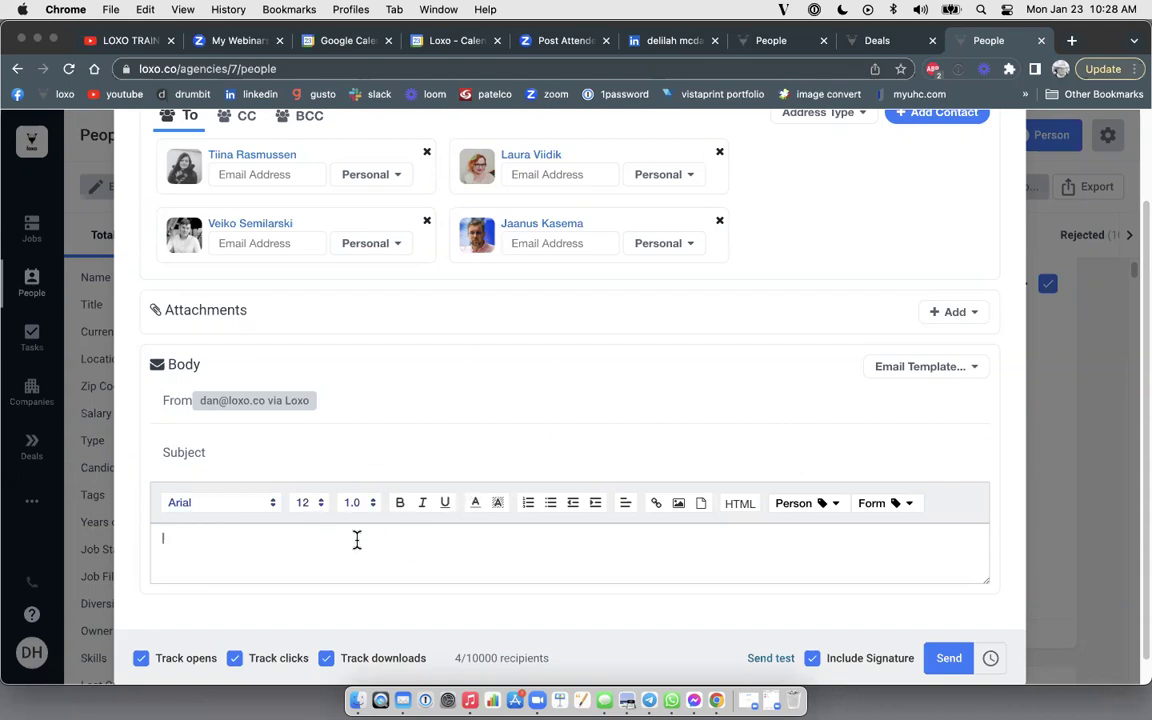
pyautogui.click(822, 508)
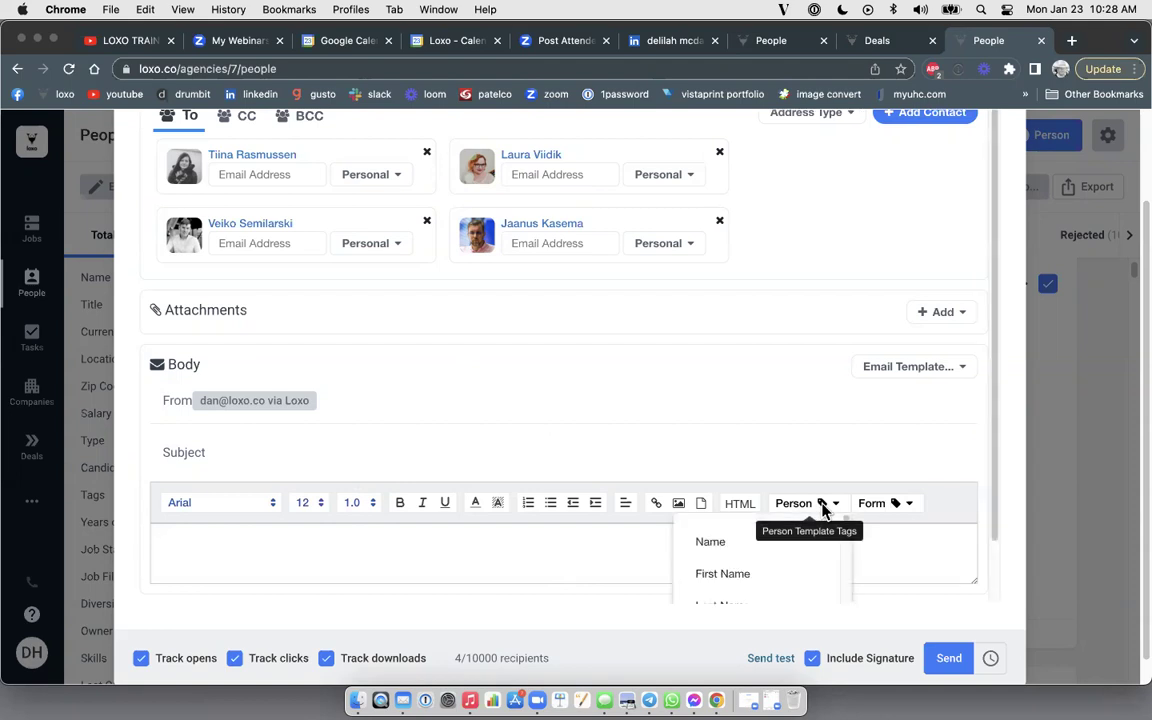
pyautogui.click(737, 574)
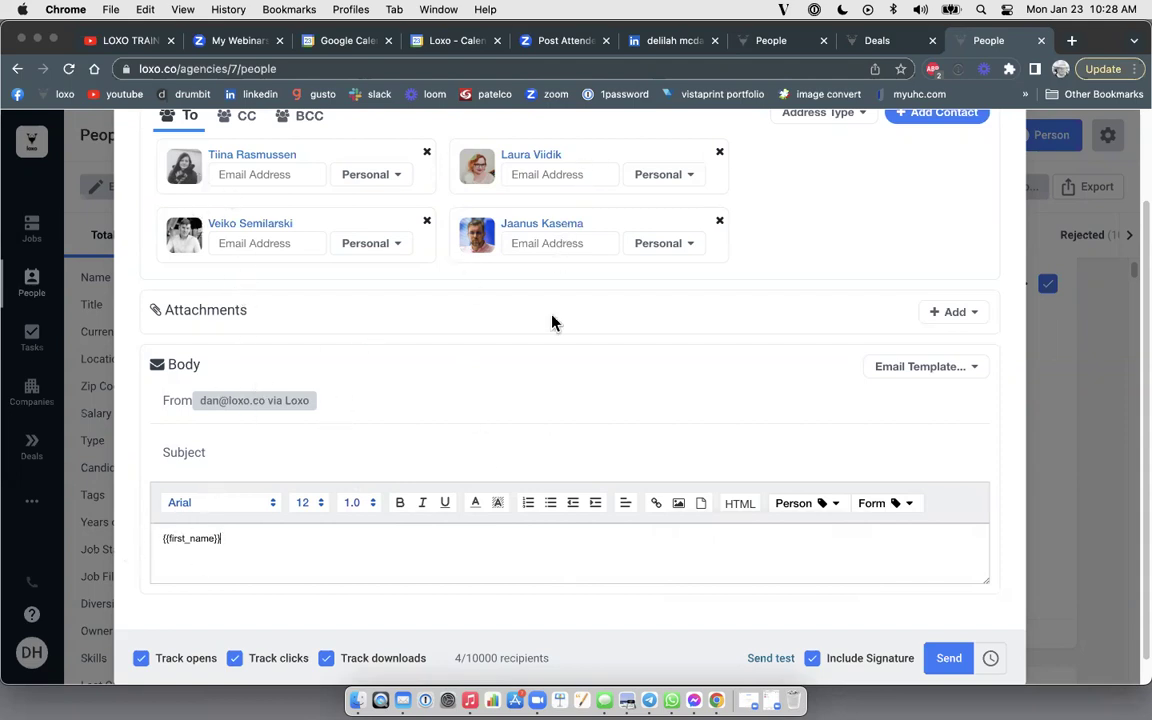
pyautogui.click(280, 546)
pyautogui.press('Return')
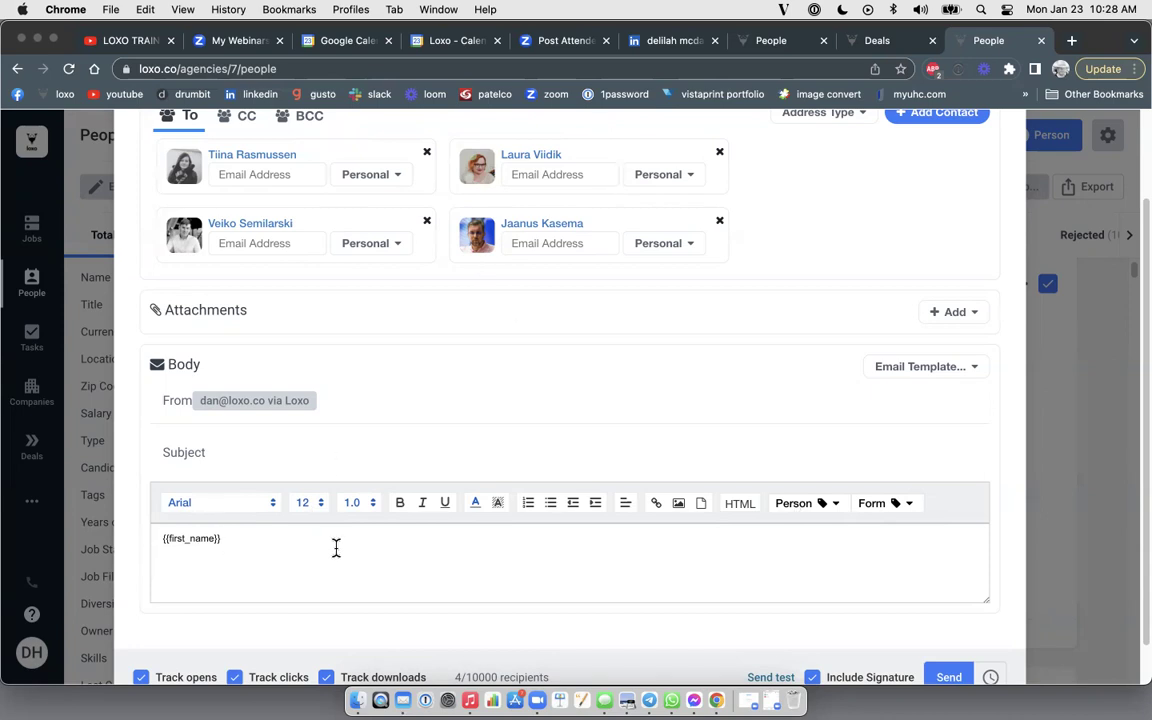
pyautogui.click(903, 508)
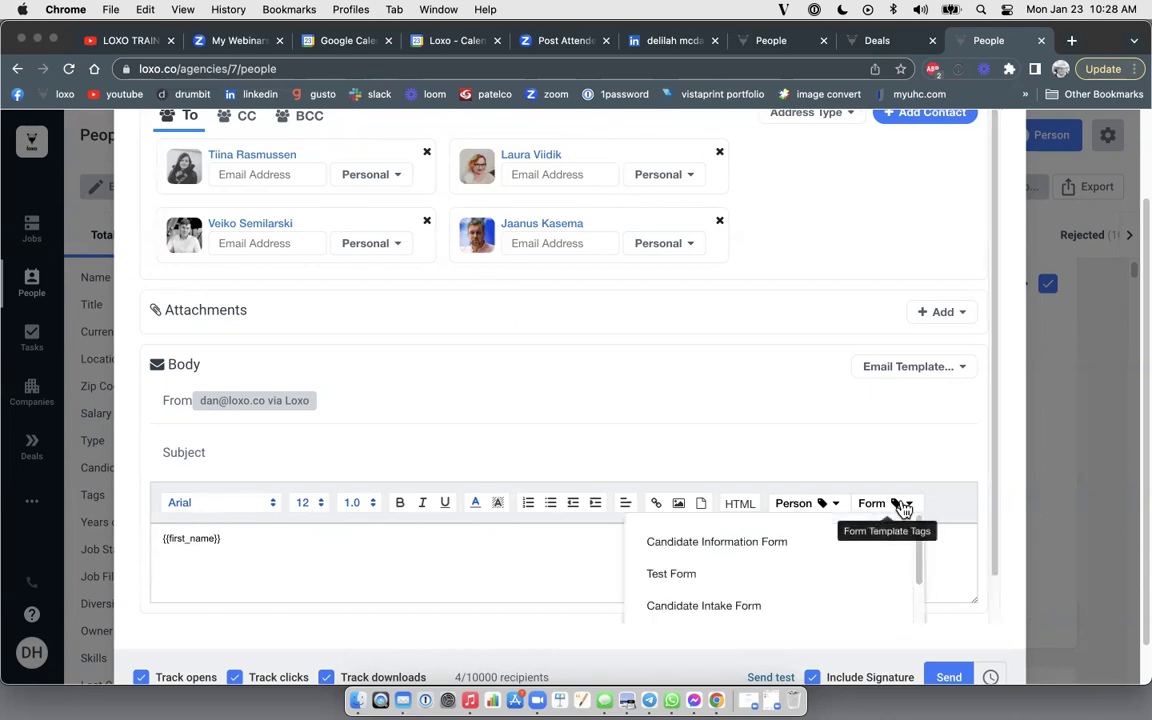
pyautogui.click(759, 607)
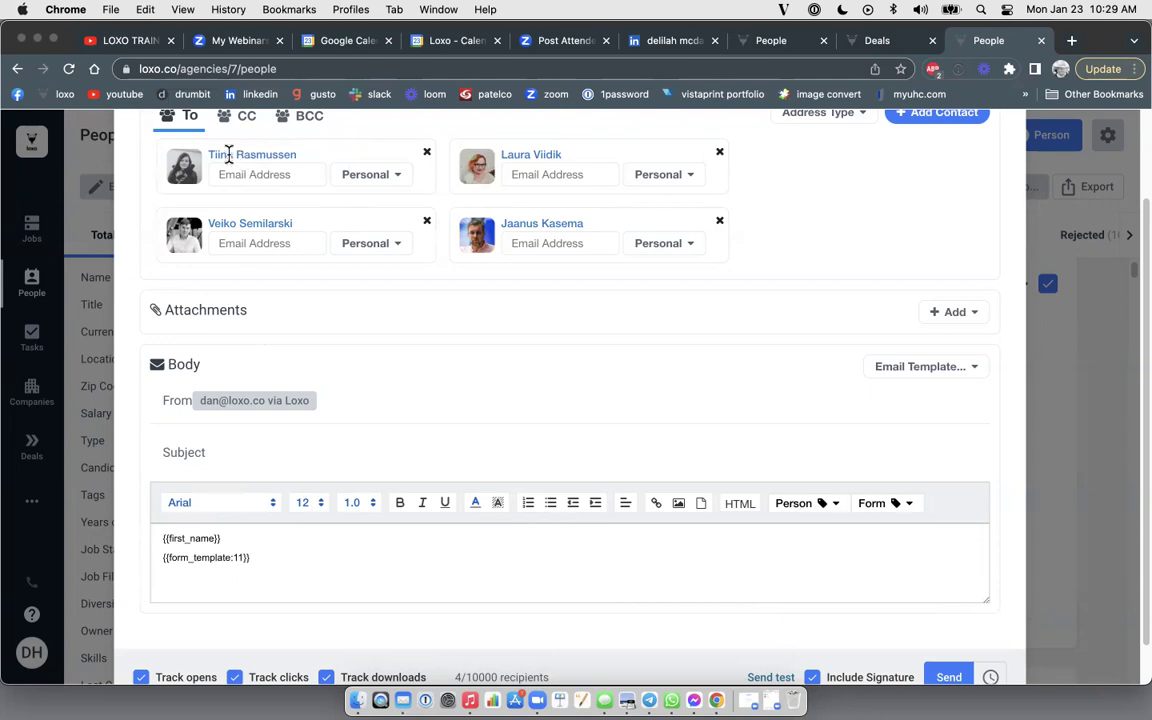
# Add a blank line between the two tags and another line after the form tag in the email body
pyautogui.click(226, 538)
pyautogui.press('Return')
pyautogui.scroll(-2, 570, 400)
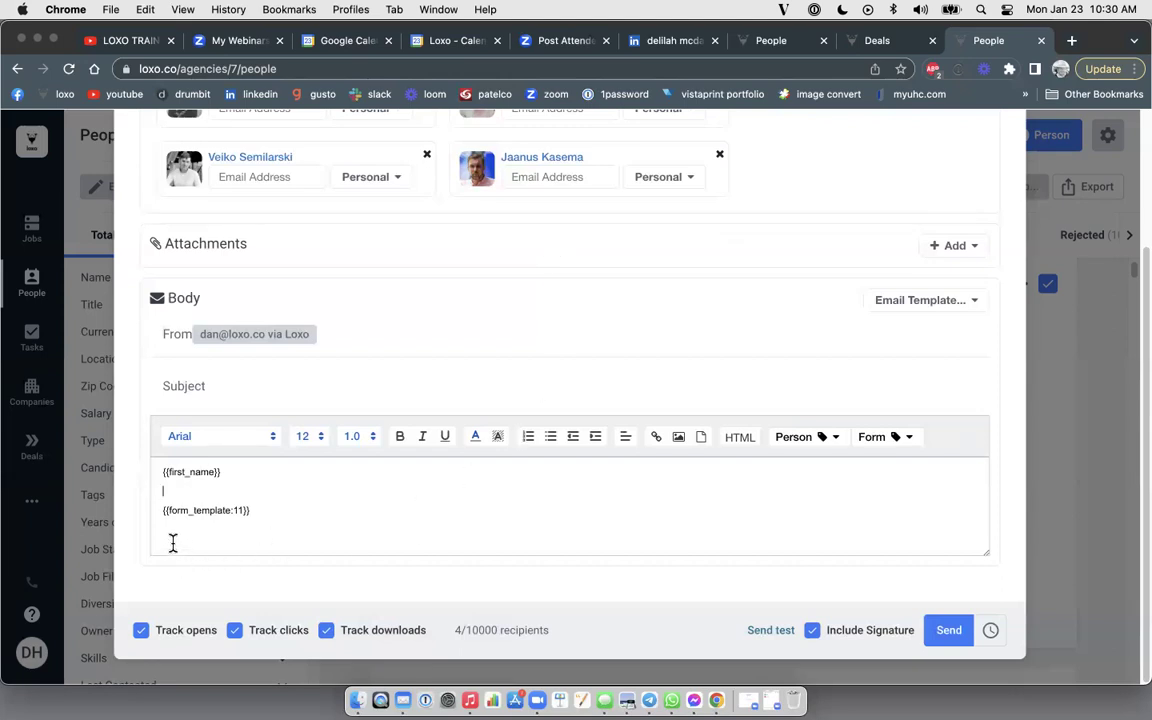
pyautogui.click(315, 517)
pyautogui.press('Return')
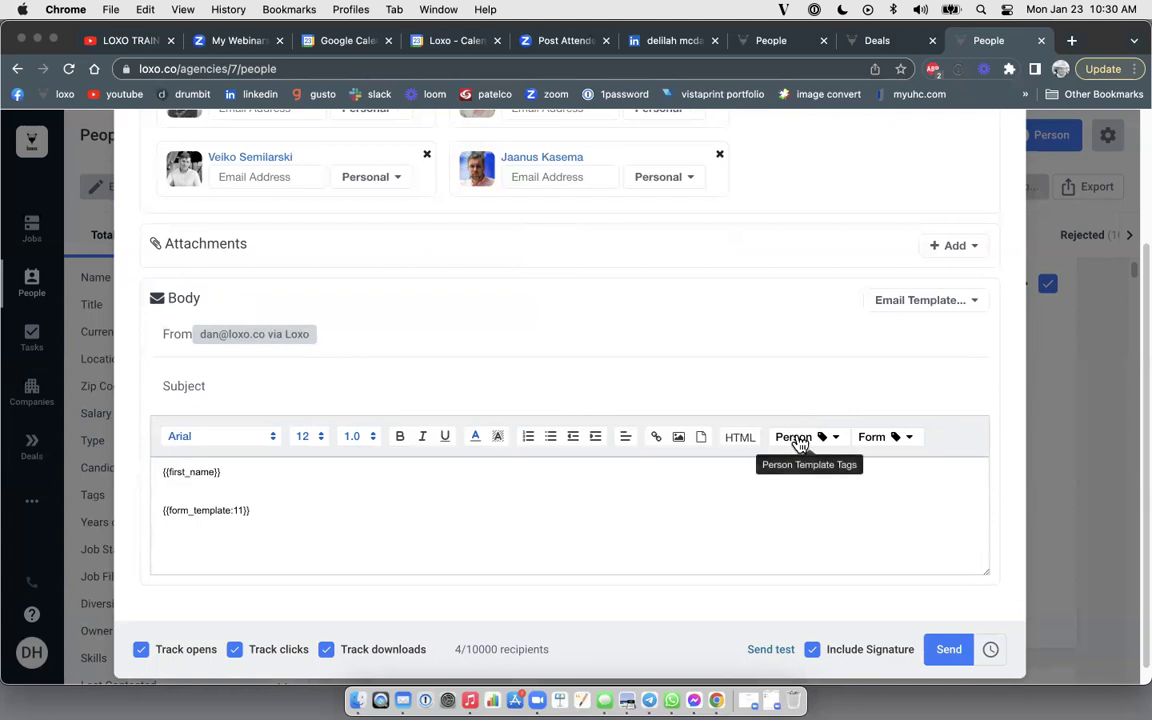
# View the available form tags and review the email's recipients, body and tracking options
pyautogui.click(893, 437)
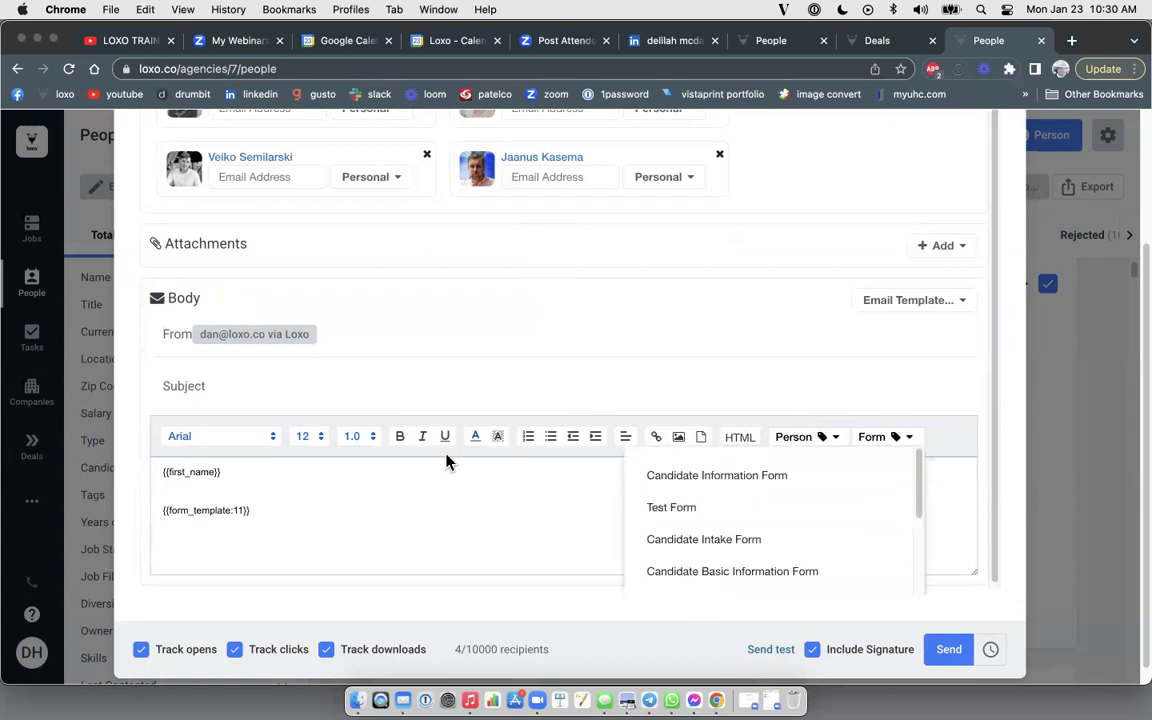
pyautogui.click(393, 490)
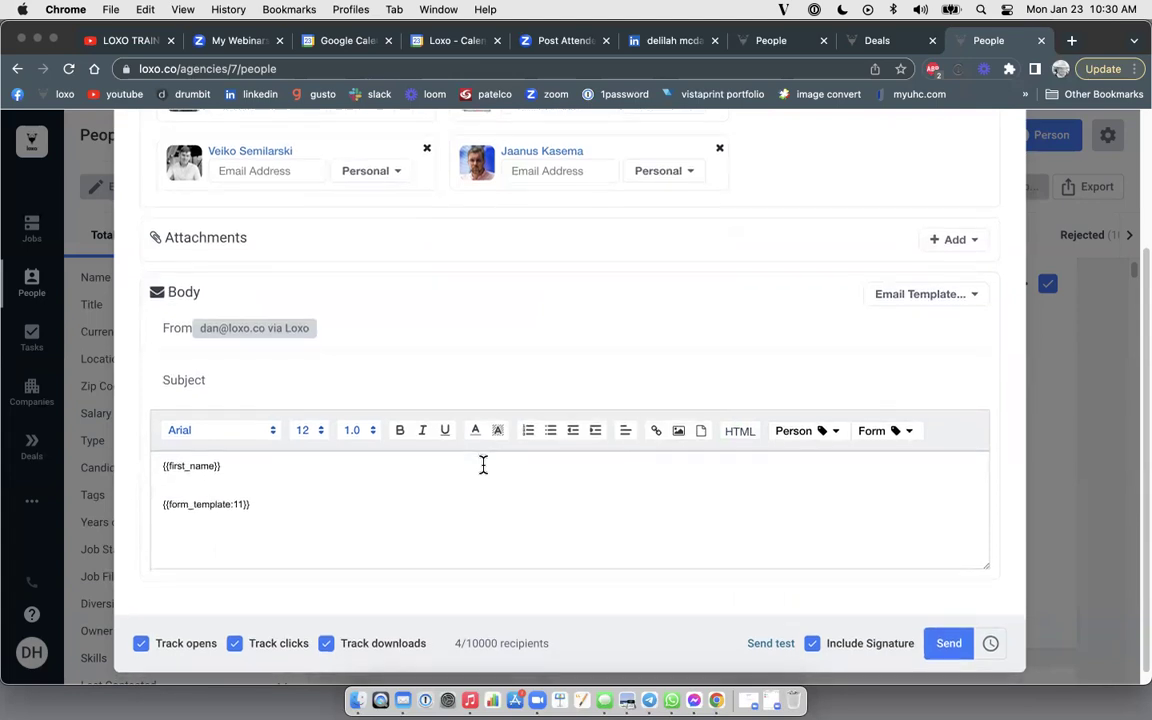
pyautogui.scroll(4, 420, 445)
pyautogui.scroll(-4, 412, 366)
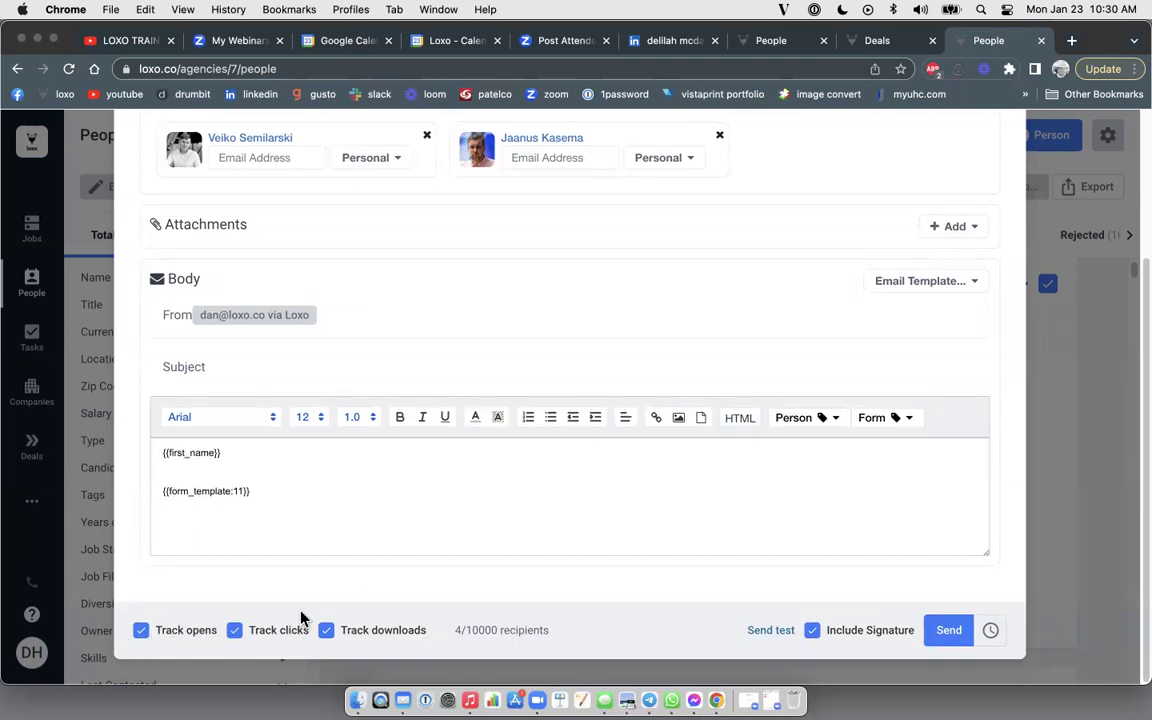
pyautogui.scroll(5, 327, 584)
pyautogui.scroll(-5, 327, 584)
pyautogui.scroll(3, 475, 547)
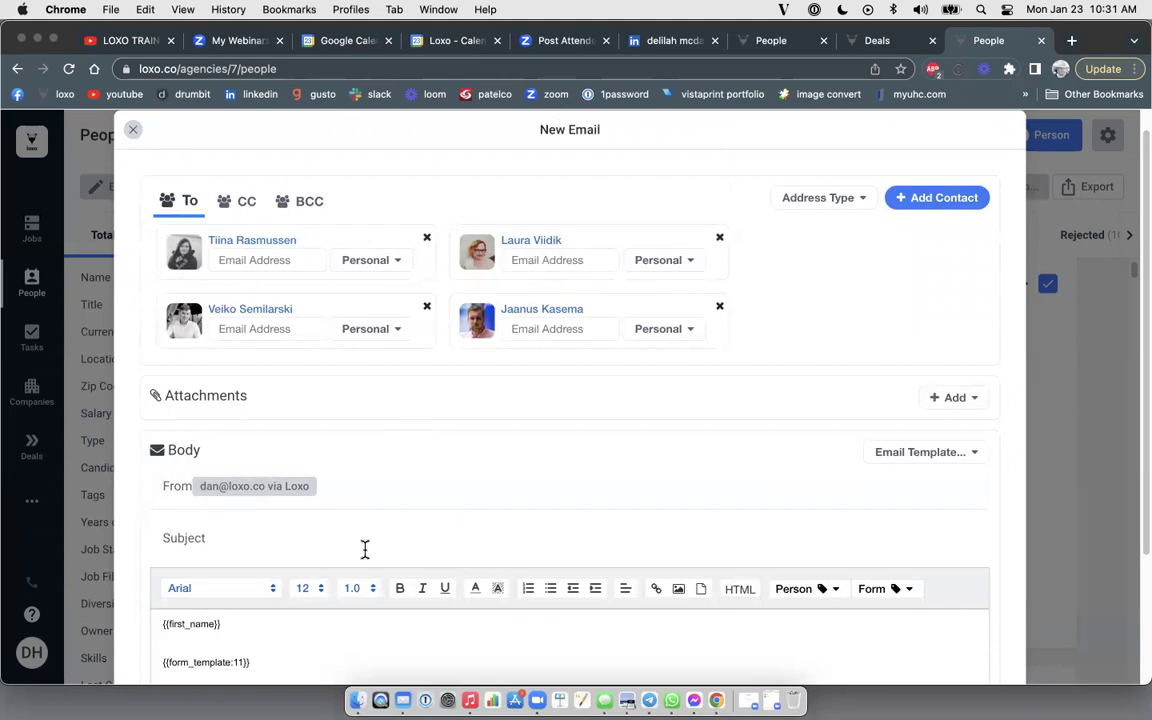
pyautogui.scroll(-3, 432, 517)
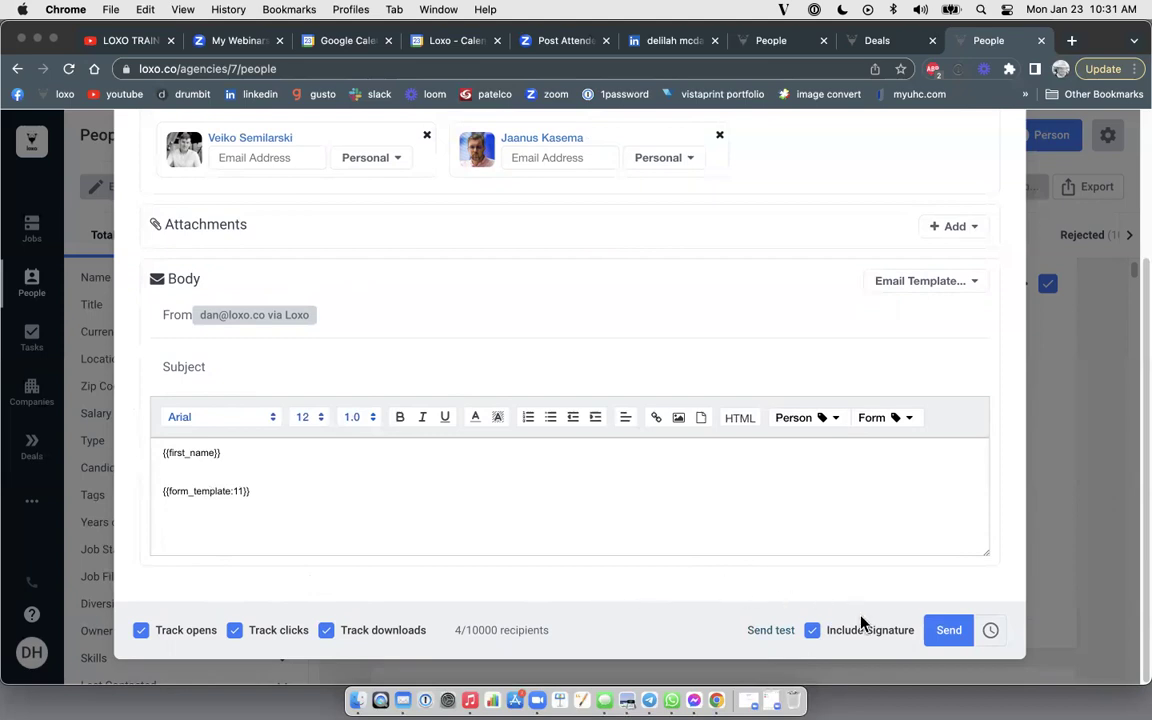
# Examine the email's signature and scheduled-send options, including the custom date and time picker, without scheduling it
pyautogui.moveTo(814, 638)
pyautogui.click(993, 633)
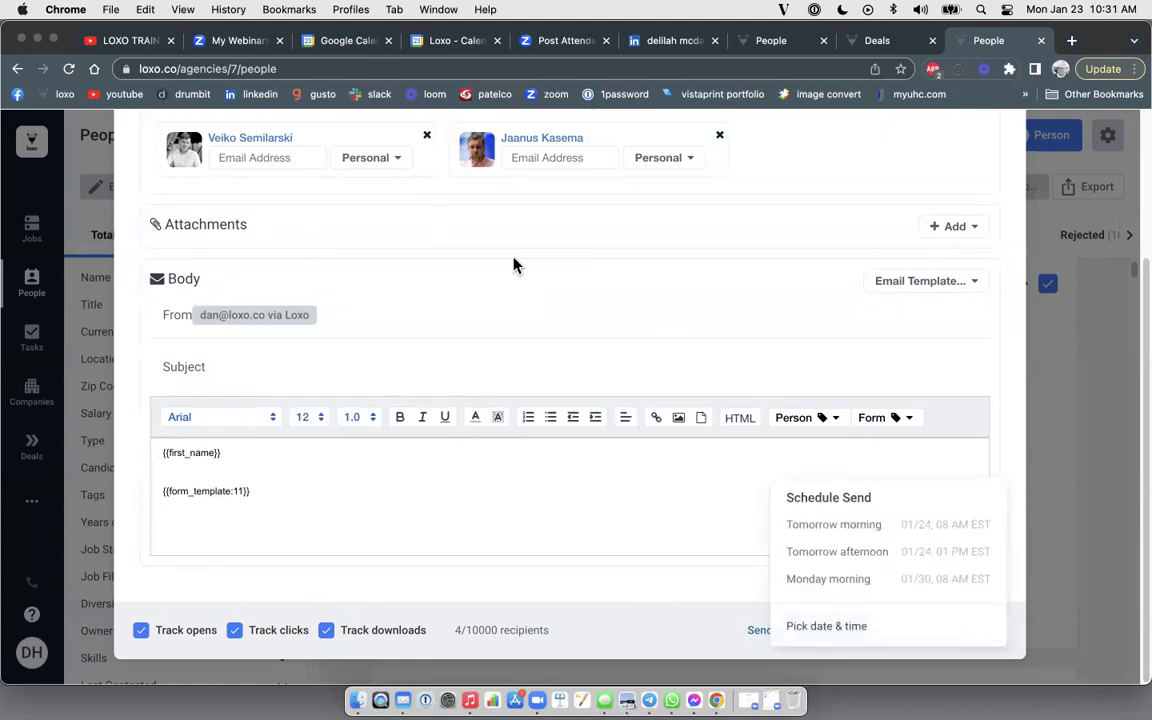
pyautogui.click(817, 628)
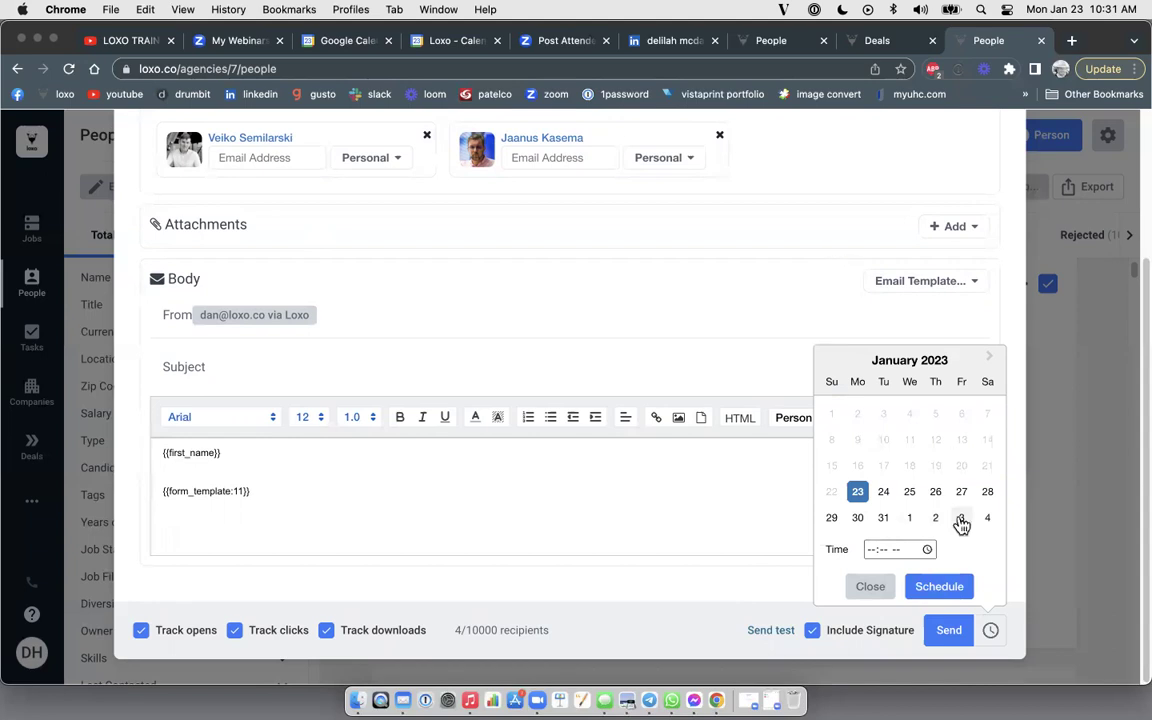
pyautogui.click(660, 492)
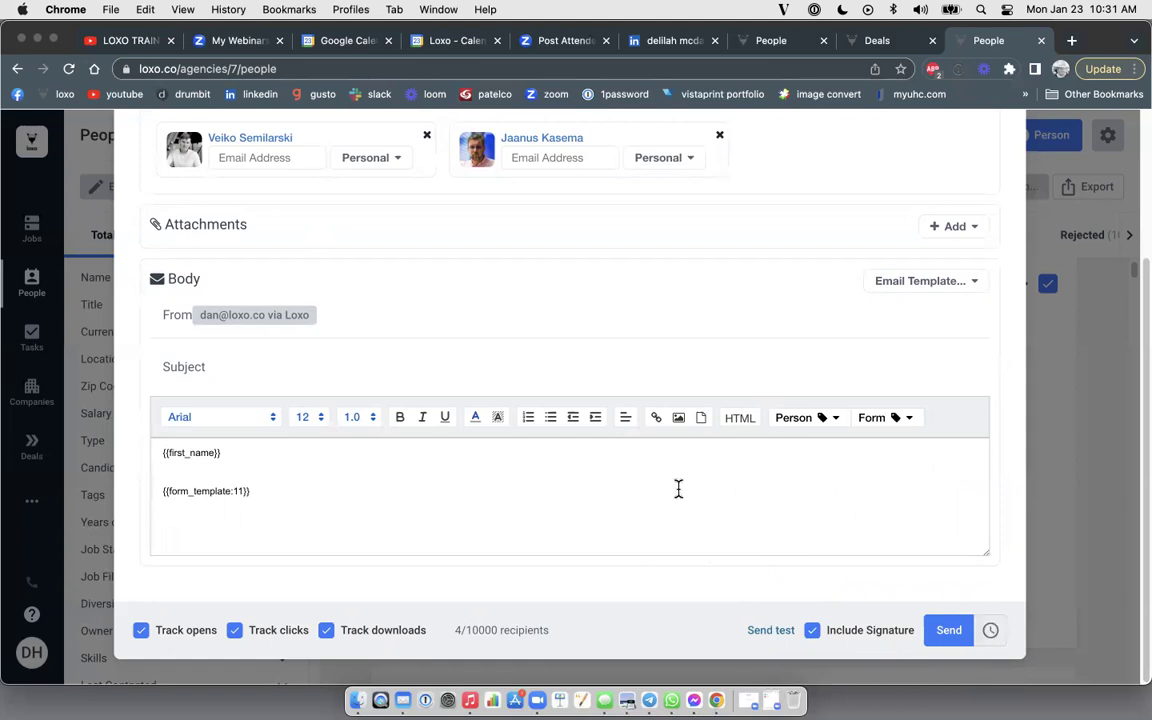
# Close the new email without saving it as a draft
pyautogui.scroll(5, 494, 483)
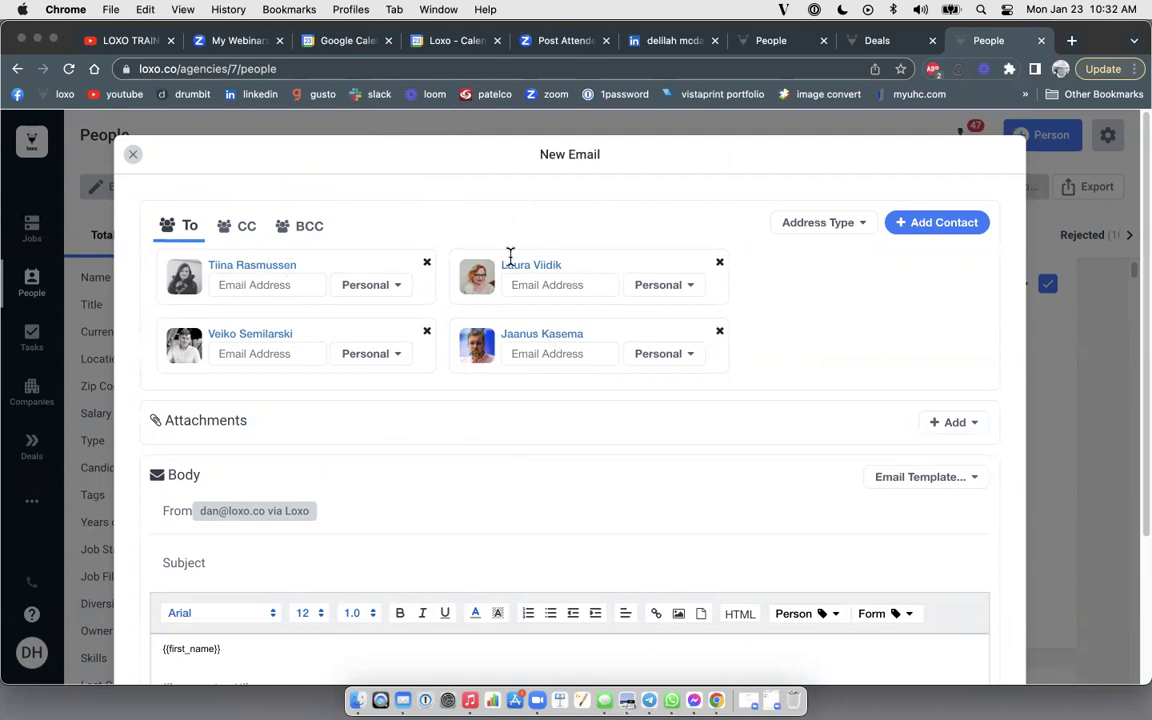
pyautogui.click(133, 160)
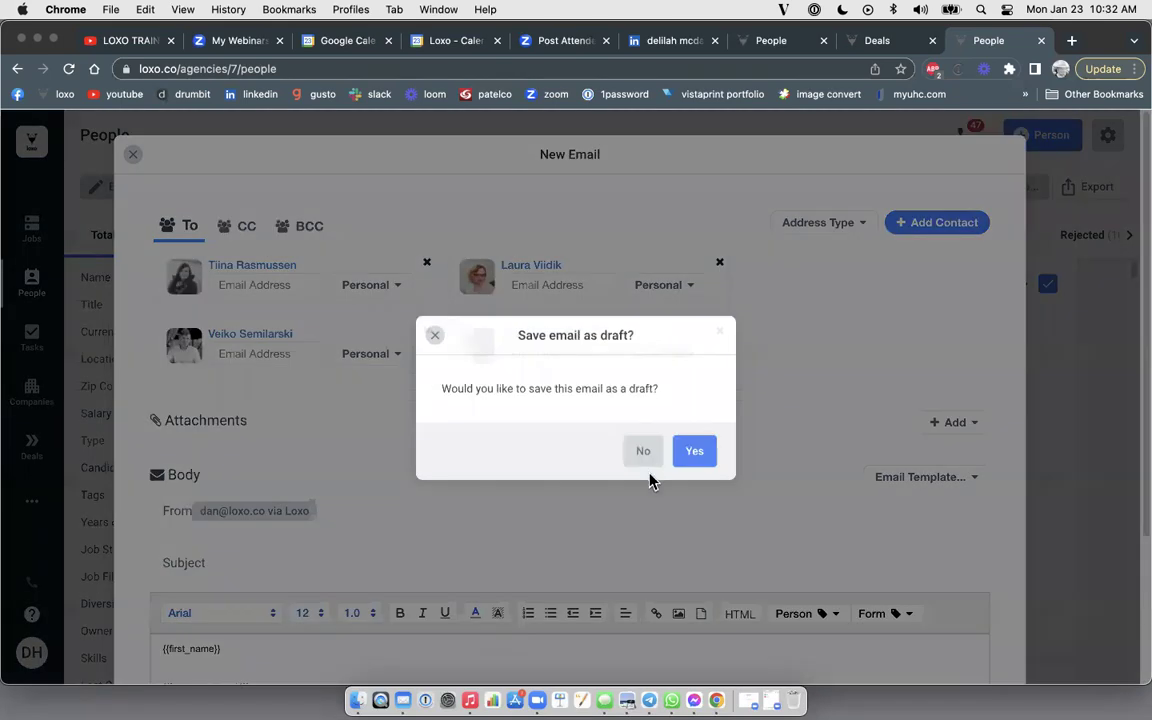
pyautogui.click(643, 453)
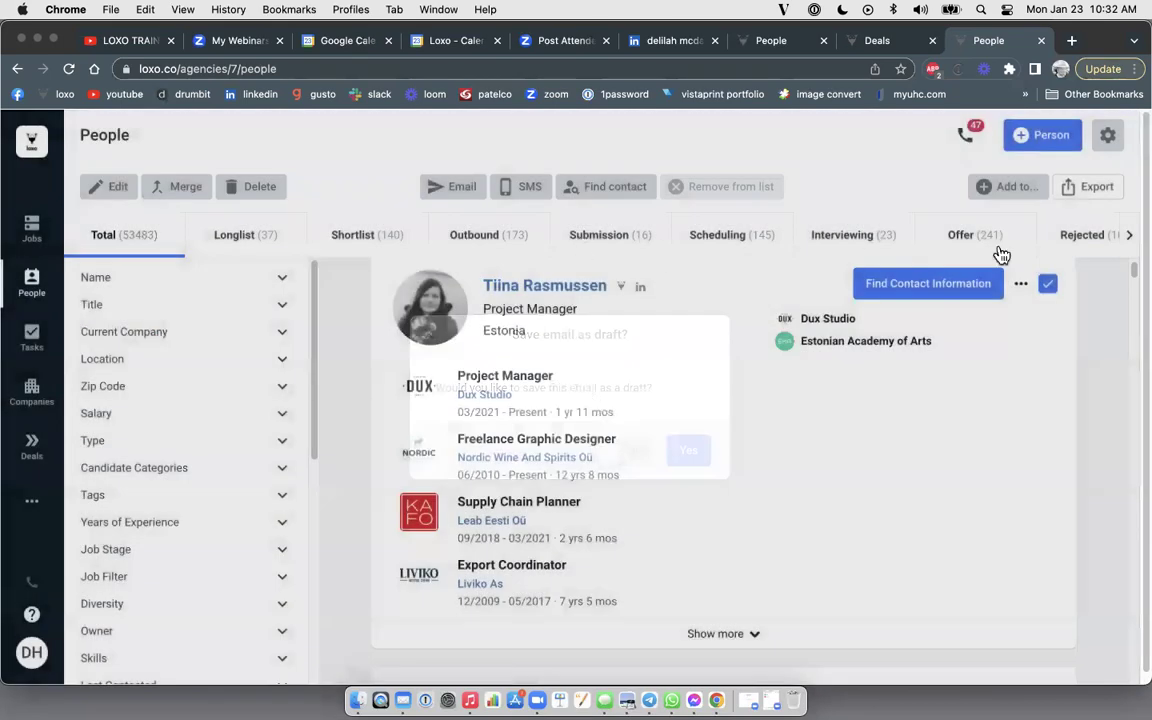
# Start a new SMS to the four selected people and choose Work as the phone type
pyautogui.scroll(-1, 1113, 437)
pyautogui.scroll(-10, 1110, 435)
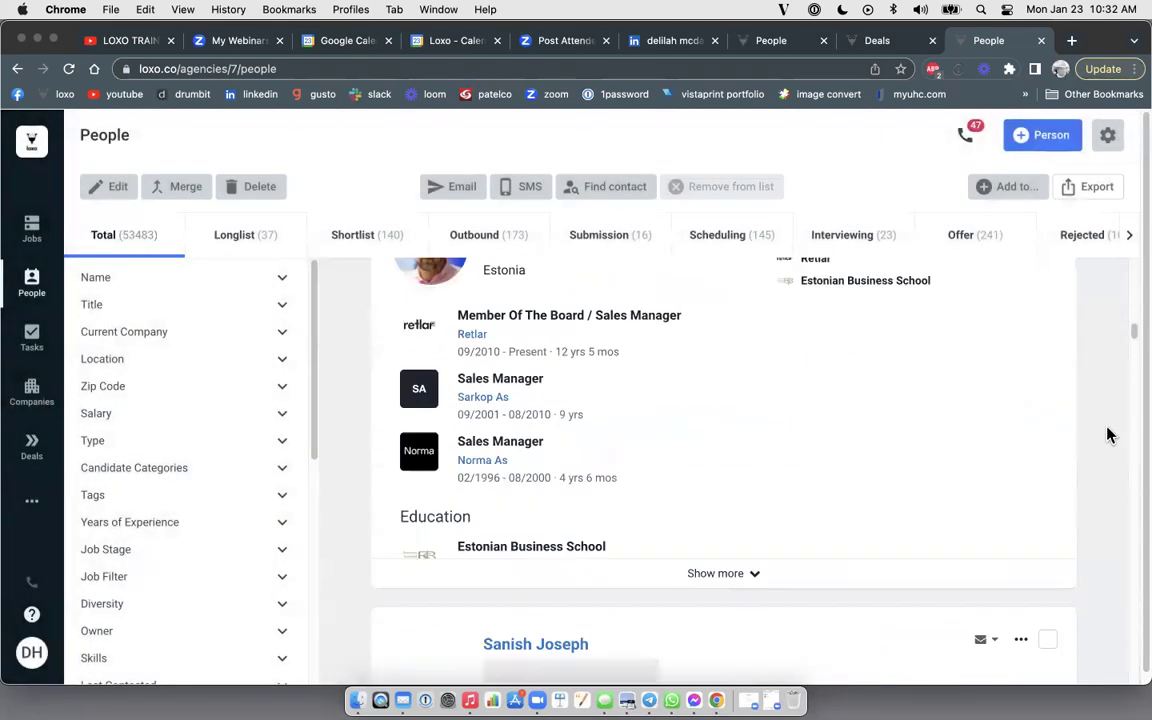
pyautogui.scroll(10, 1105, 428)
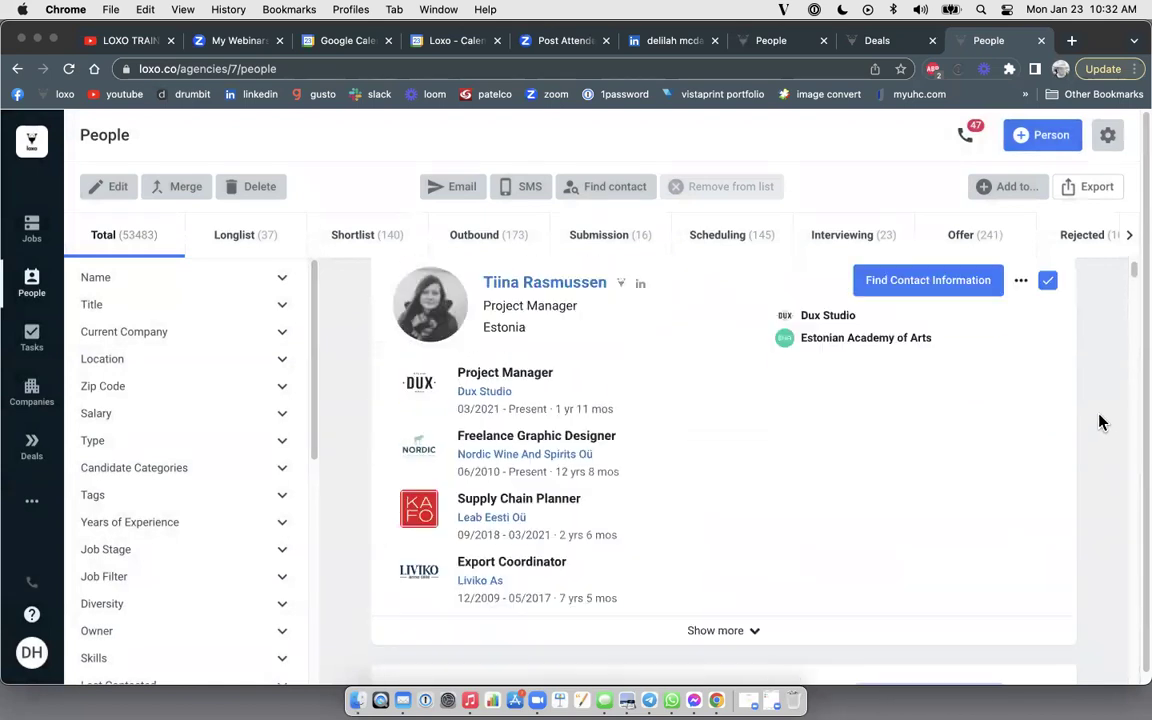
pyautogui.click(521, 190)
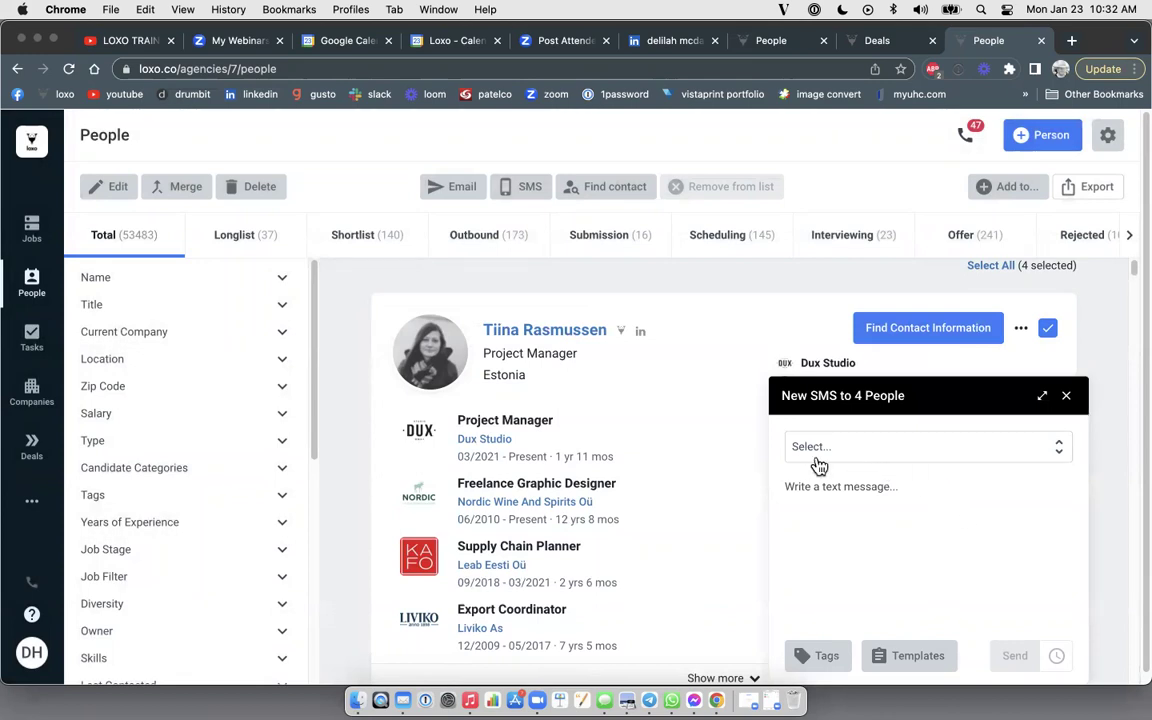
pyautogui.click(1056, 452)
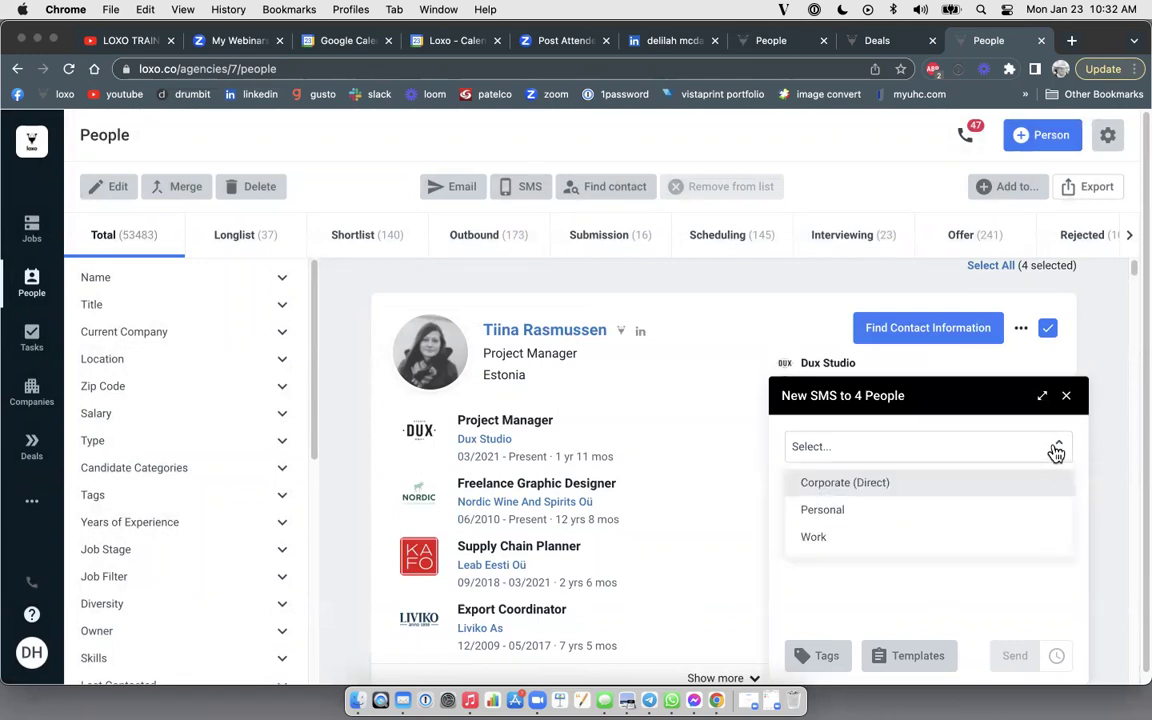
pyautogui.click(843, 538)
pyautogui.click(953, 452)
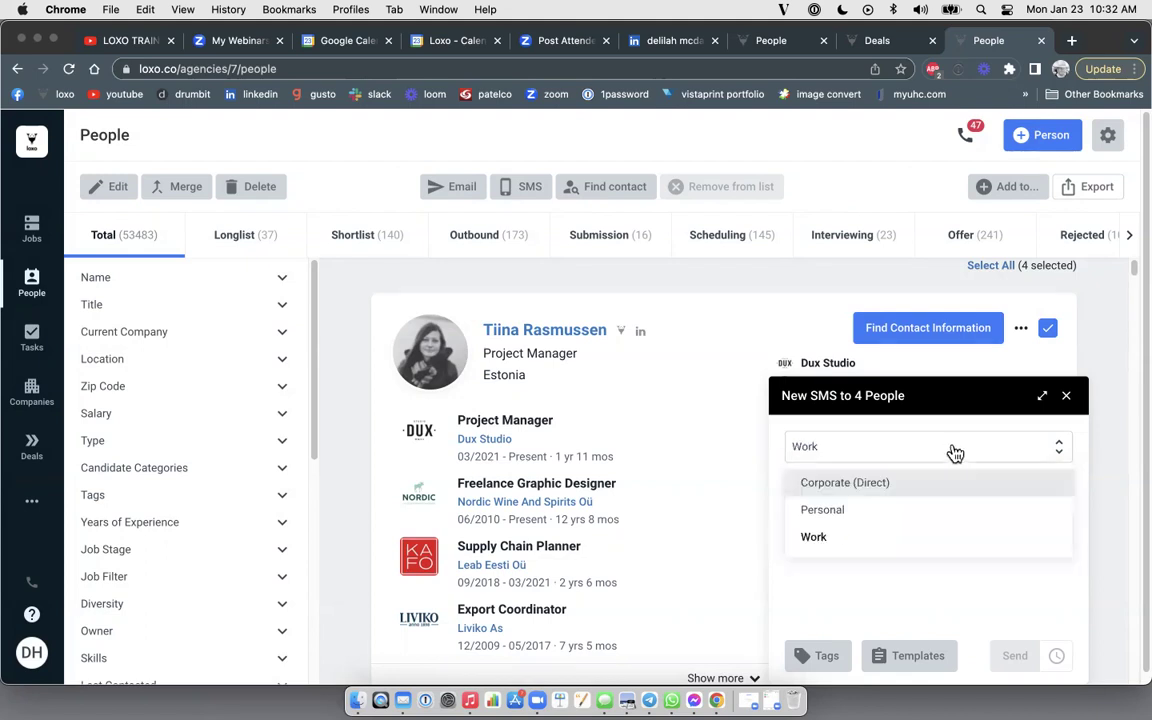
pyautogui.click(836, 540)
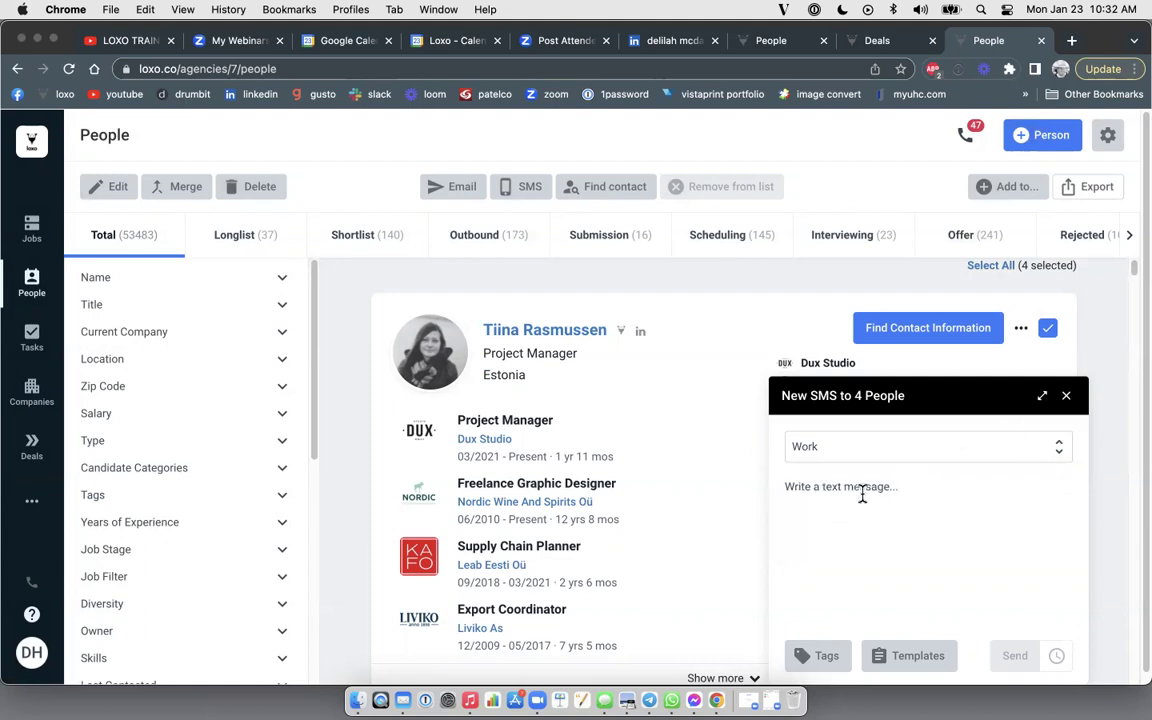
# Insert the First Name tag in the SMS and apply the Introduction Text template
pyautogui.click(828, 655)
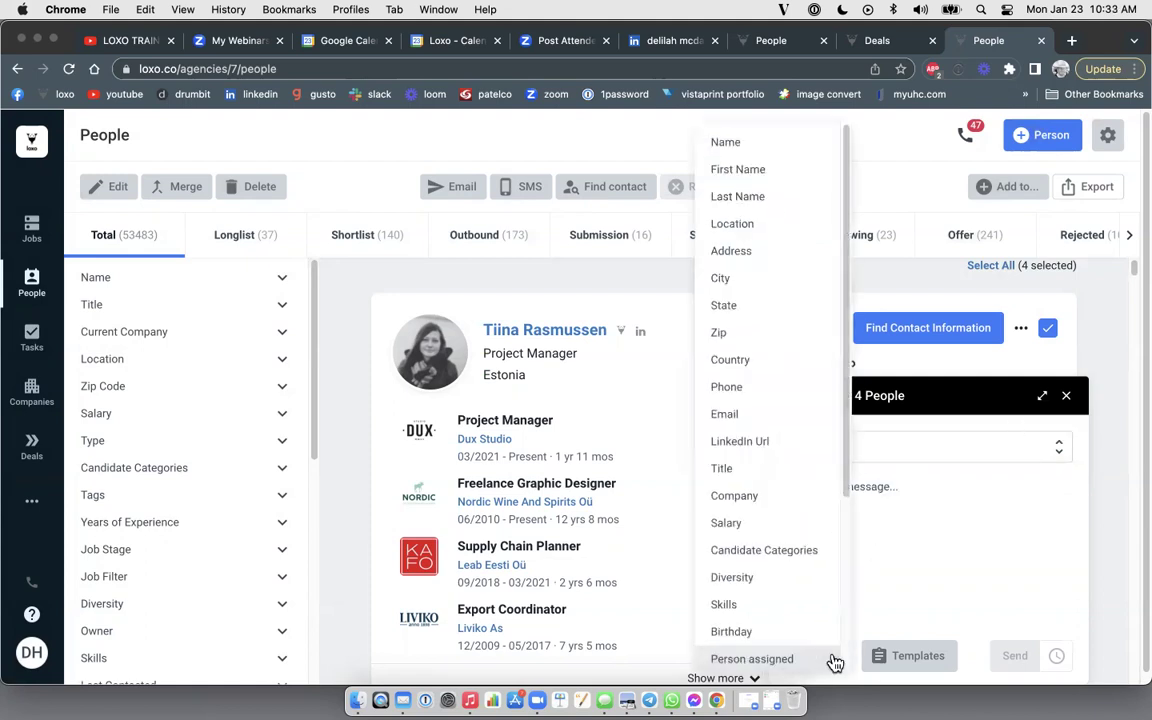
pyautogui.click(752, 170)
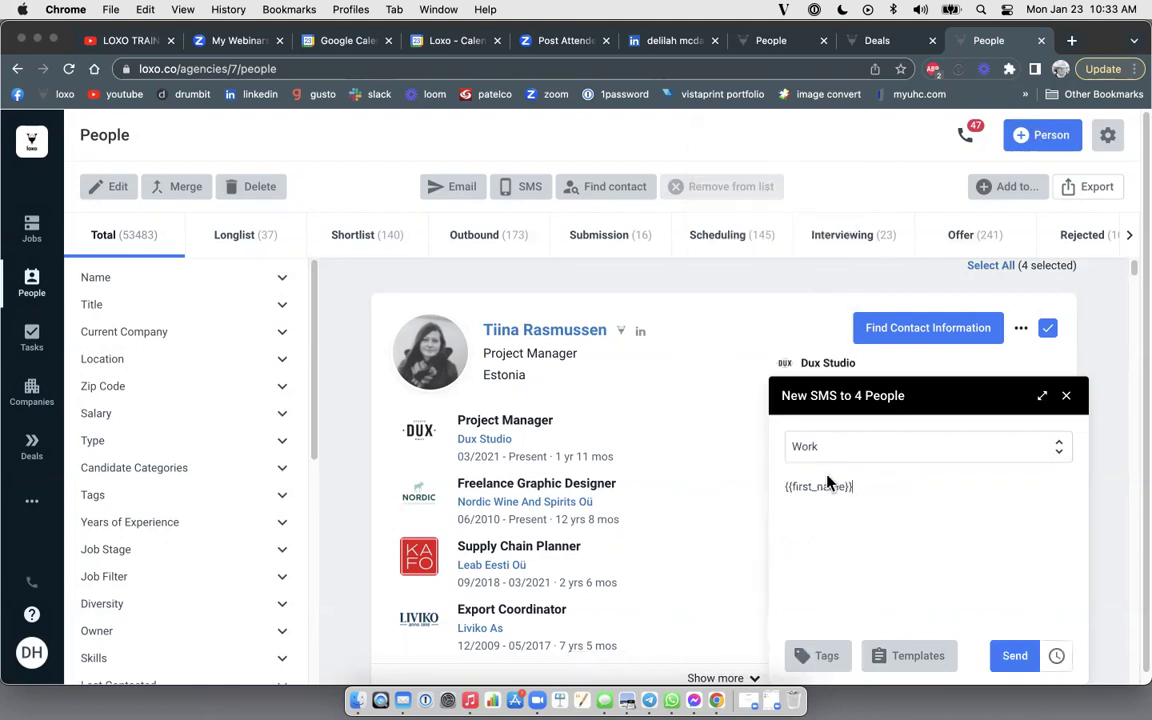
pyautogui.click(938, 655)
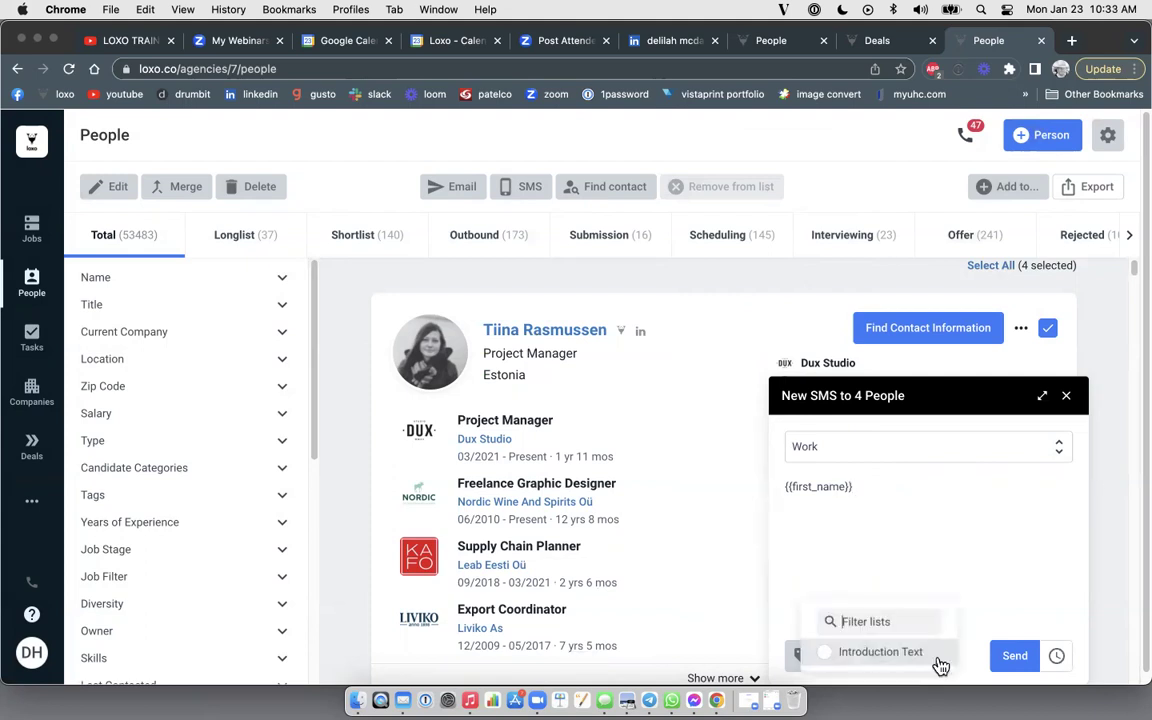
pyautogui.click(864, 653)
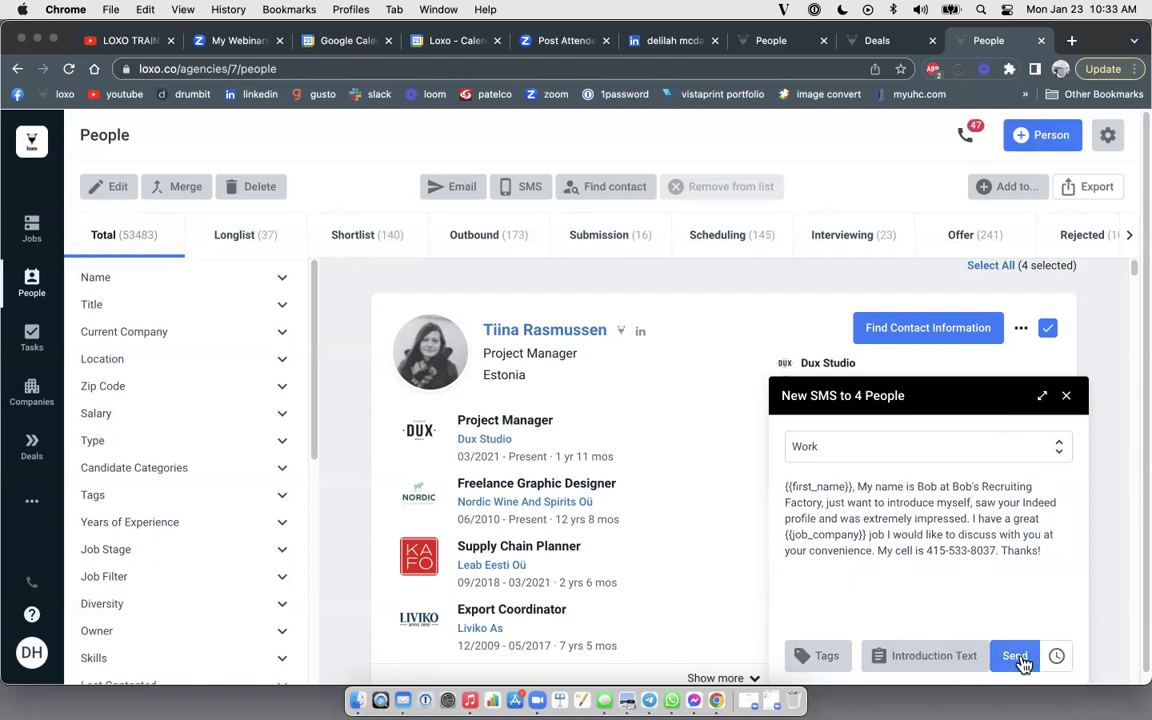
# View the scheduled-send options for the SMS and close the message without sending it
pyautogui.click(1062, 657)
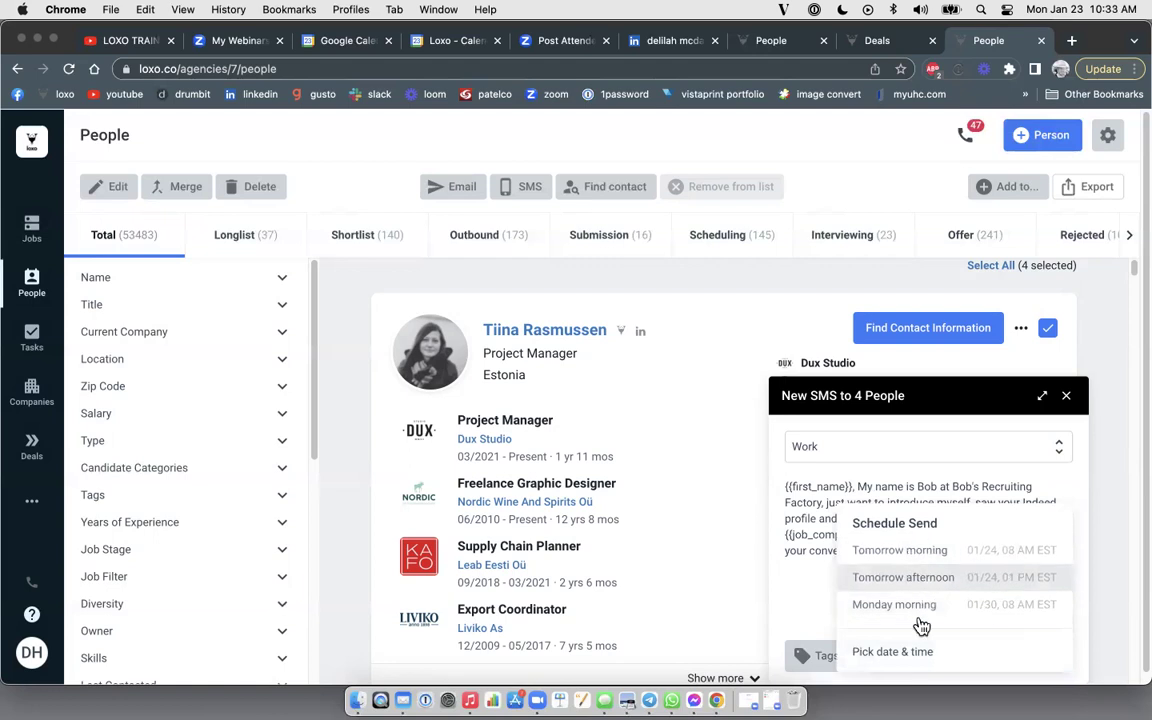
pyautogui.click(1010, 424)
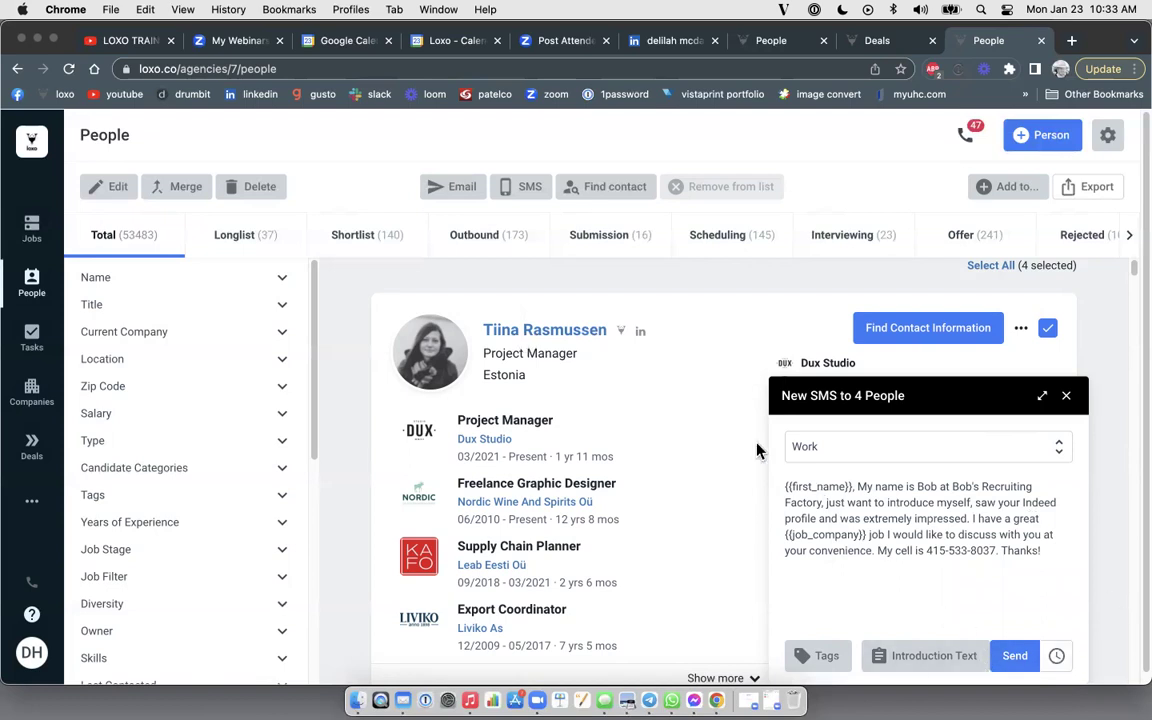
pyautogui.click(1067, 398)
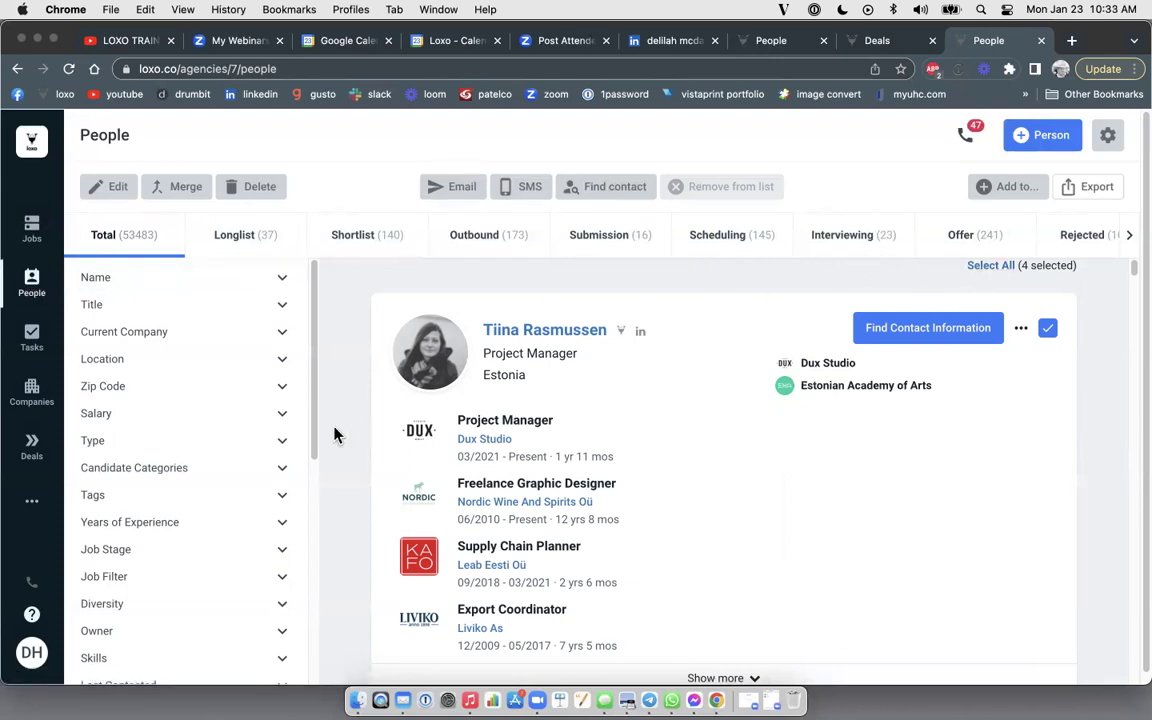
# Reload the People page to clear the selection of four people
pyautogui.scroll(-10, 213, 463)
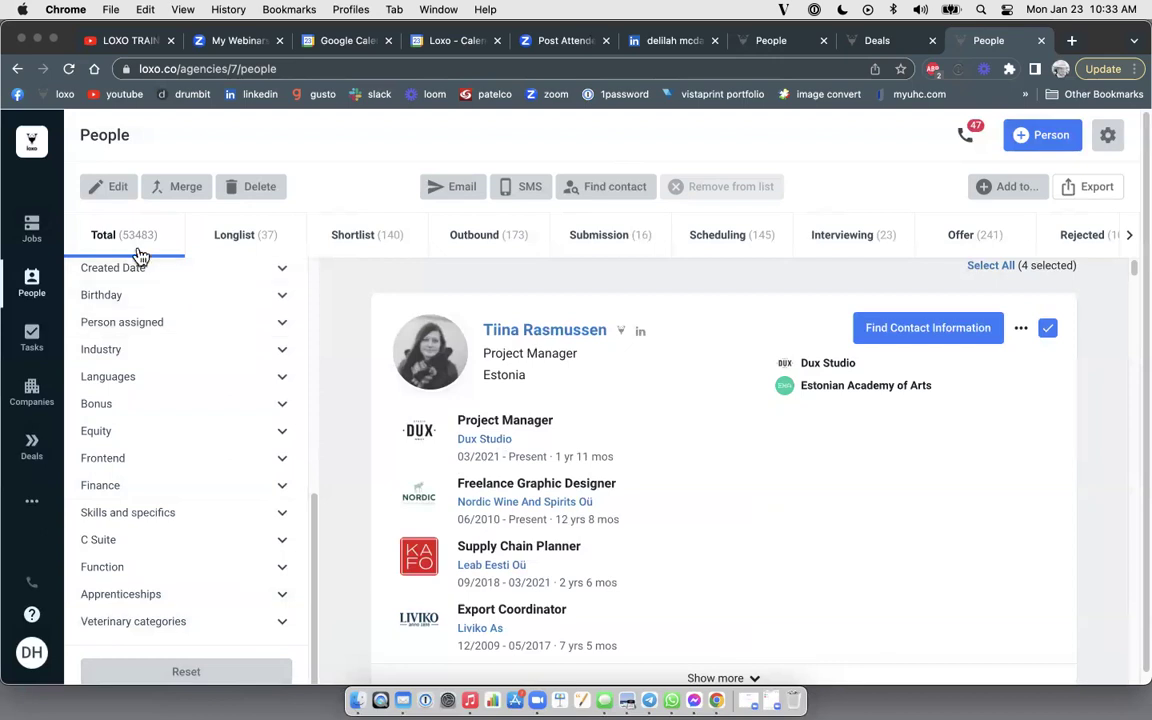
pyautogui.click(67, 70)
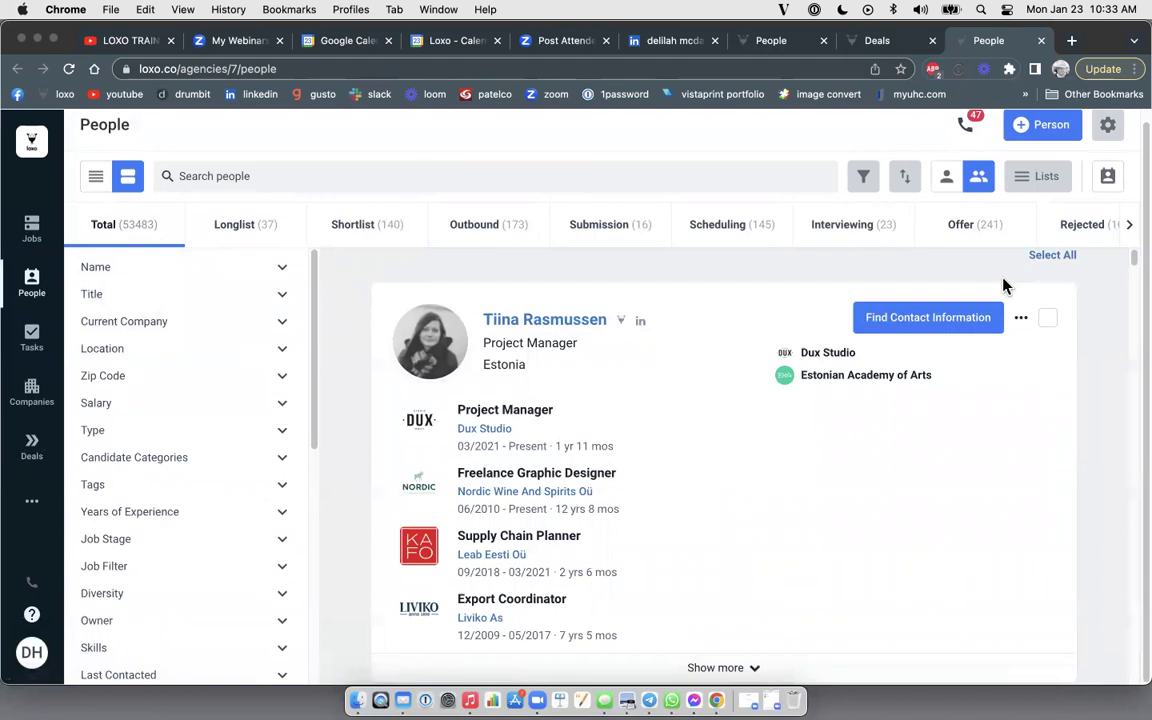
# Open the Outreach module and browse the list of existing campaigns
pyautogui.scroll(-5, 846, 350)
pyautogui.scroll(5, 820, 340)
pyautogui.click(32, 508)
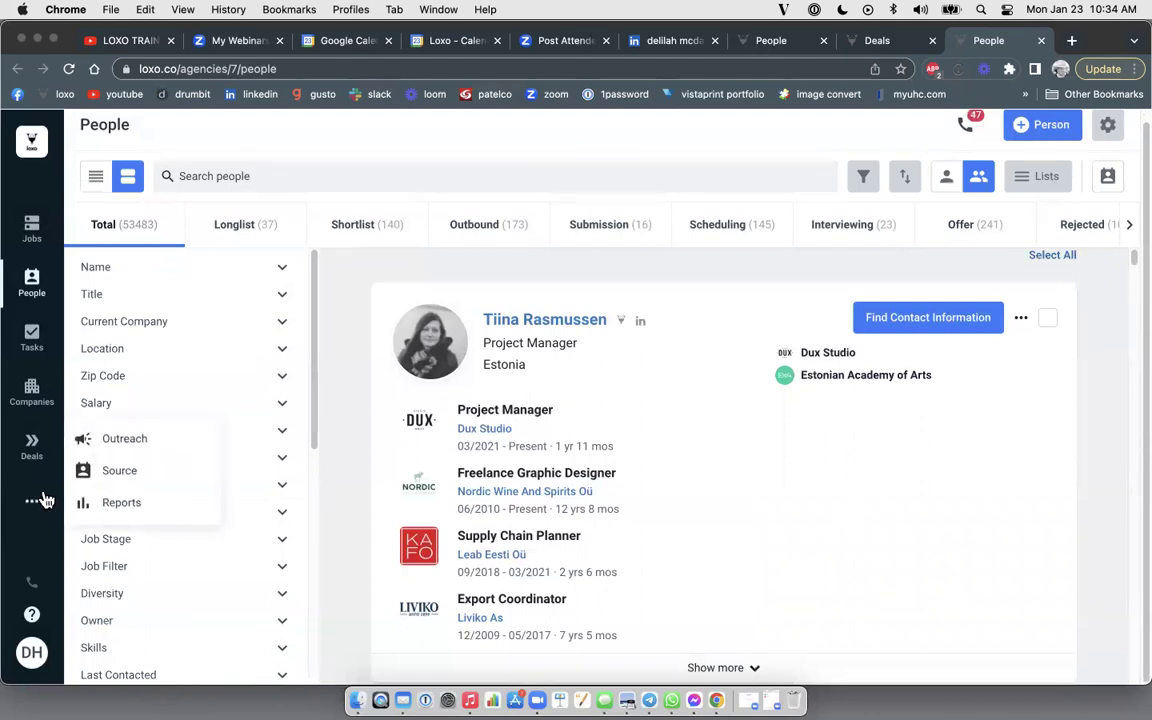
pyautogui.click(136, 445)
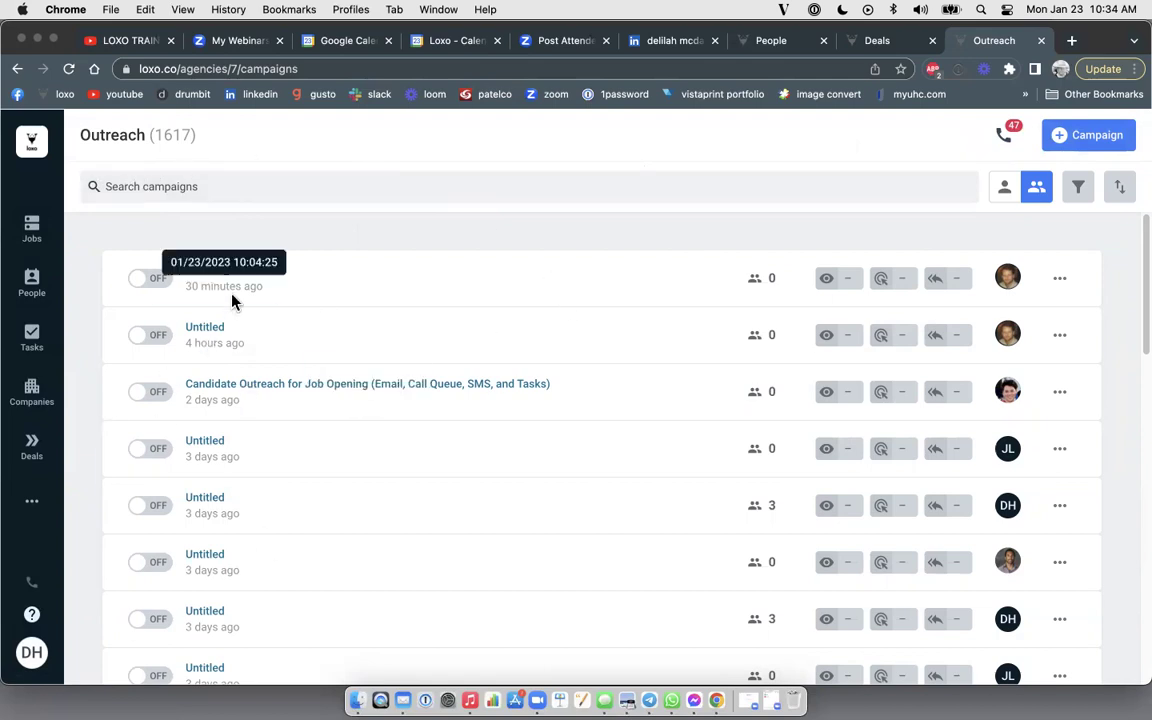
pyautogui.scroll(-4, 258, 480)
pyautogui.scroll(-5, 258, 478)
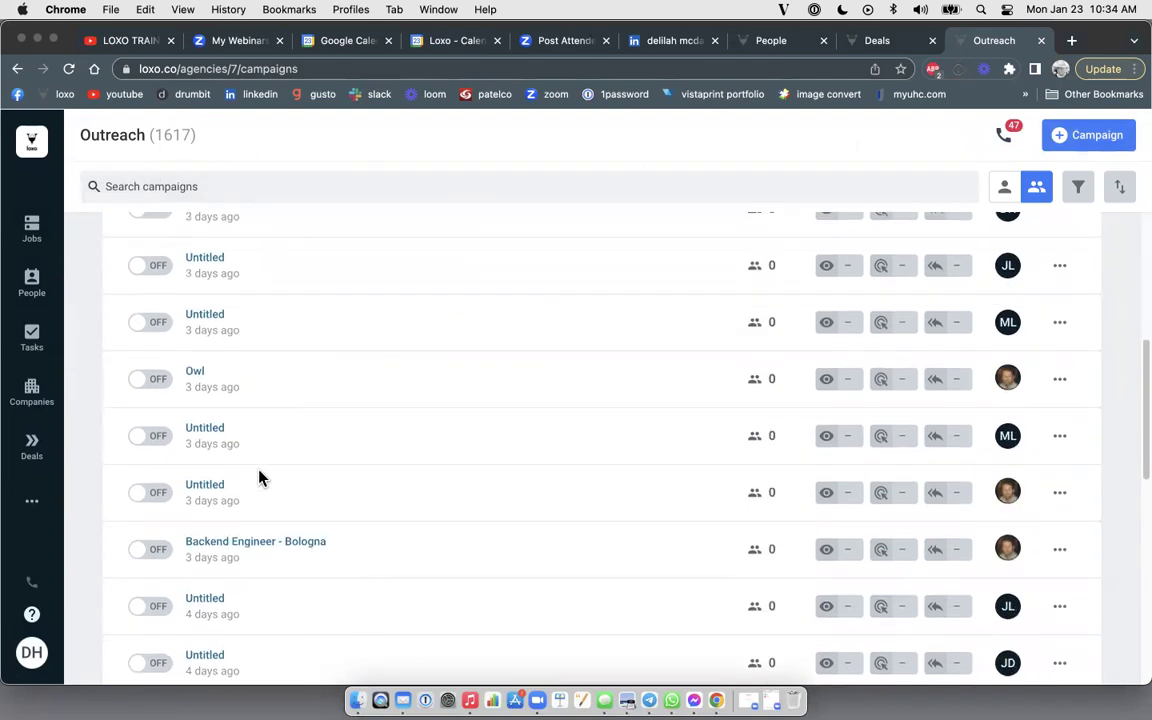
pyautogui.scroll(9, 245, 450)
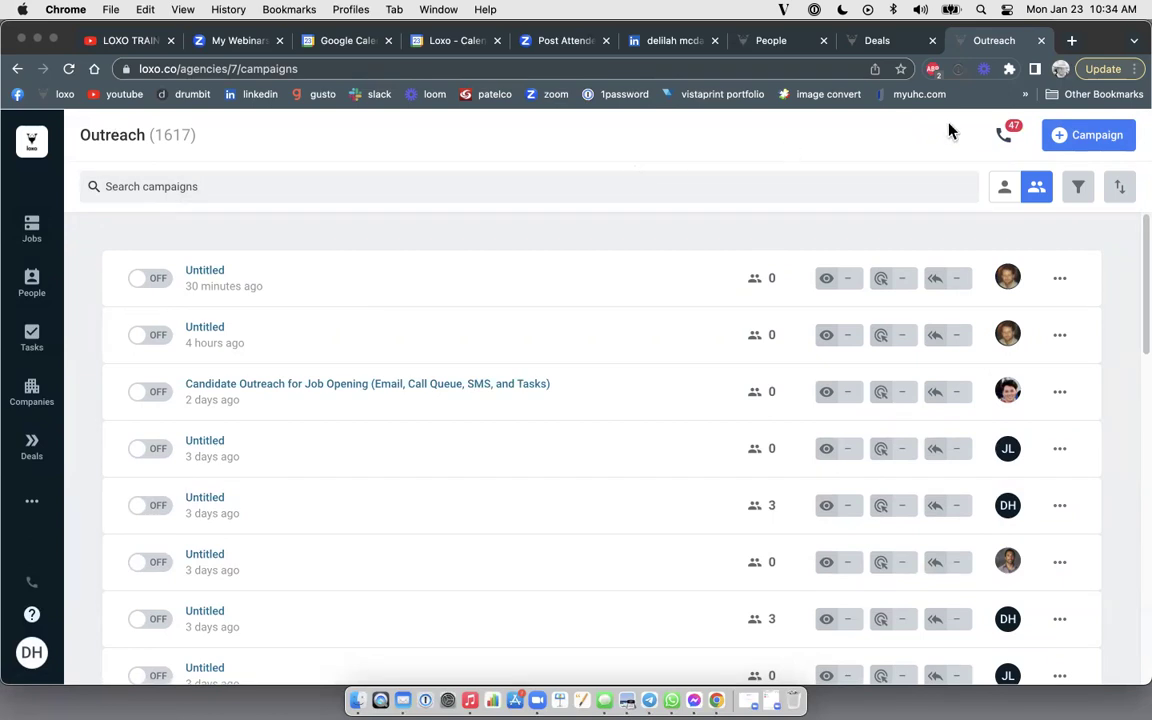
# Create a new outreach campaign from scratch and start adding its first stage
pyautogui.click(1110, 137)
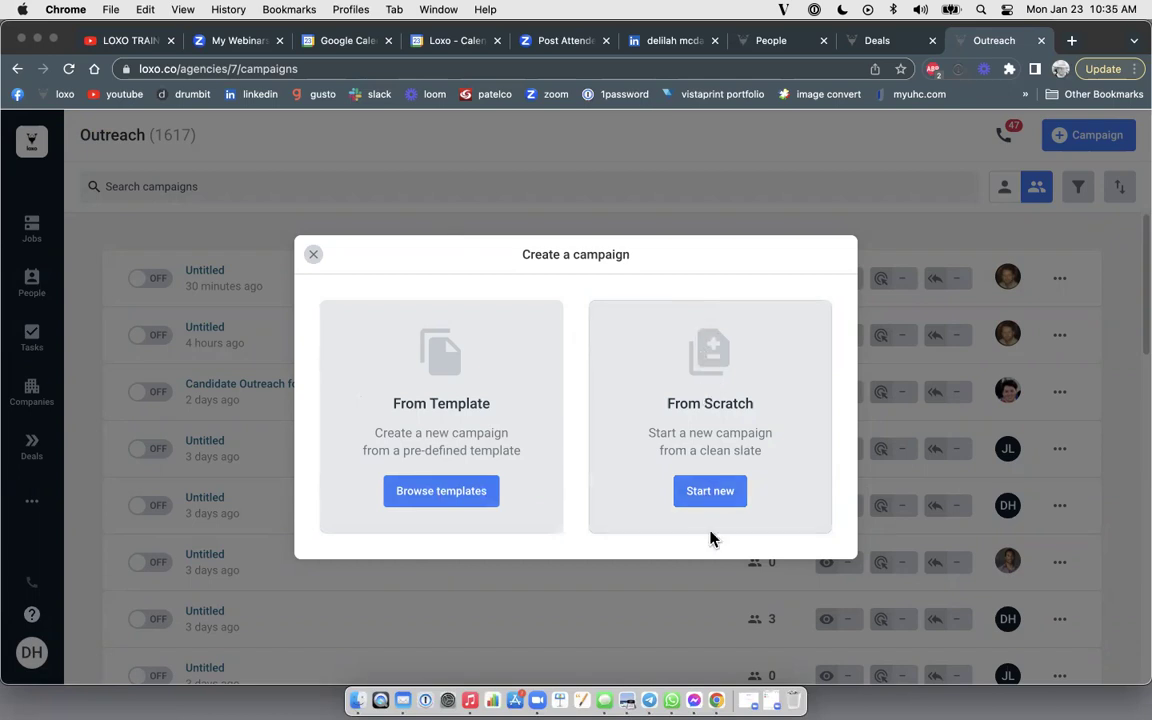
pyautogui.click(707, 494)
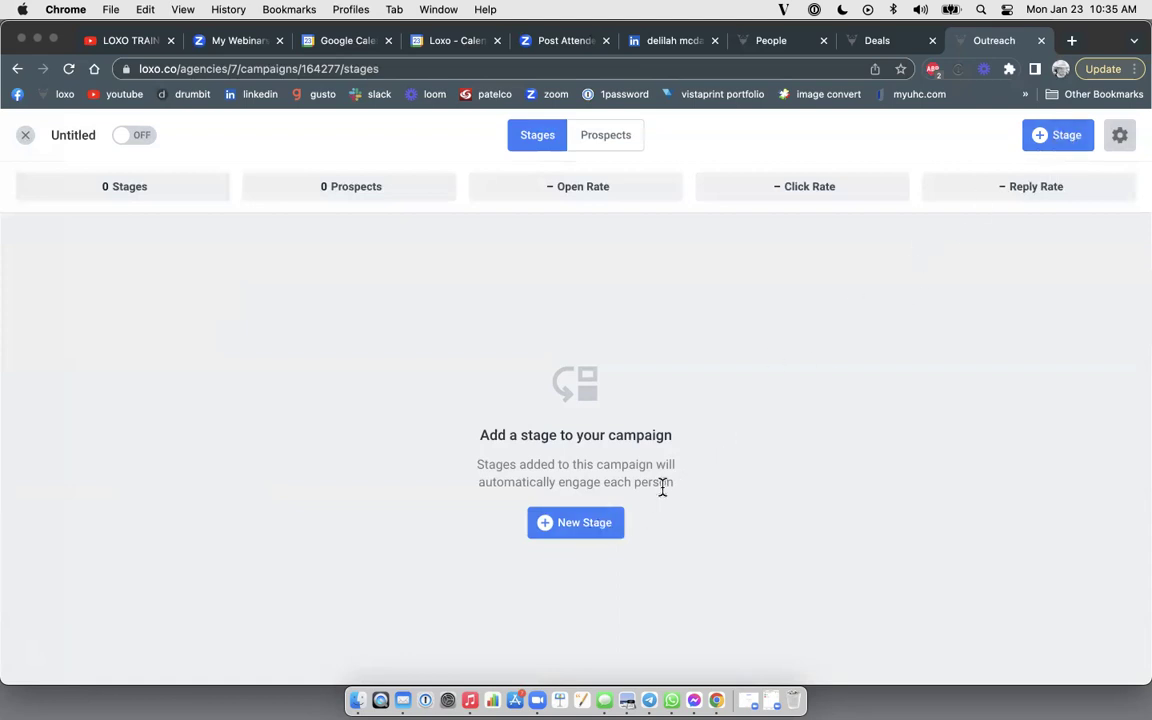
pyautogui.click(1063, 141)
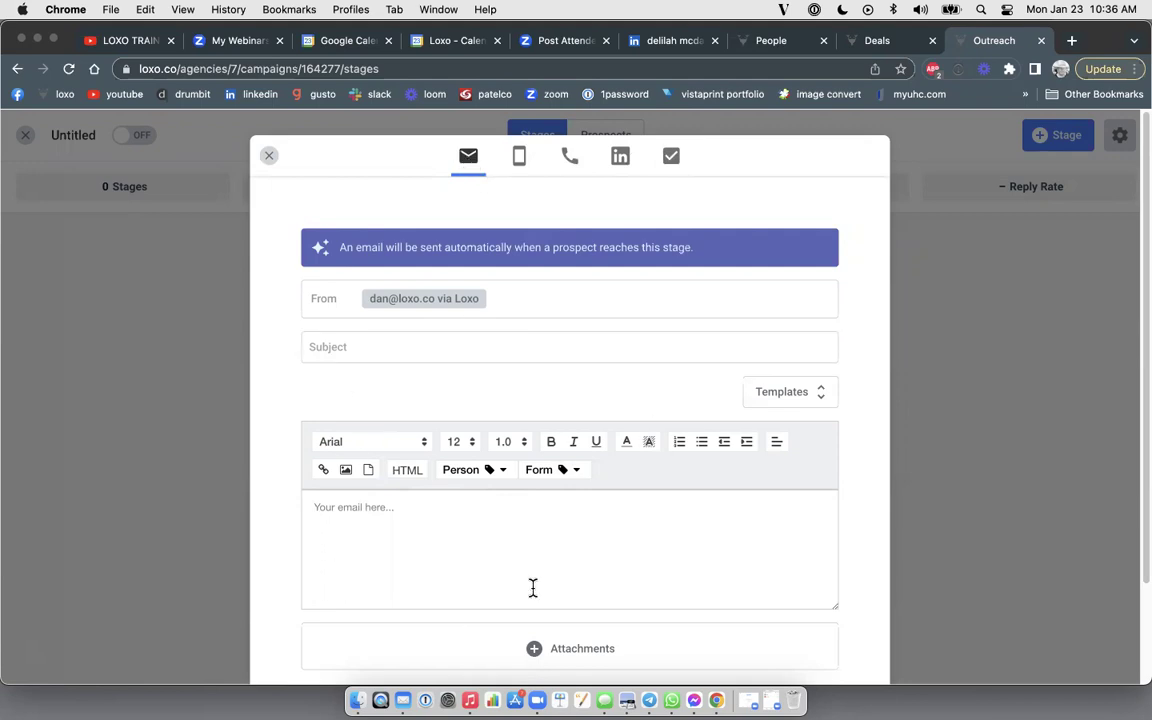
# Review the SMS, call, LinkedIn and task stage types, including the task board choices for the task stage
pyautogui.click(519, 156)
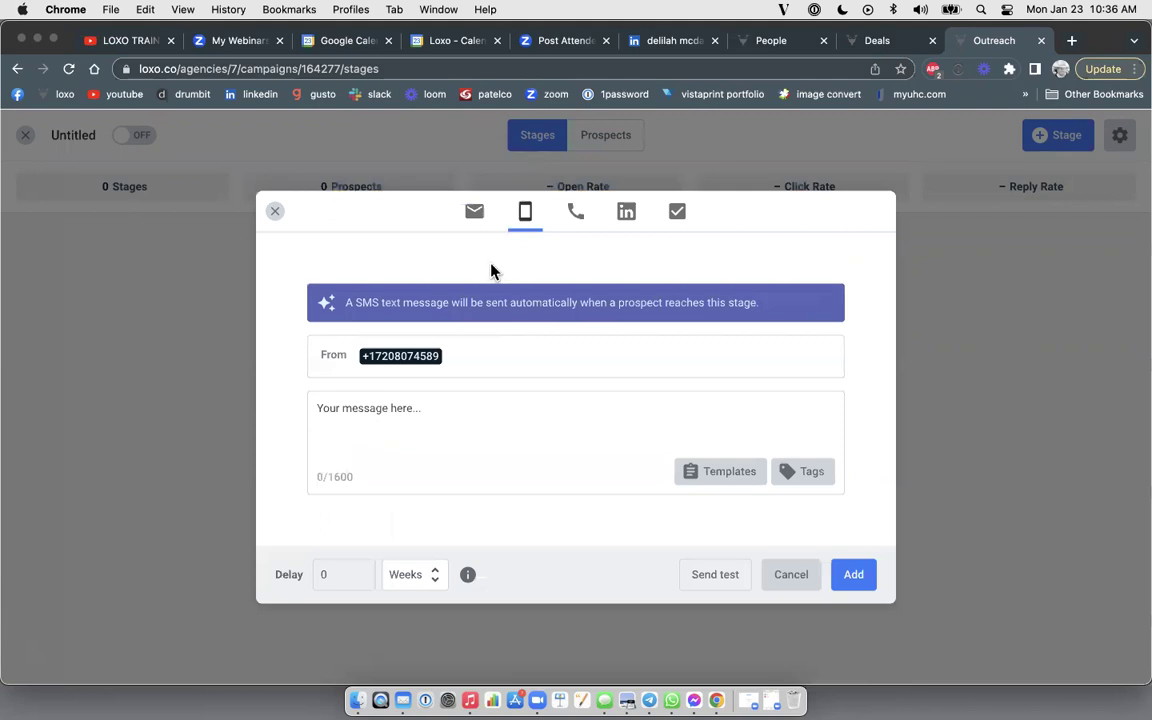
pyautogui.click(576, 218)
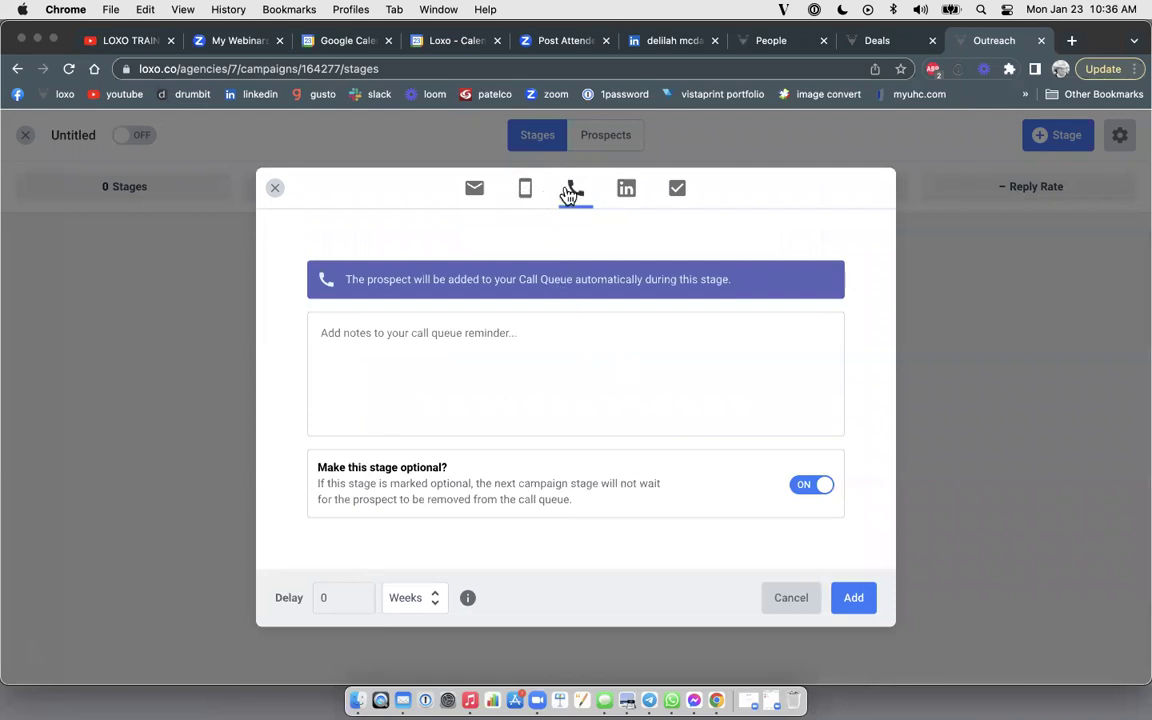
pyautogui.click(628, 190)
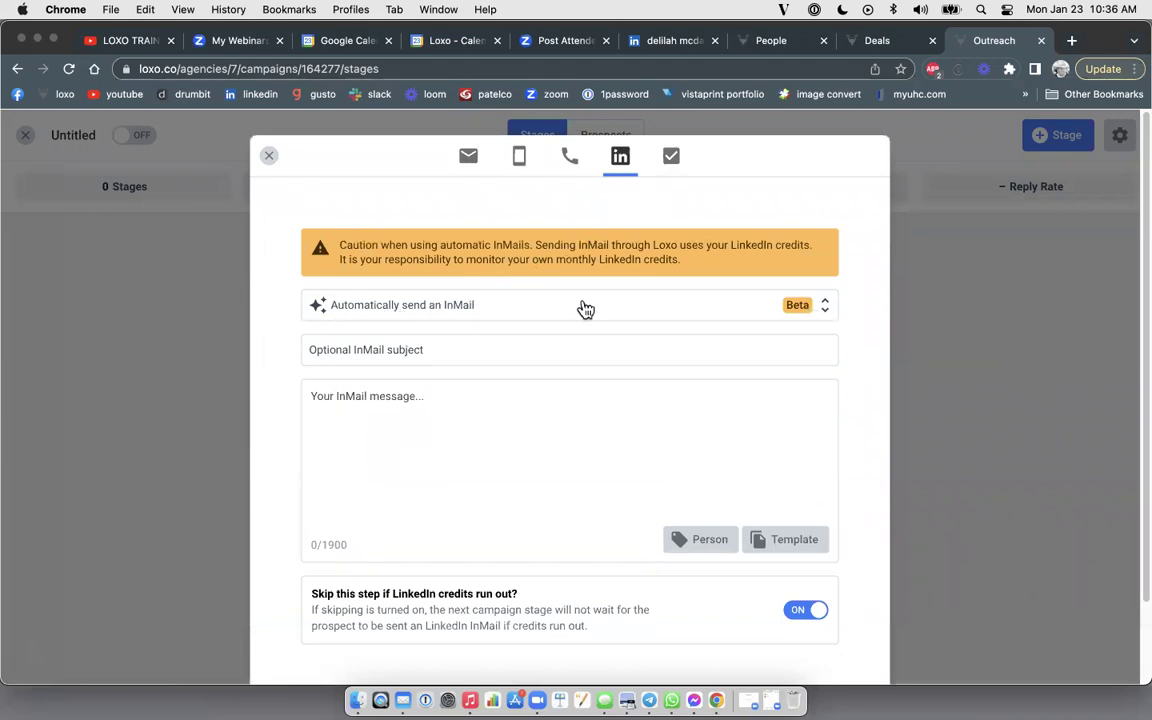
pyautogui.click(678, 166)
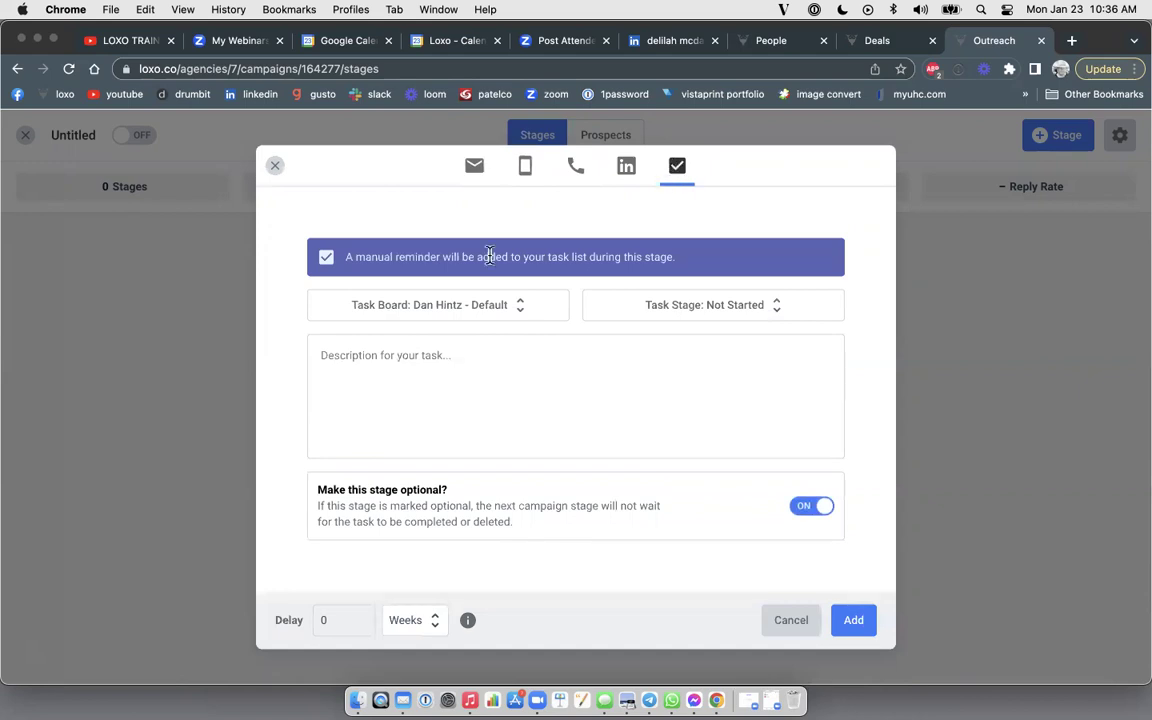
pyautogui.click(465, 306)
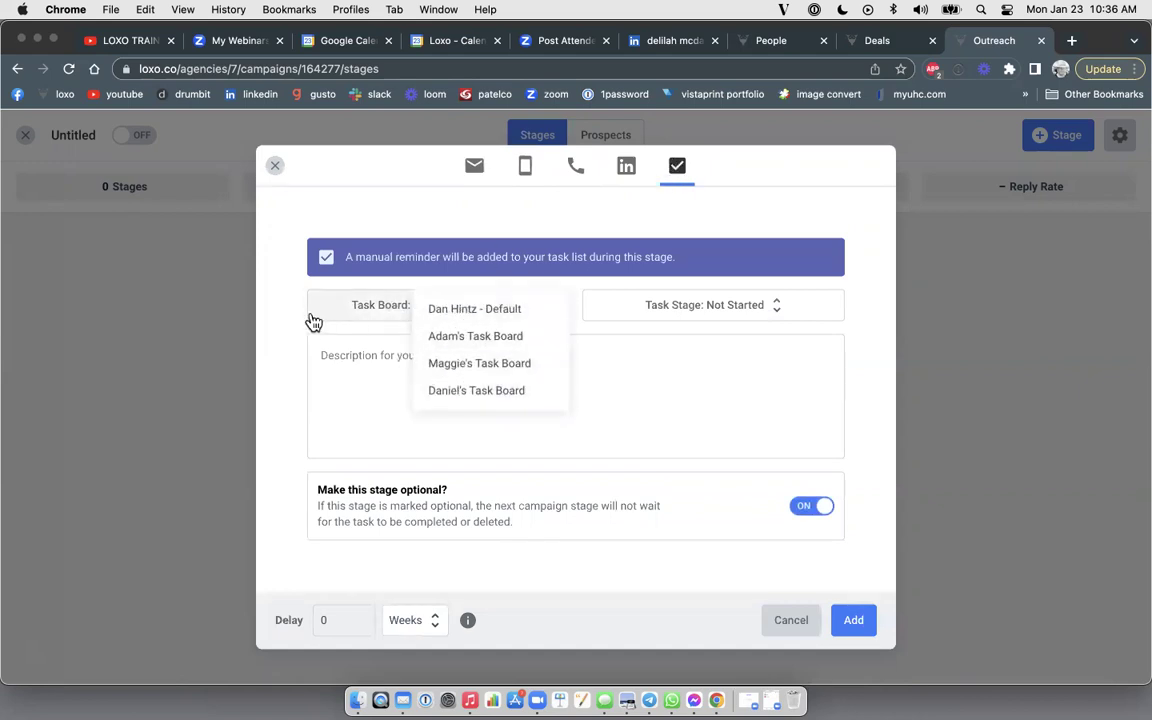
pyautogui.click(262, 278)
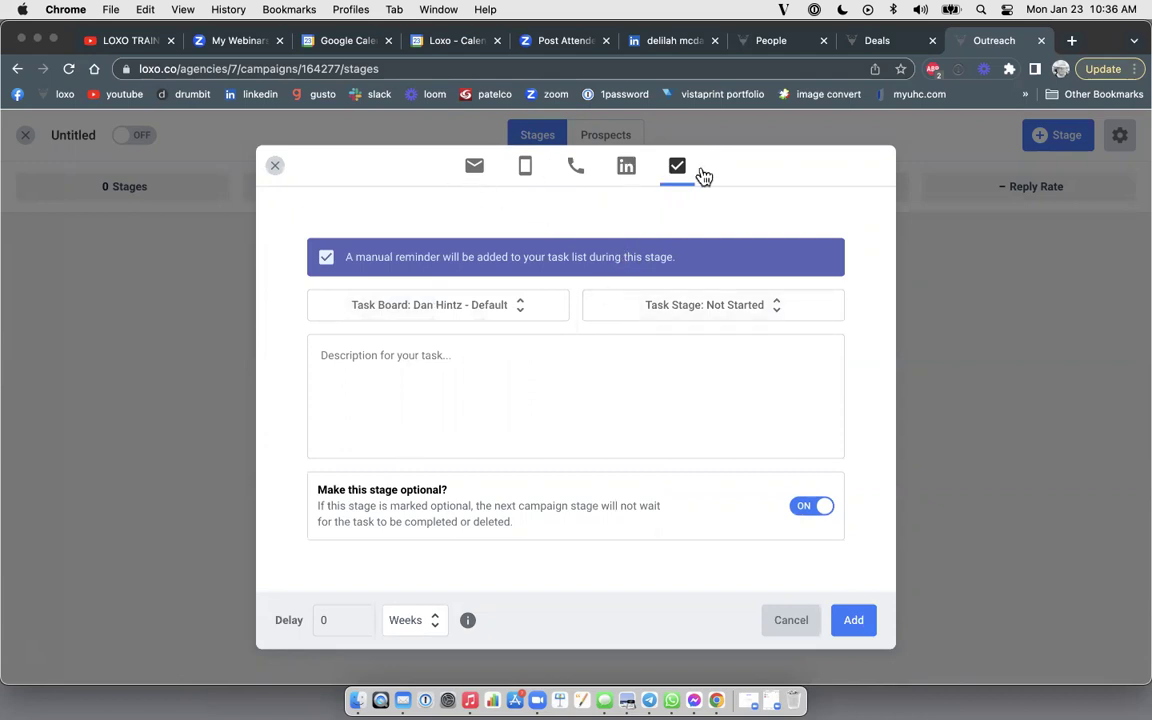
# Set the first stage to an automatic email and choose the sender address that goes via Loxo
pyautogui.click(472, 170)
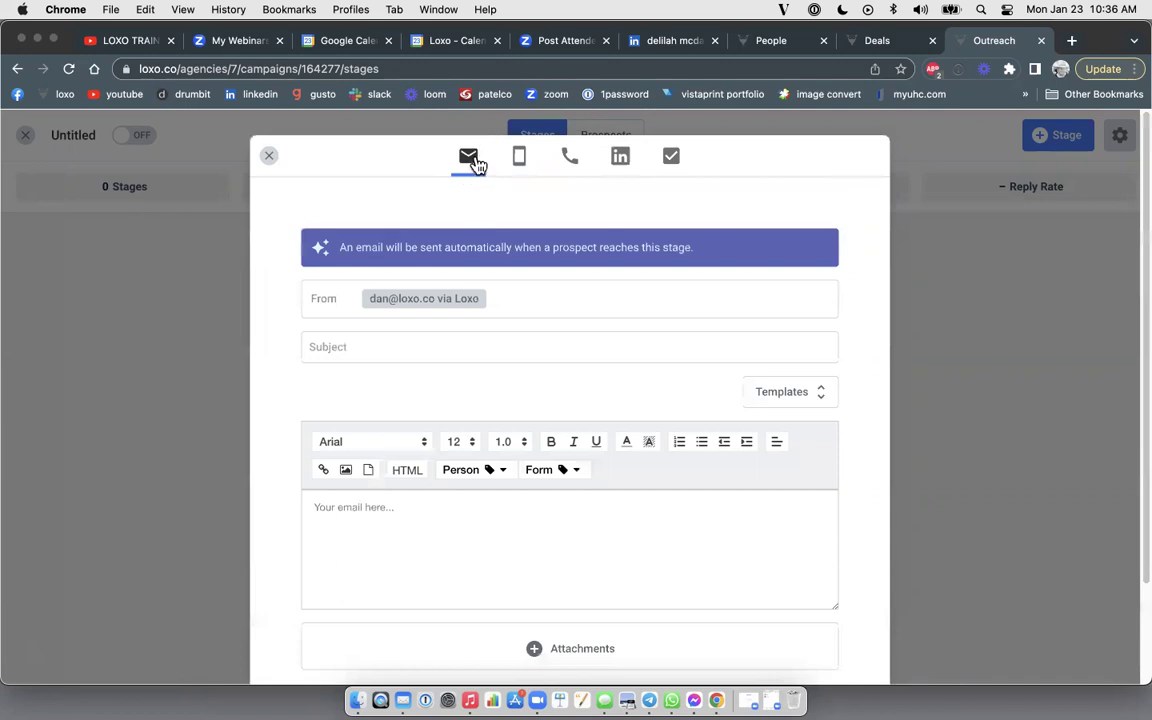
pyautogui.scroll(-1, 599, 419)
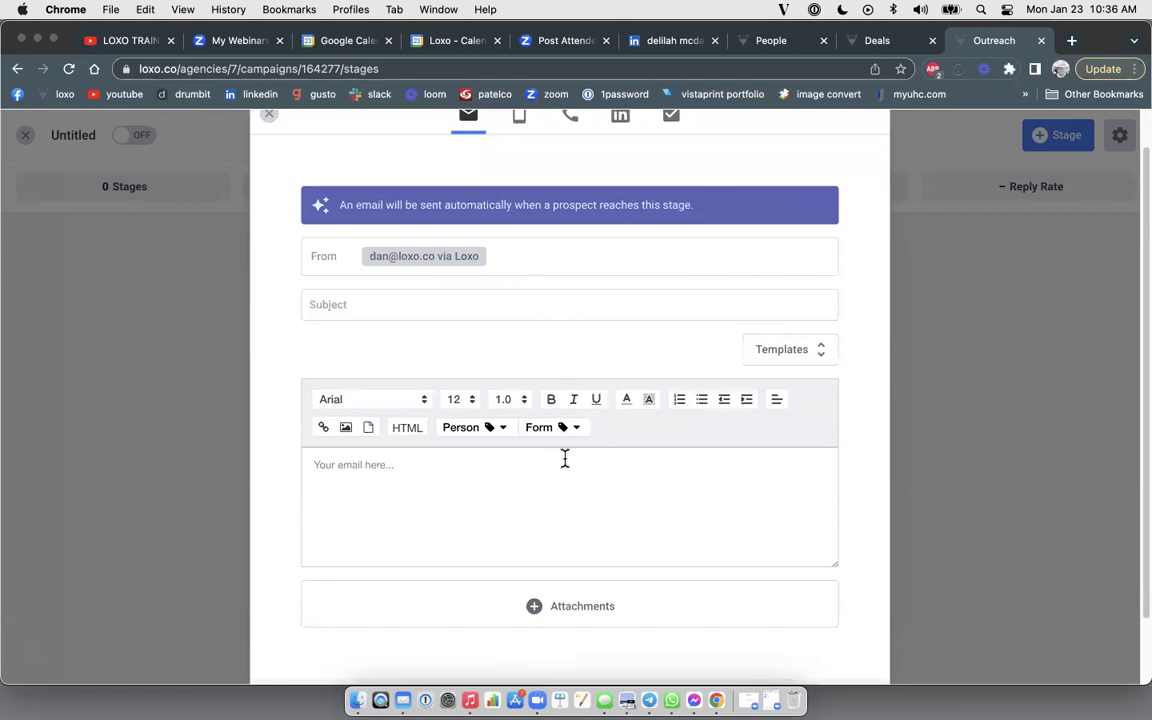
pyautogui.click(467, 259)
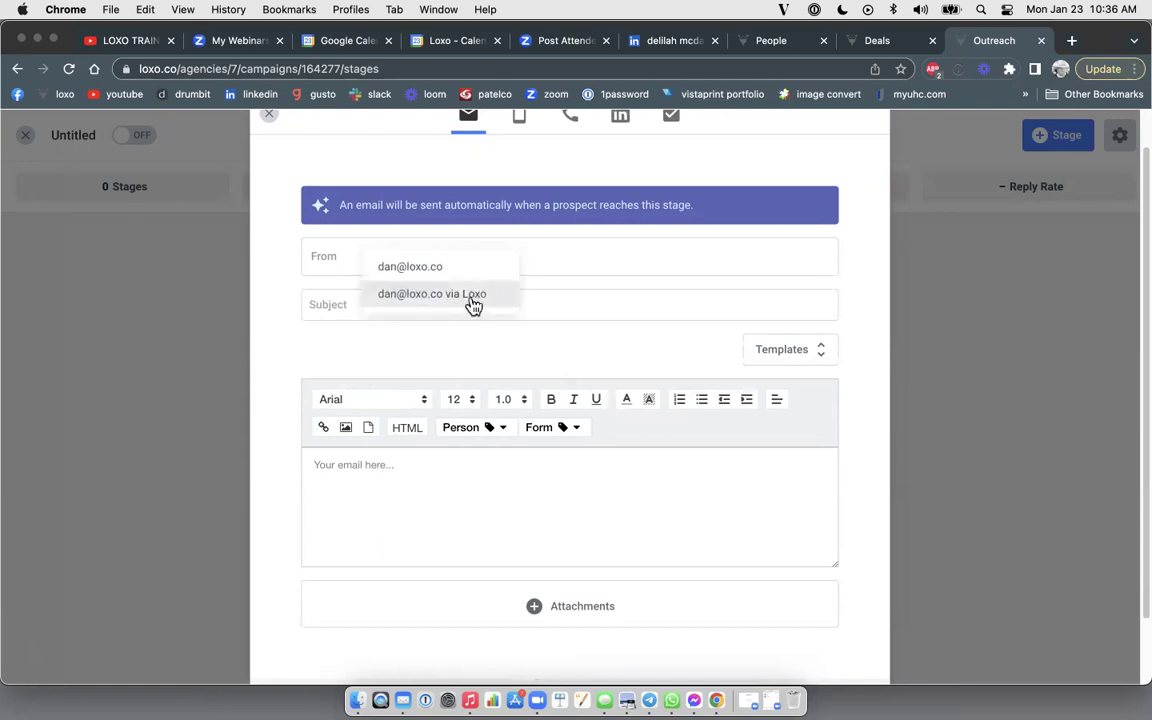
pyautogui.click(473, 300)
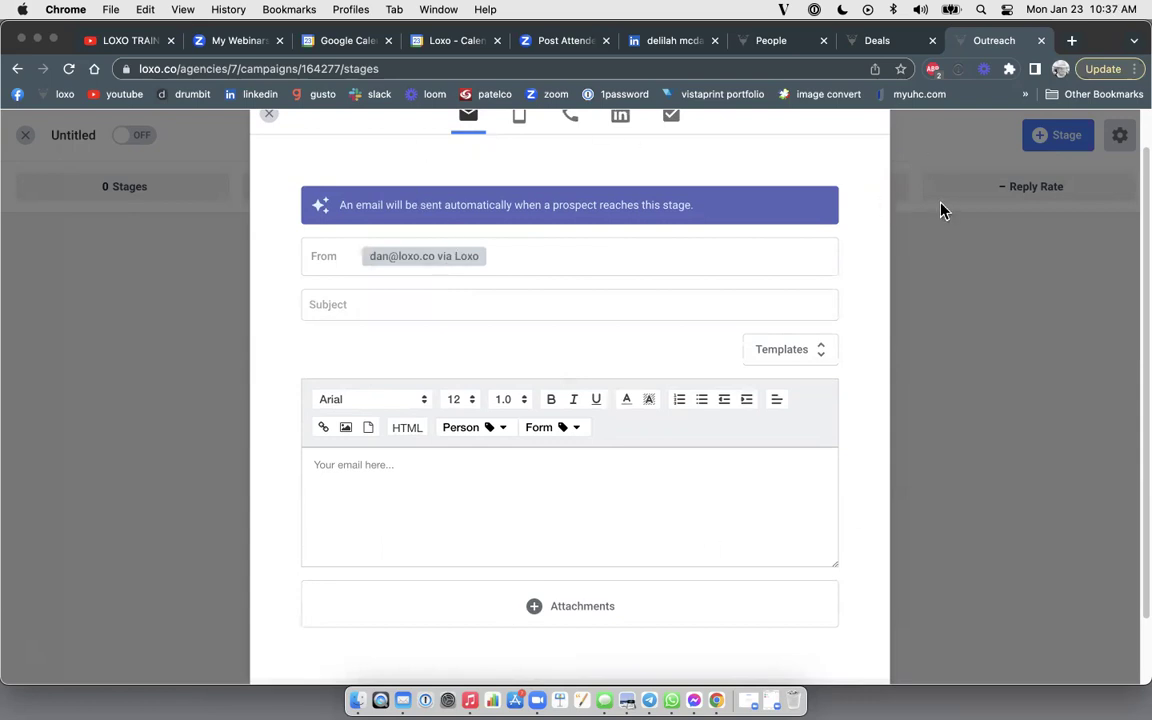
# Check the subject field and the available email templates without applying one
pyautogui.click(395, 305)
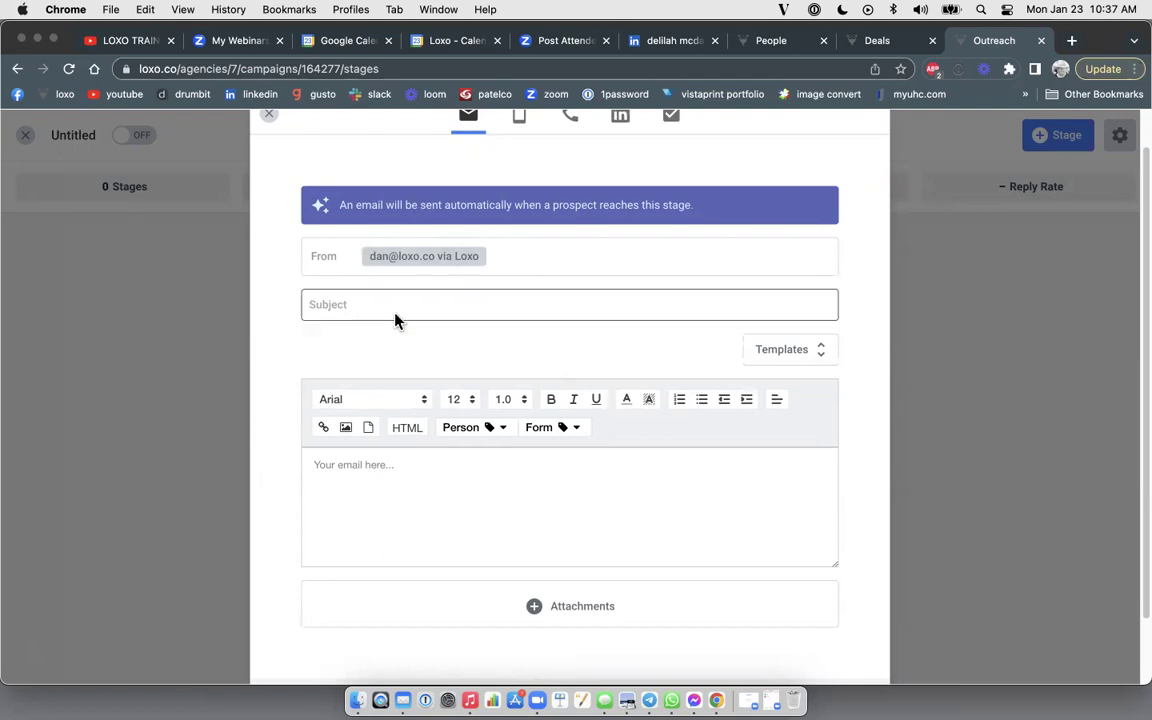
pyautogui.click(395, 305)
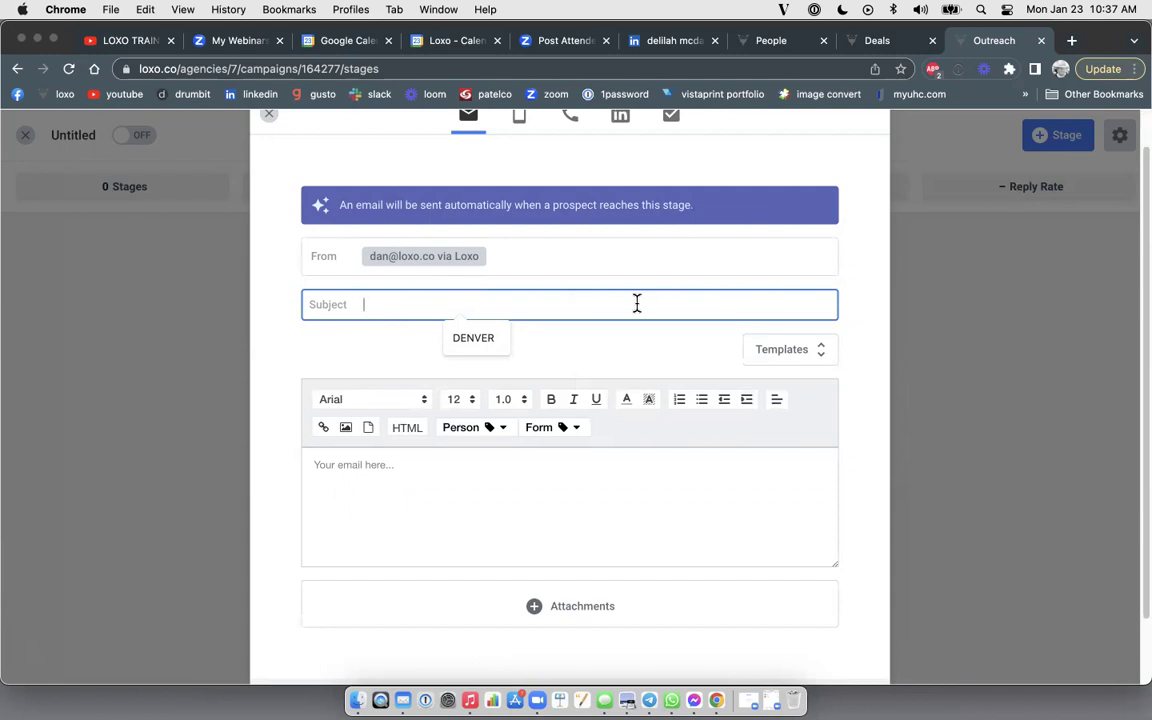
pyautogui.click(587, 347)
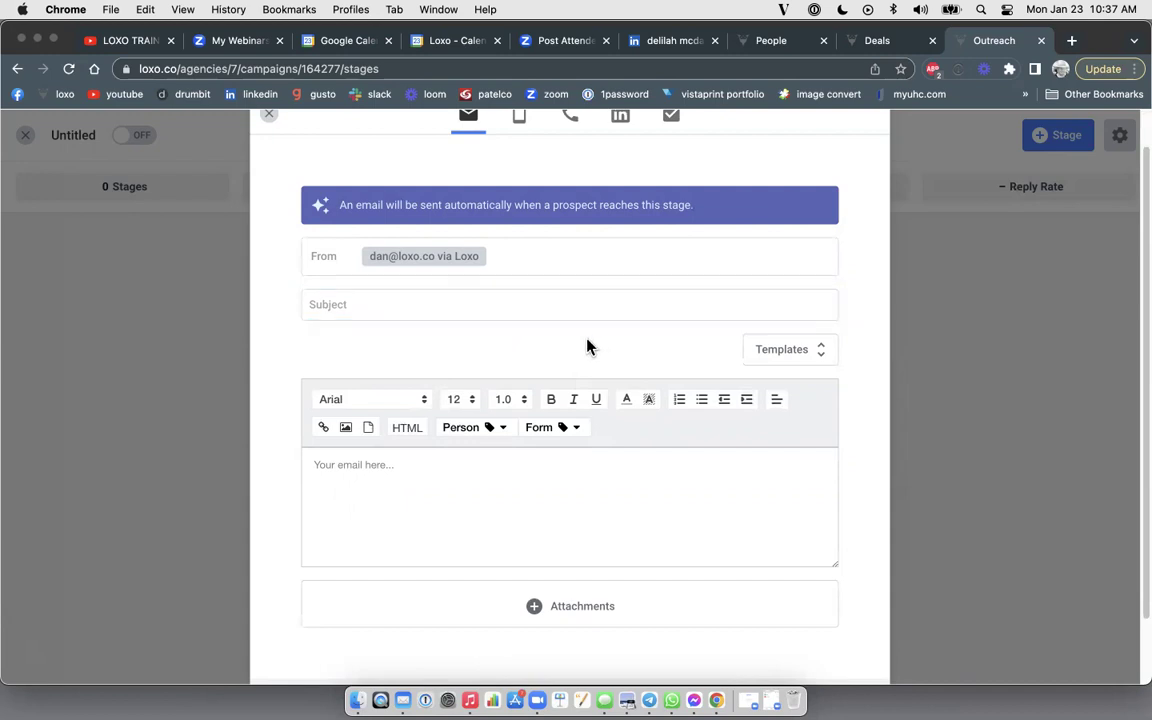
pyautogui.click(814, 353)
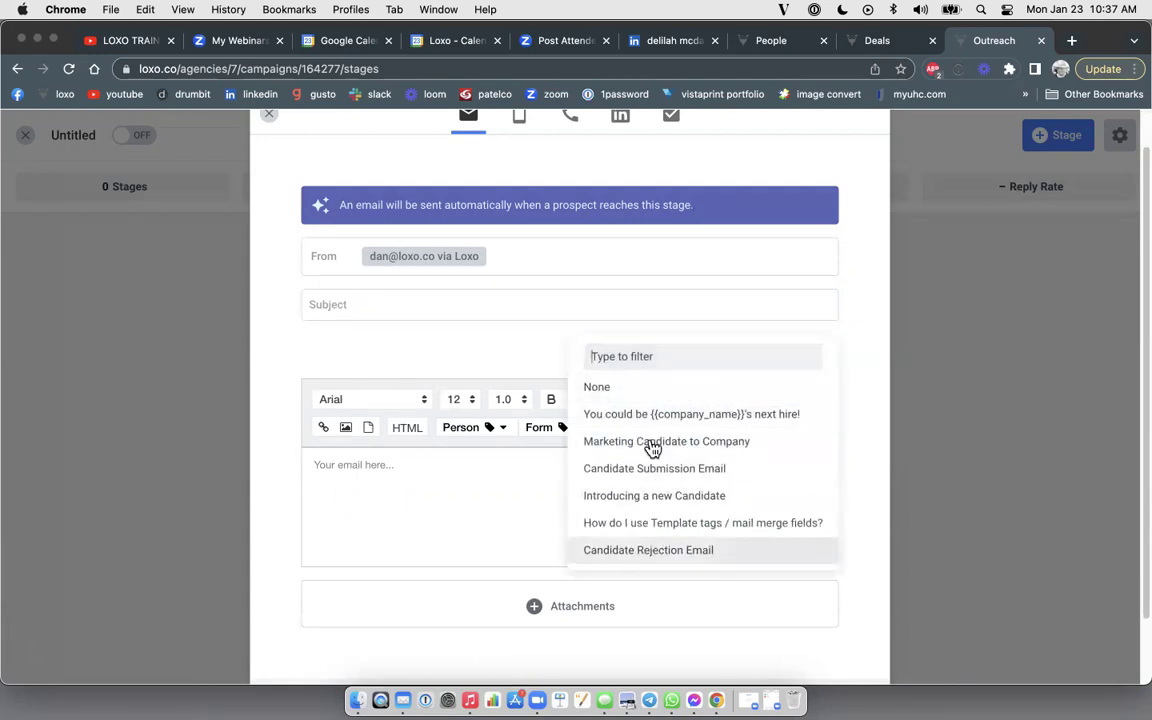
pyautogui.click(436, 359)
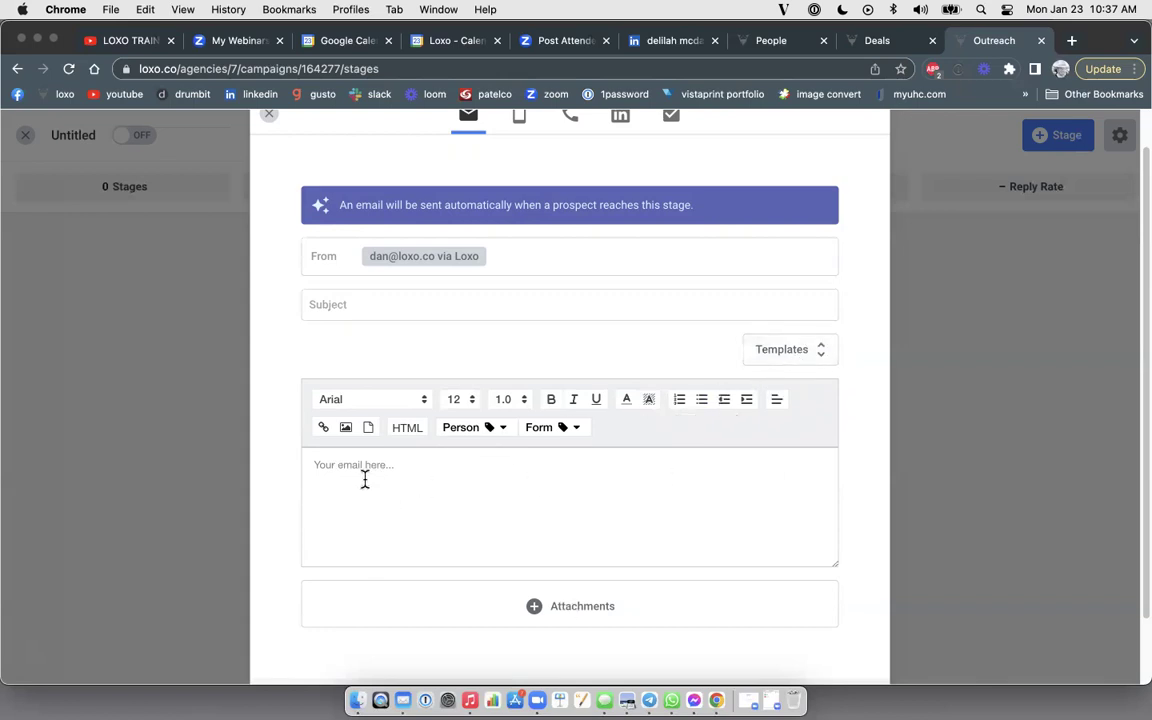
# Insert the First Name tag in the email body and the Candidate Basic Information Form tag on a line below it
pyautogui.click(482, 432)
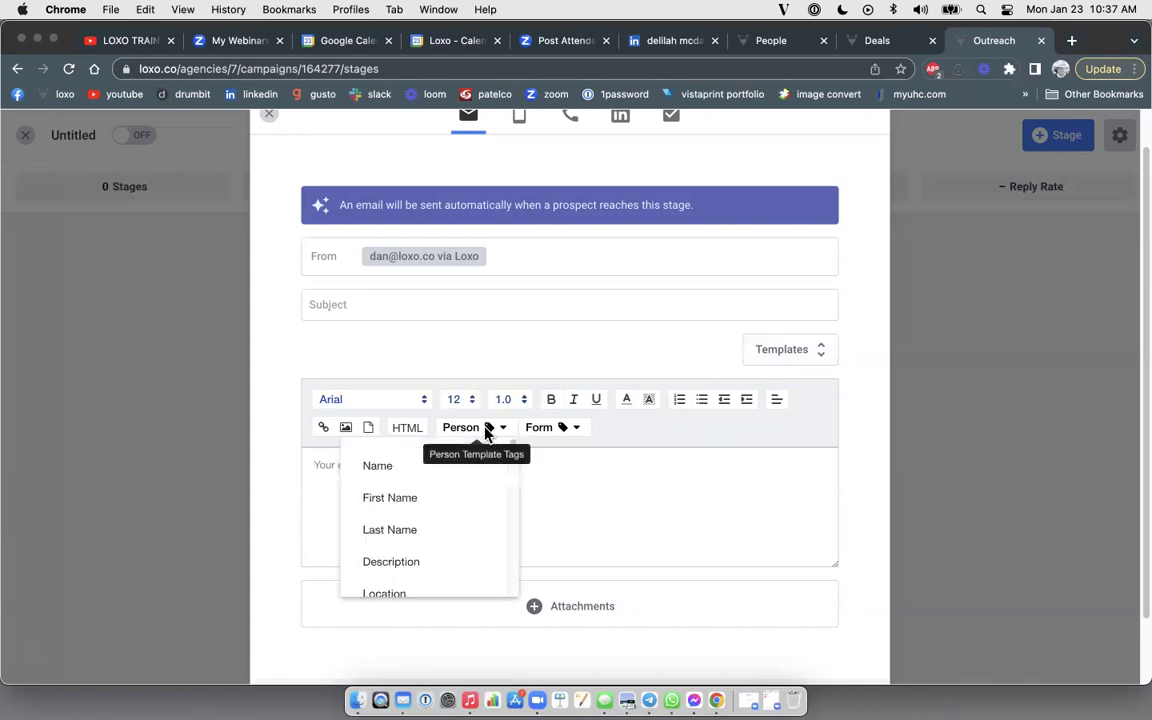
pyautogui.click(375, 495)
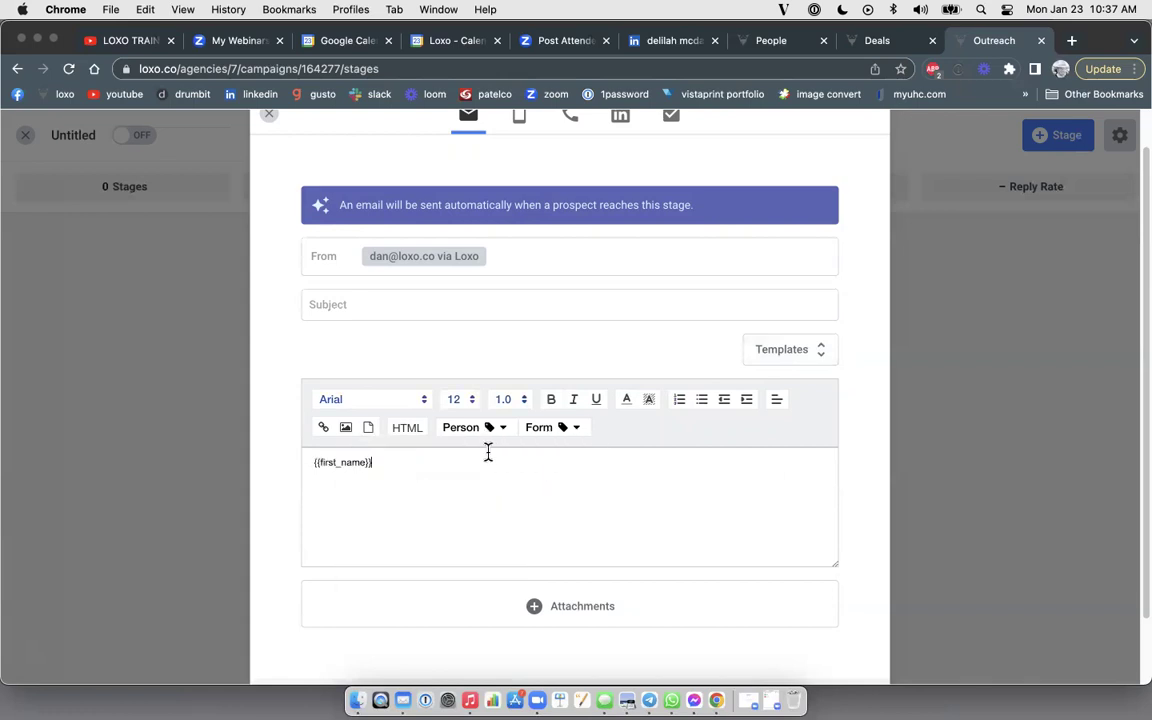
pyautogui.press('Return')
pyautogui.click(566, 427)
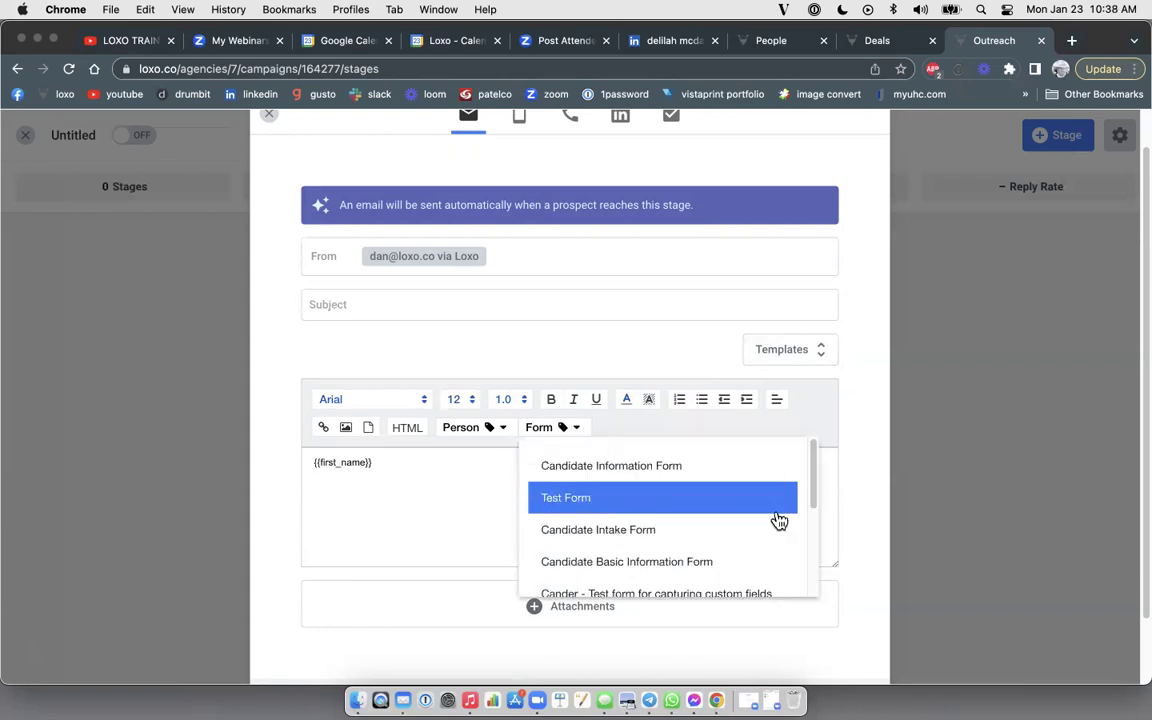
pyautogui.click(640, 561)
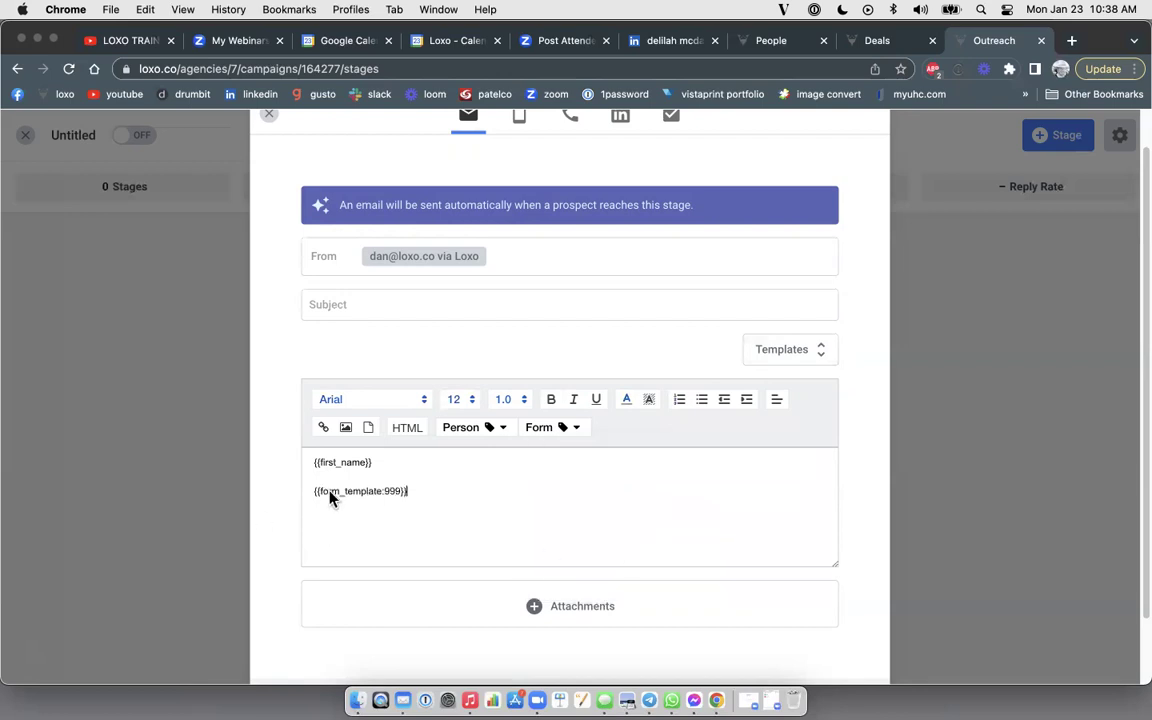
# Set the email stage's delay to 2 hours
pyautogui.scroll(-2, 507, 504)
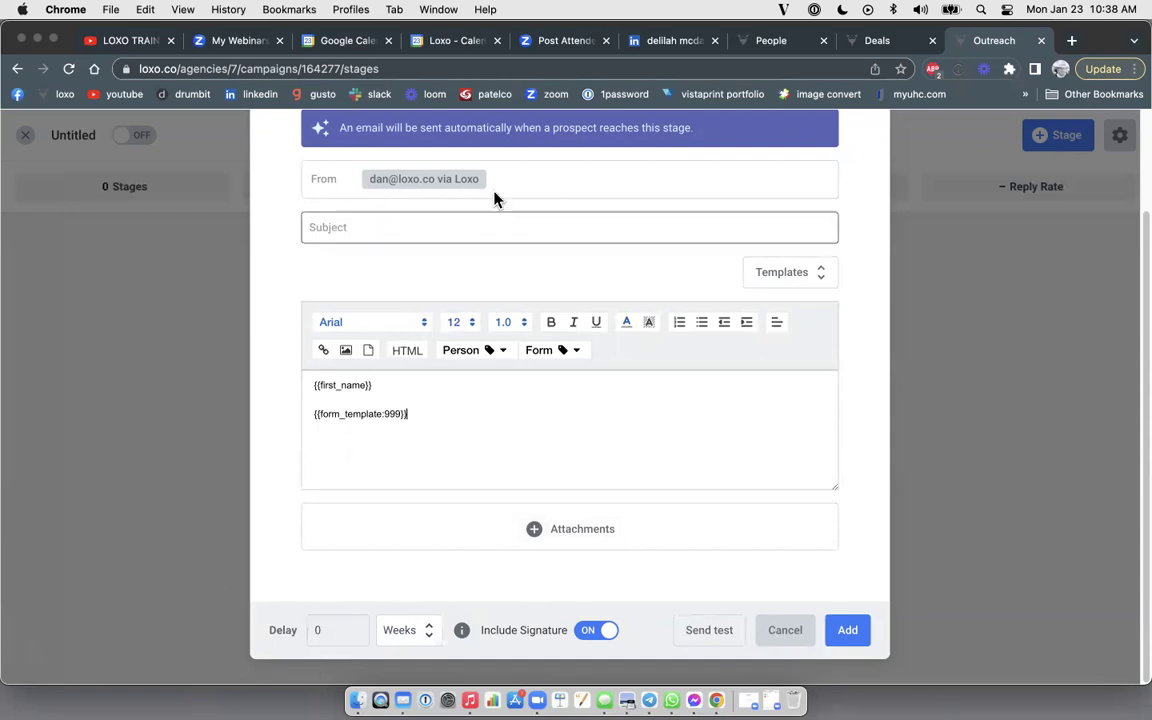
pyautogui.click(357, 627)
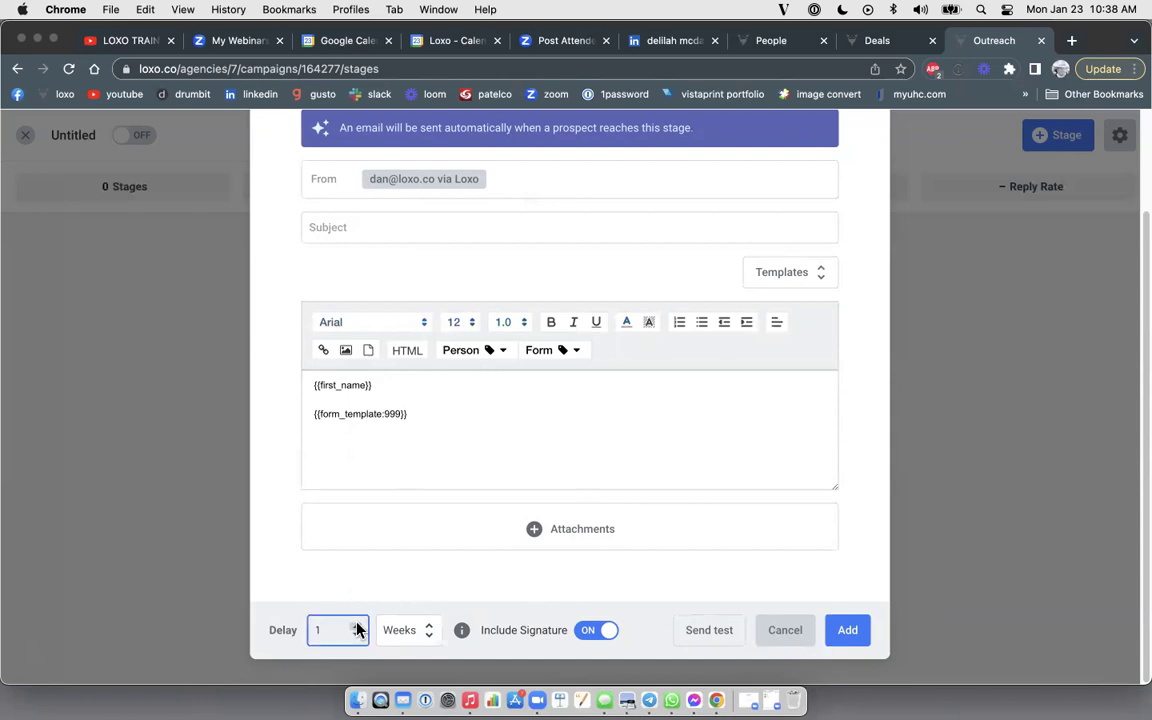
pyautogui.click(357, 626)
pyautogui.click(432, 630)
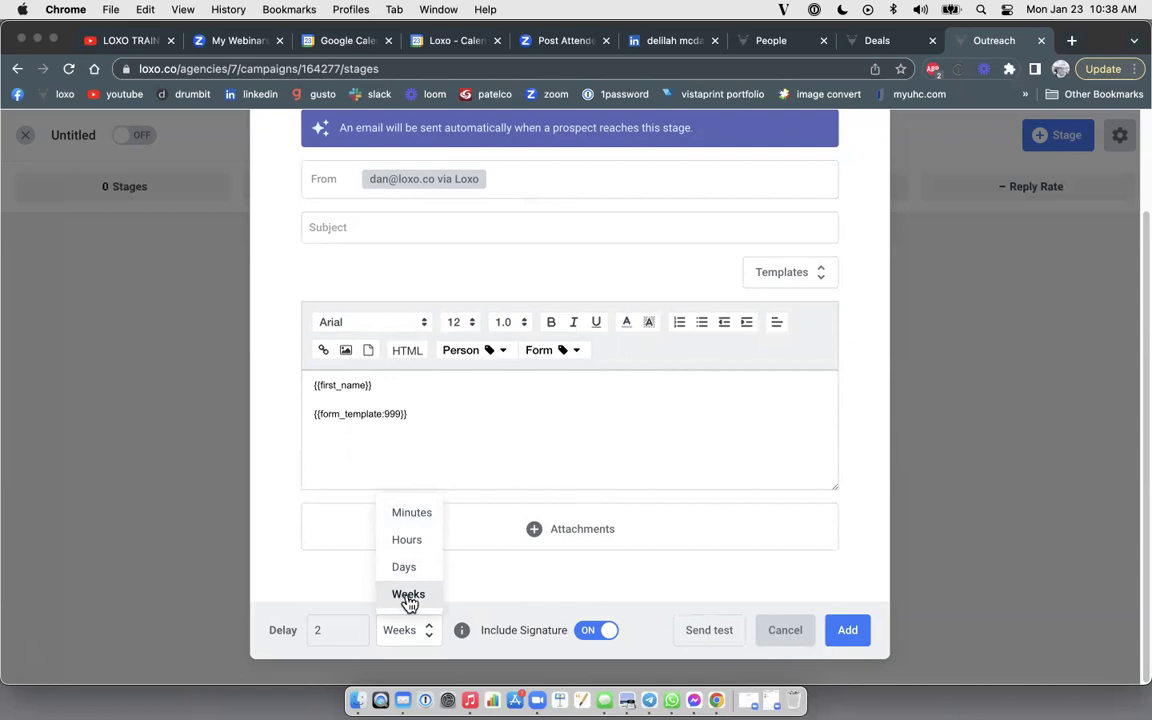
pyautogui.click(410, 541)
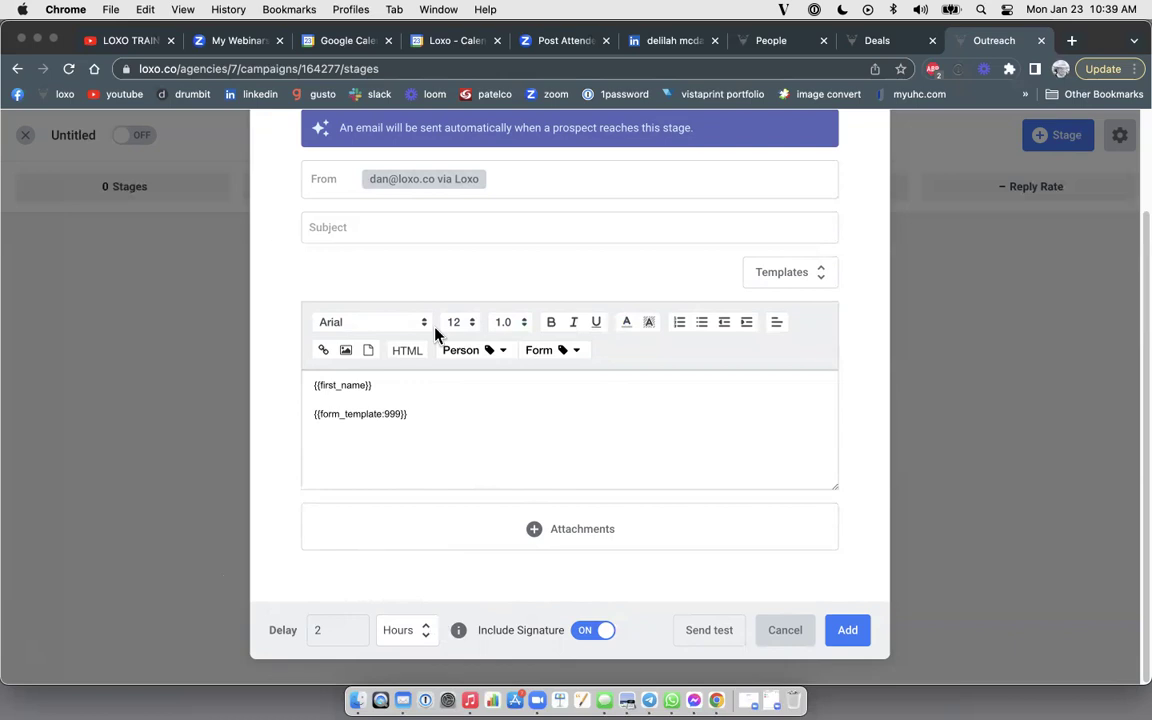
pyautogui.moveTo(497, 630)
# Enter "test" as the email subject and add the email stage to the campaign
pyautogui.click(461, 227)
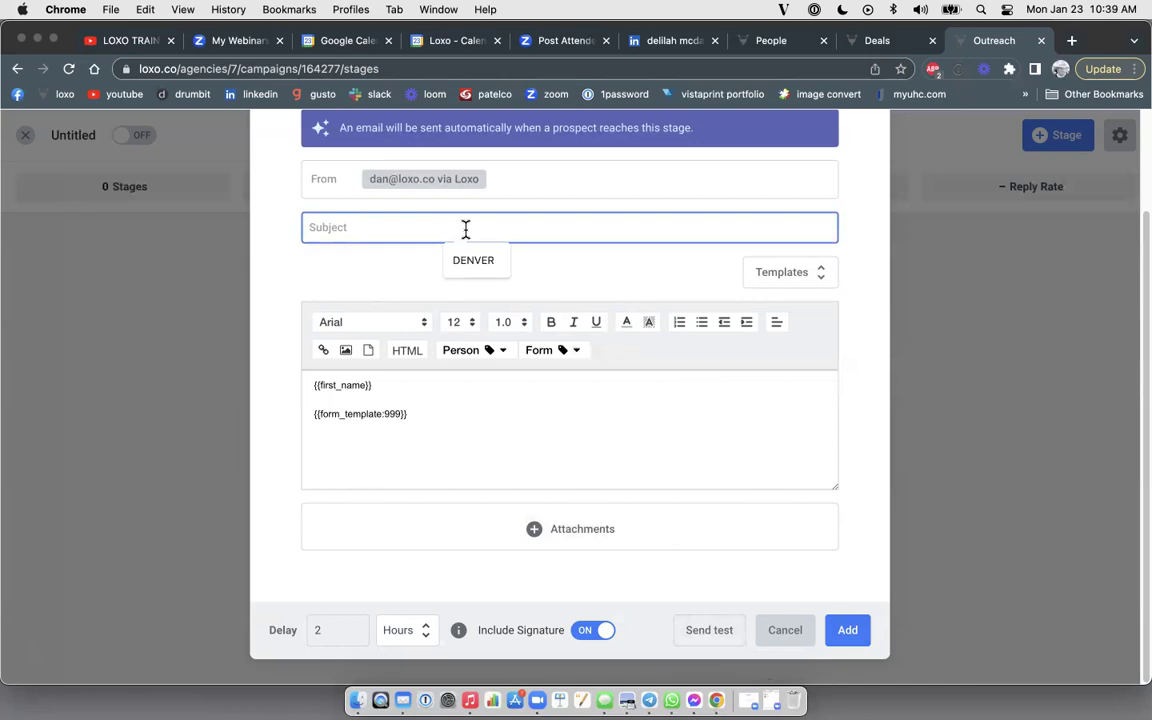
pyautogui.write('test')
pyautogui.click(849, 634)
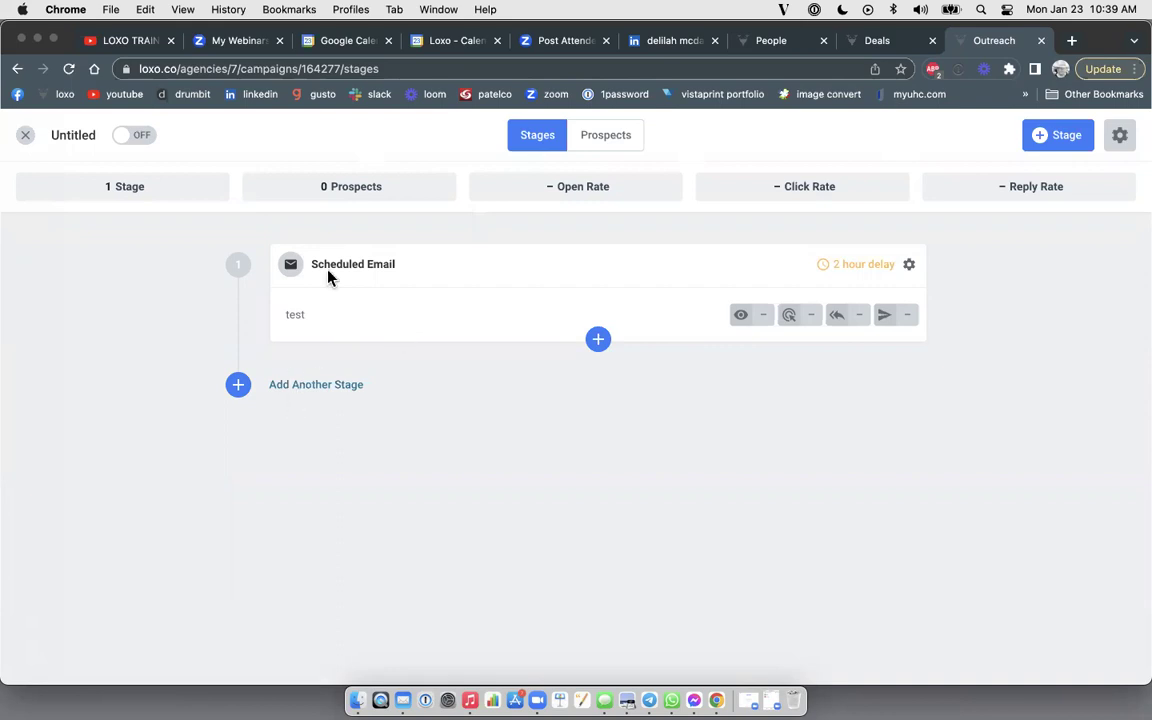
# Start an SMS stage as the campaign's second stage and insert the First Name tag in its message
pyautogui.click(331, 390)
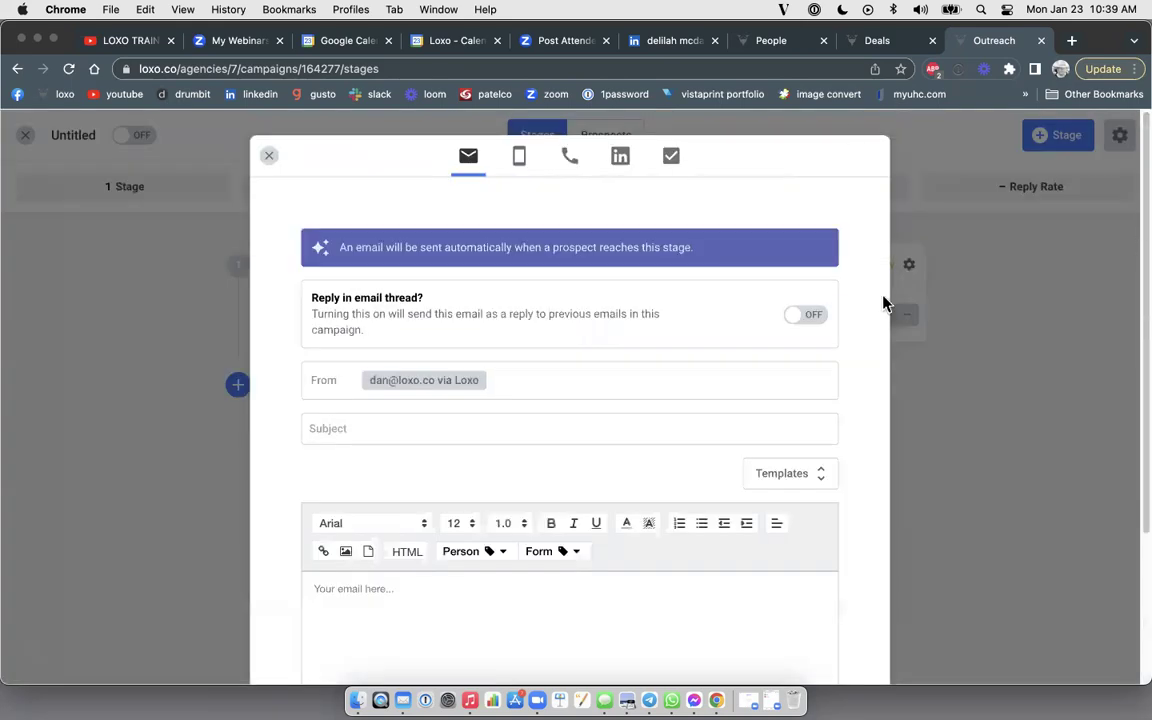
pyautogui.click(519, 155)
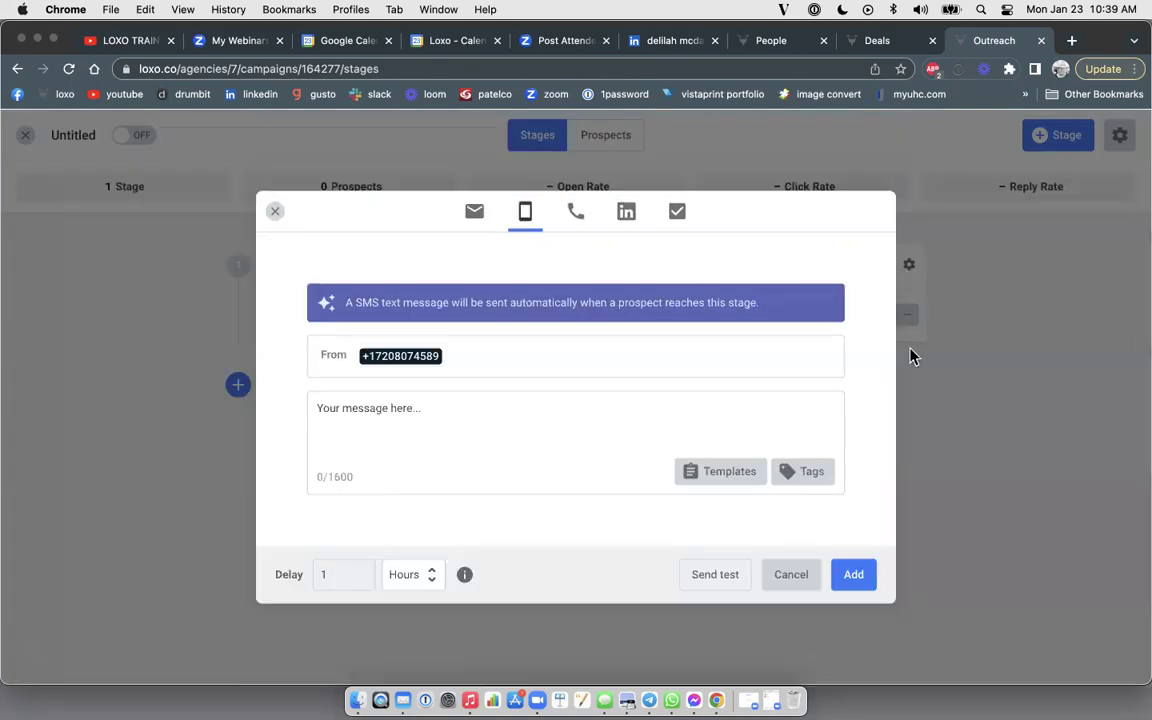
pyautogui.click(442, 456)
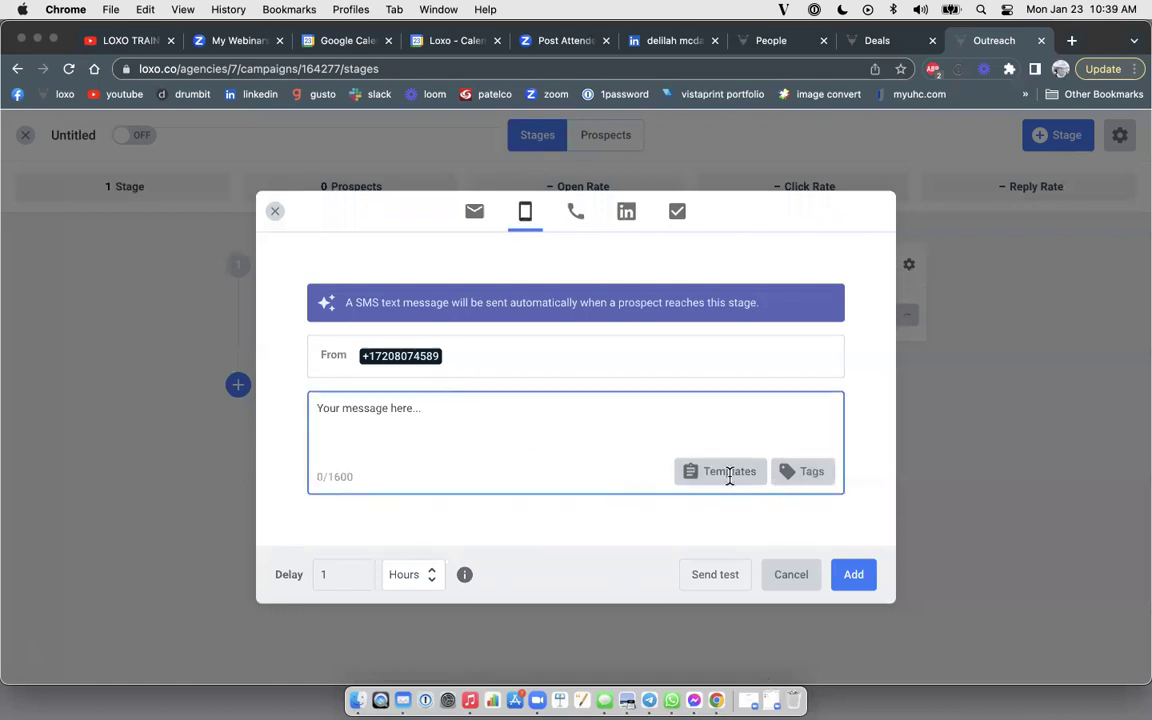
pyautogui.click(812, 470)
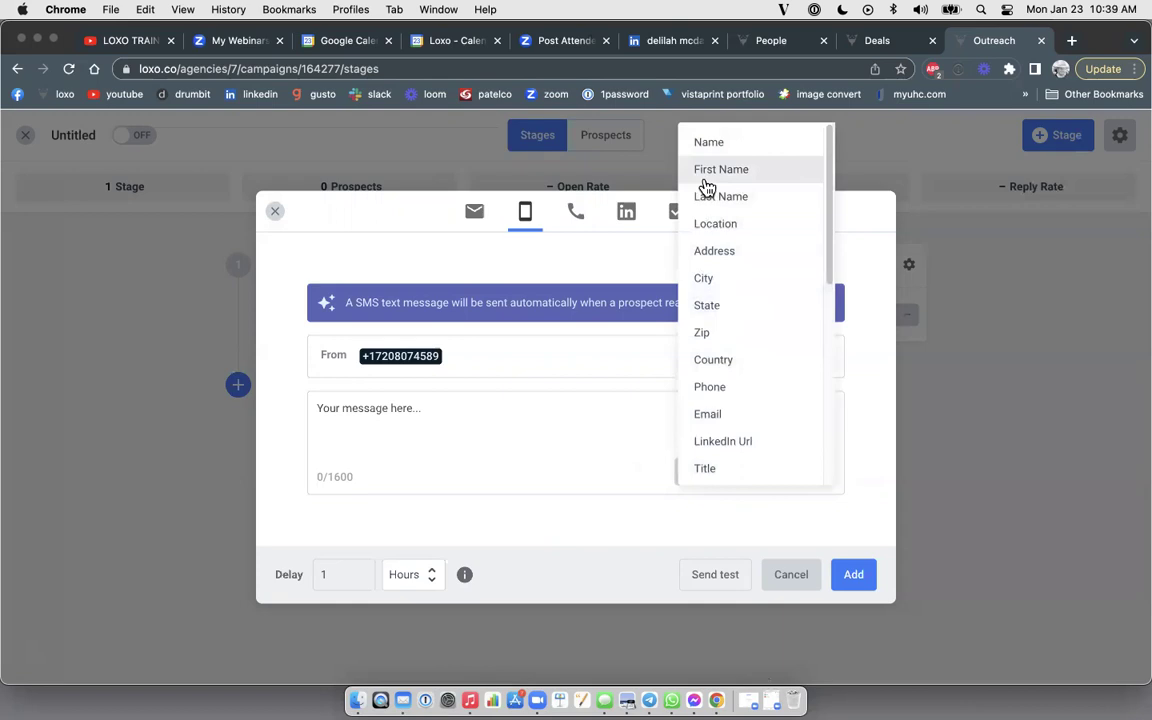
pyautogui.click(705, 184)
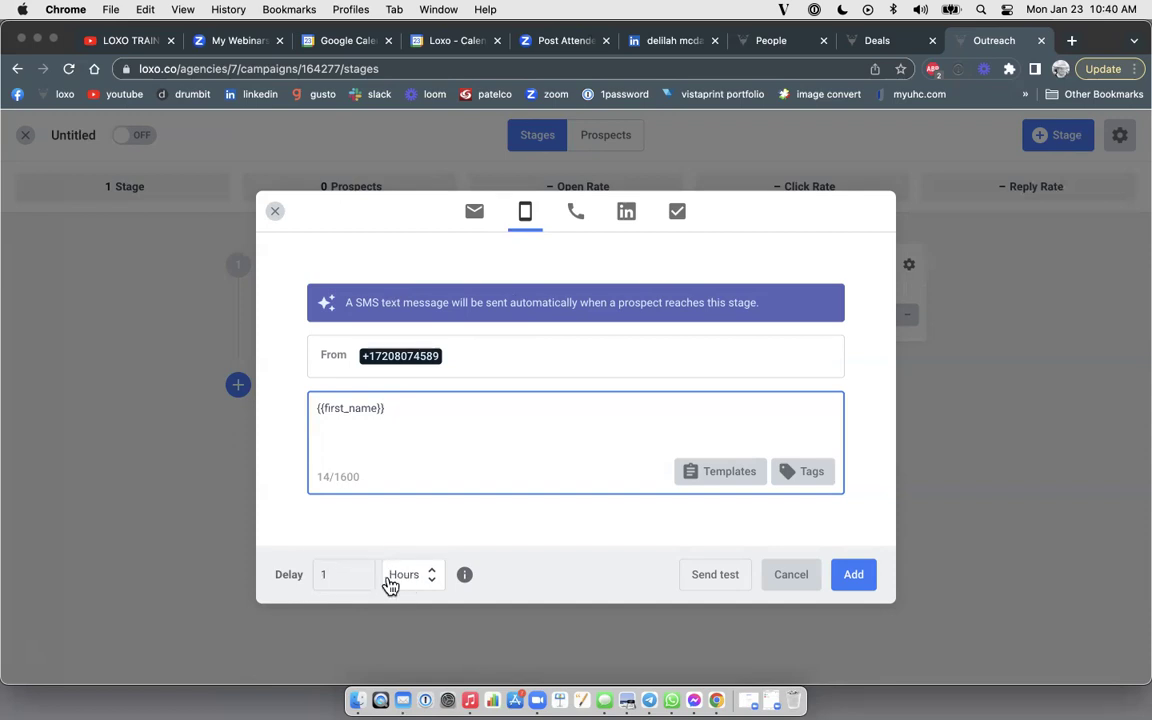
# Set the SMS stage's delay to 2 hours and add the stage to the campaign
pyautogui.click(432, 575)
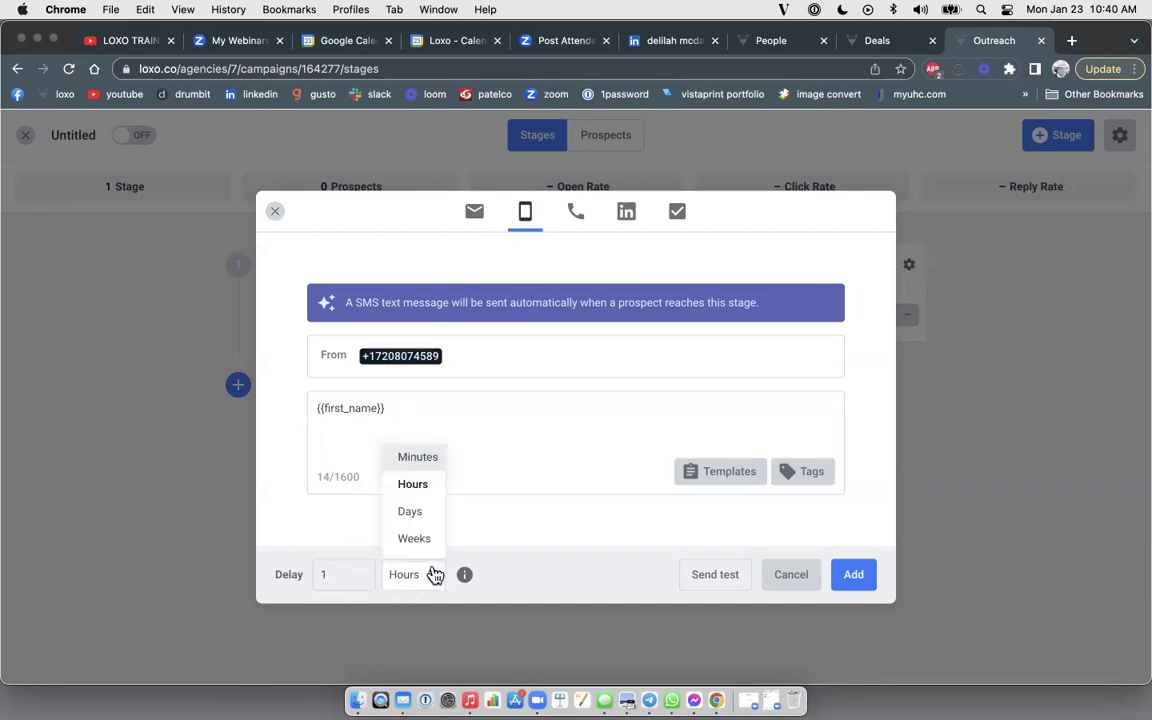
pyautogui.click(432, 513)
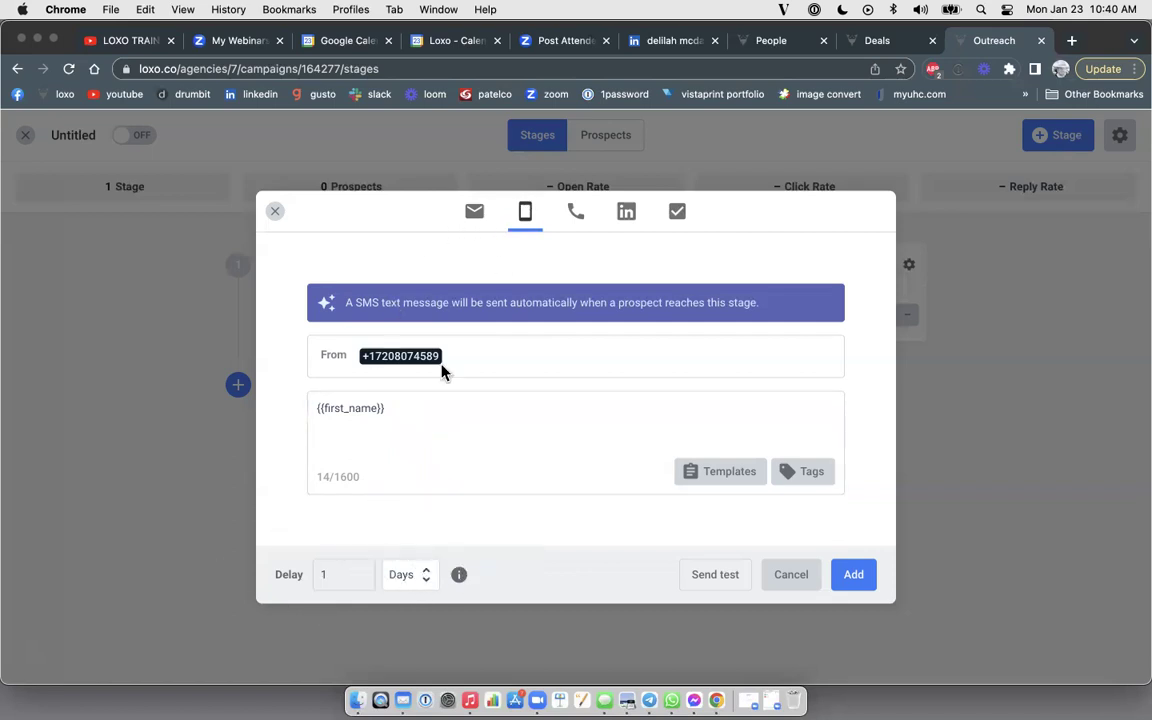
pyautogui.click(427, 575)
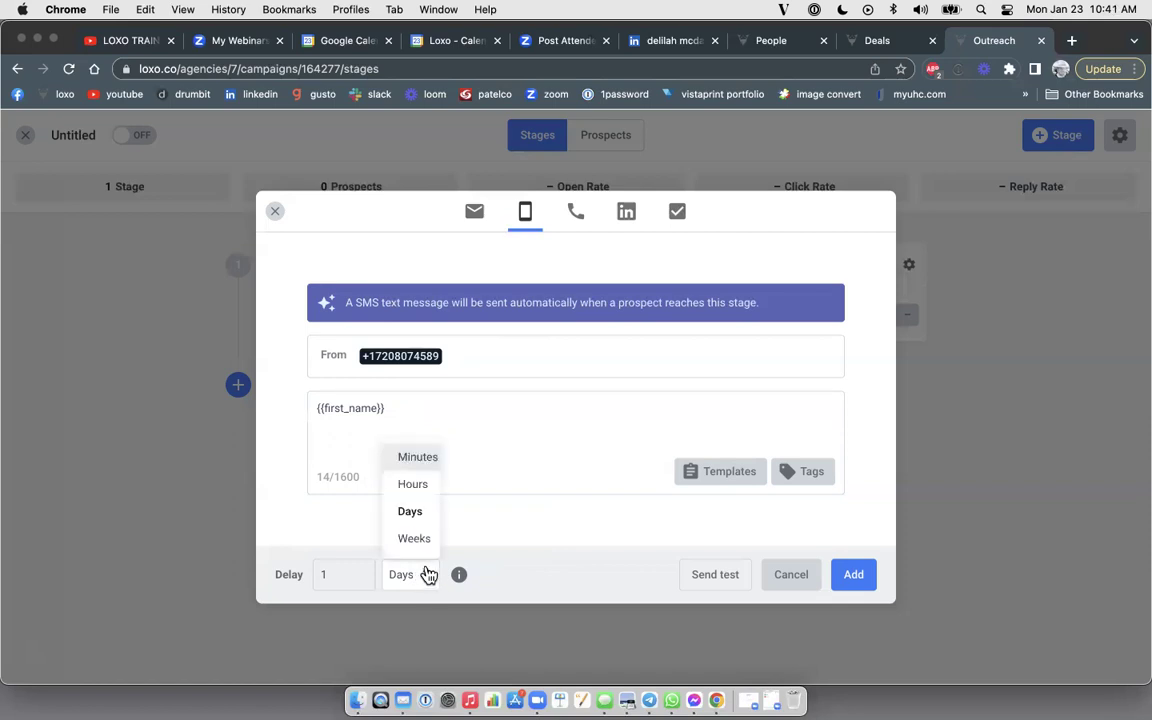
pyautogui.click(419, 484)
pyautogui.click(361, 571)
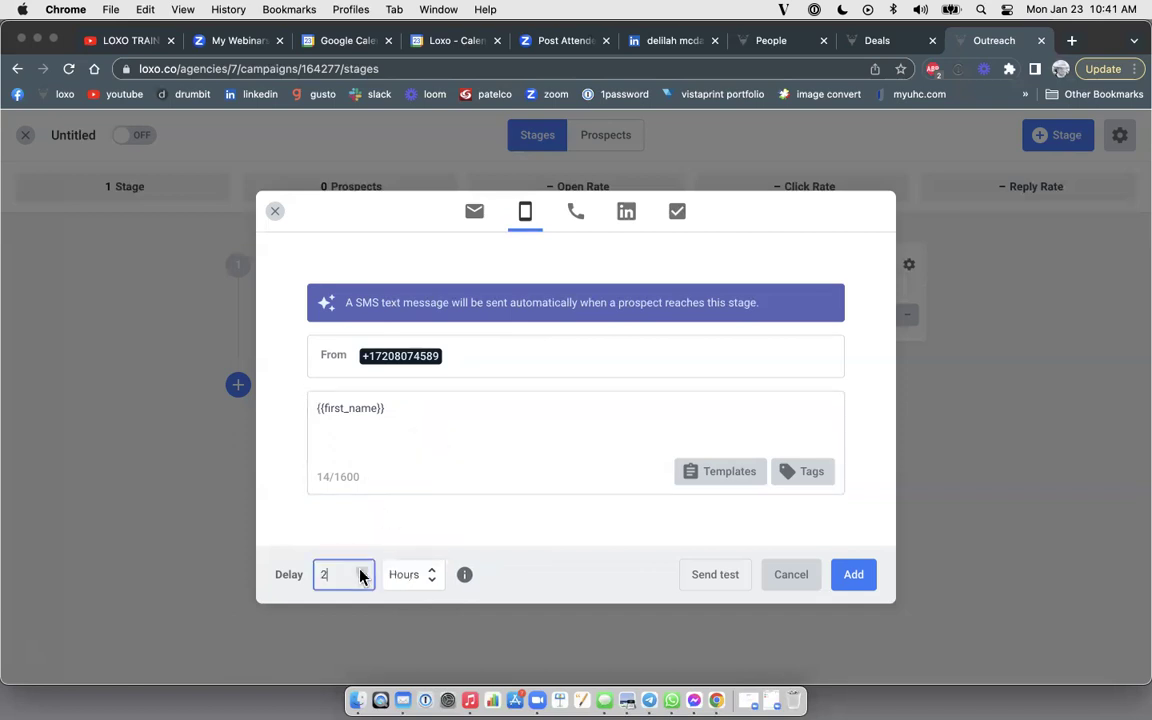
pyautogui.click(561, 584)
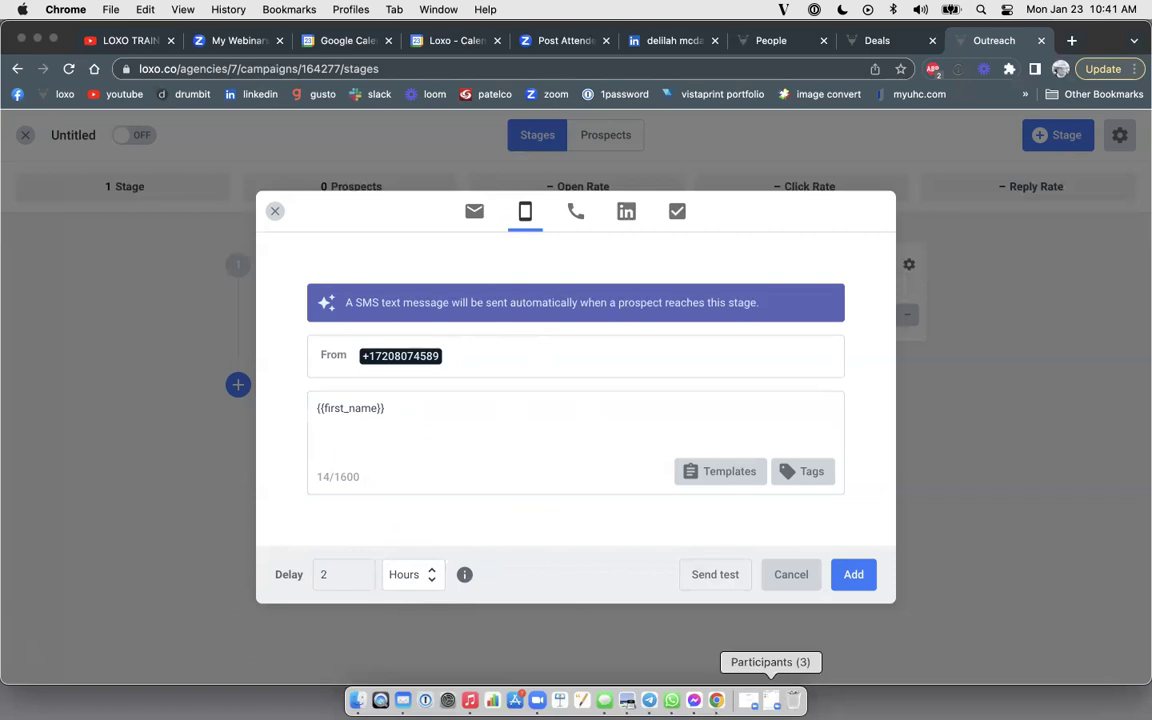
pyautogui.click(853, 575)
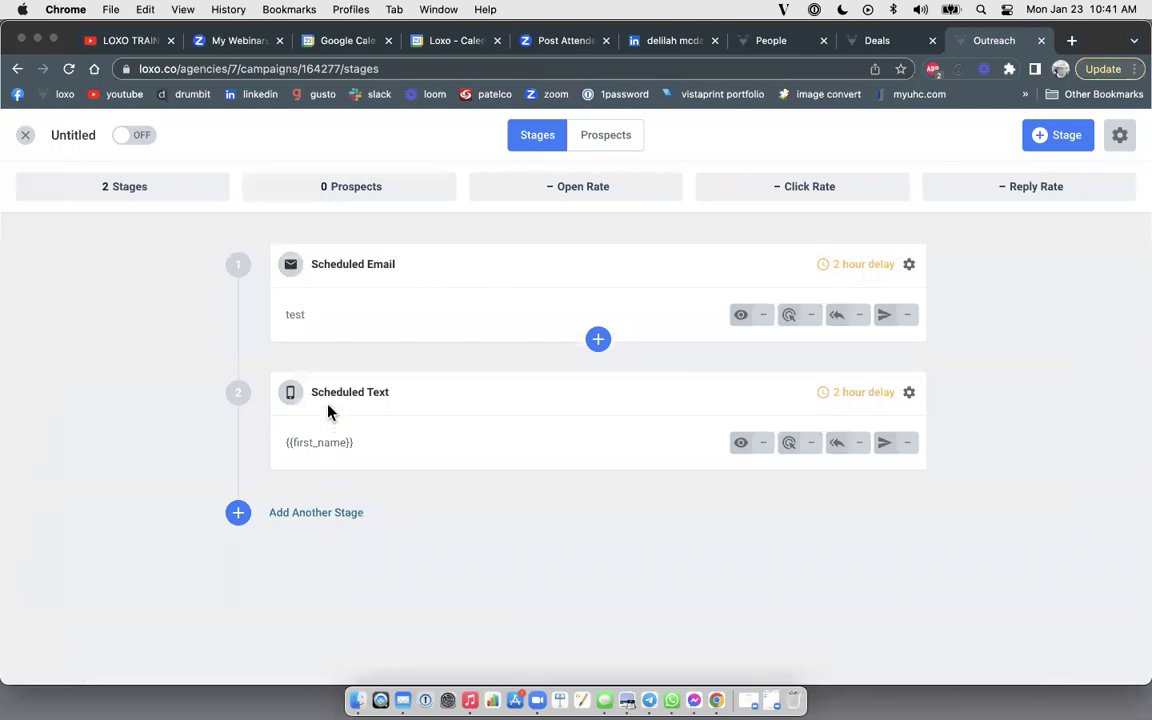
# Check the actions available for the scheduled email stage without applying one
pyautogui.click(909, 264)
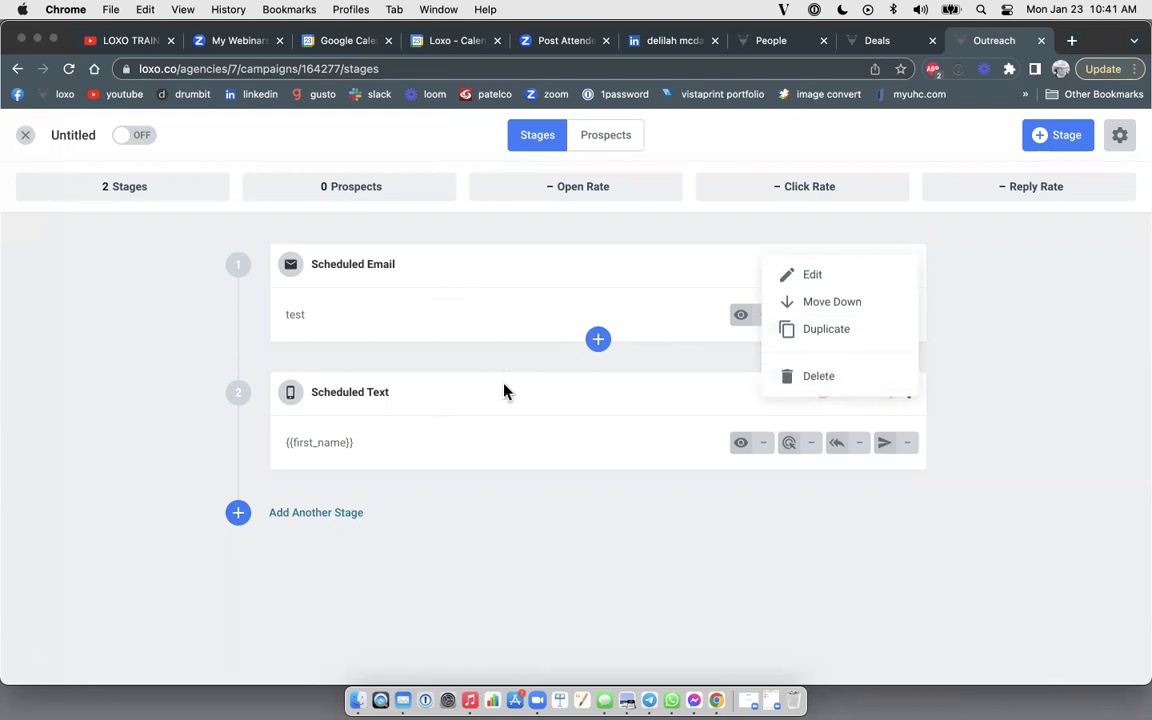
pyautogui.click(1003, 314)
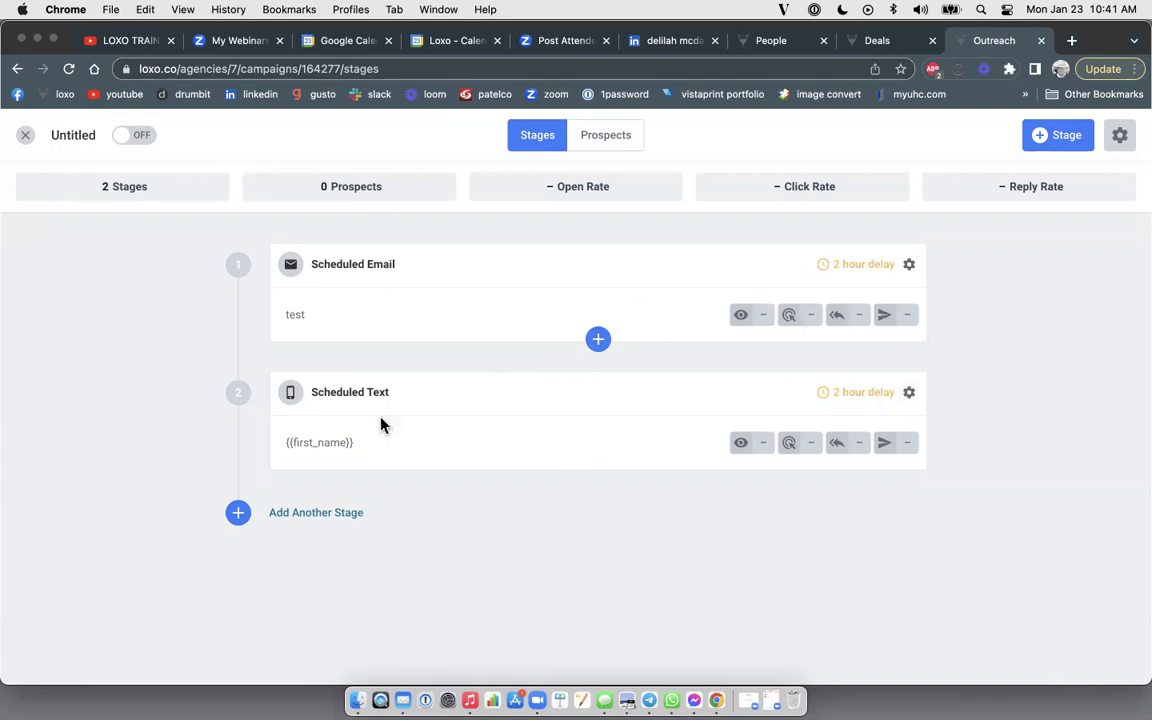
# Preview a call stage in a new stage dialog and switch its optional setting off and back on
pyautogui.click(312, 514)
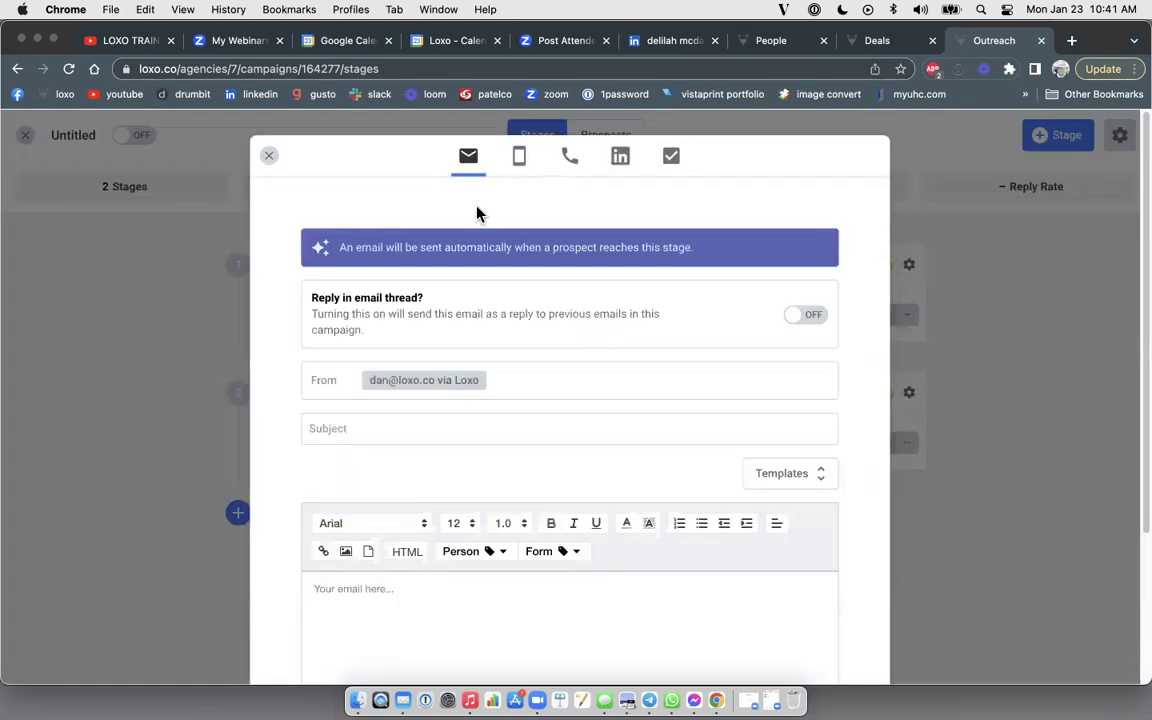
pyautogui.click(571, 162)
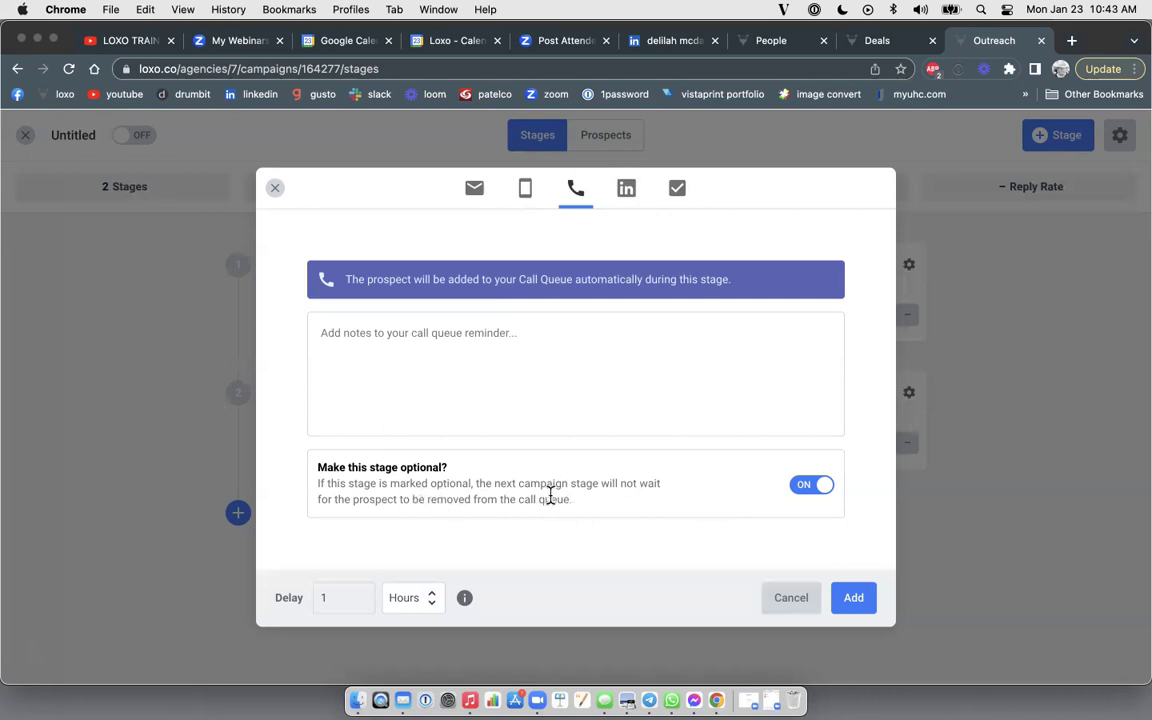
pyautogui.click(796, 499)
pyautogui.click(810, 489)
# Draft an automatic LinkedIn InMail stage with the First Name tag in its message
pyautogui.click(628, 190)
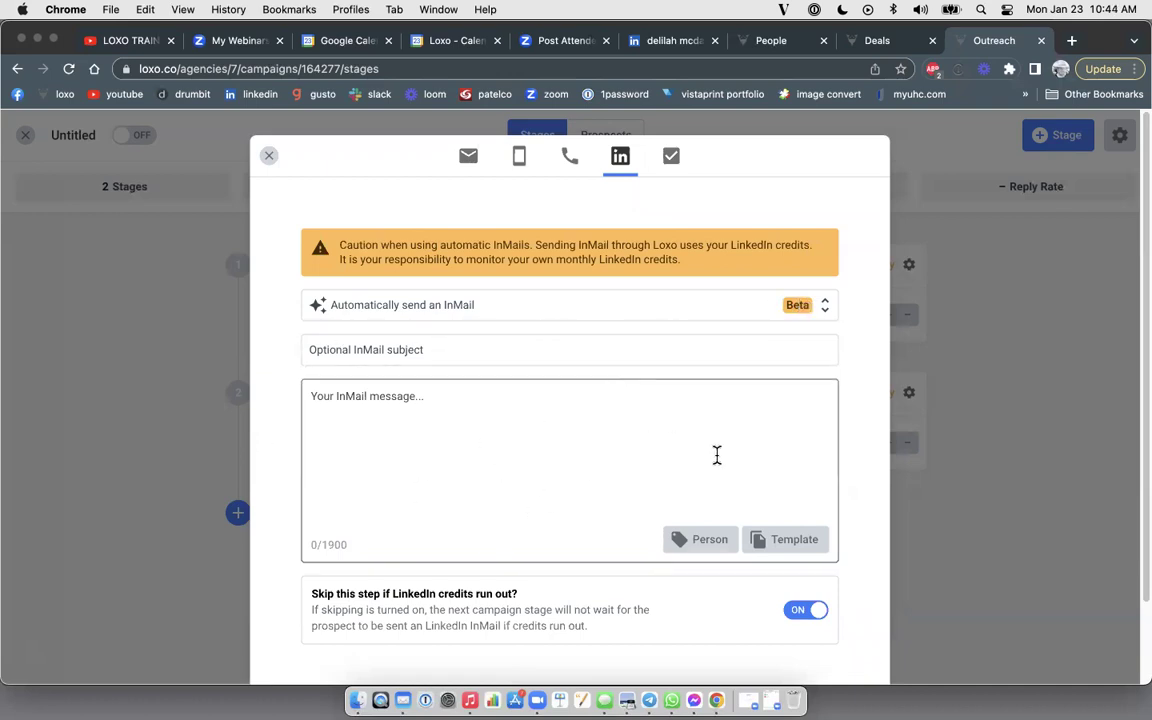
pyautogui.click(704, 545)
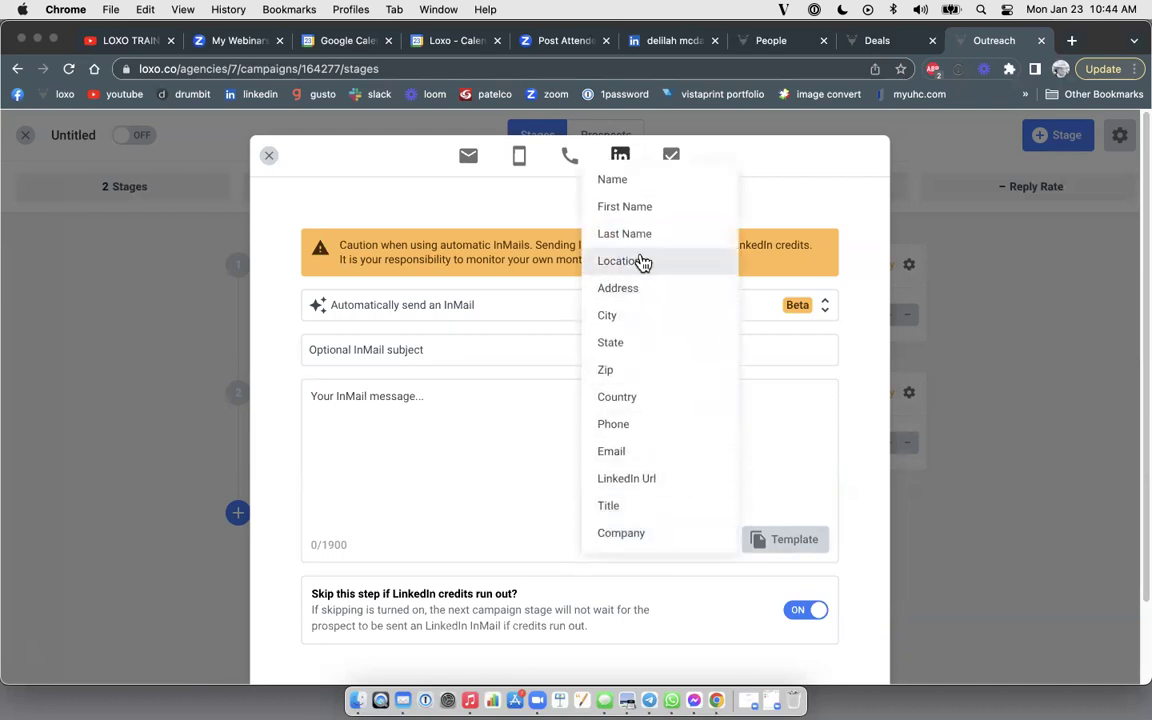
pyautogui.click(631, 206)
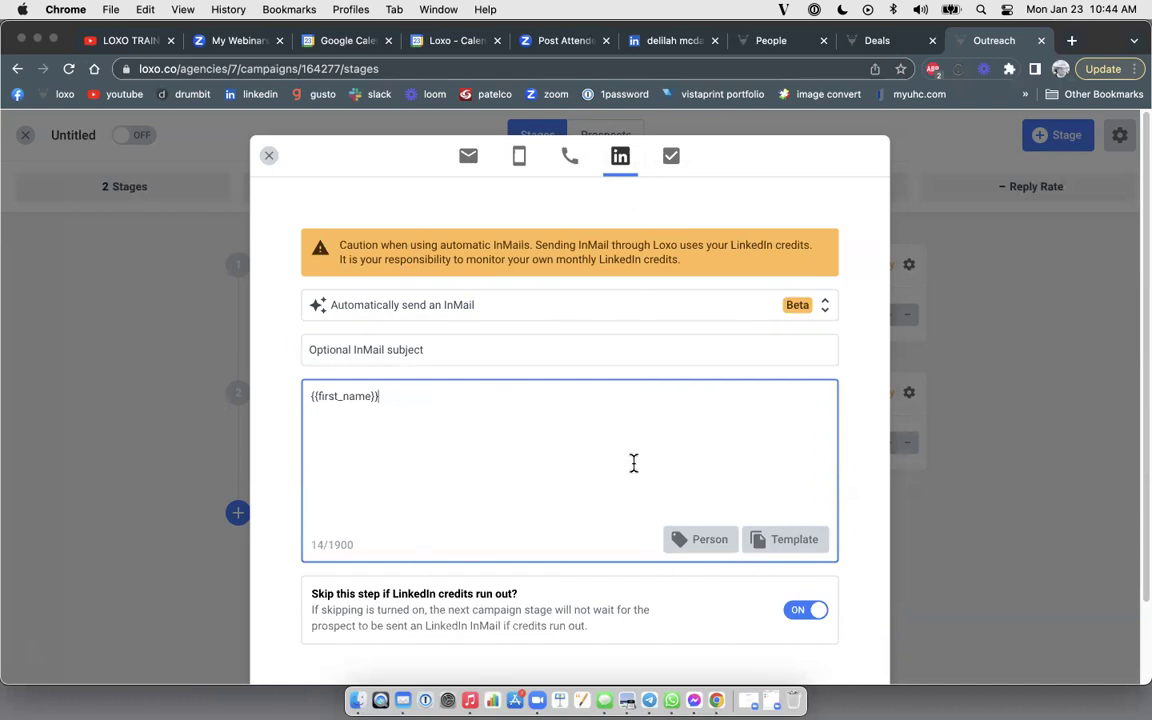
# Switch the InMail stage's option to skip the step when LinkedIn credits run out off and back on
pyautogui.scroll(-2, 630, 461)
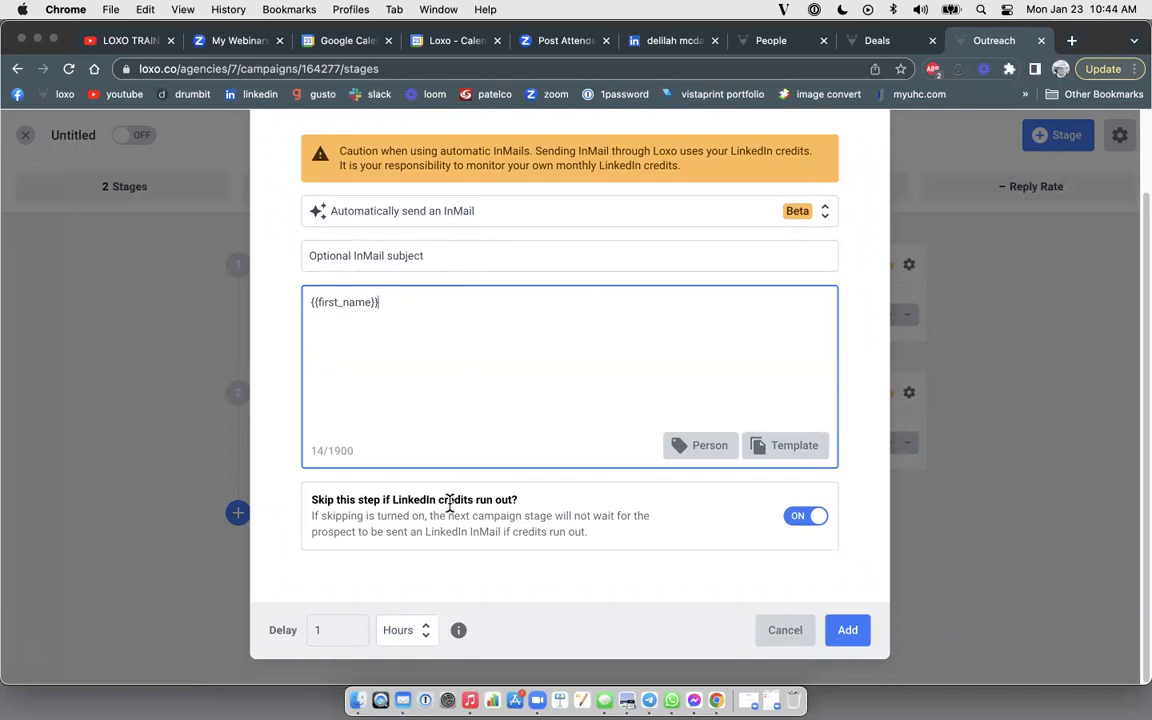
pyautogui.scroll(2, 450, 505)
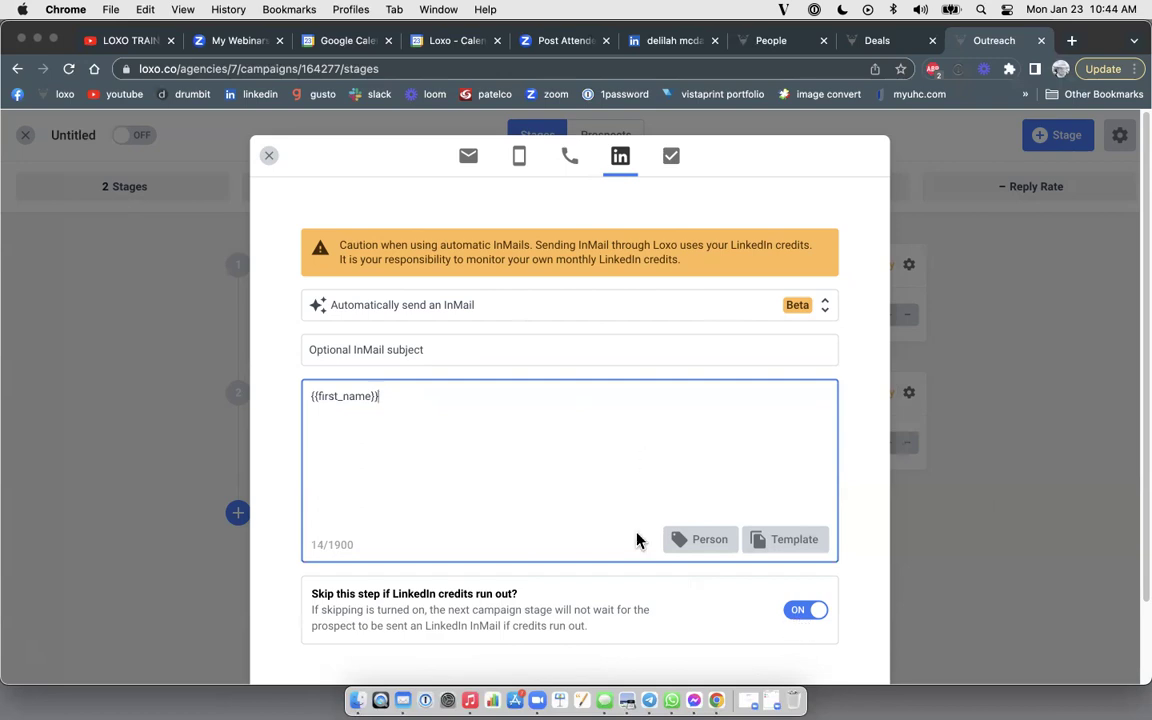
pyautogui.click(802, 616)
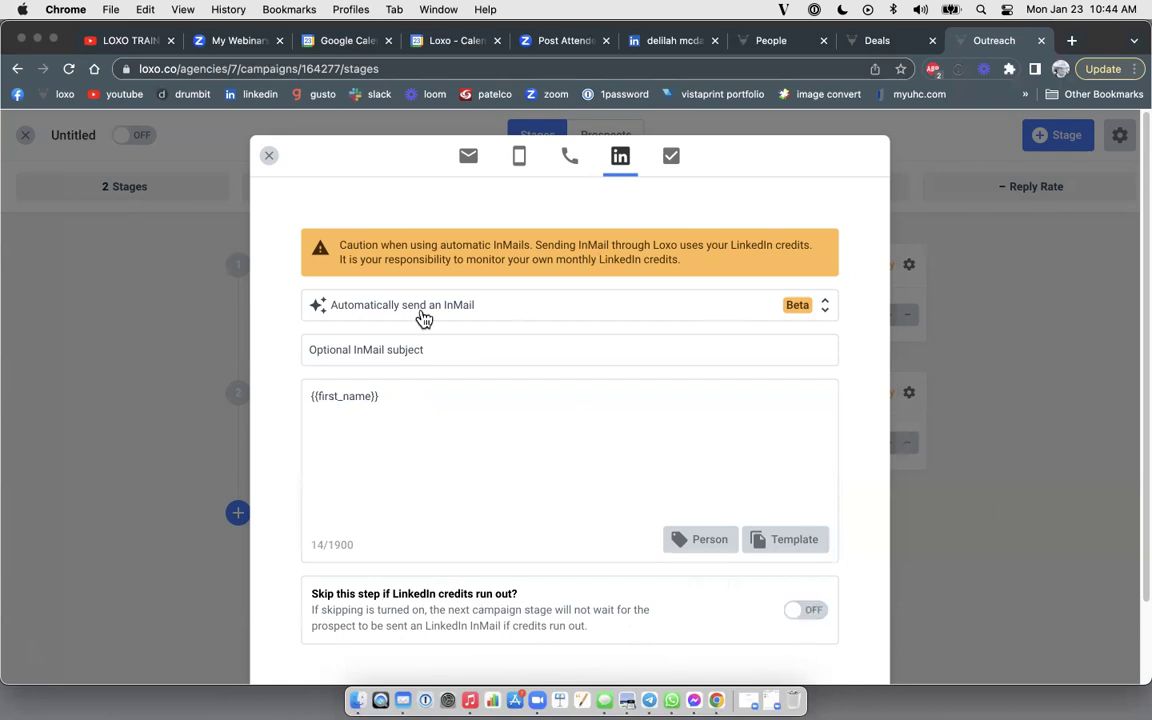
pyautogui.click(452, 527)
pyautogui.click(686, 620)
pyautogui.click(808, 611)
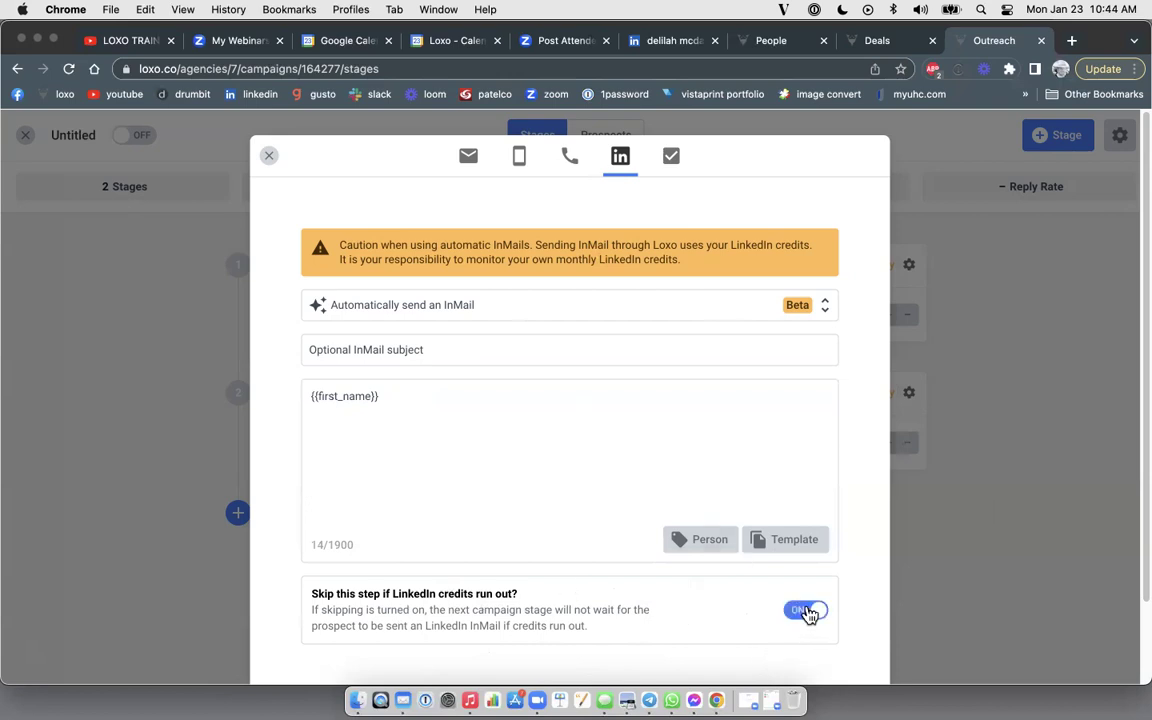
# Try the LinkedIn stage's reminder types for requesting a connection and for viewing/following, and check the remaining action types
pyautogui.click(826, 314)
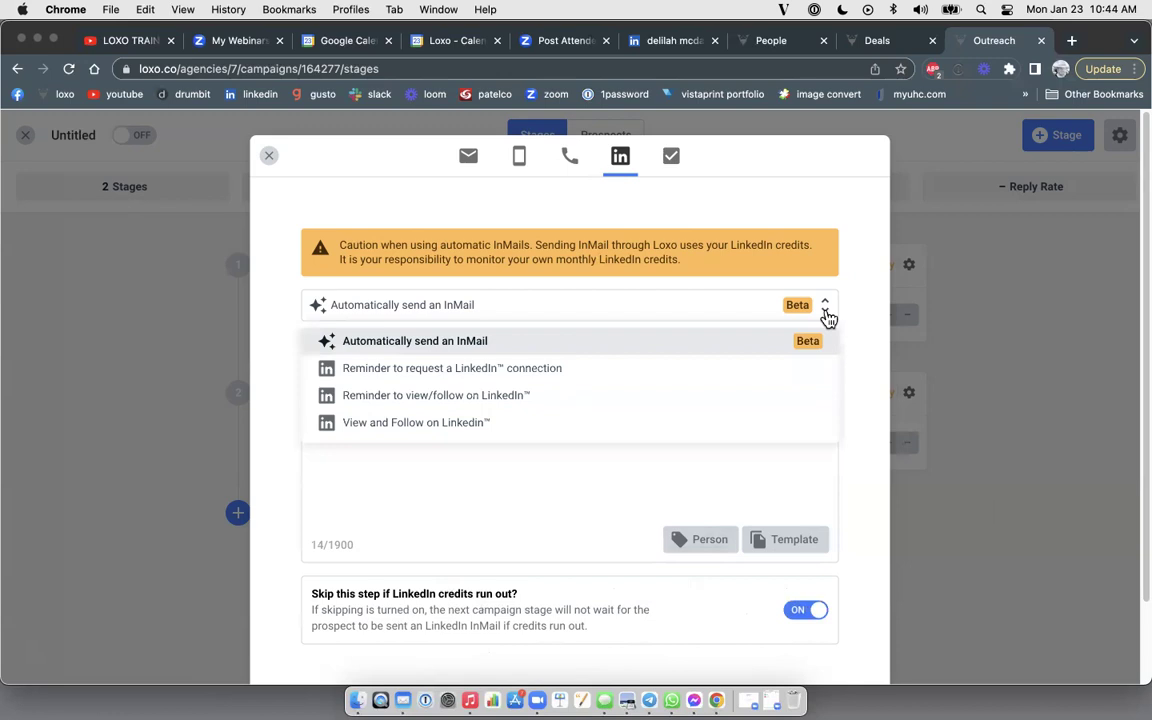
pyautogui.click(475, 369)
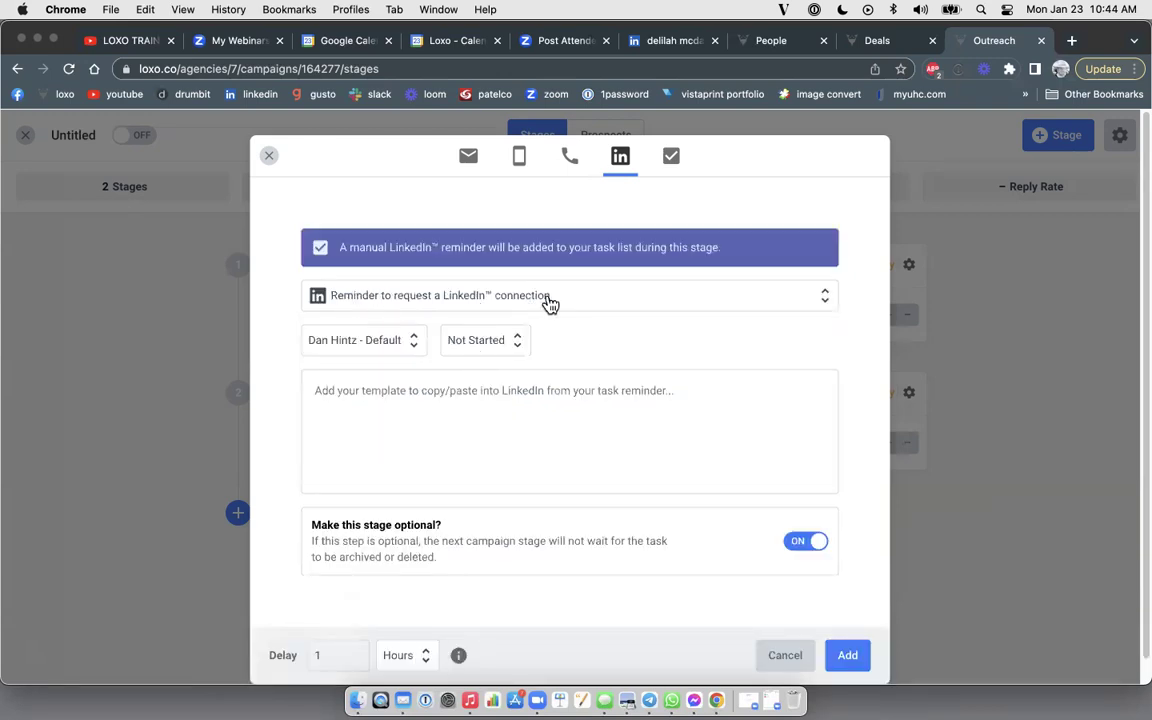
pyautogui.click(830, 297)
pyautogui.click(579, 383)
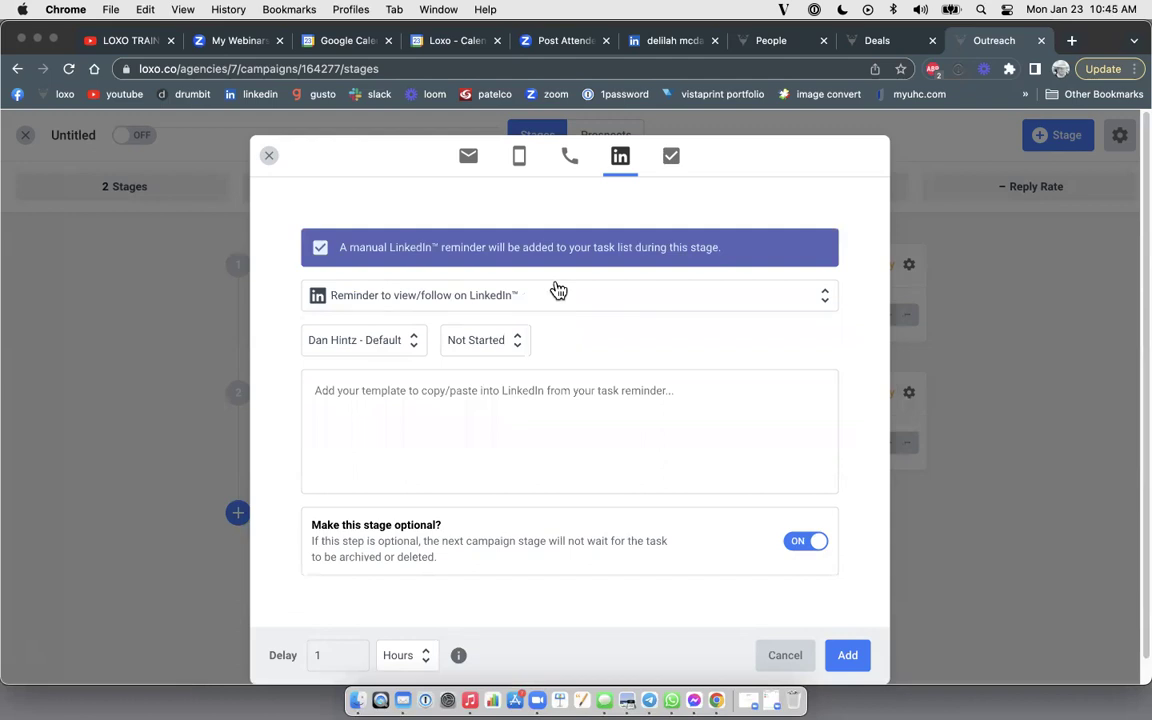
pyautogui.click(750, 297)
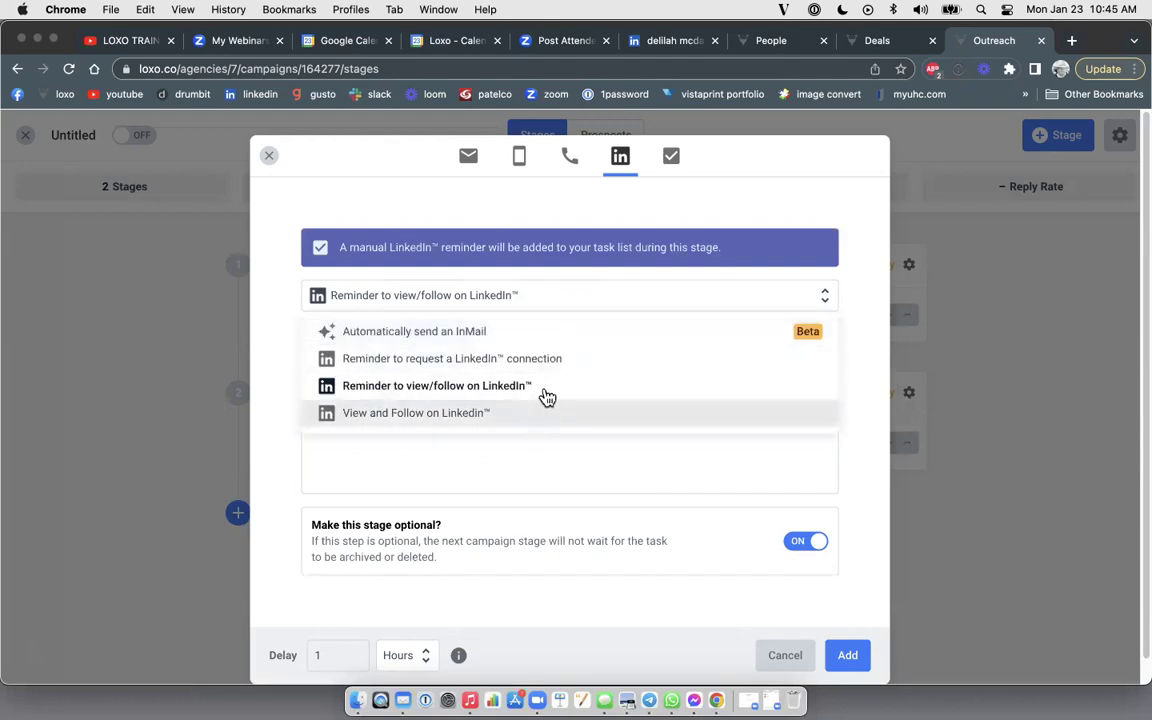
pyautogui.click(853, 287)
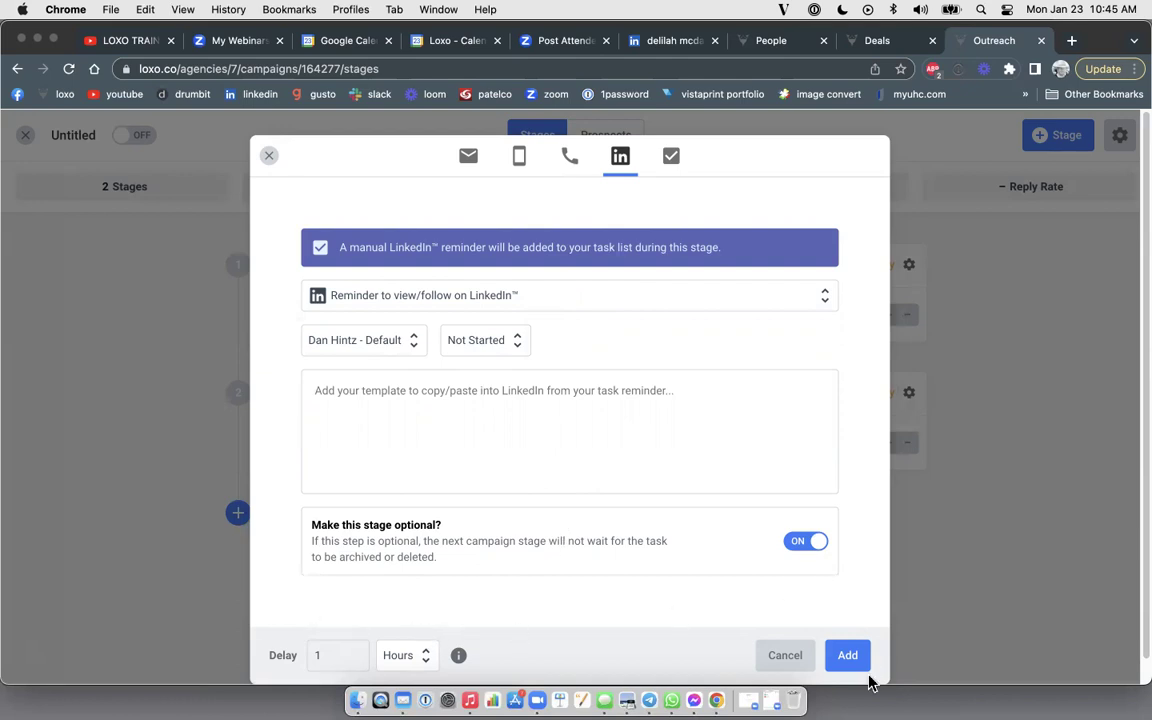
# Examine the manual task reminder stage's options and close the stage dialog without adding it
pyautogui.click(676, 157)
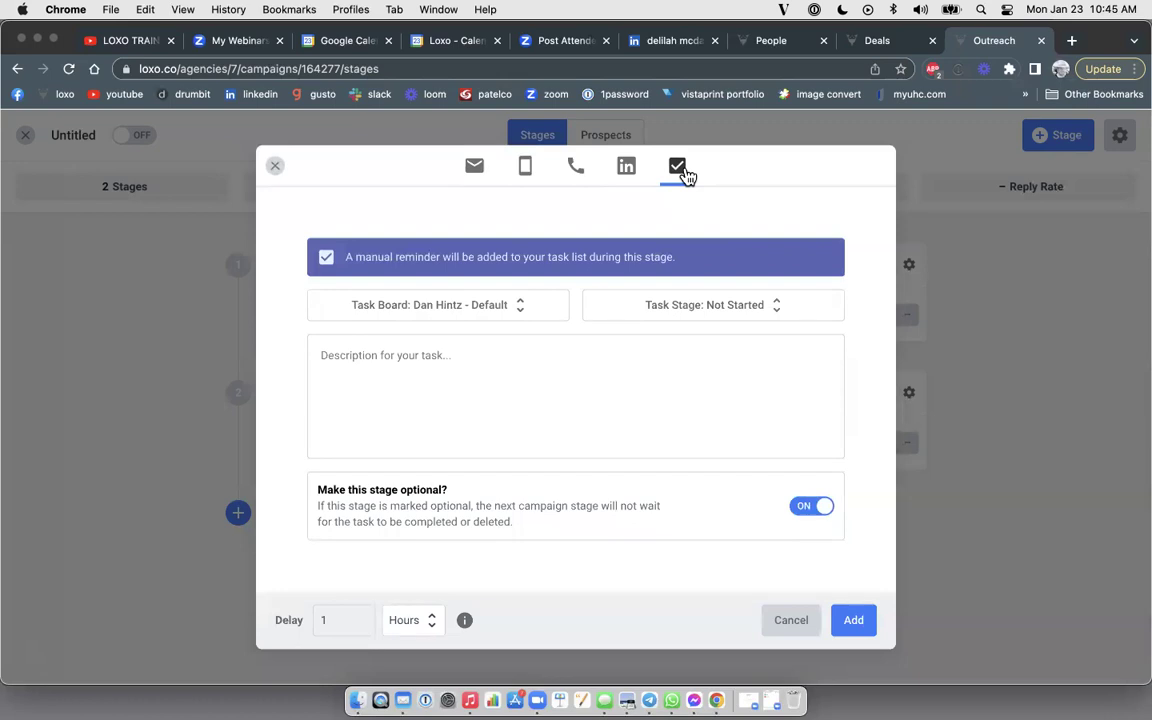
pyautogui.click(272, 166)
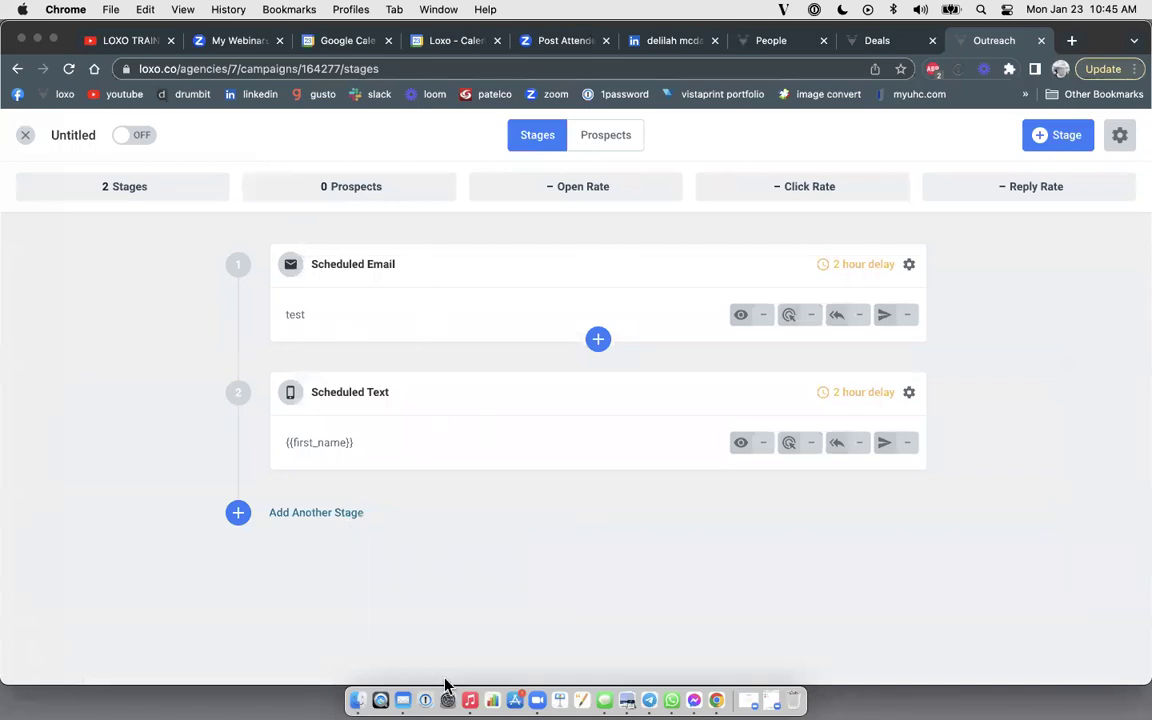
# Open the campaign settings and try the Shared with team and Respect operating hours options, leaving both off
pyautogui.click(1121, 137)
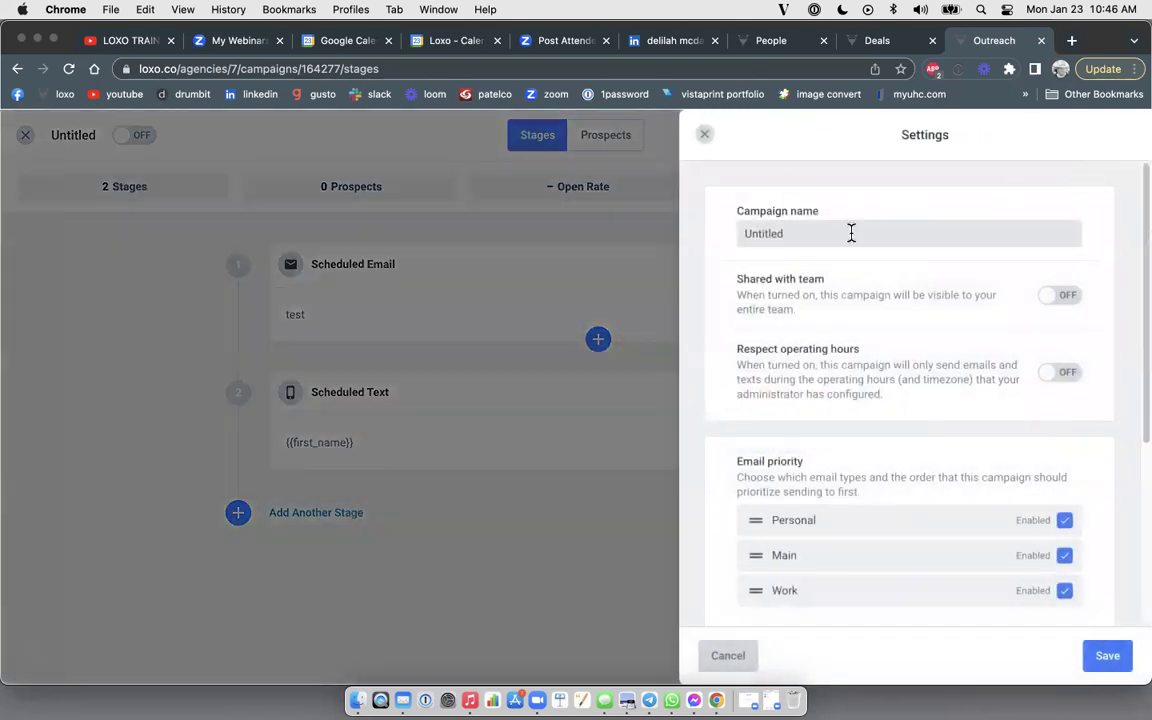
pyautogui.click(1060, 298)
pyautogui.click(1072, 296)
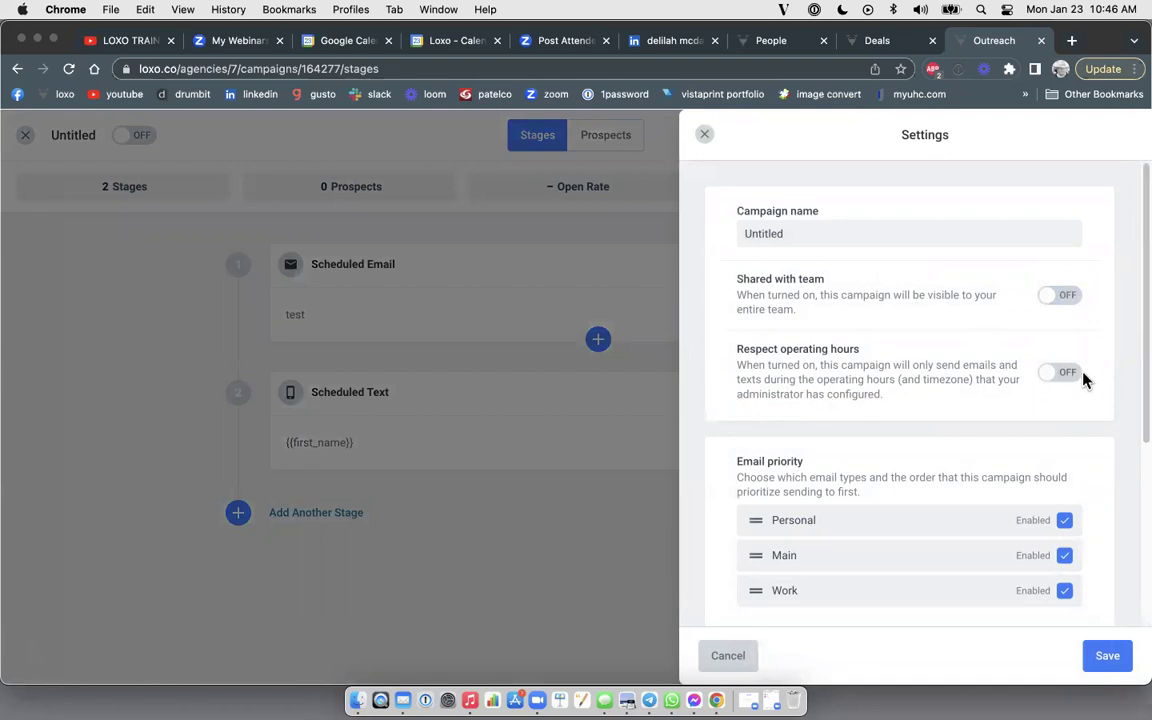
pyautogui.click(1066, 376)
pyautogui.click(1066, 376)
# Leave only Work enabled in the email priority and SMS priority lists, disabling Personal, Main and Corporate (Direct)
pyautogui.scroll(-3, 882, 310)
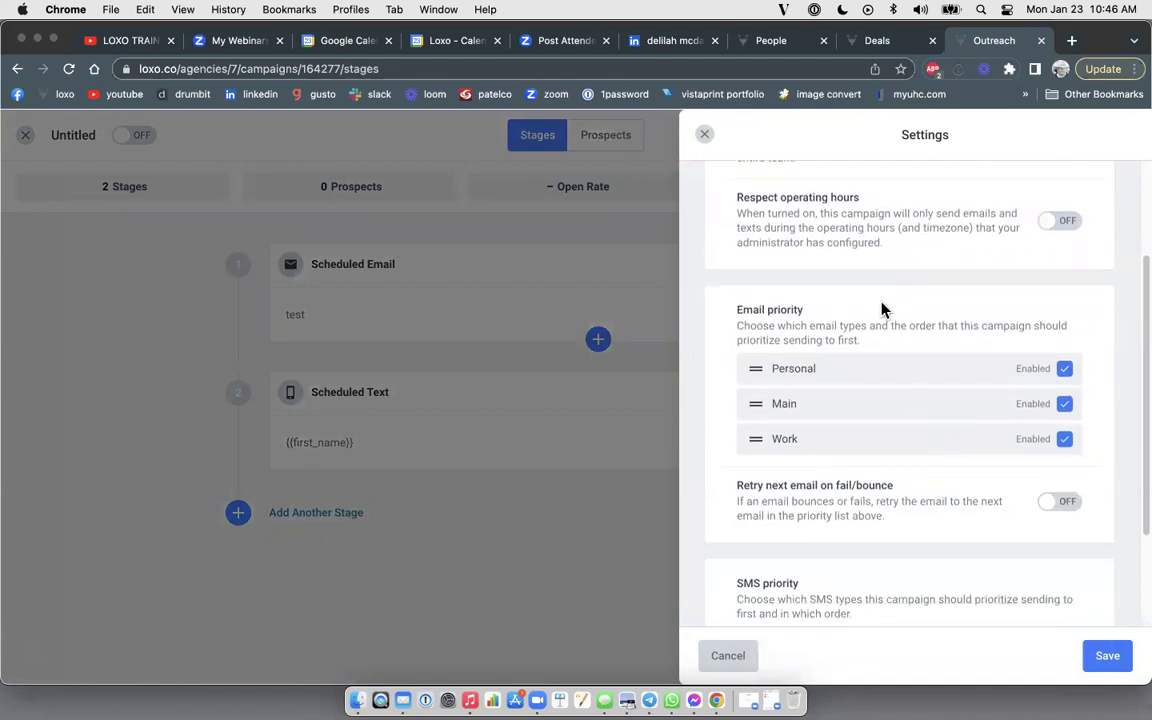
pyautogui.scroll(-3, 900, 446)
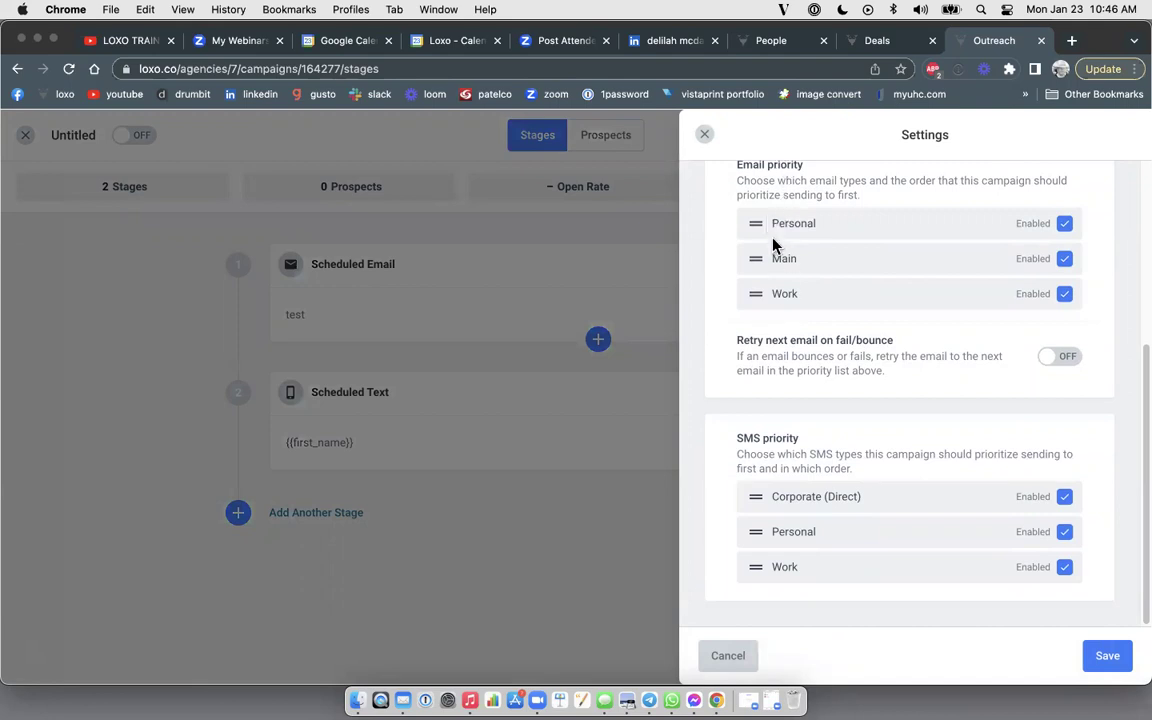
pyautogui.click(1066, 294)
pyautogui.click(1066, 259)
pyautogui.click(1064, 224)
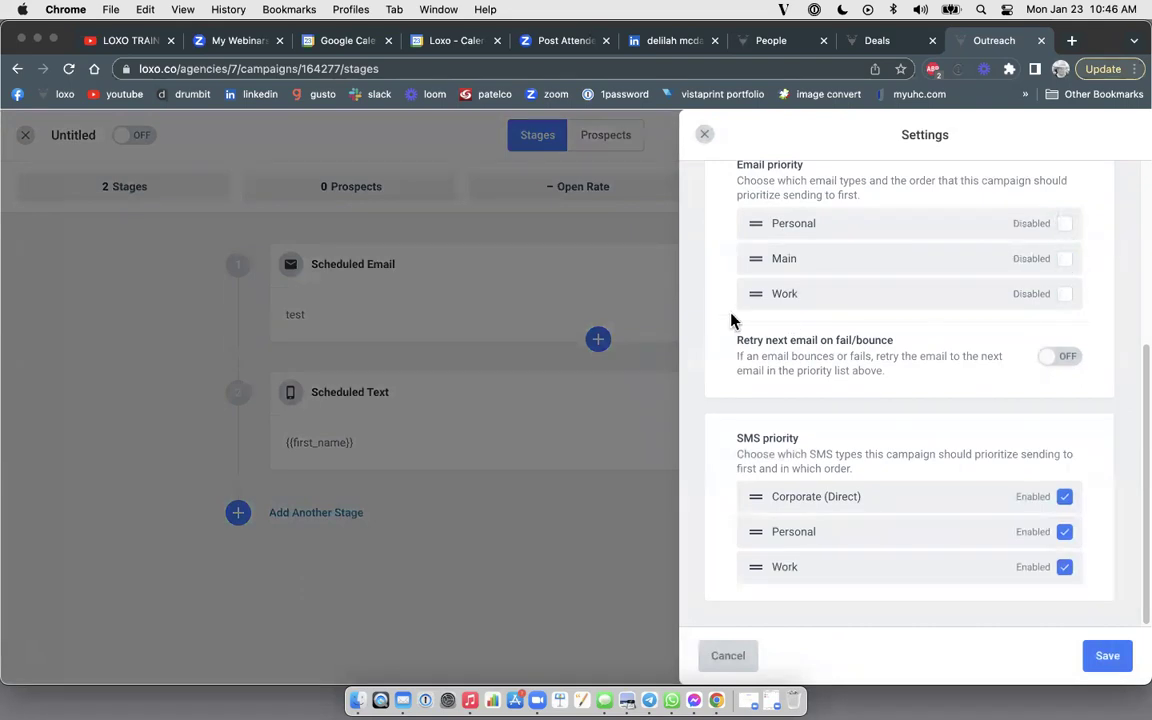
pyautogui.click(1066, 294)
pyautogui.click(1066, 500)
pyautogui.click(1064, 533)
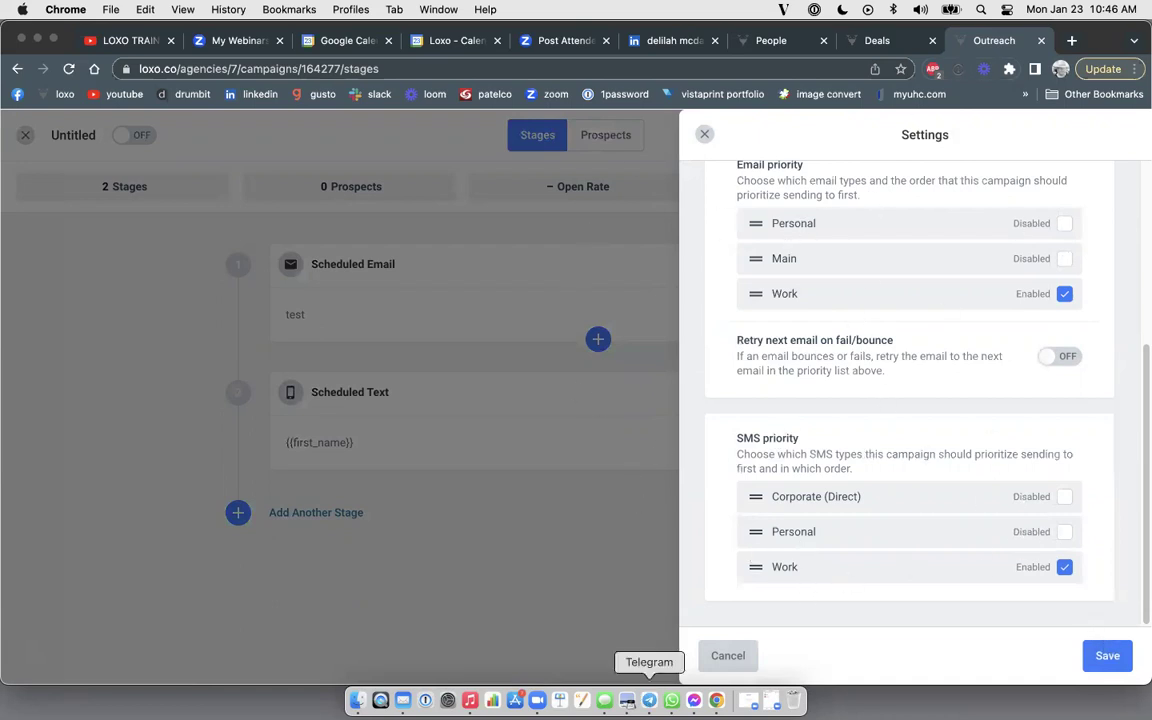
# Discard the campaign settings changes and search by first name for people to add as campaign prospects
pyautogui.click(726, 656)
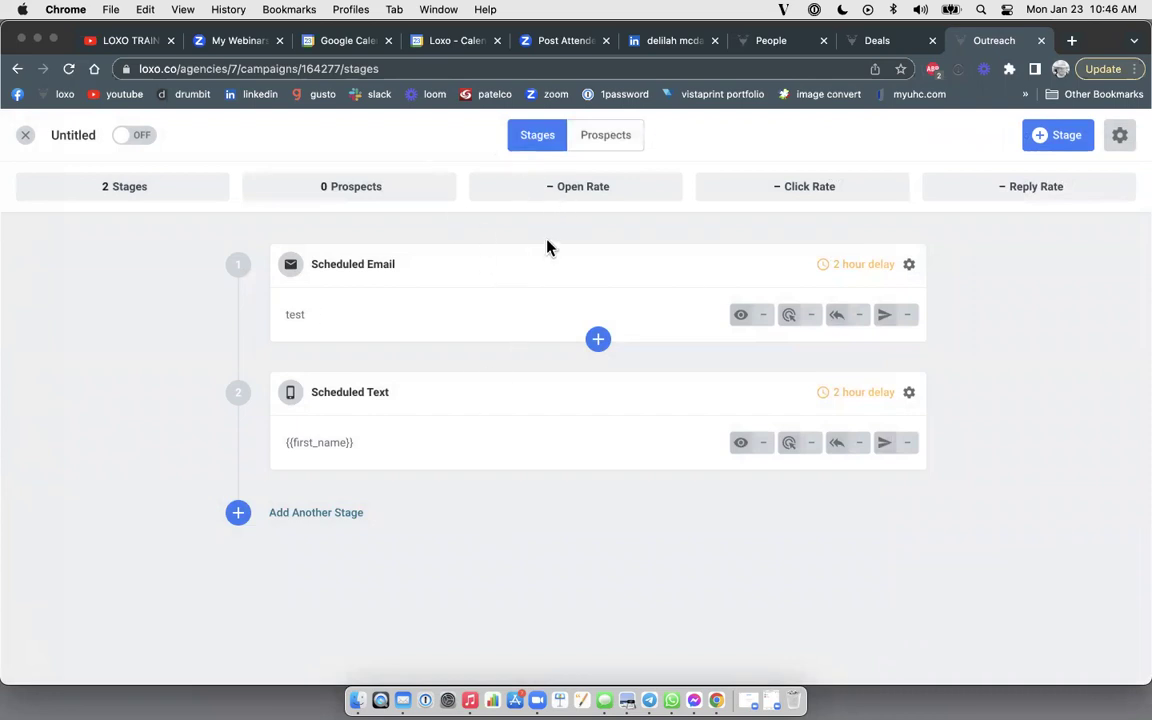
pyautogui.click(617, 140)
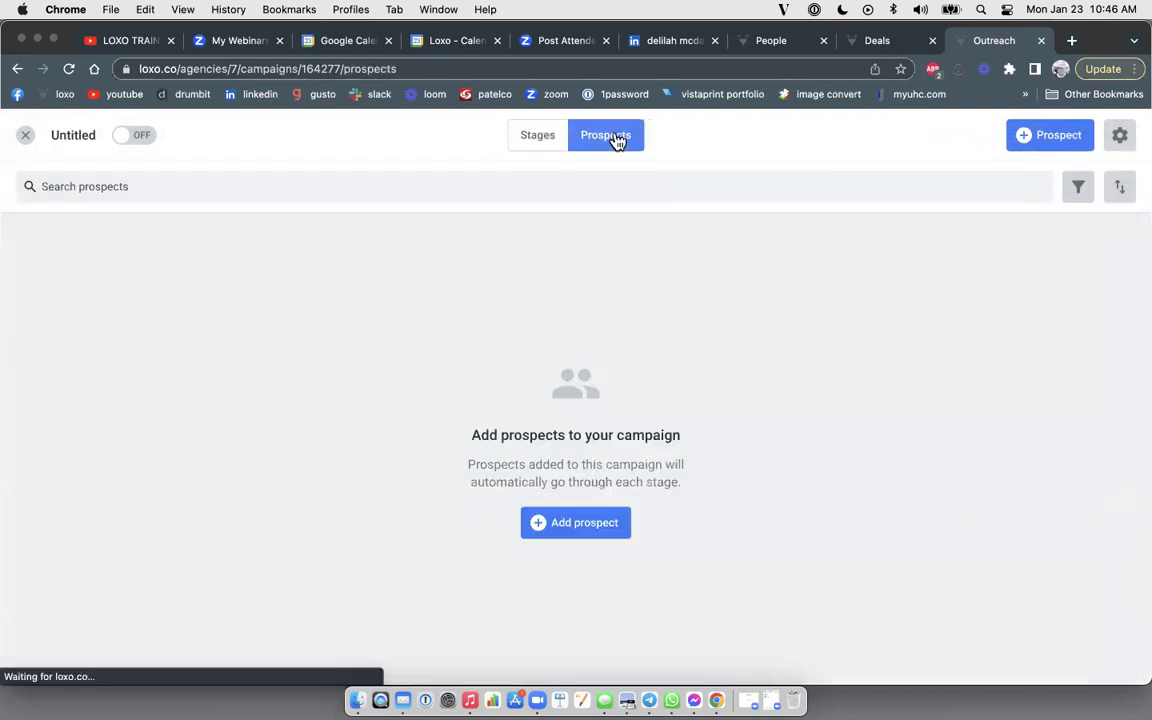
pyautogui.click(1066, 139)
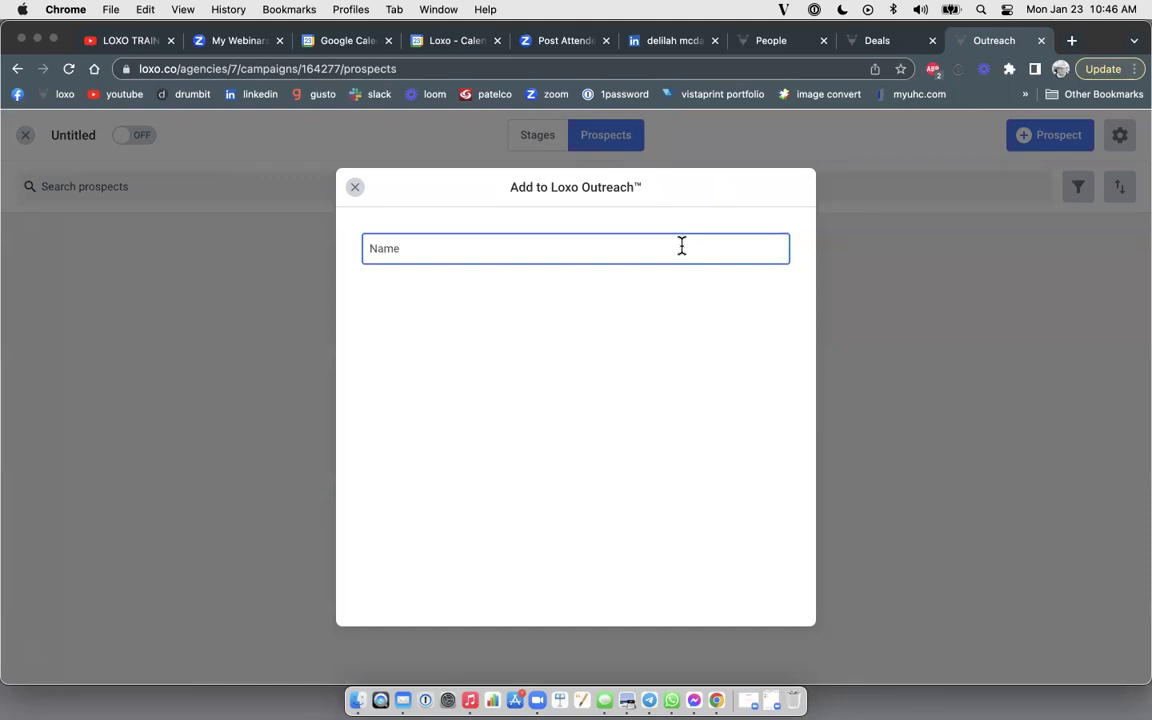
pyautogui.write('bob')
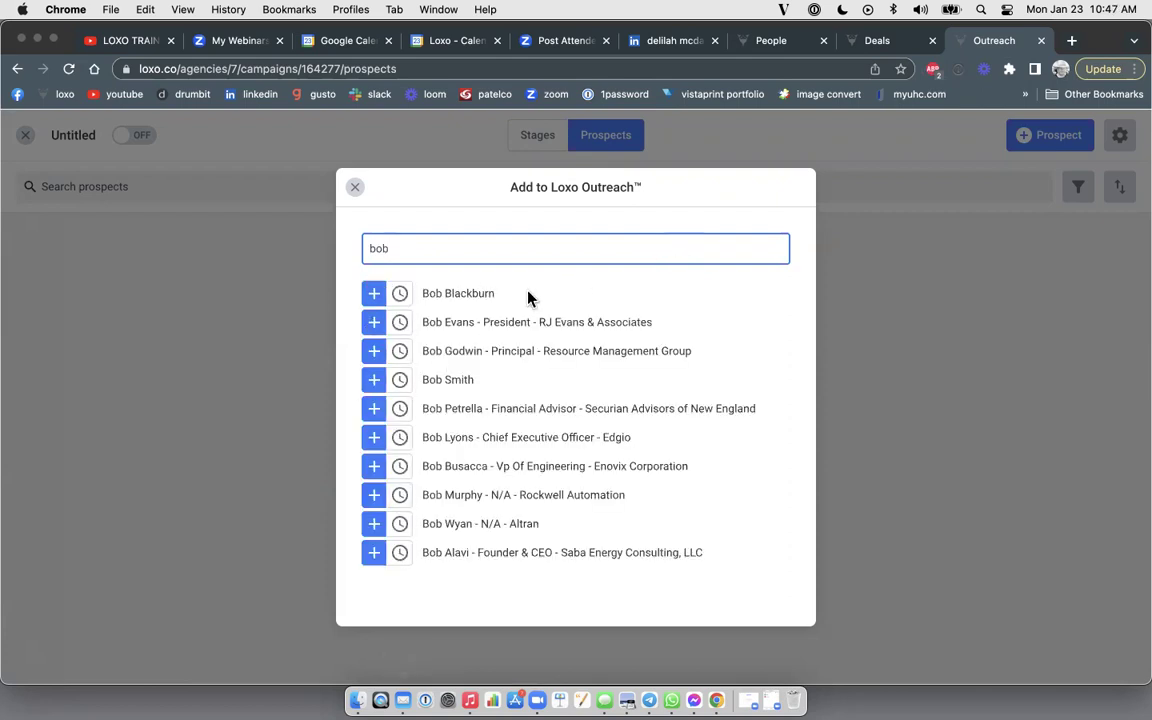
# Add three search results as prospects: the fourth person listed, the Enovix Corporation Vp Of Engineering and the Altran contact
pyautogui.click(372, 383)
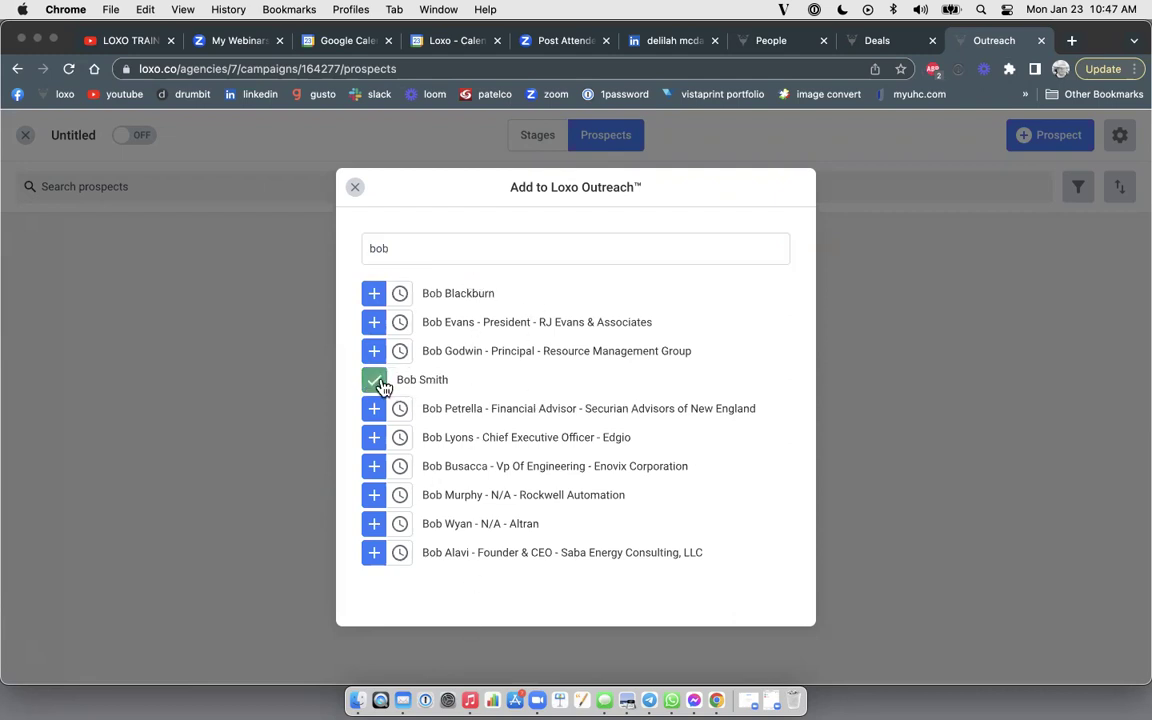
pyautogui.click(377, 472)
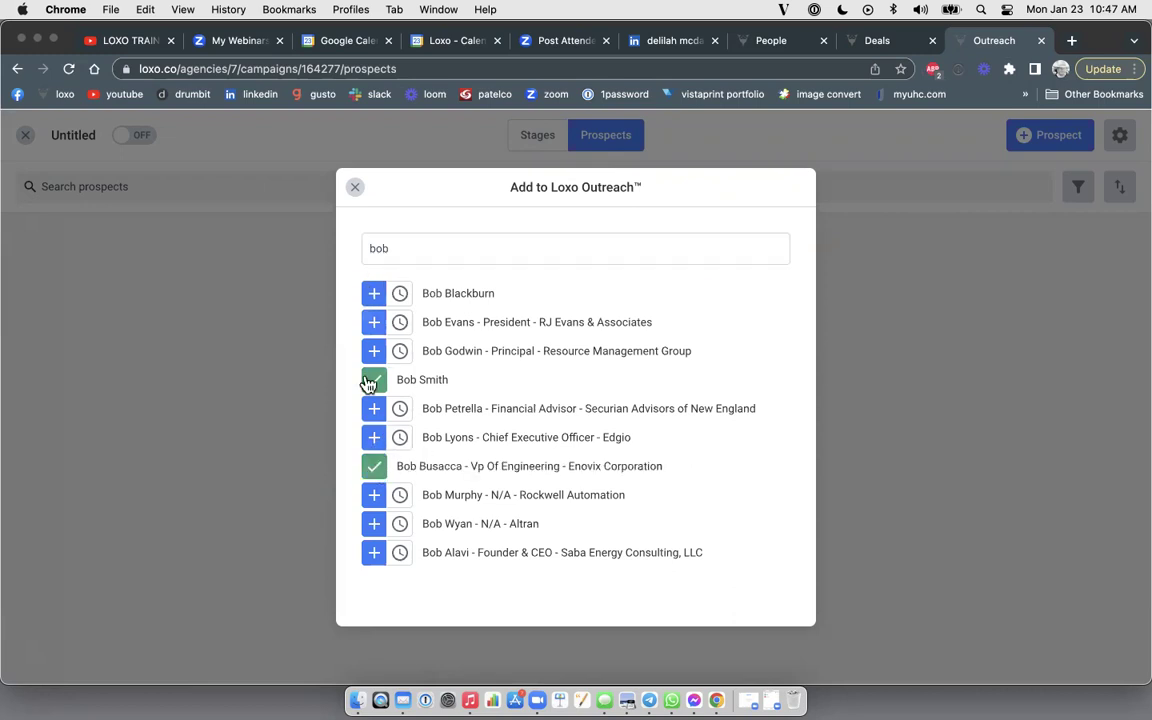
pyautogui.click(374, 528)
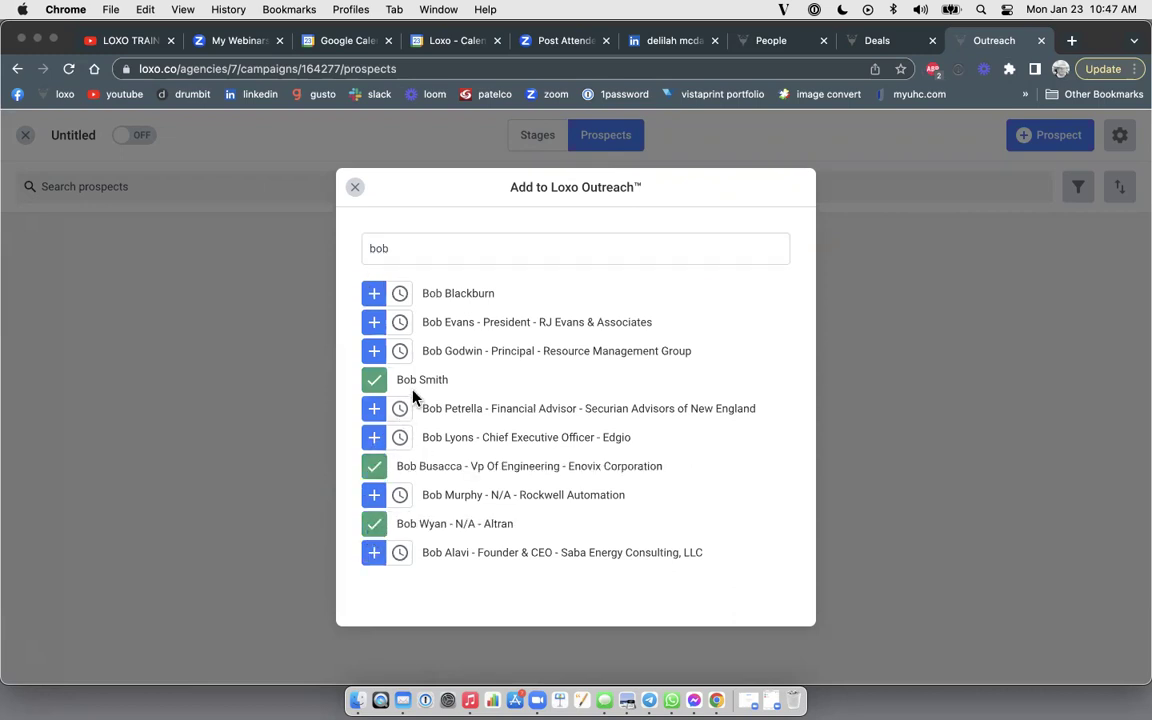
pyautogui.click(354, 188)
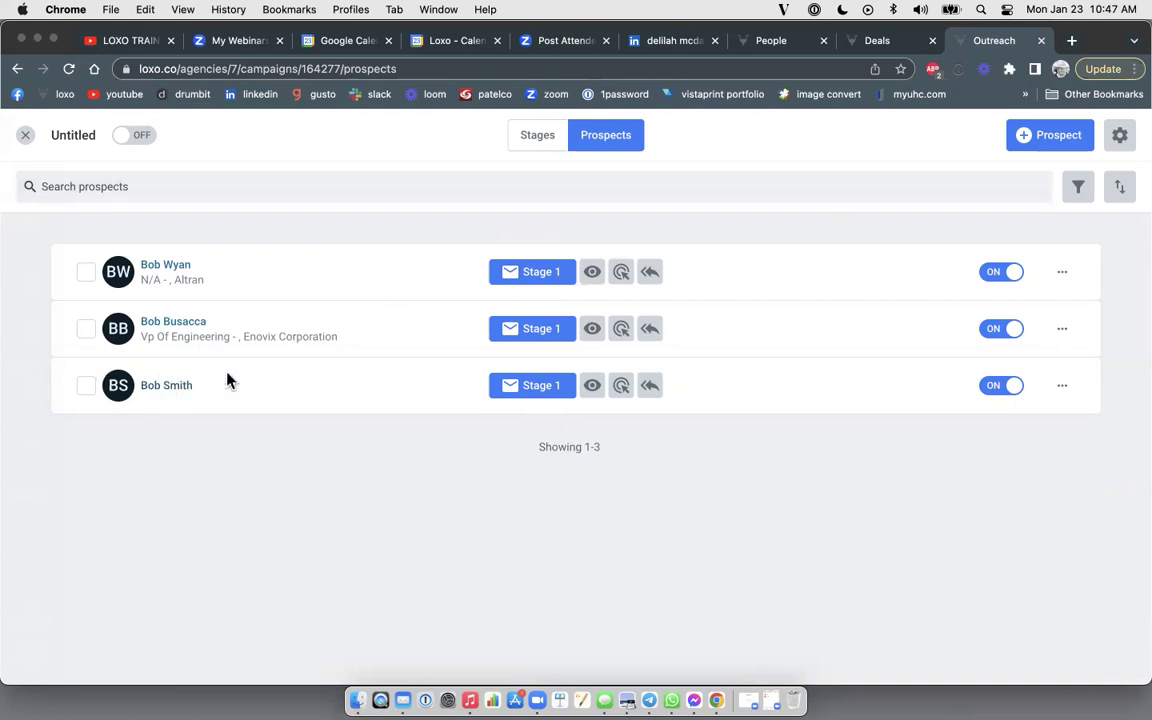
# Select the last prospect in the campaign and check the further actions offered for that prospect
pyautogui.click(86, 387)
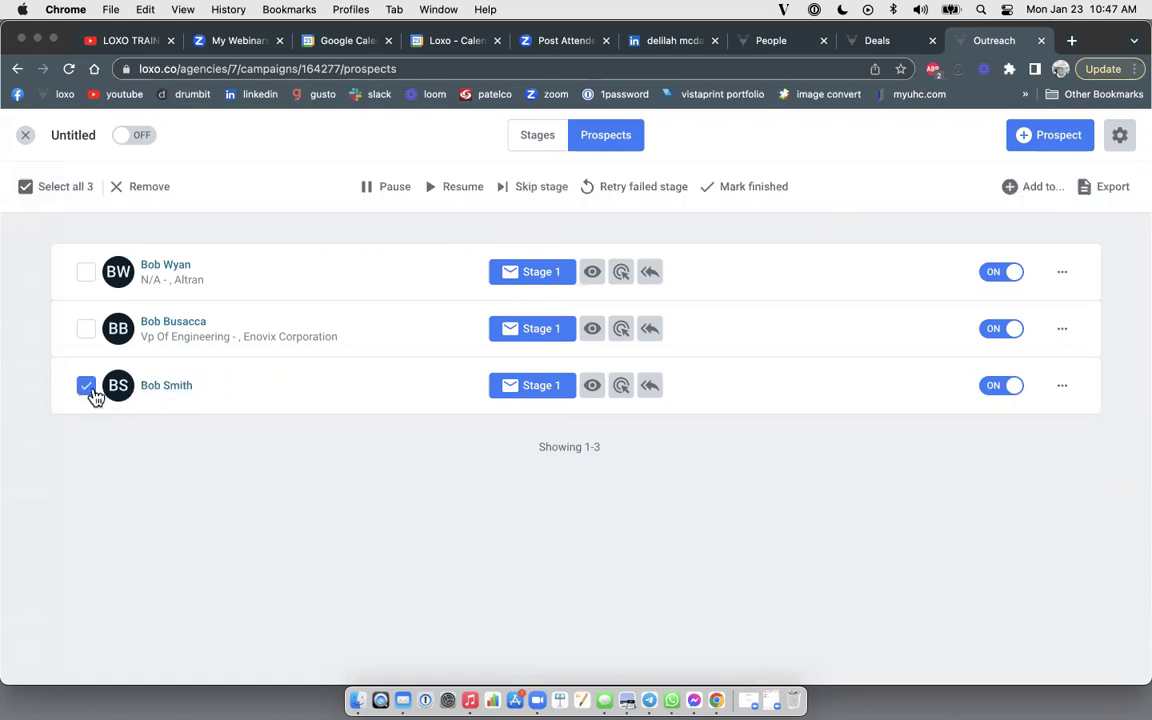
pyautogui.click(1064, 386)
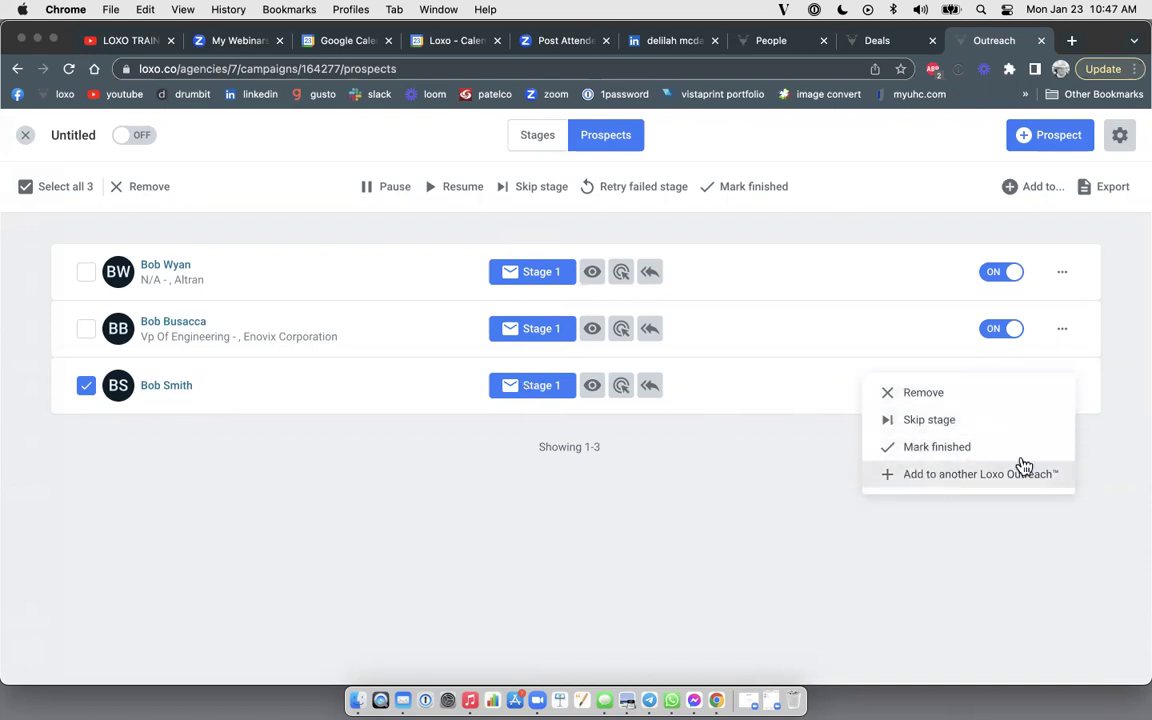
pyautogui.click(692, 484)
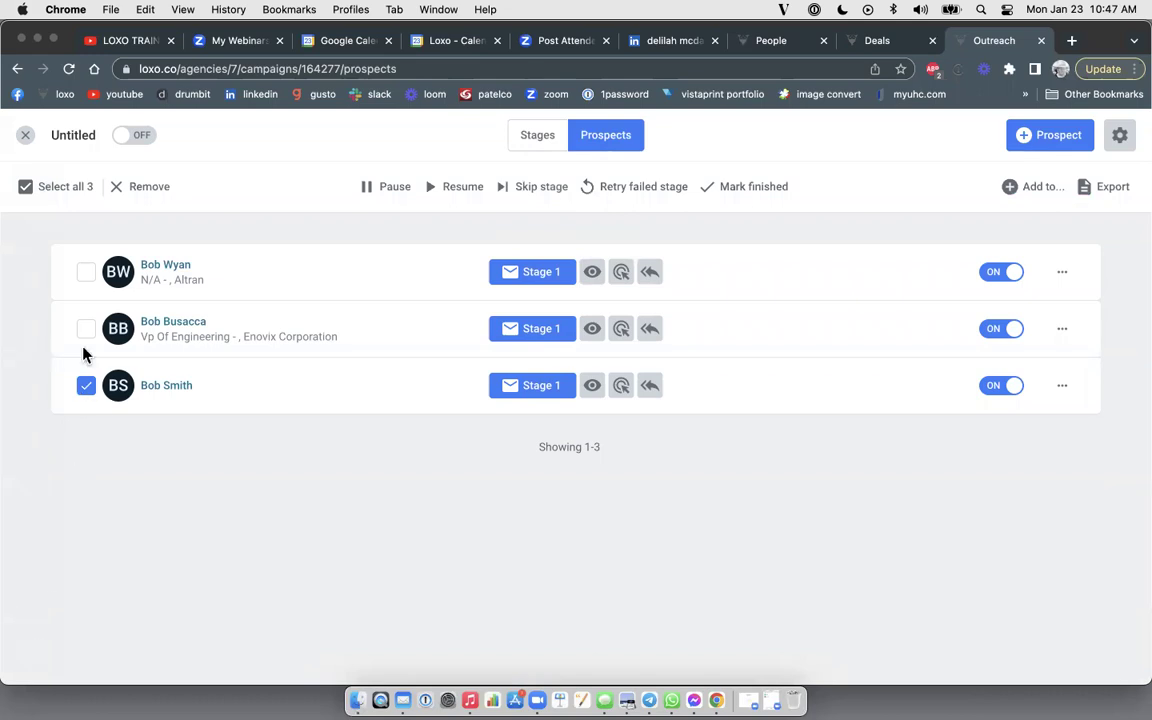
# Select all prospects, start removing them from the campaign, and cancel the removal
pyautogui.click(59, 190)
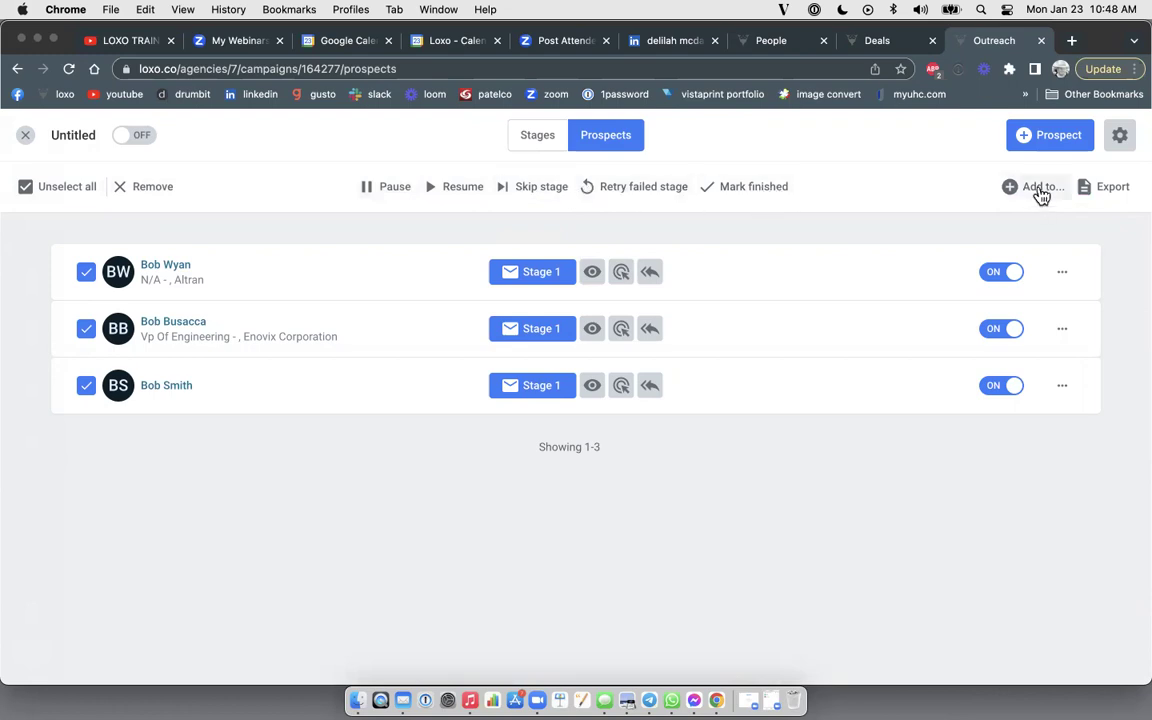
pyautogui.click(152, 187)
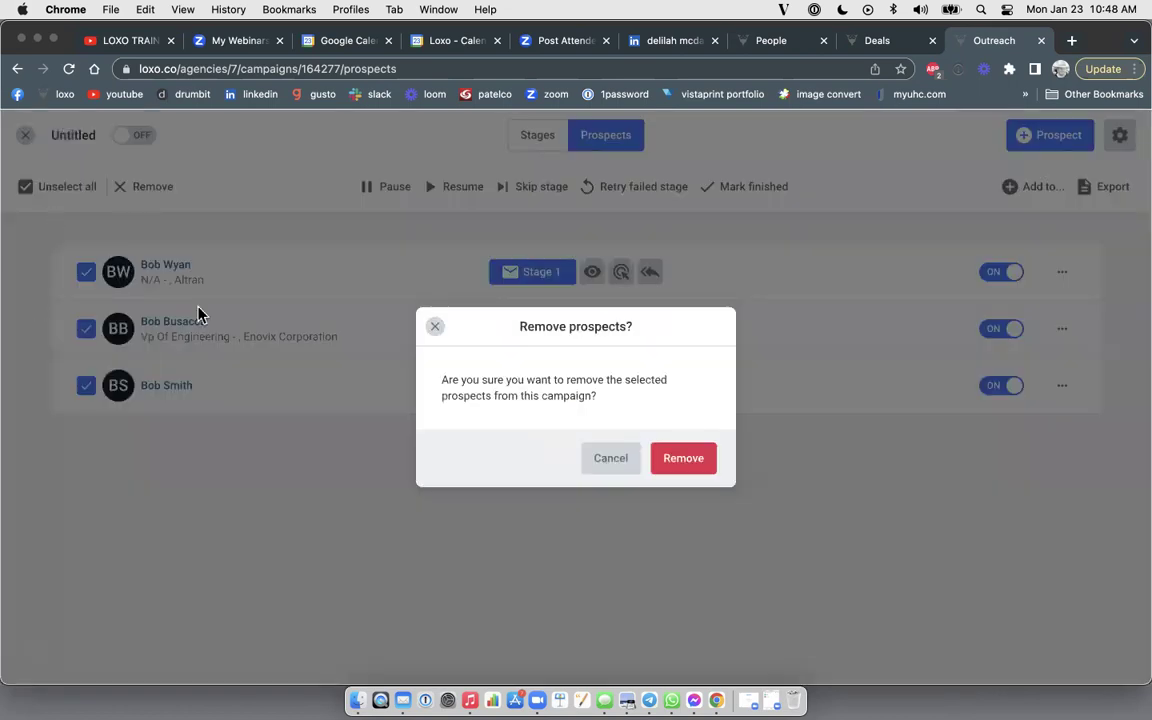
pyautogui.click(626, 462)
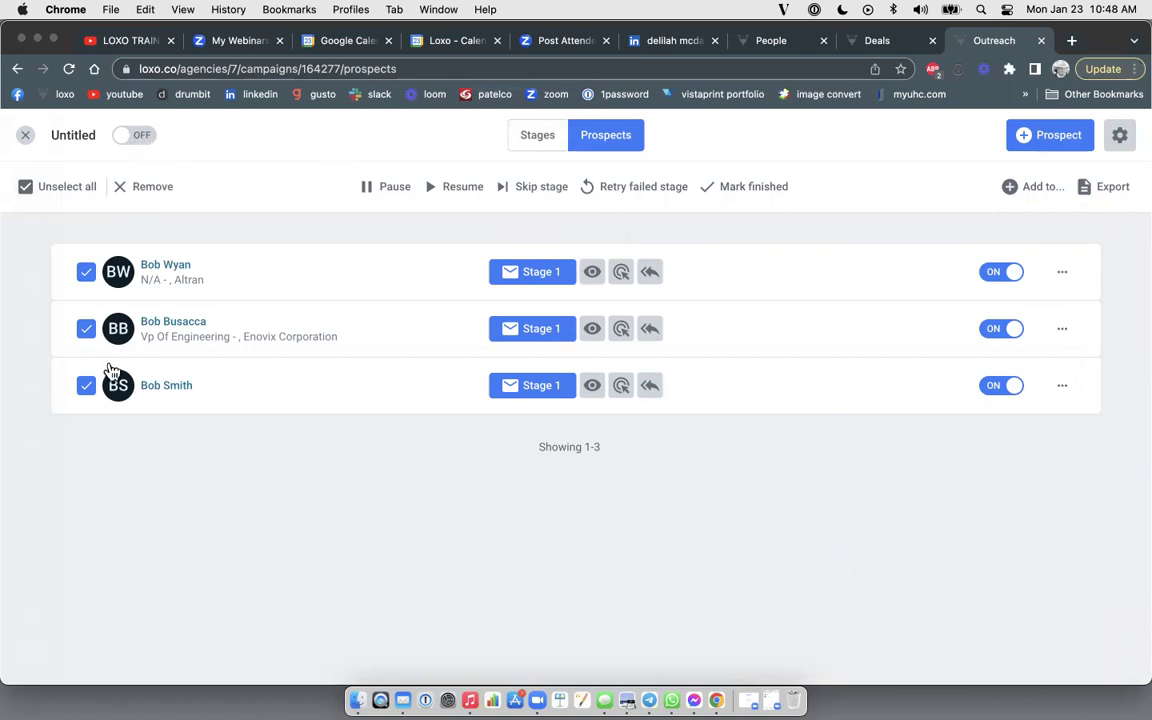
# Check the campaign's stages, return to the Outreach campaign list and examine the actions offered for the newest Untitled campaign
pyautogui.click(539, 143)
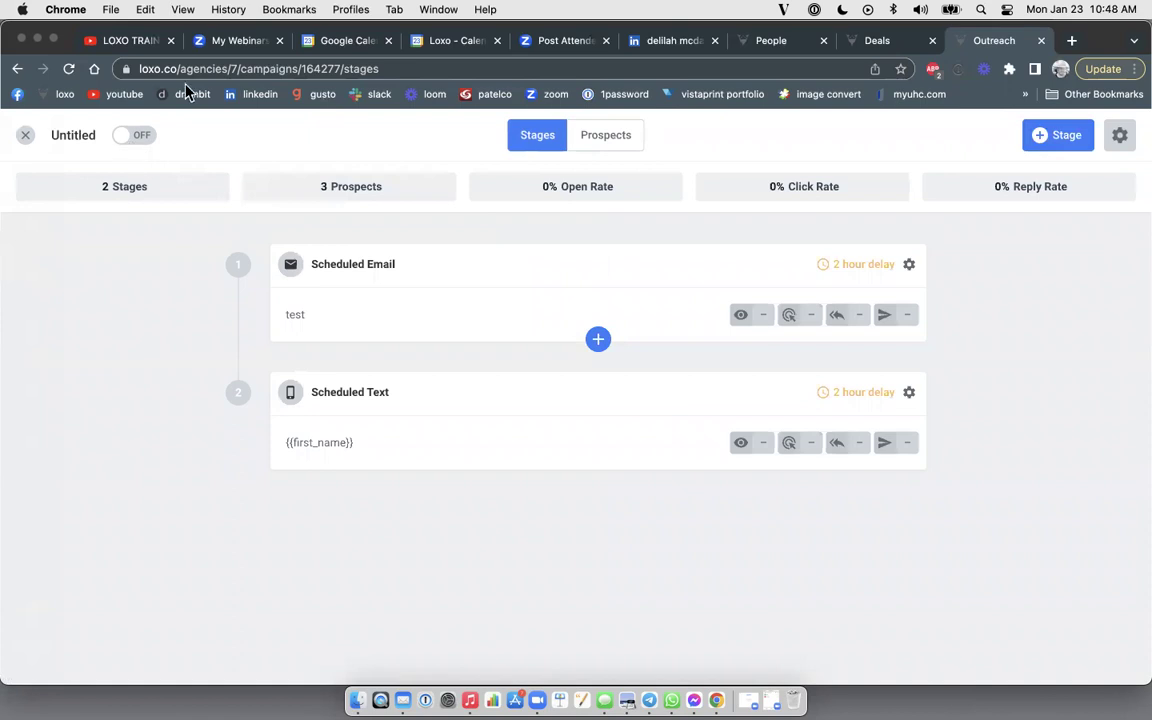
pyautogui.click(25, 138)
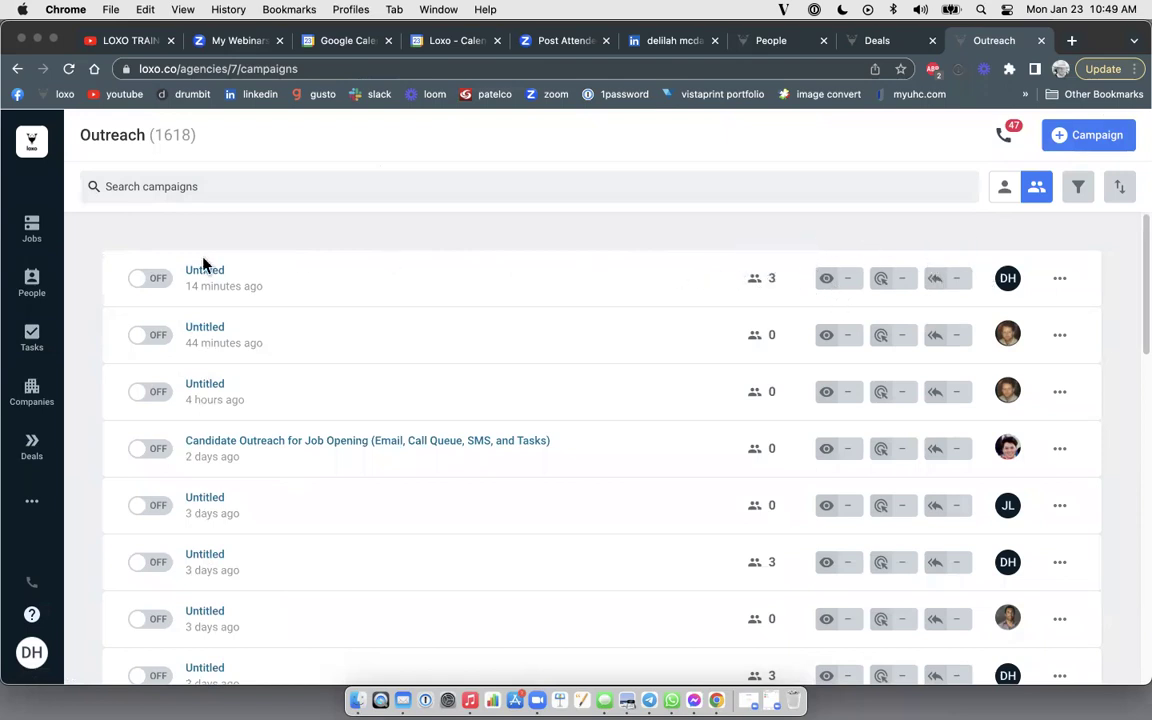
pyautogui.click(1060, 280)
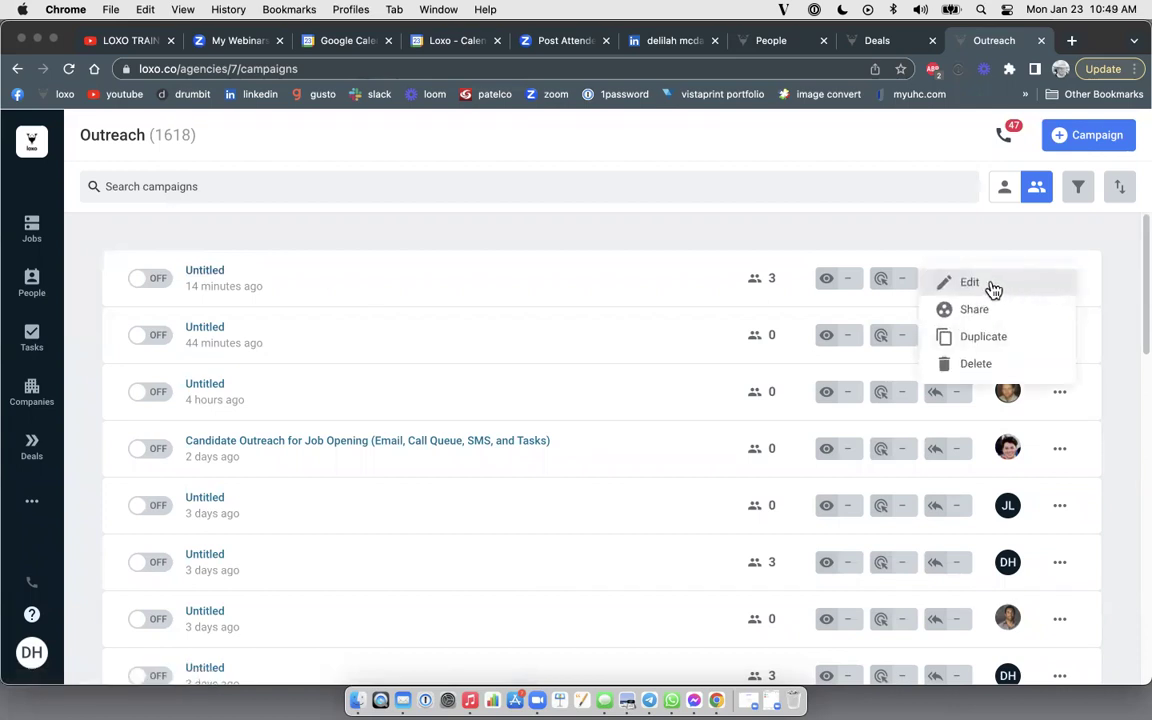
pyautogui.click(396, 309)
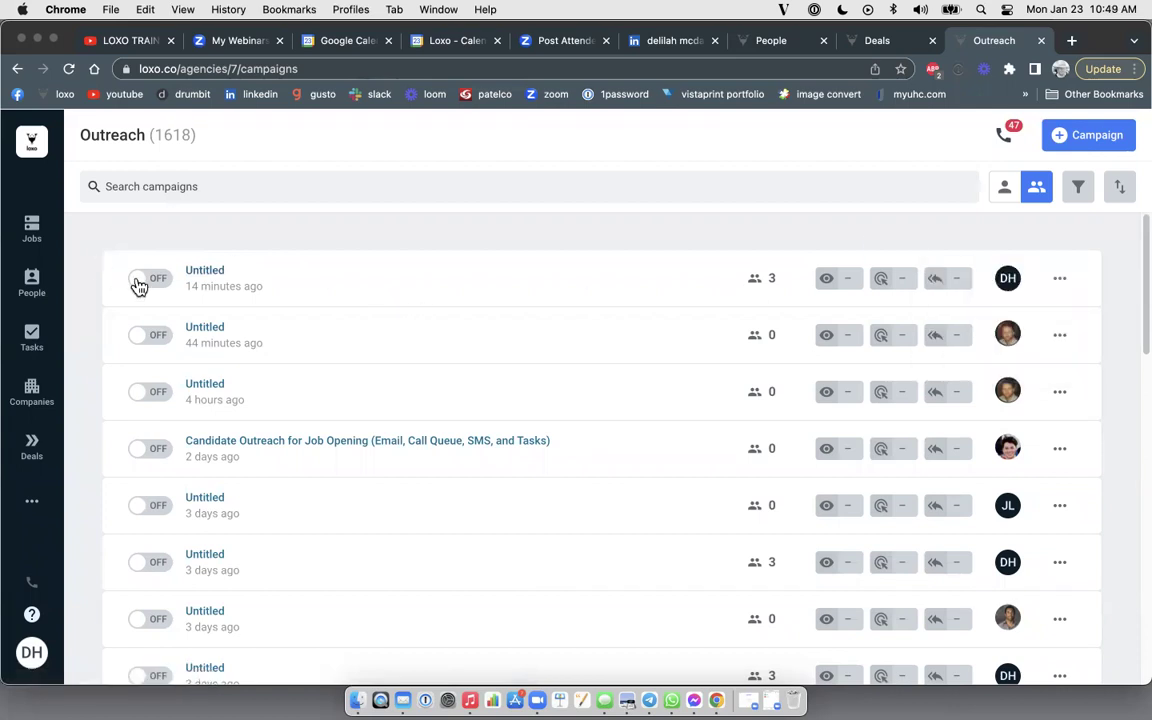
pyautogui.click(1063, 282)
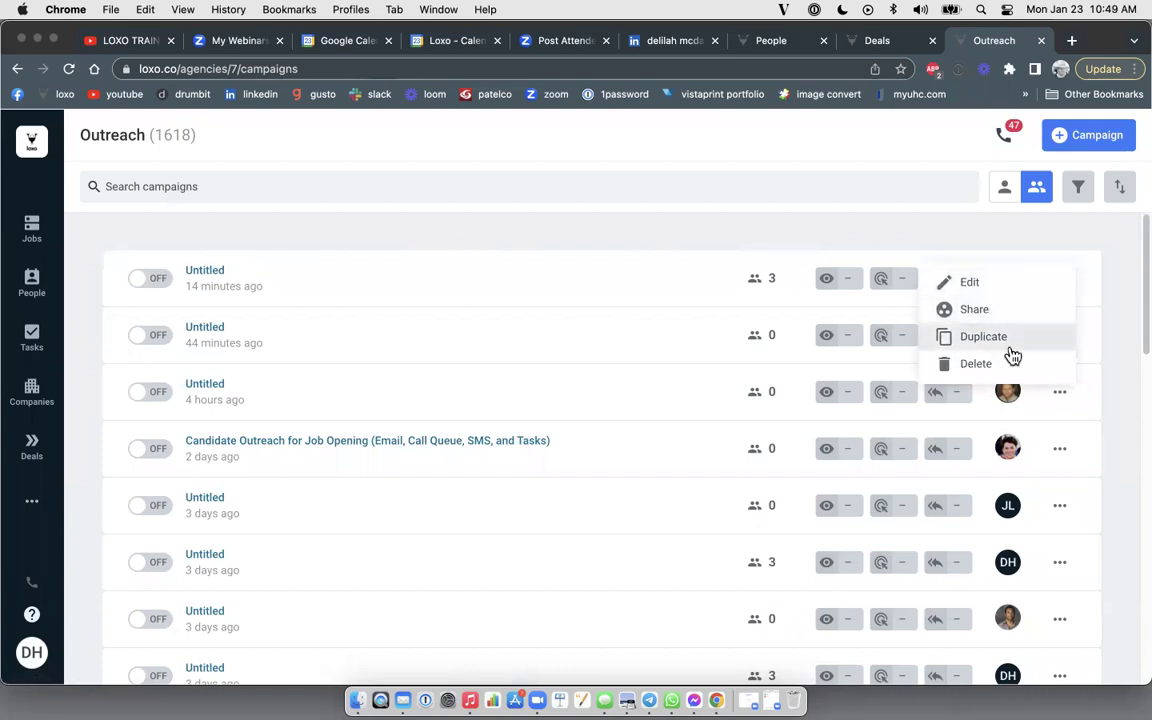
pyautogui.click(656, 234)
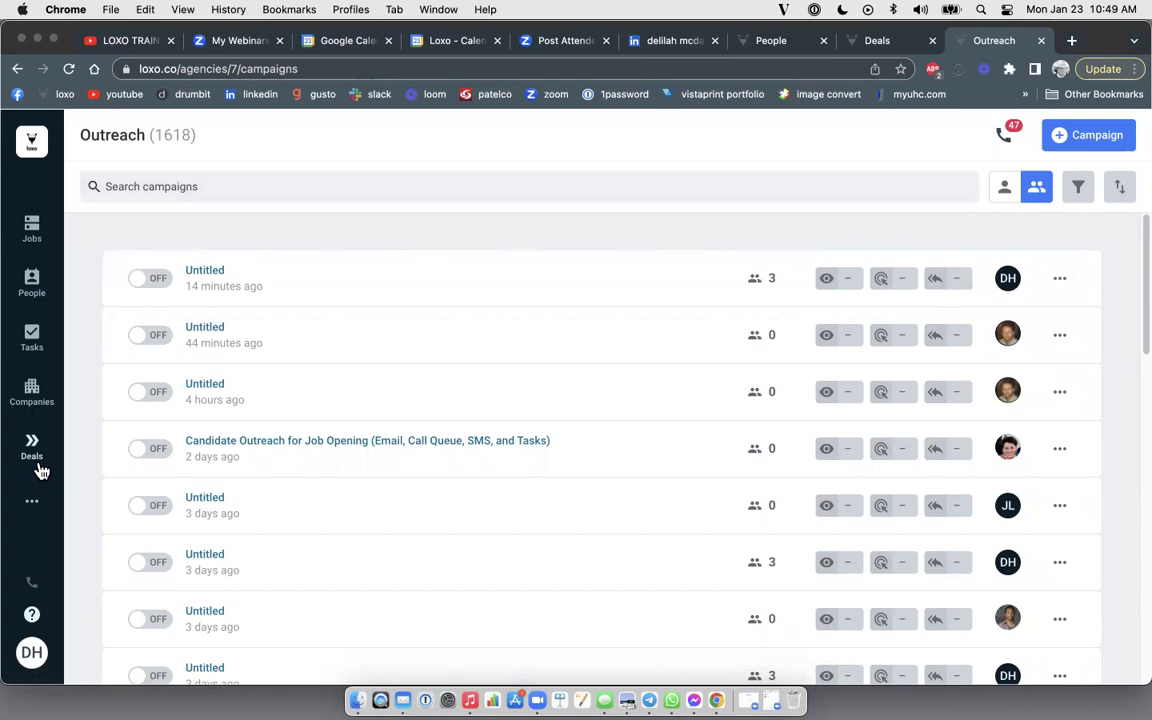
# Add the Dux Studio project manager and the Forklift Estonia sales manager from People to the AE Boise list
pyautogui.click(32, 290)
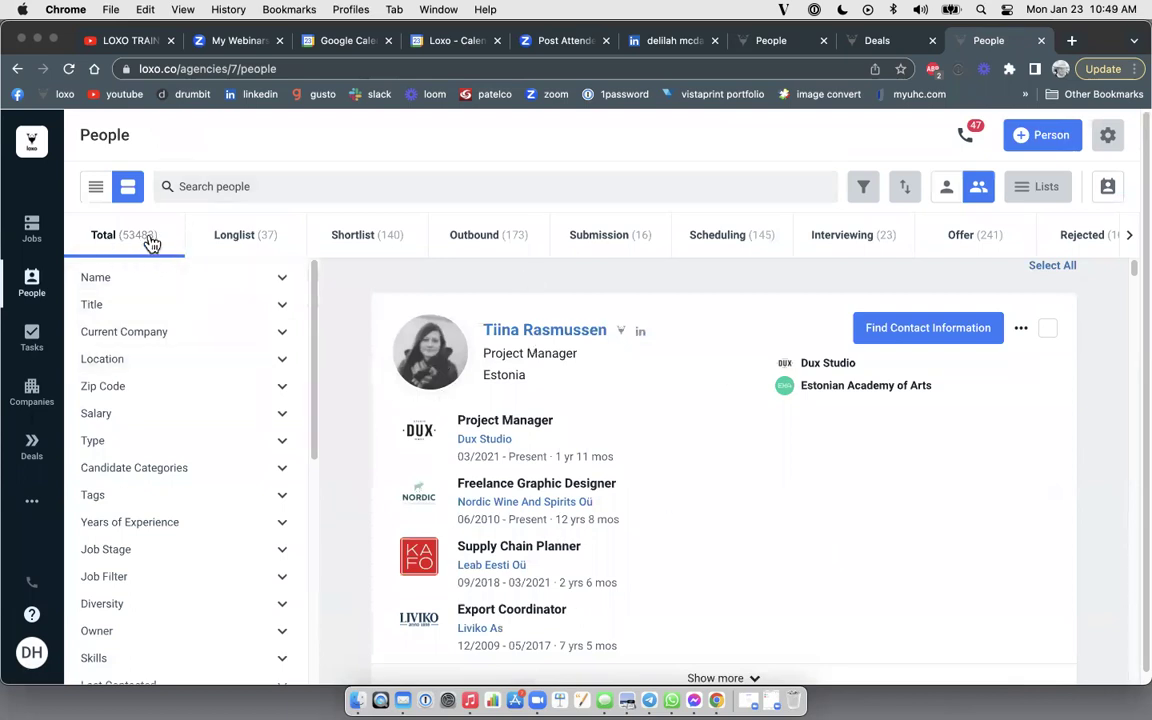
pyautogui.click(1045, 332)
pyautogui.scroll(-10, 1030, 500)
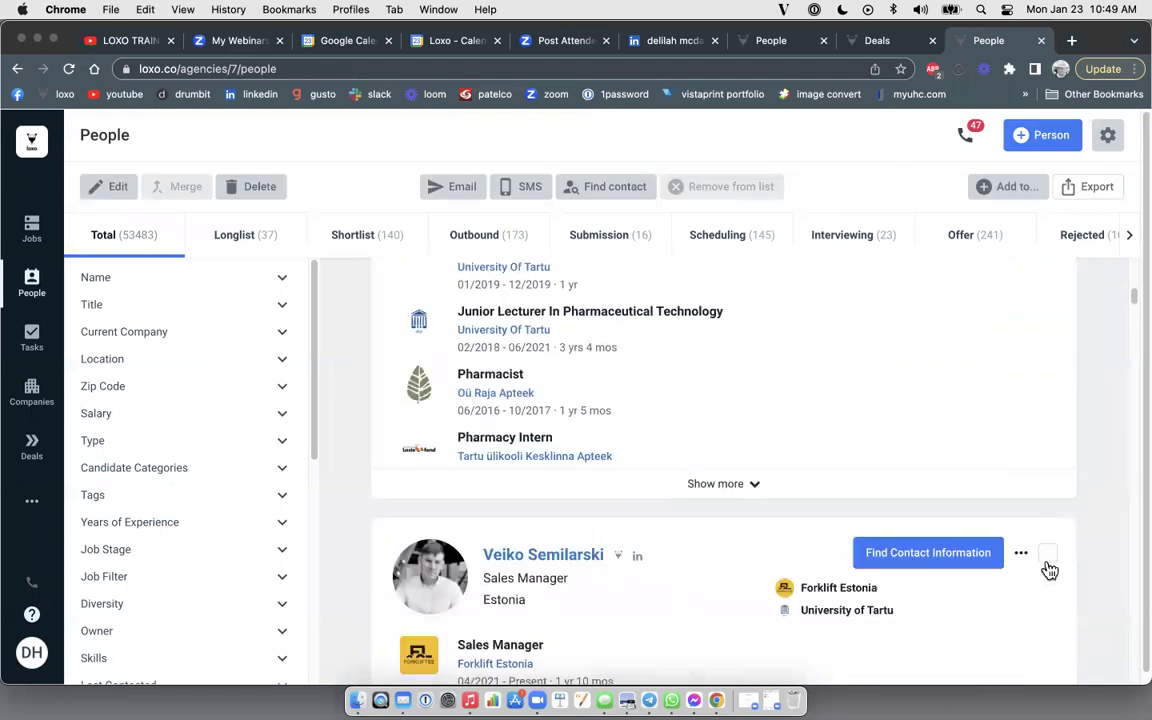
pyautogui.click(1045, 553)
pyautogui.scroll(5, 818, 420)
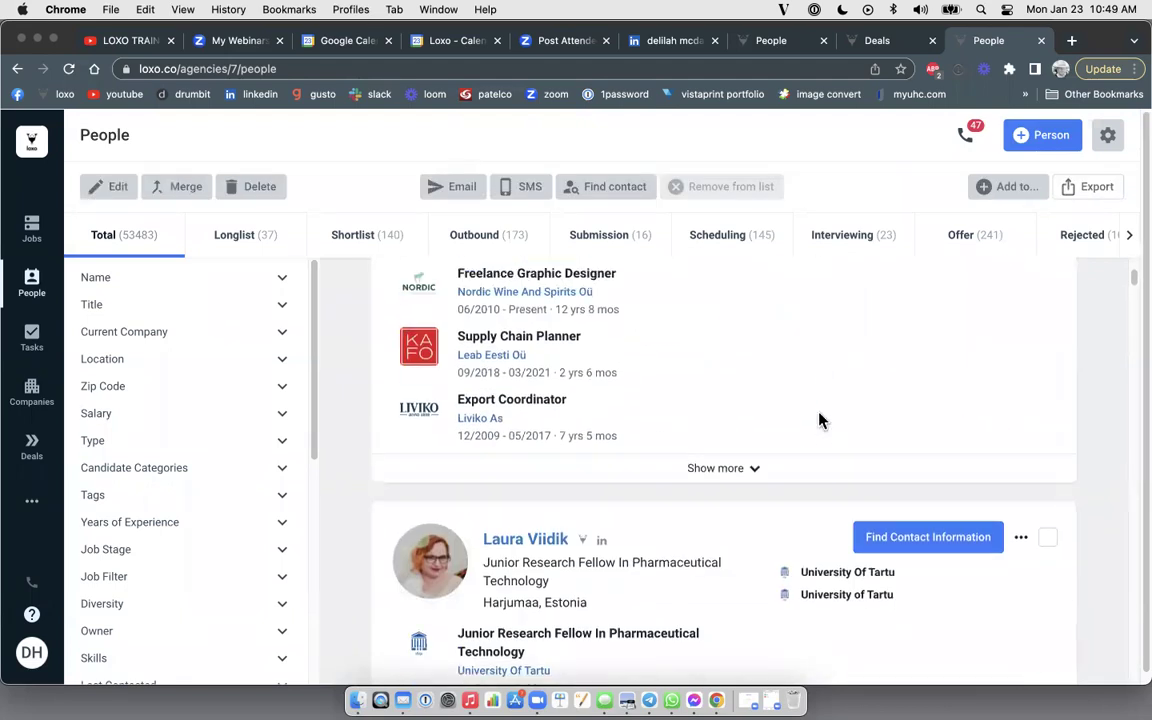
pyautogui.scroll(3, 746, 414)
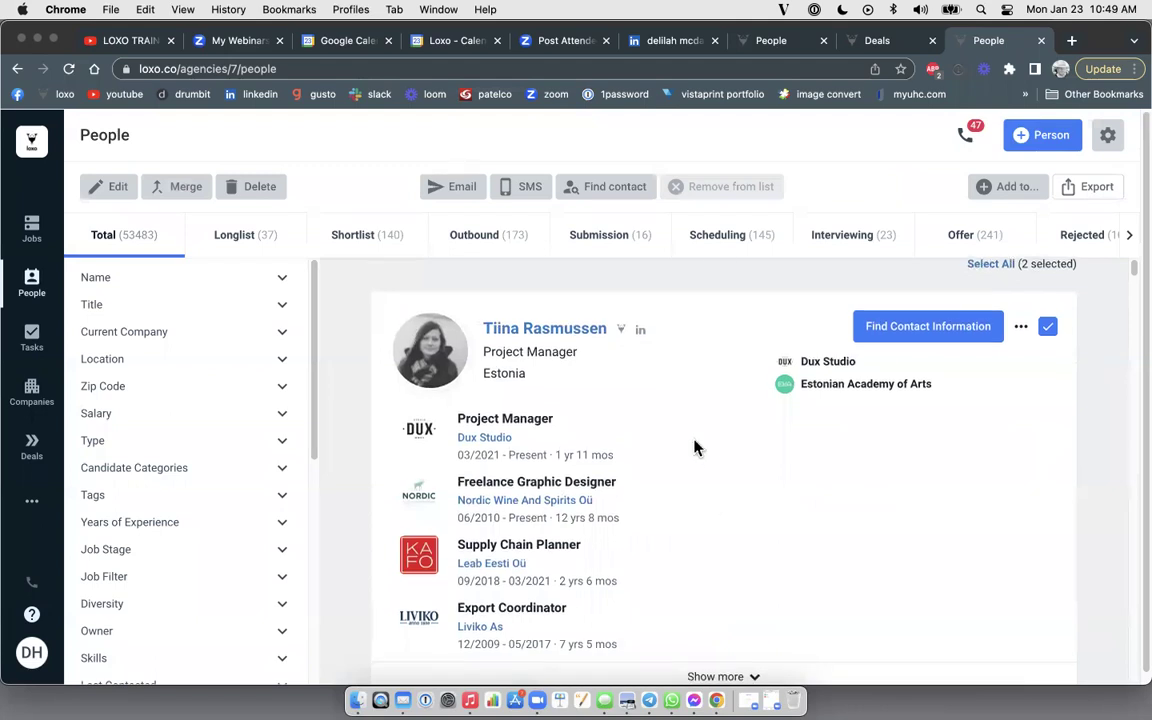
pyautogui.scroll(-5, 699, 455)
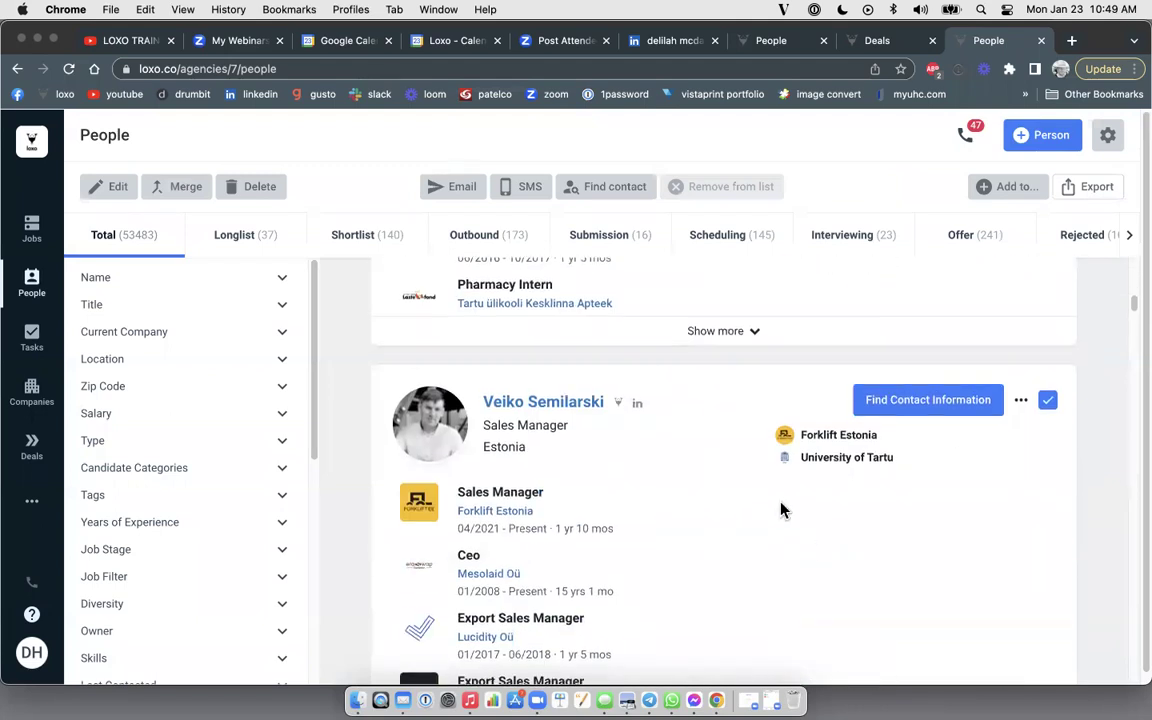
pyautogui.scroll(-2, 702, 451)
pyautogui.scroll(6, 702, 449)
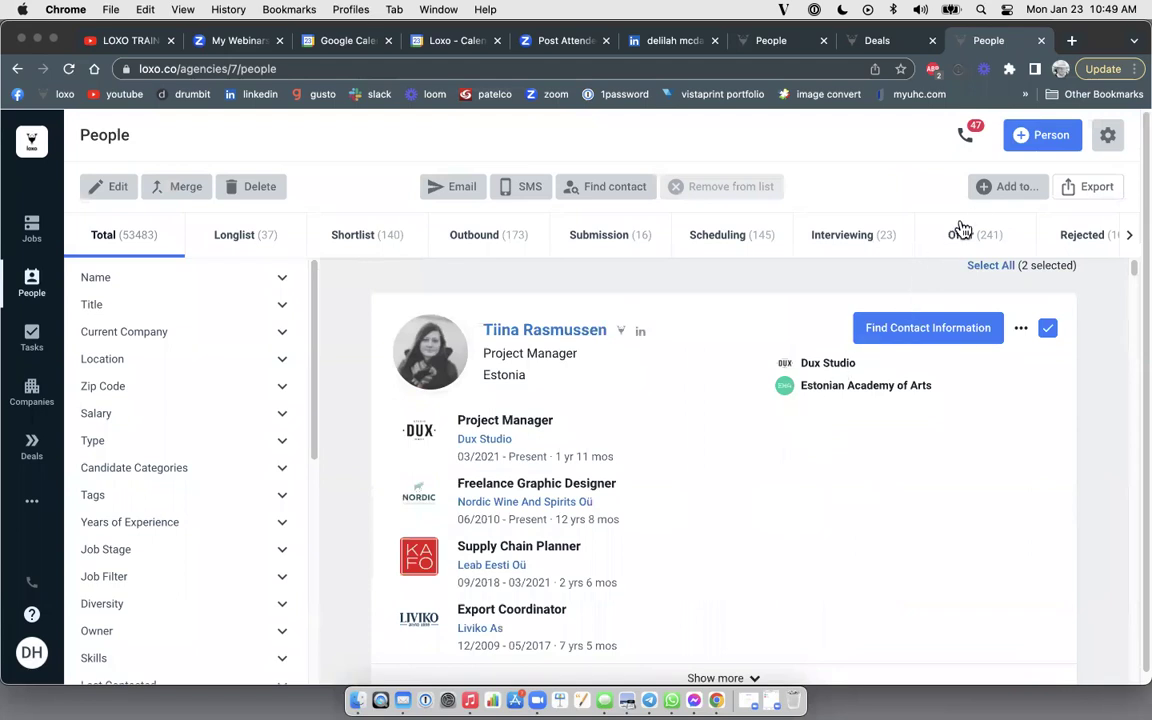
pyautogui.click(1016, 186)
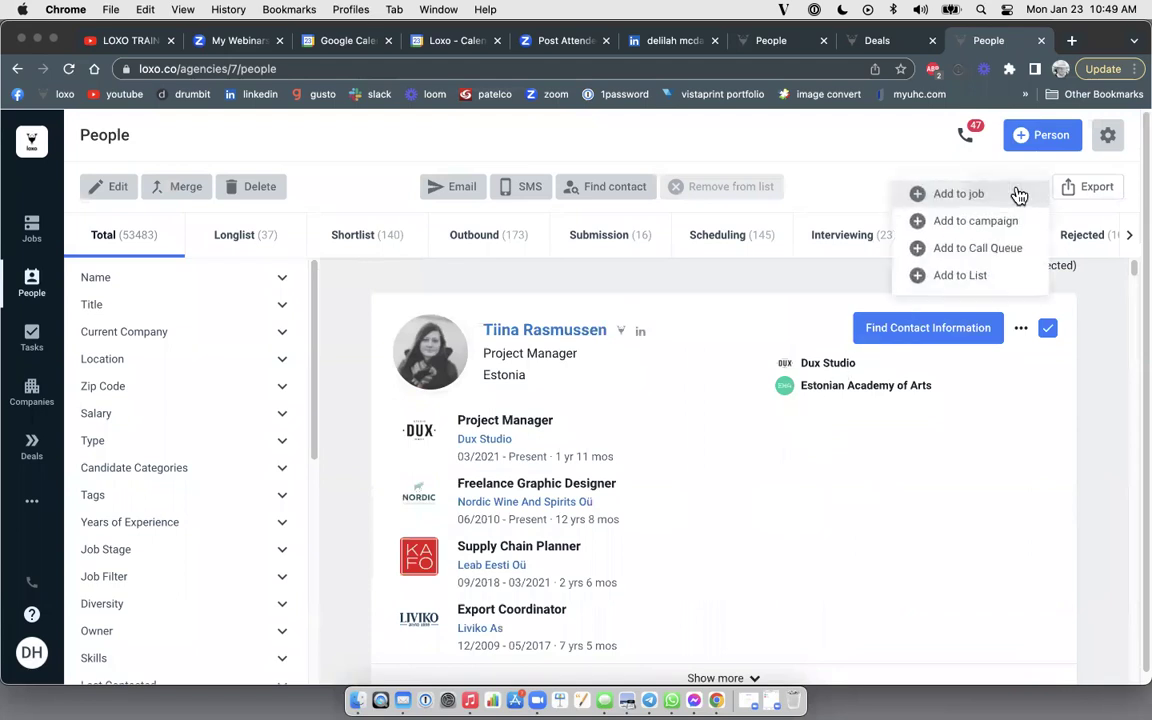
pyautogui.click(972, 275)
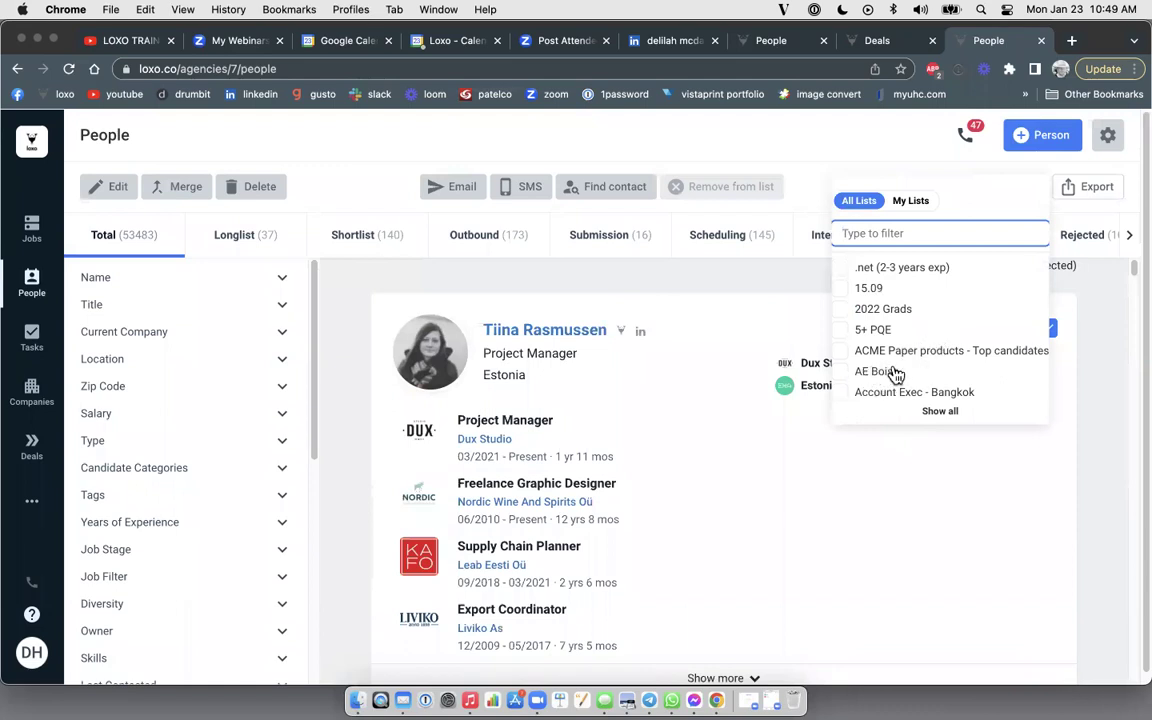
pyautogui.click(841, 373)
pyautogui.click(860, 378)
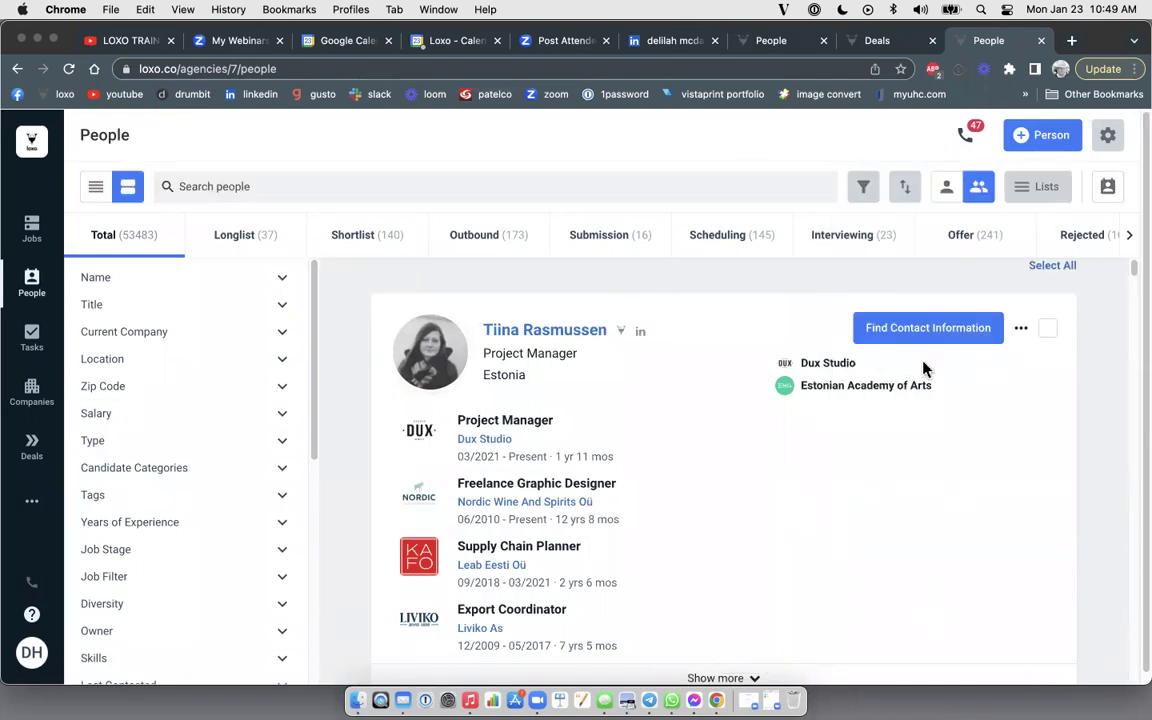
# Filter the people by the AE Boise list and look through its members
pyautogui.click(1050, 191)
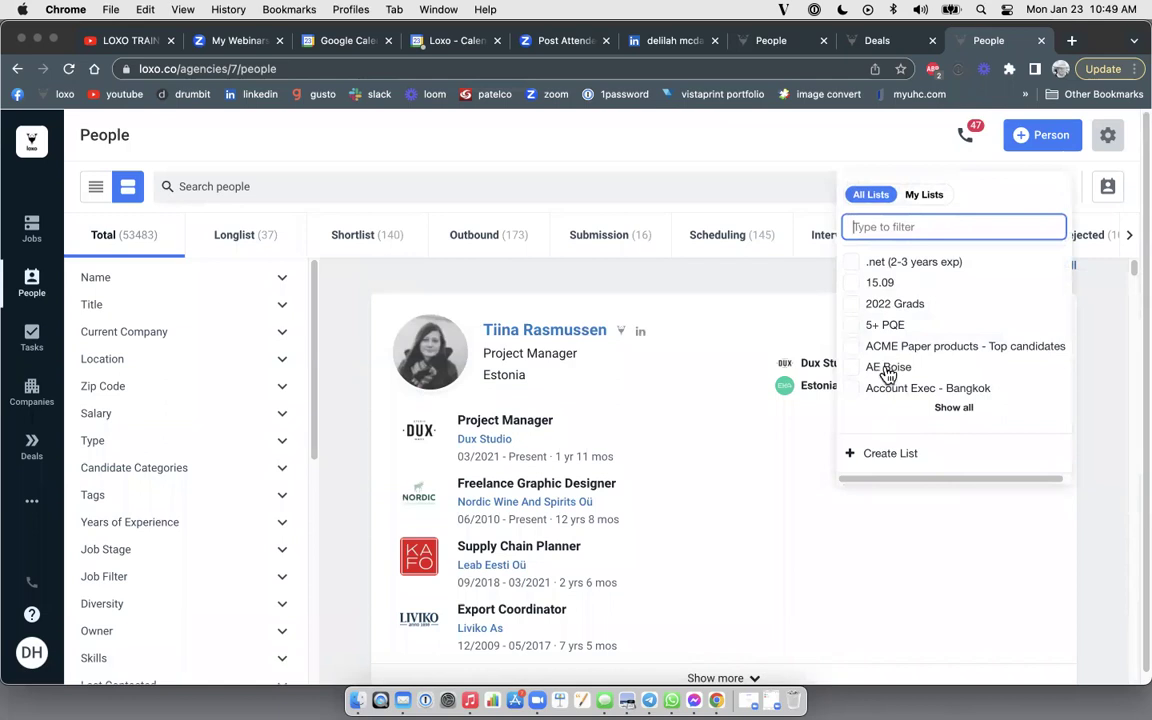
pyautogui.click(851, 370)
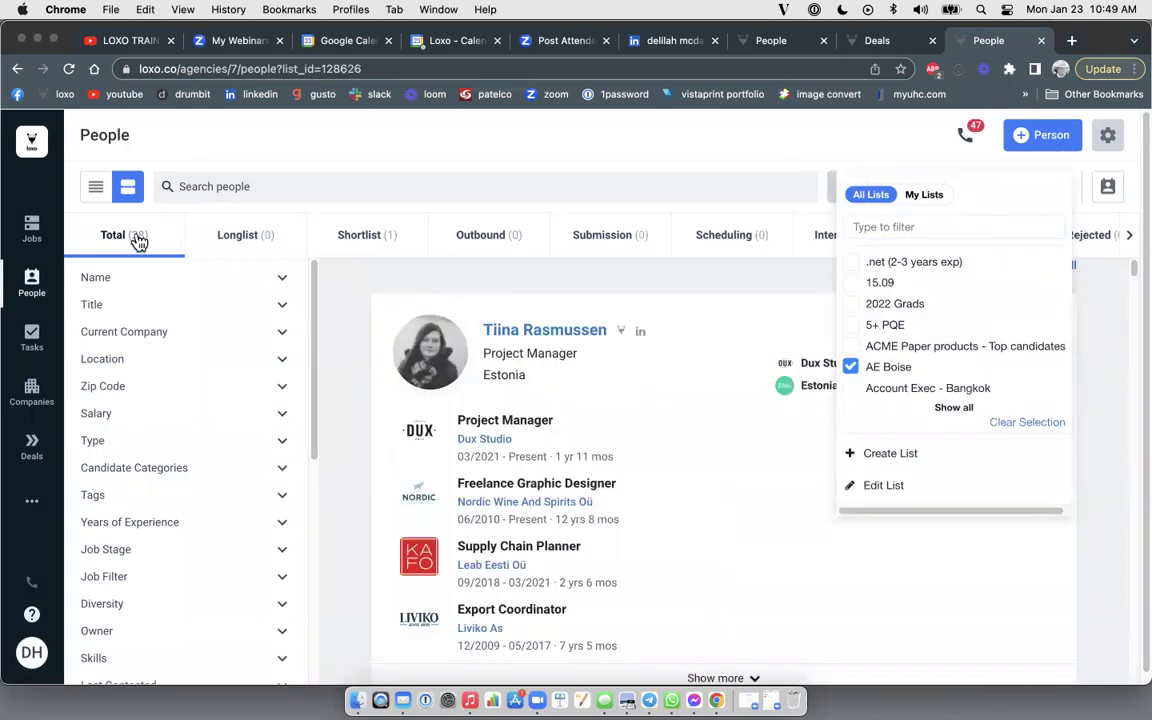
pyautogui.click(1097, 294)
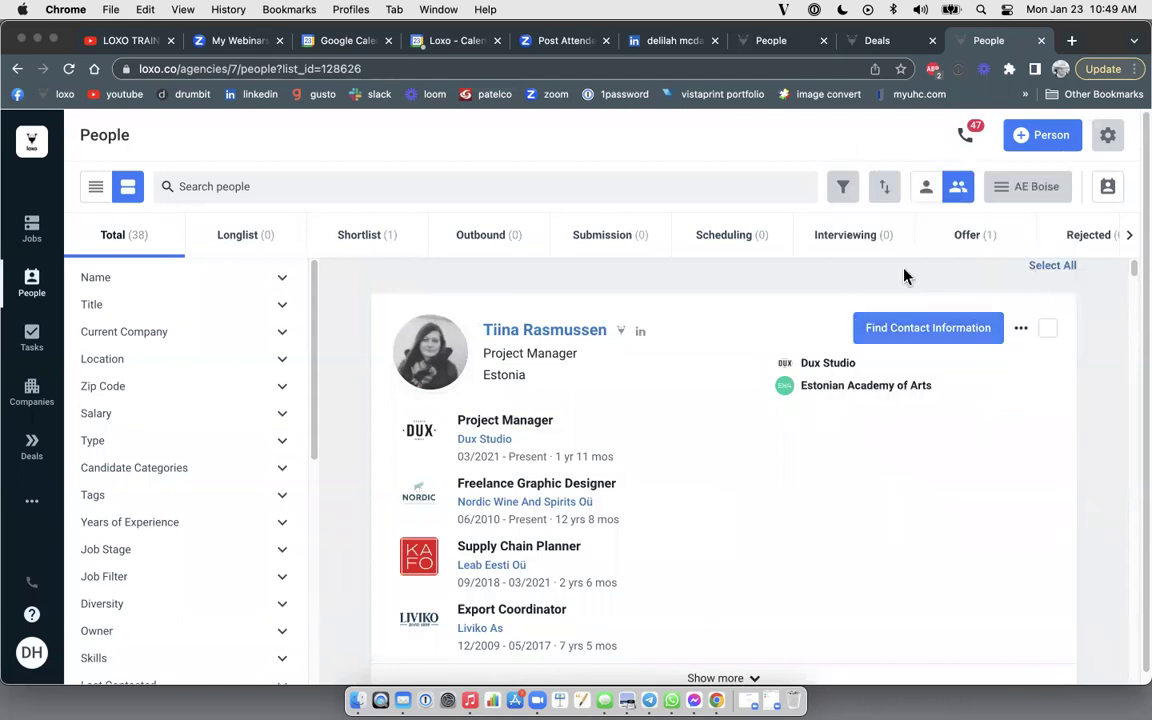
pyautogui.scroll(-5, 805, 440)
pyautogui.scroll(-3, 800, 411)
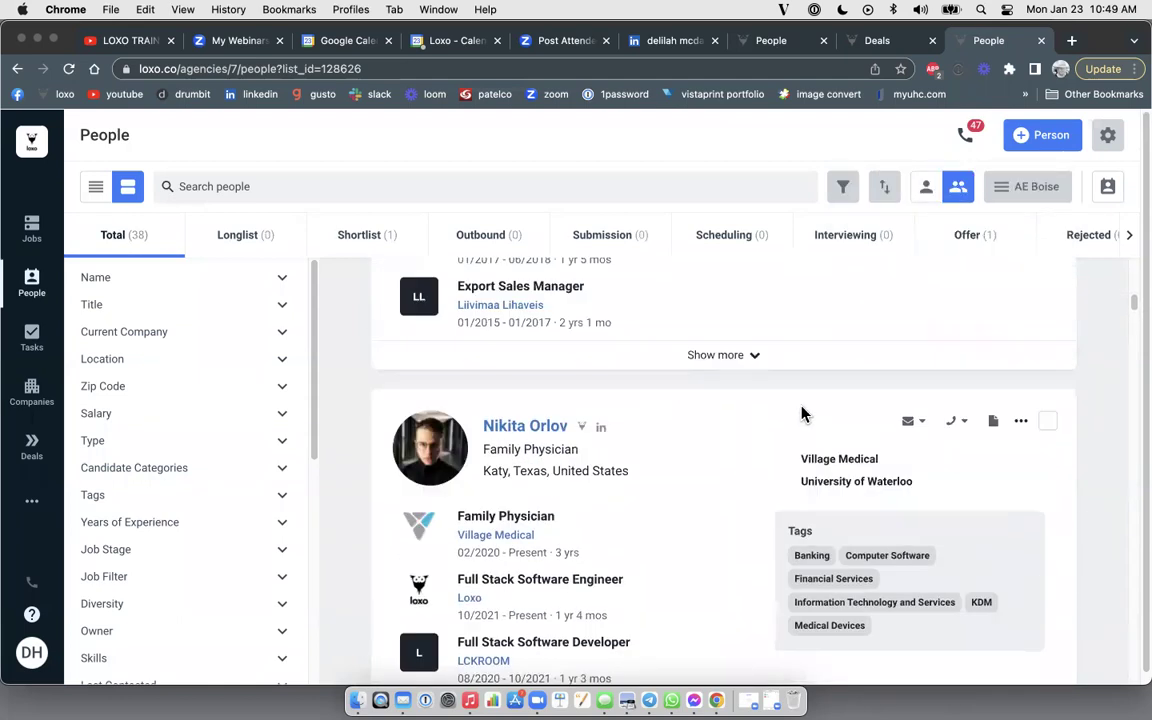
pyautogui.scroll(10, 802, 408)
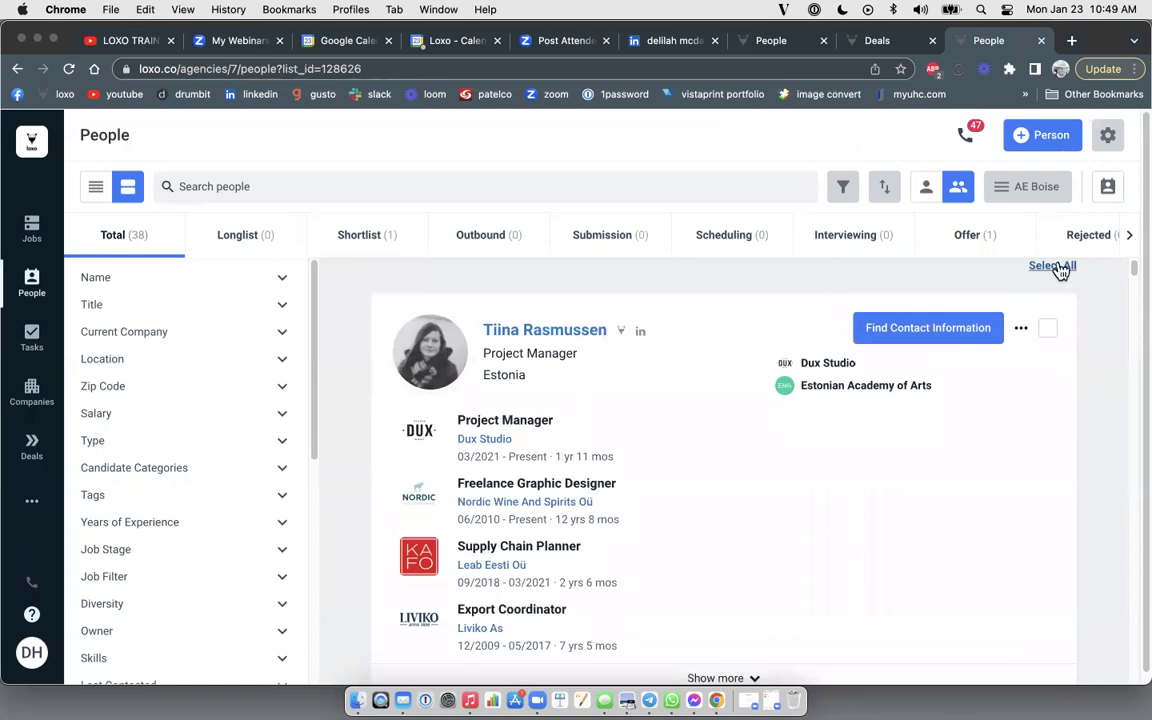
# Select everyone shown in the AE Boise list, look through the selection and examine the options for adding them elsewhere
pyautogui.click(1058, 268)
pyautogui.scroll(-10, 838, 435)
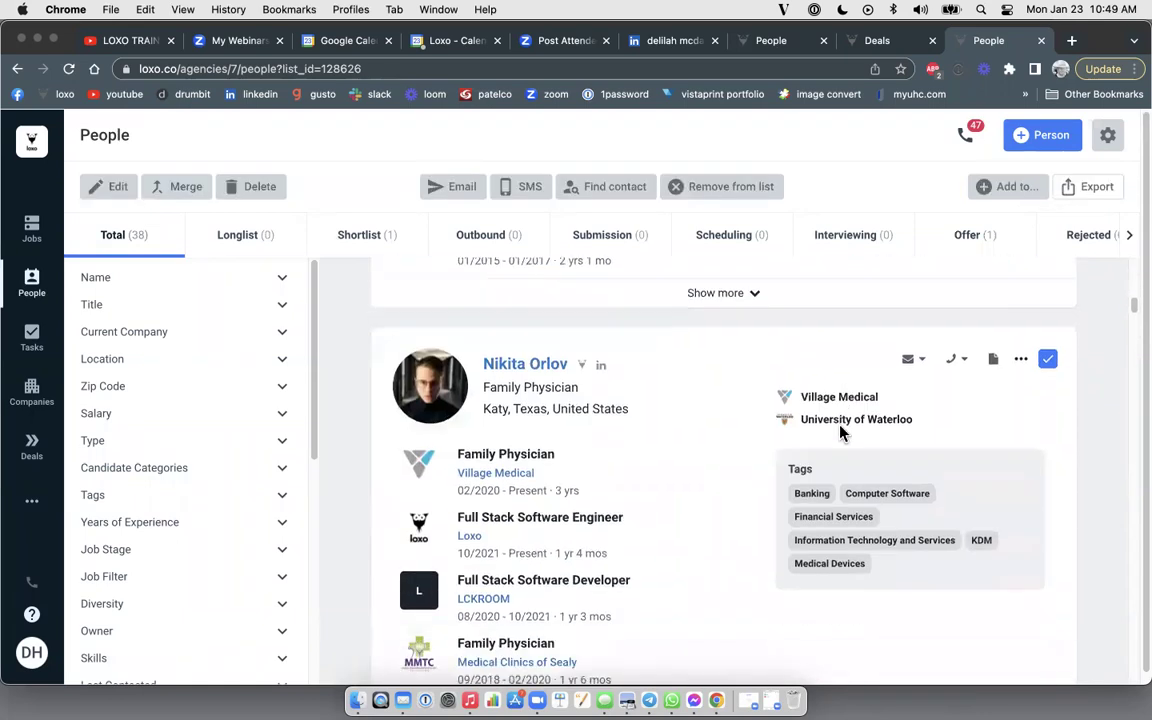
pyautogui.scroll(-5, 840, 432)
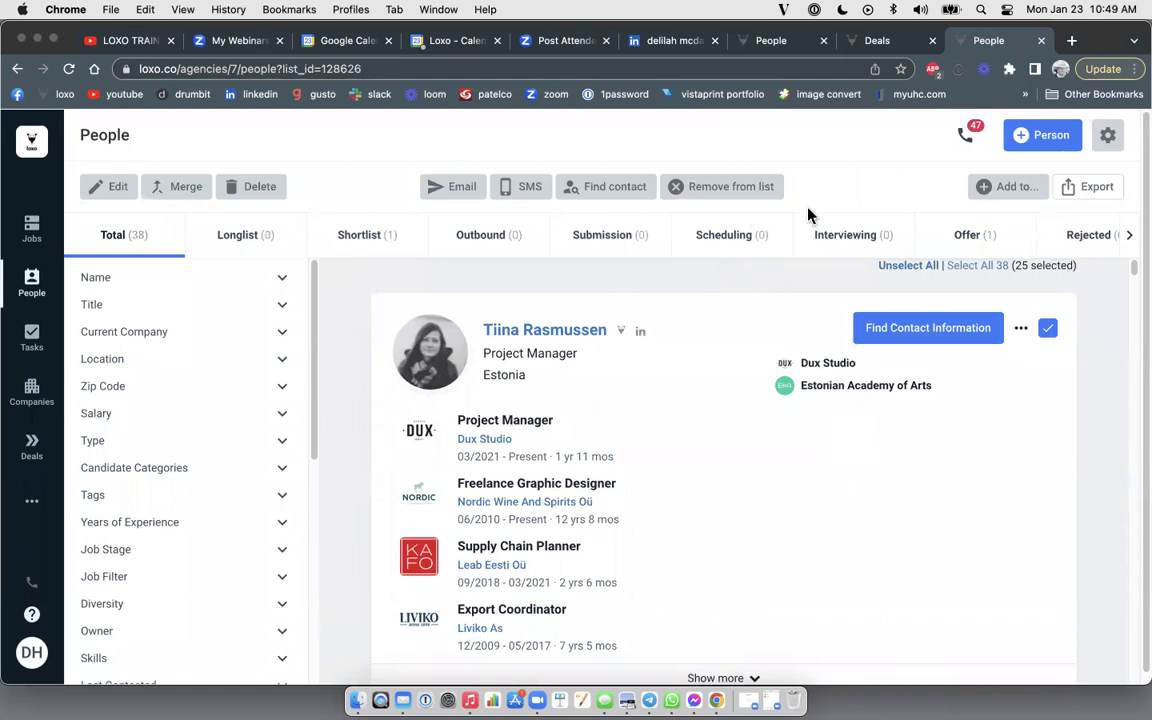
pyautogui.click(993, 186)
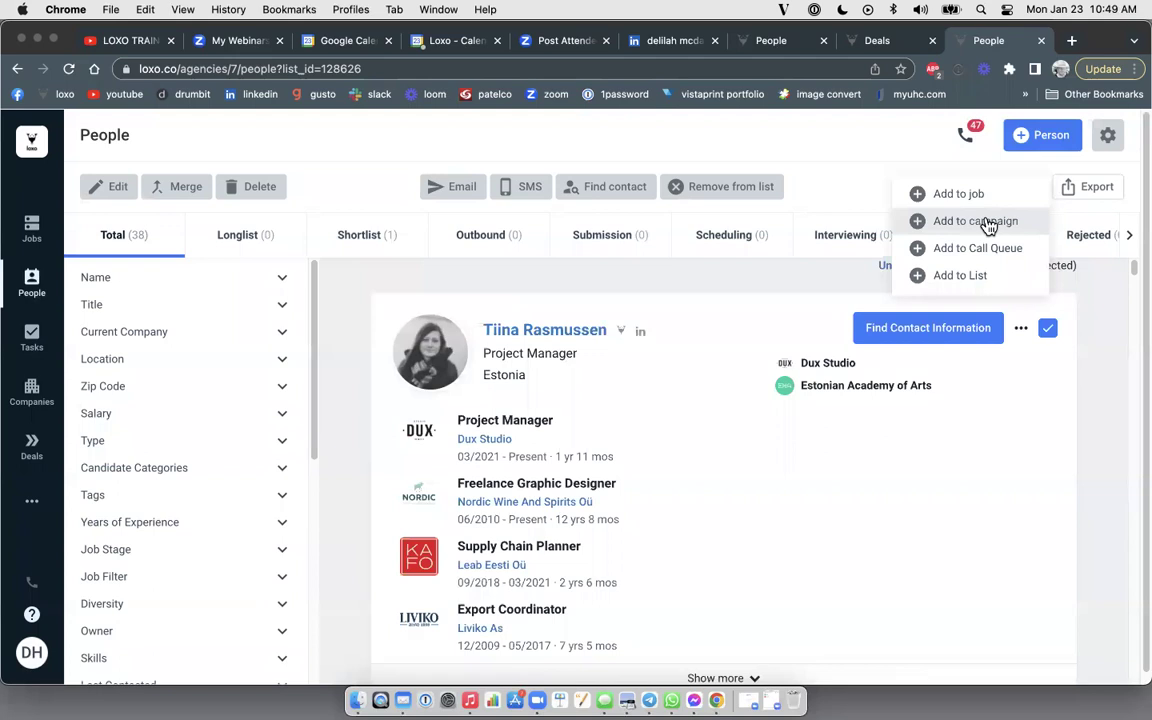
pyautogui.click(1116, 376)
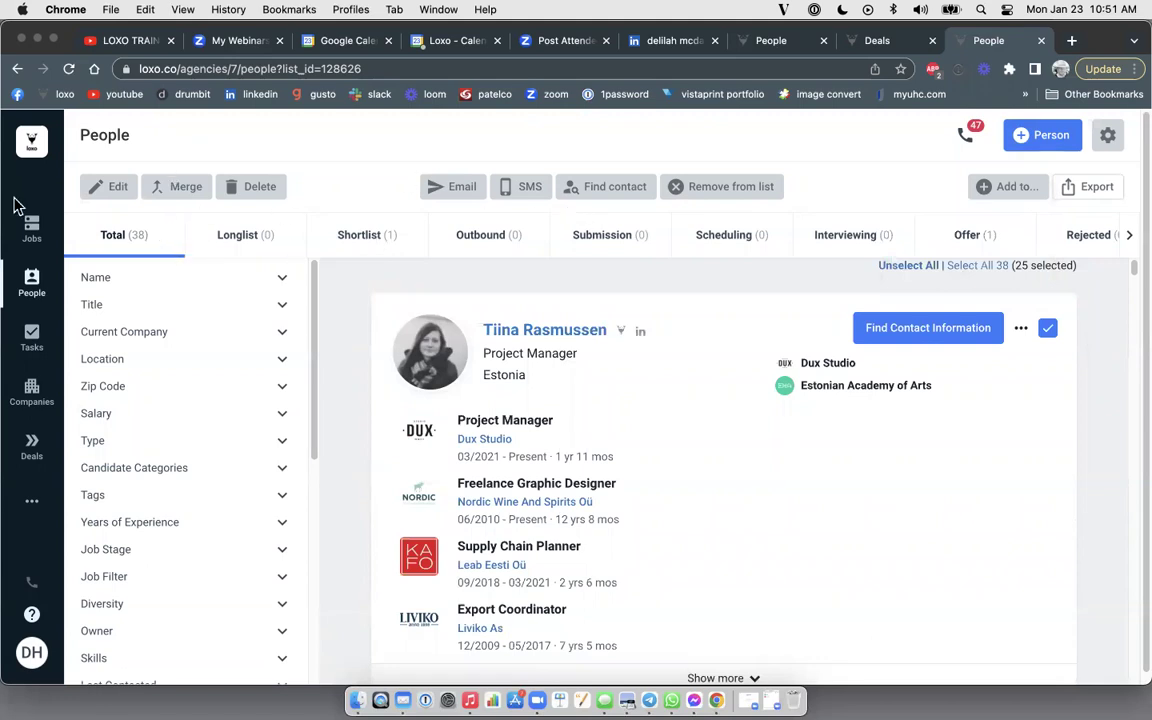
# Reload the full People database, filter it by the AE Boise list again and look over its members
pyautogui.click(35, 281)
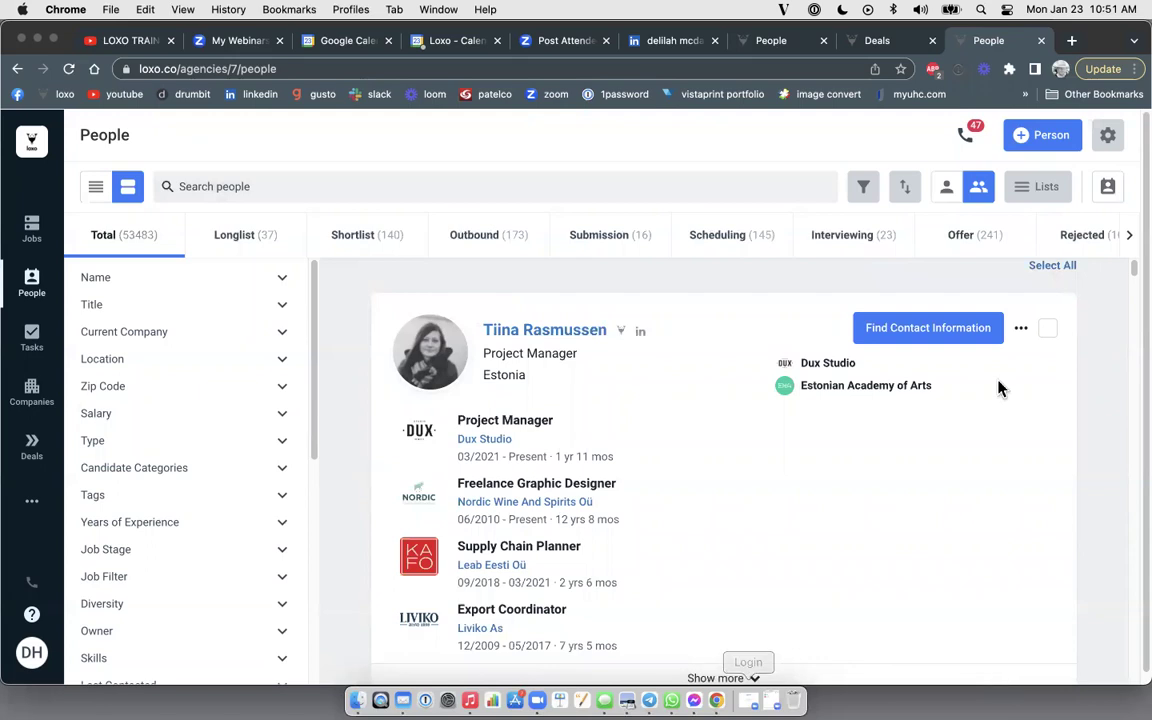
pyautogui.click(1041, 192)
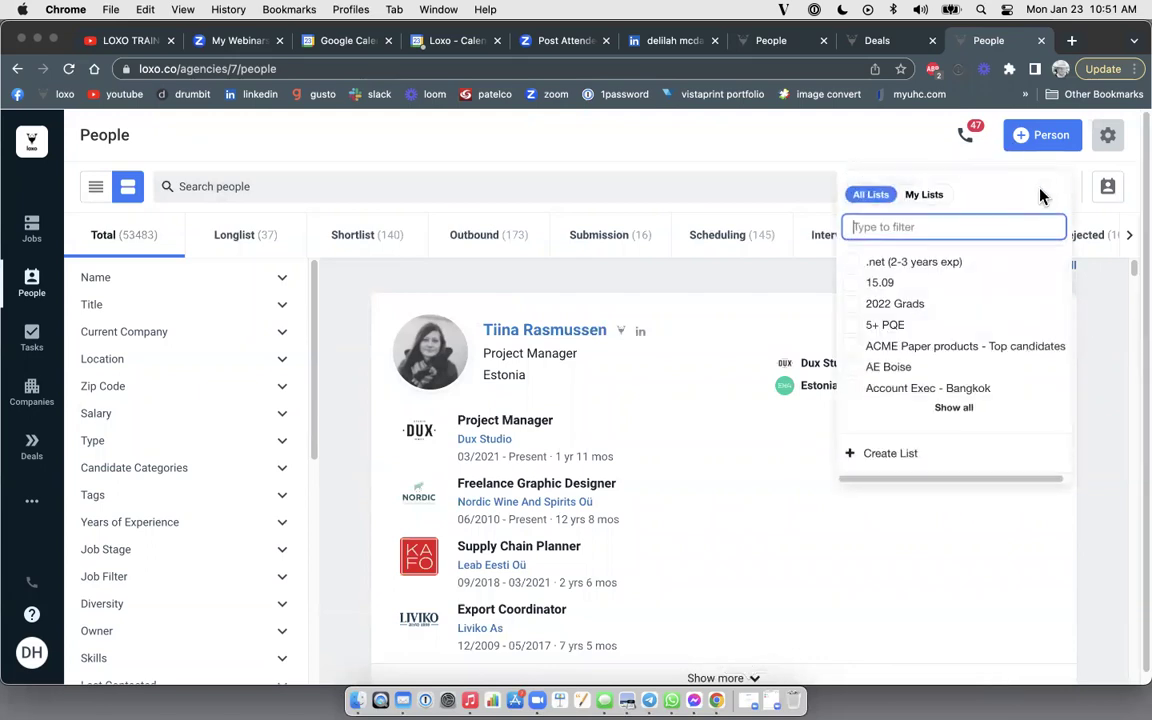
pyautogui.click(852, 368)
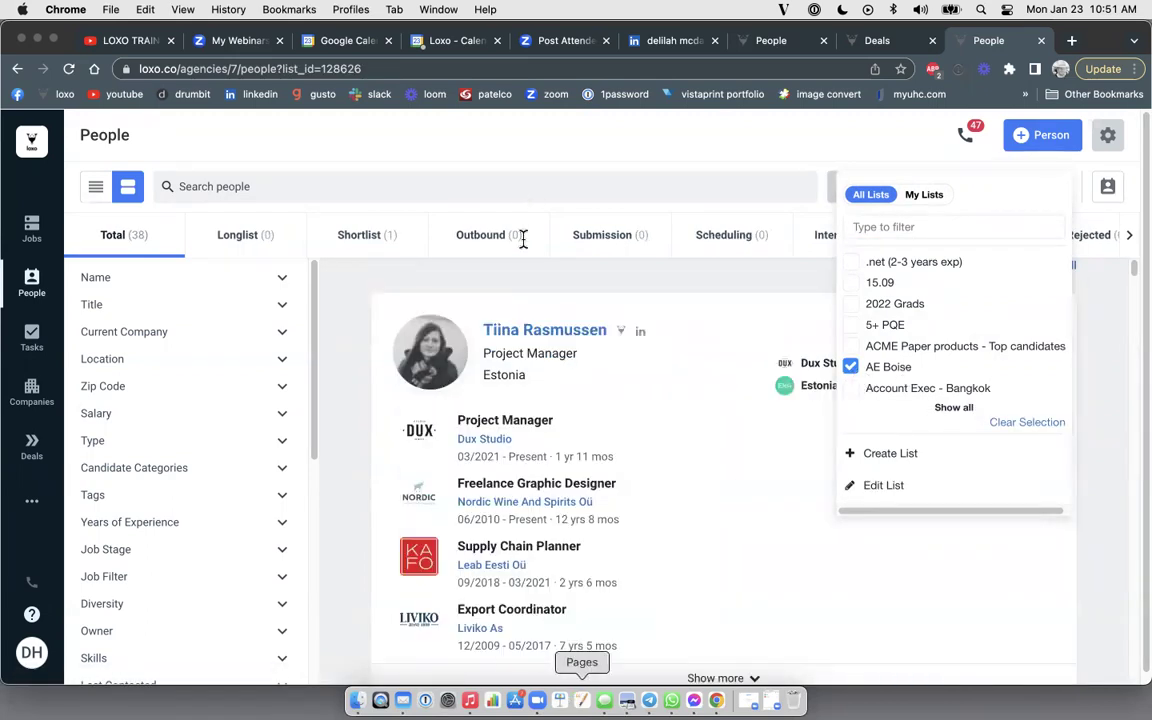
pyautogui.click(1100, 316)
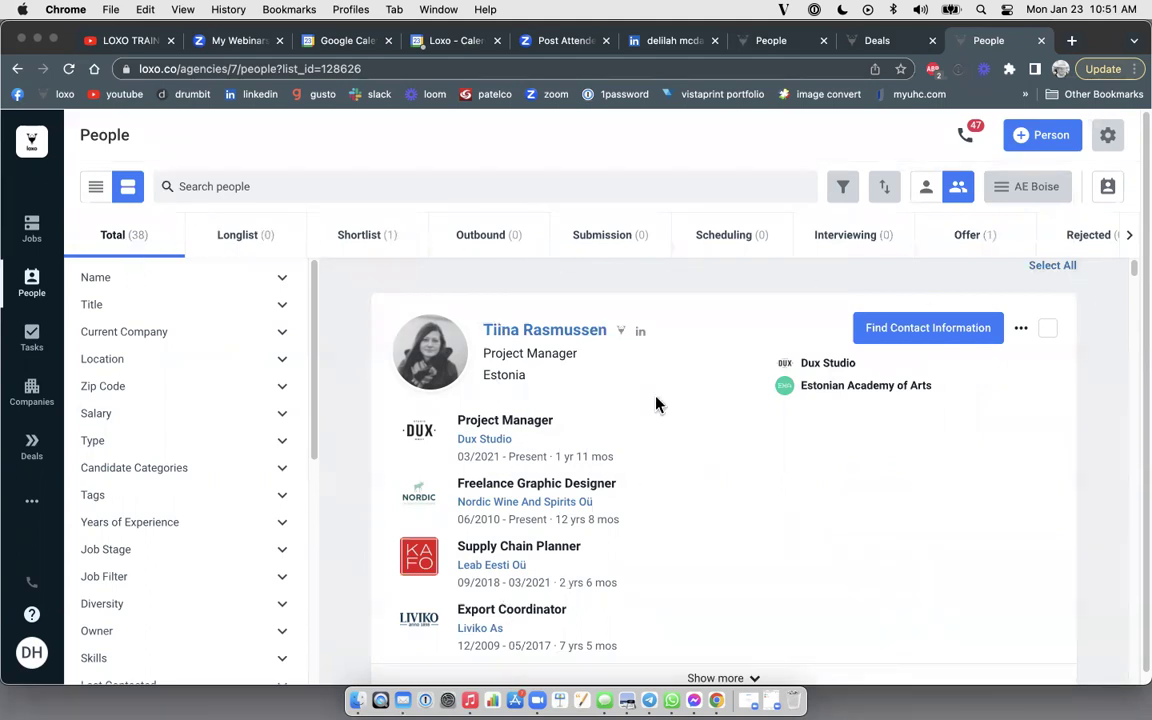
pyautogui.scroll(-5, 995, 419)
pyautogui.scroll(5, 995, 419)
# Select all listed people and review the bulk options for adding them to a job, campaign, call queue or list
pyautogui.click(1052, 266)
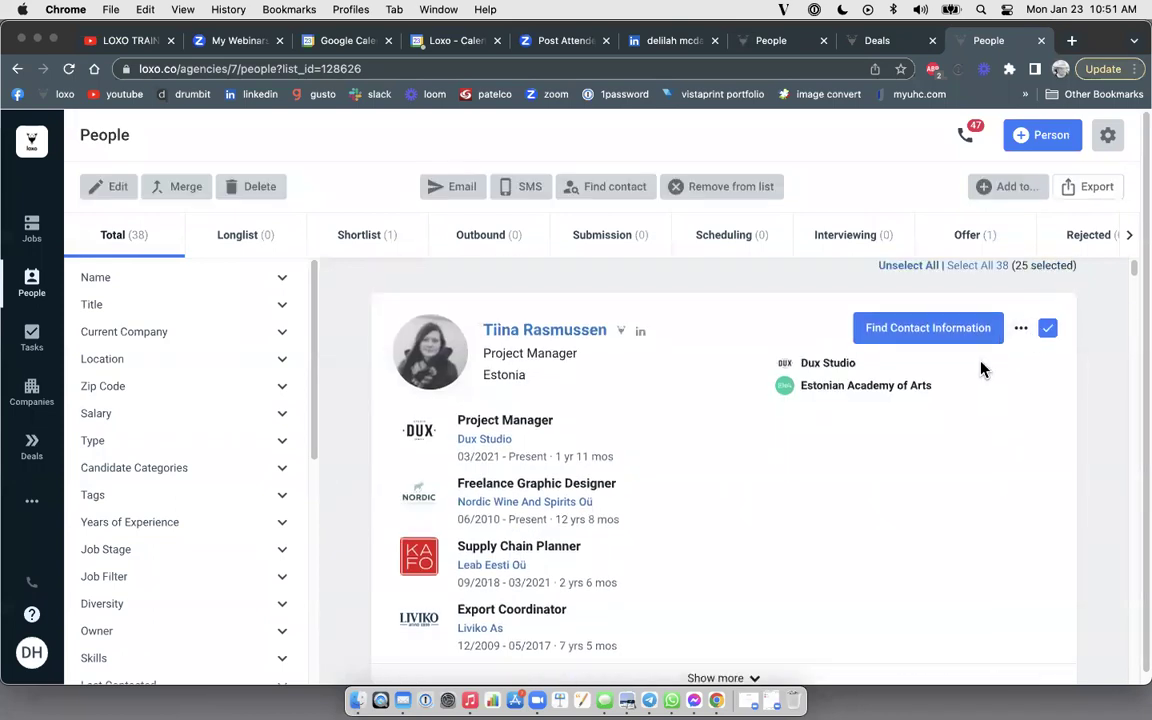
pyautogui.click(1005, 188)
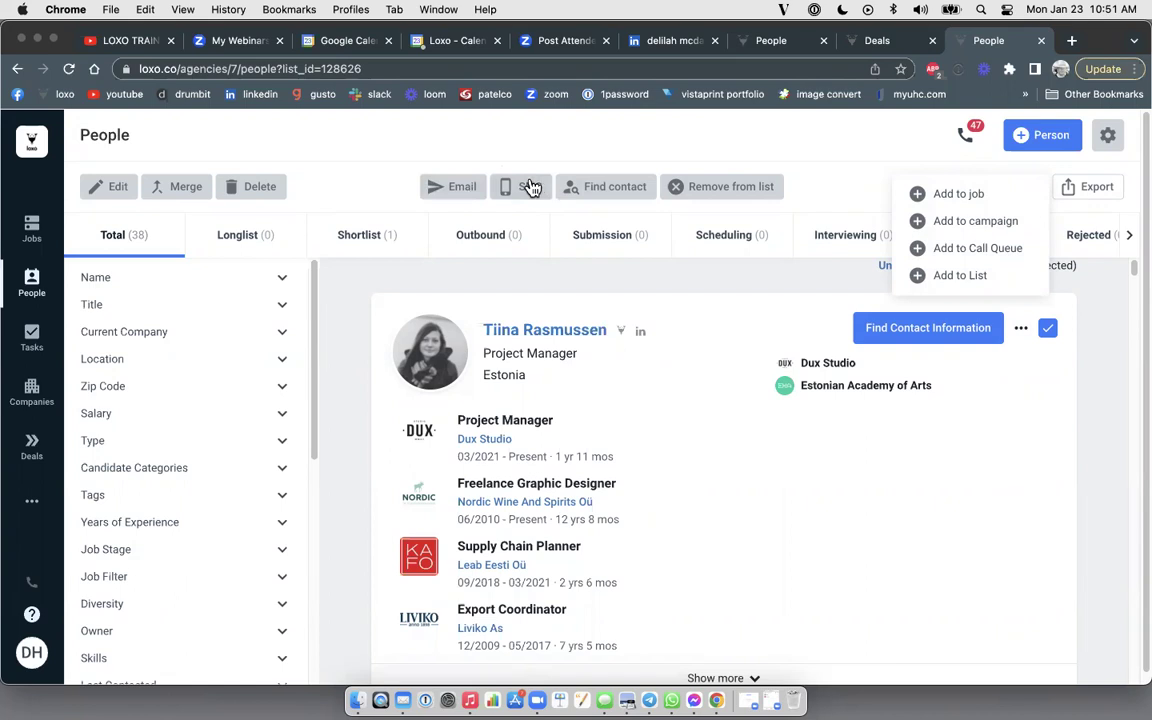
pyautogui.click(1091, 412)
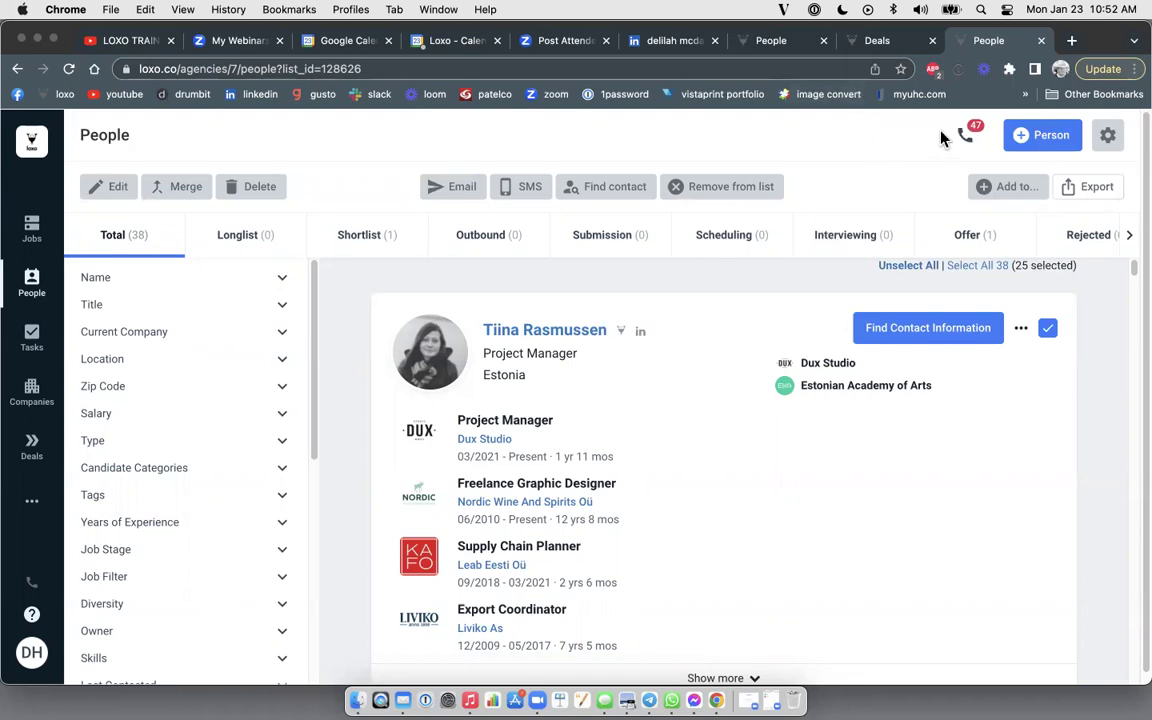
# Move the Yelp sales manager to the top of the Call Queue and examine that entry's status and next-call date options
pyautogui.click(965, 135)
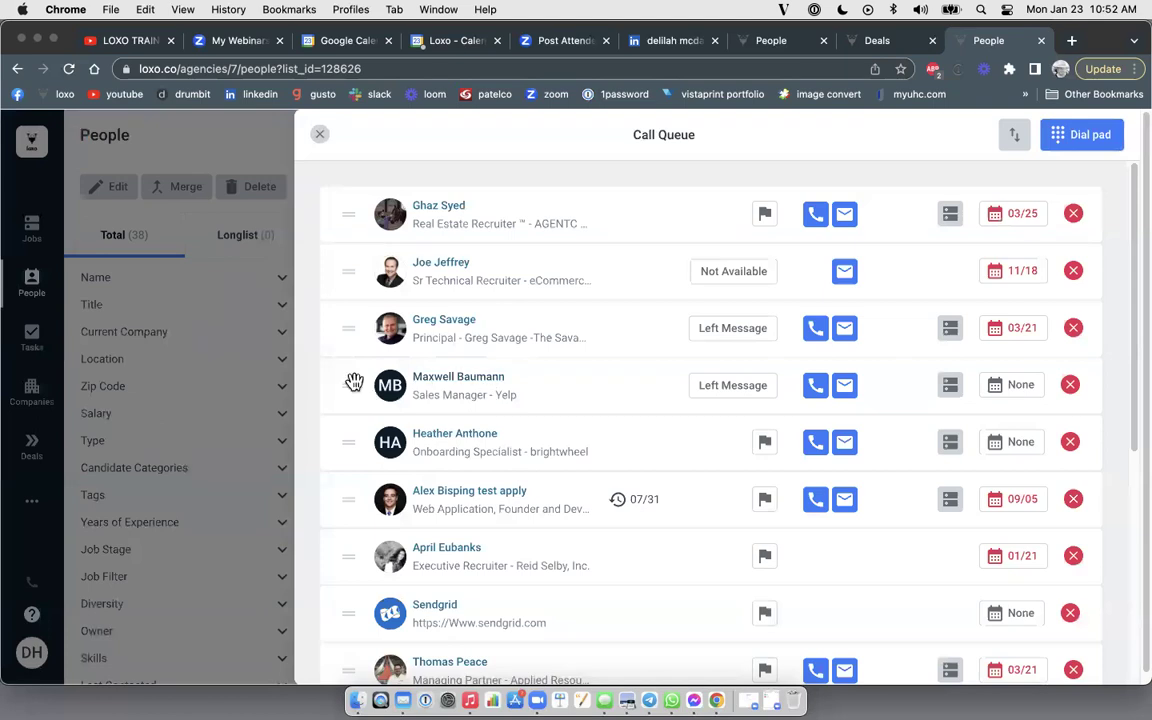
pyautogui.moveTo(355, 387); pyautogui.dragTo(345, 214)
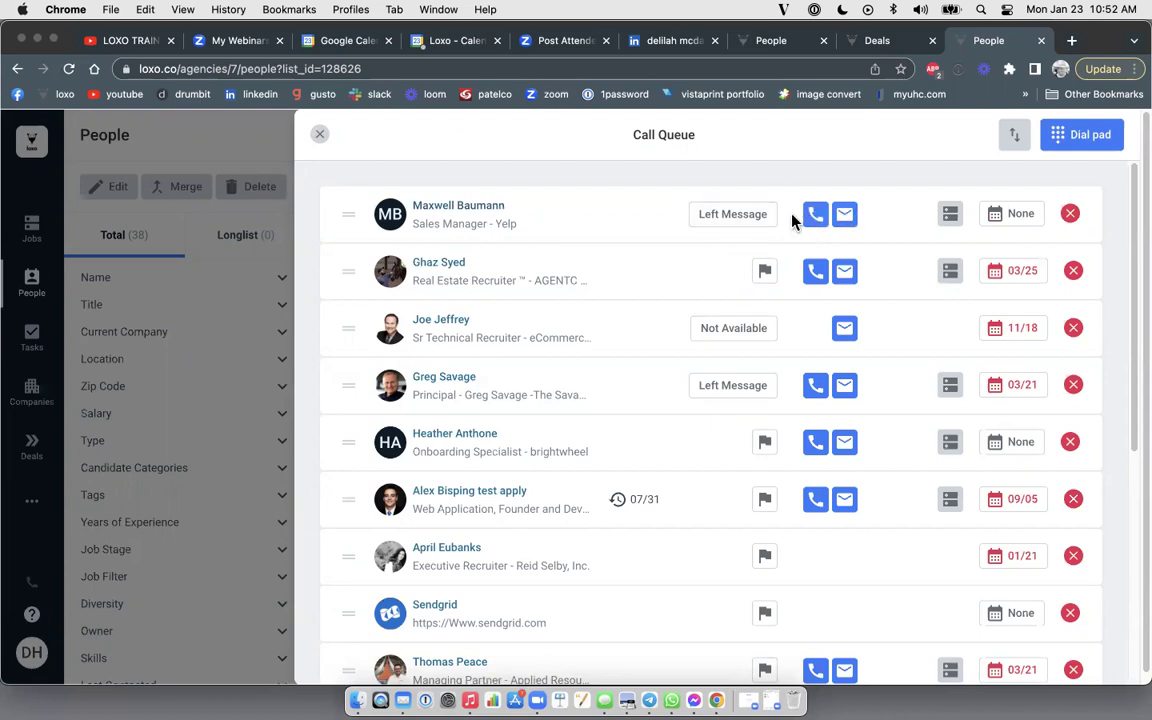
pyautogui.click(725, 217)
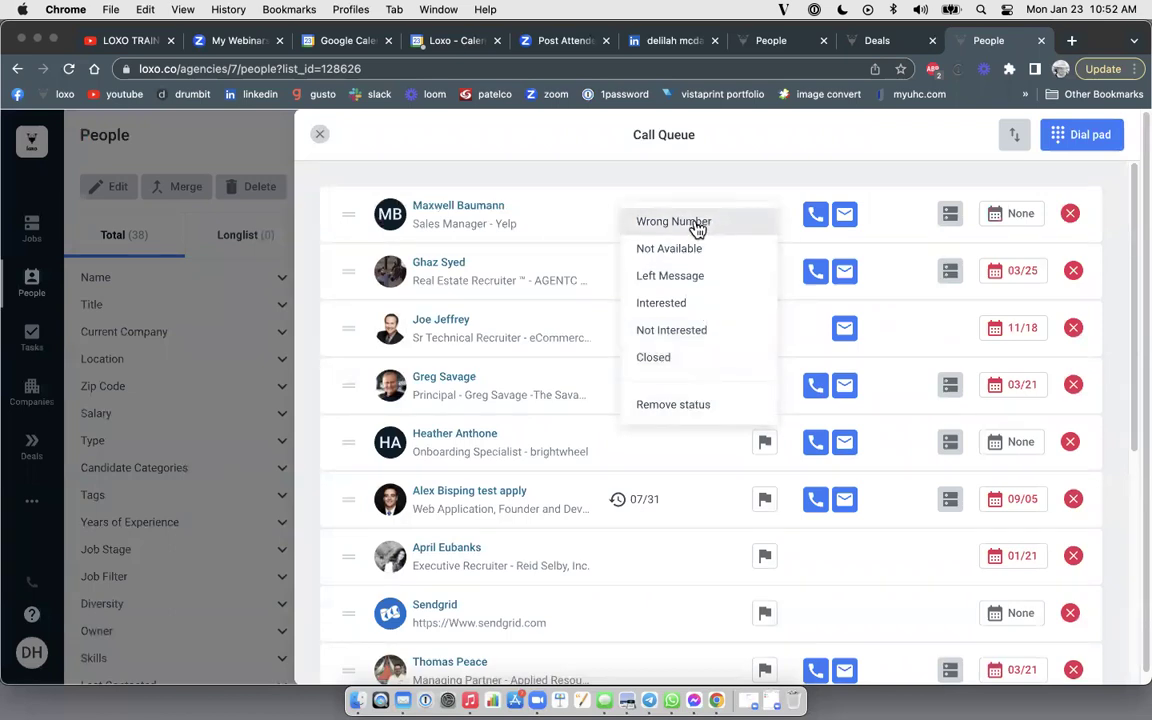
pyautogui.click(895, 226)
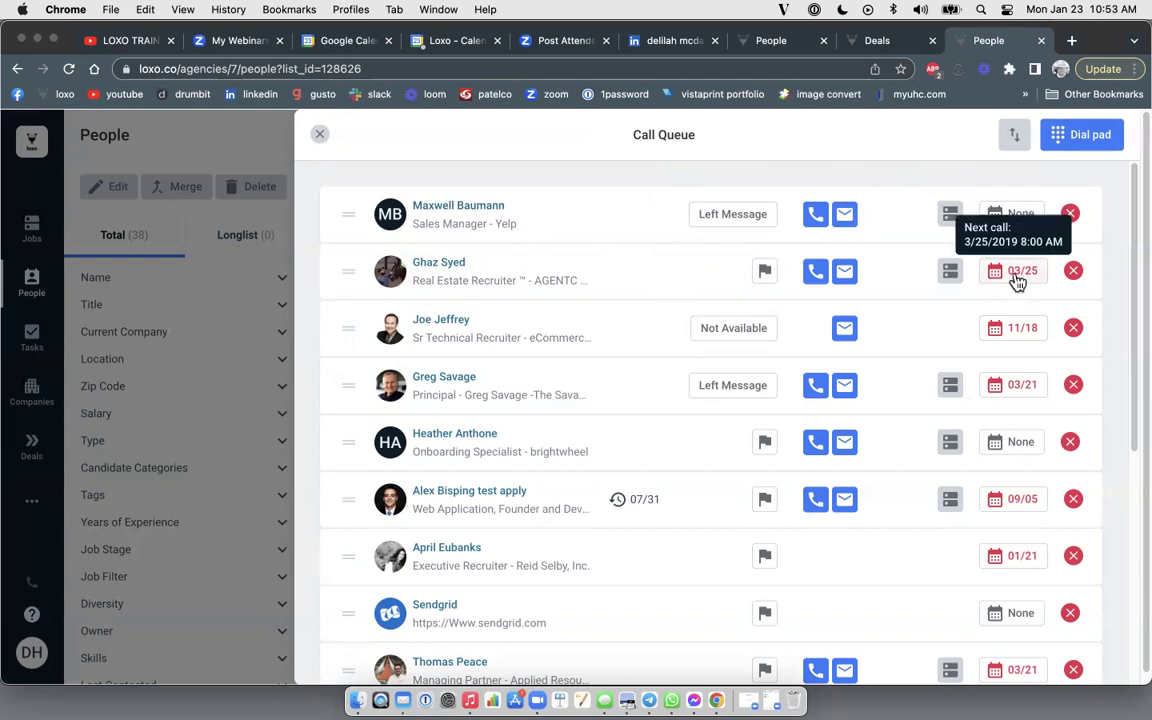
pyautogui.click(1020, 218)
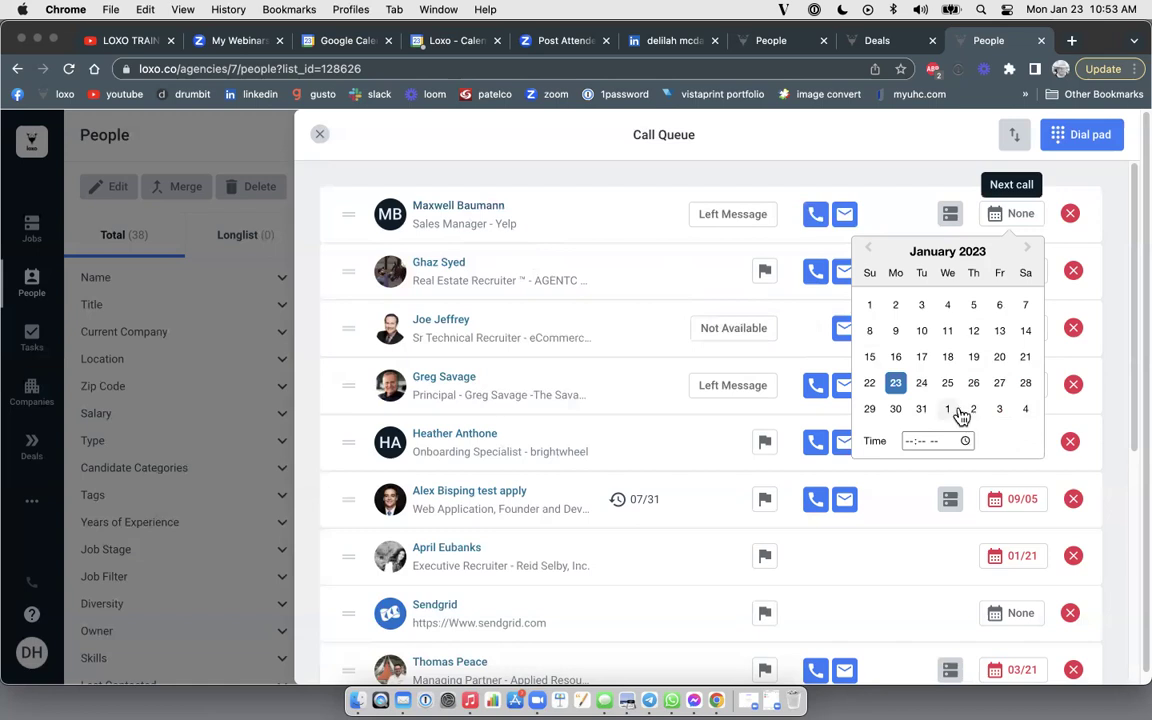
pyautogui.click(906, 170)
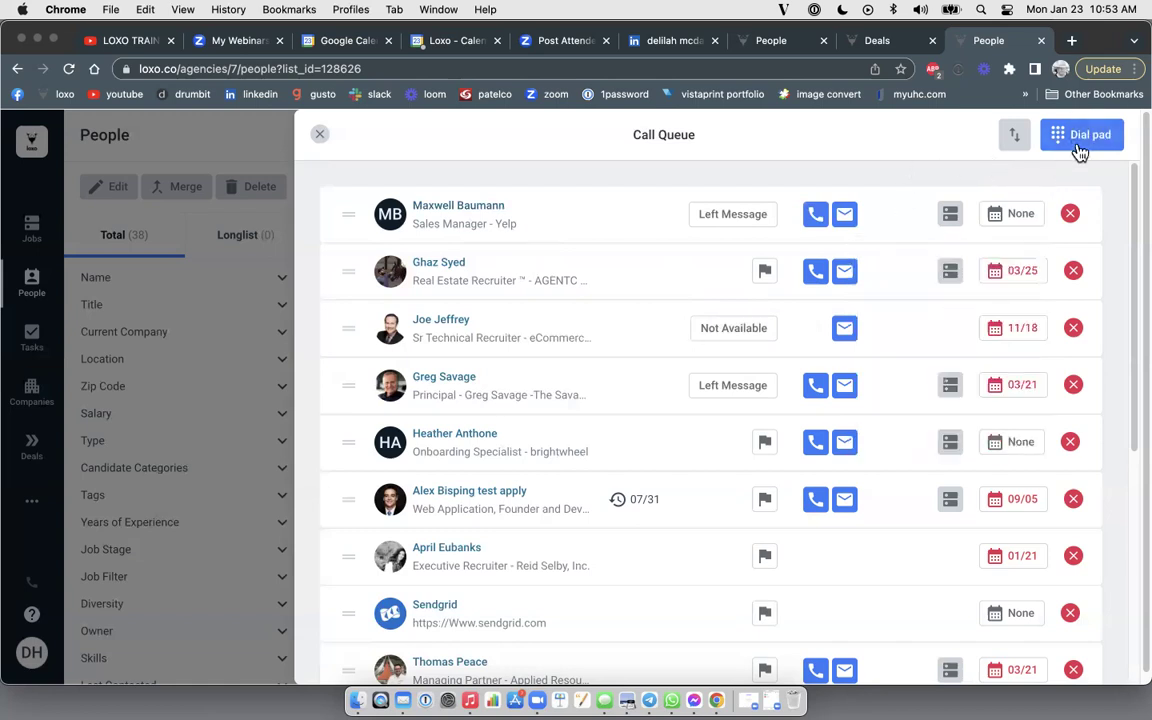
pyautogui.click(321, 136)
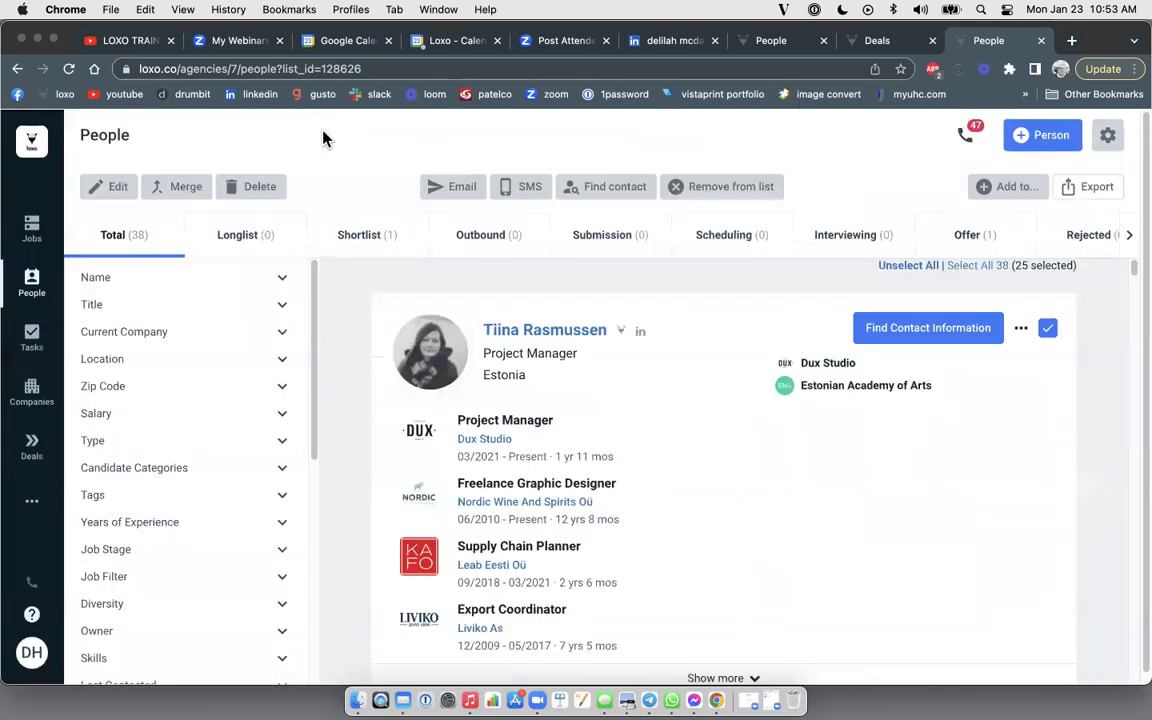
# Add the Dux Studio project manager to the call list from the person's profile and check the Call Queue
pyautogui.click(572, 335)
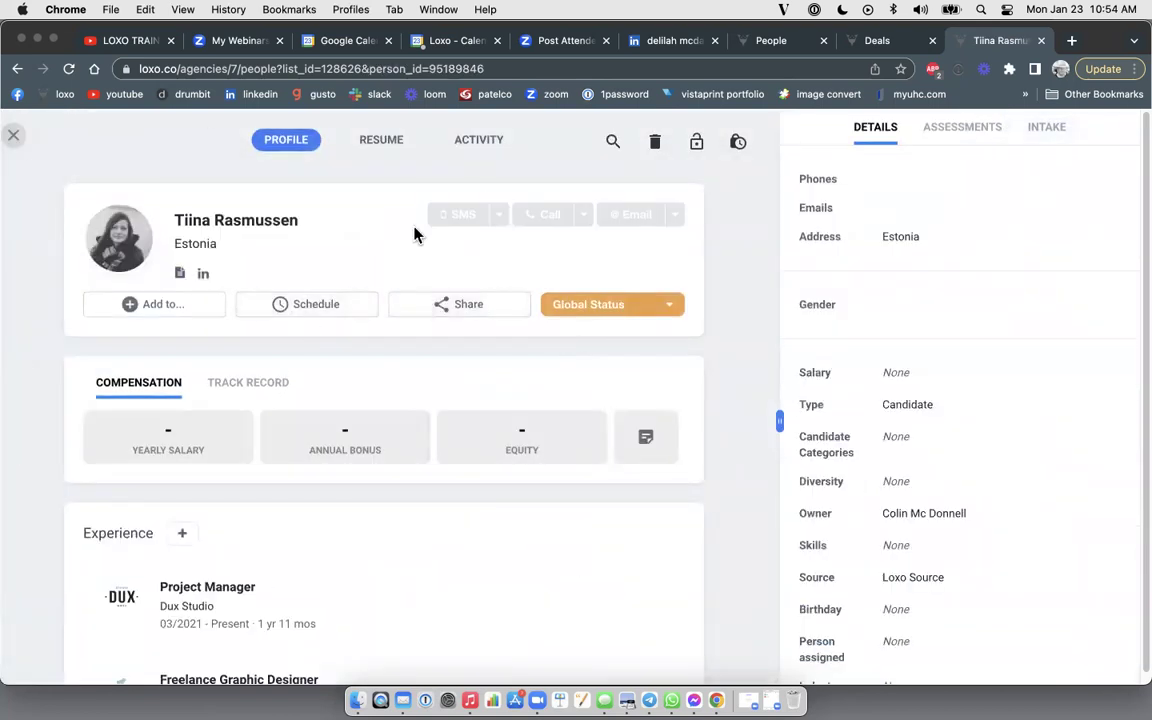
pyautogui.click(157, 305)
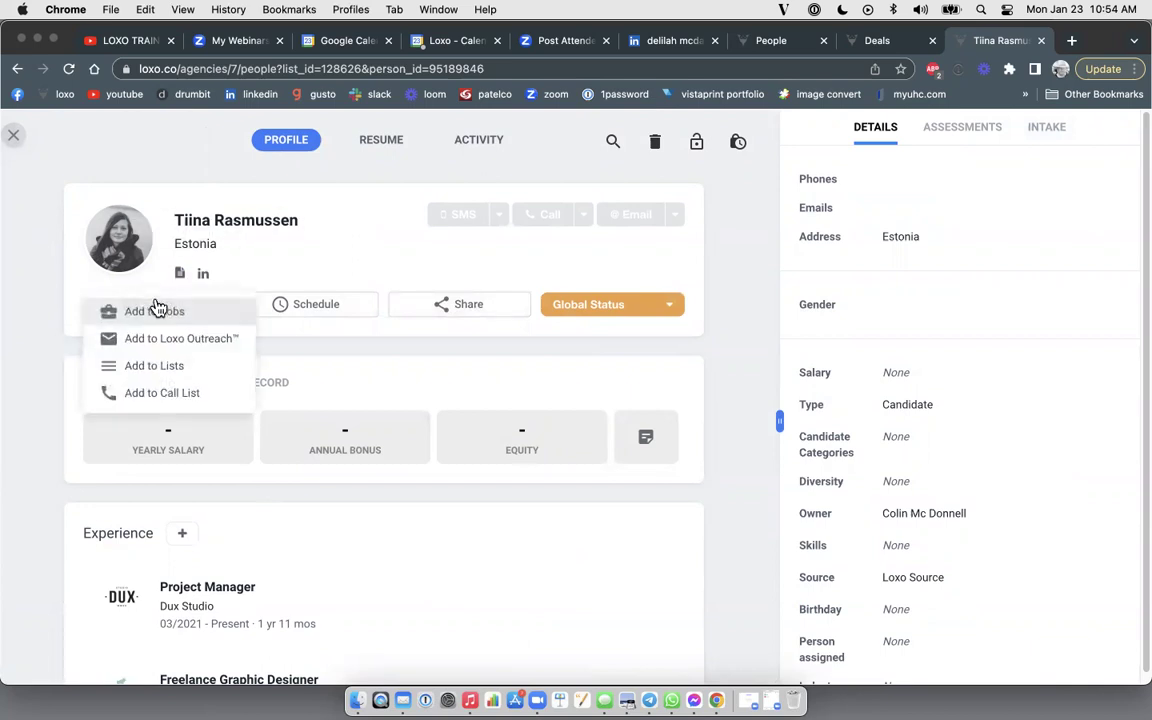
pyautogui.click(160, 400)
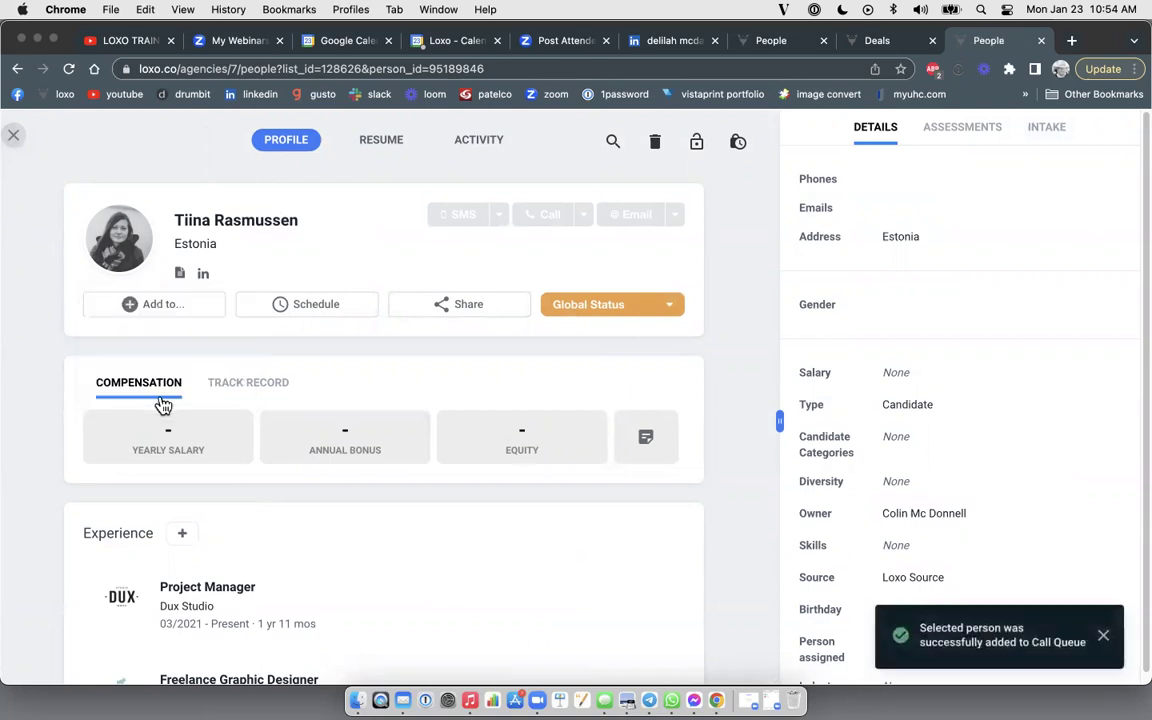
pyautogui.click(14, 136)
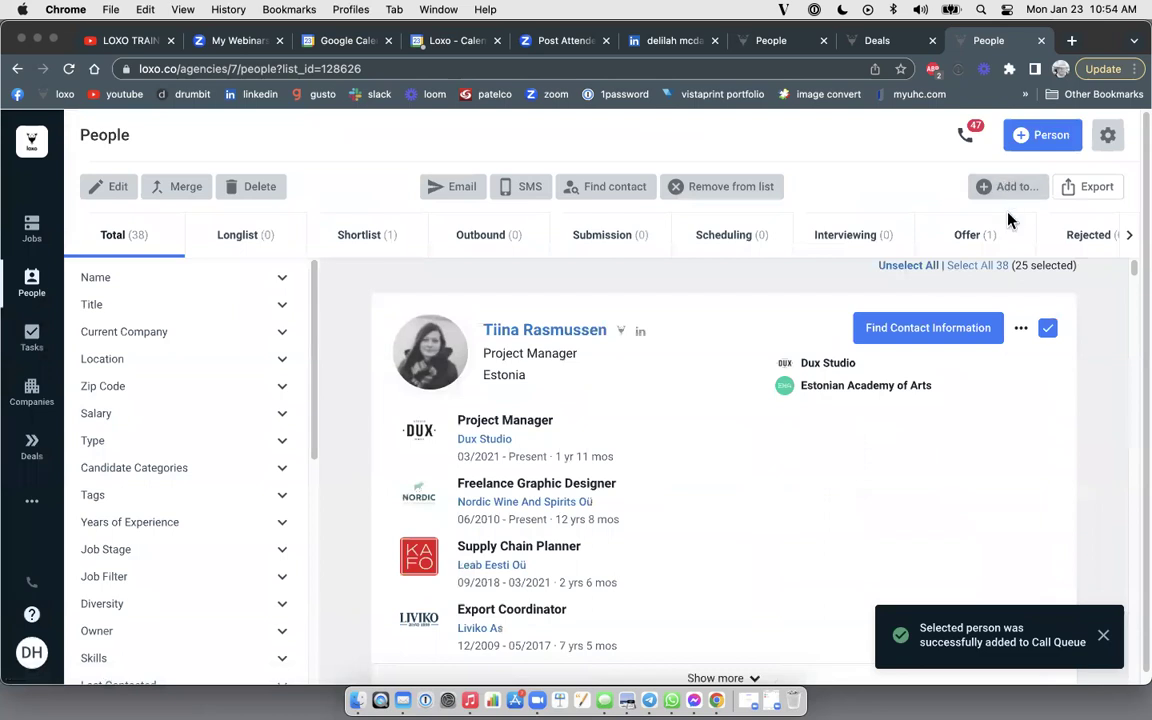
pyautogui.click(966, 134)
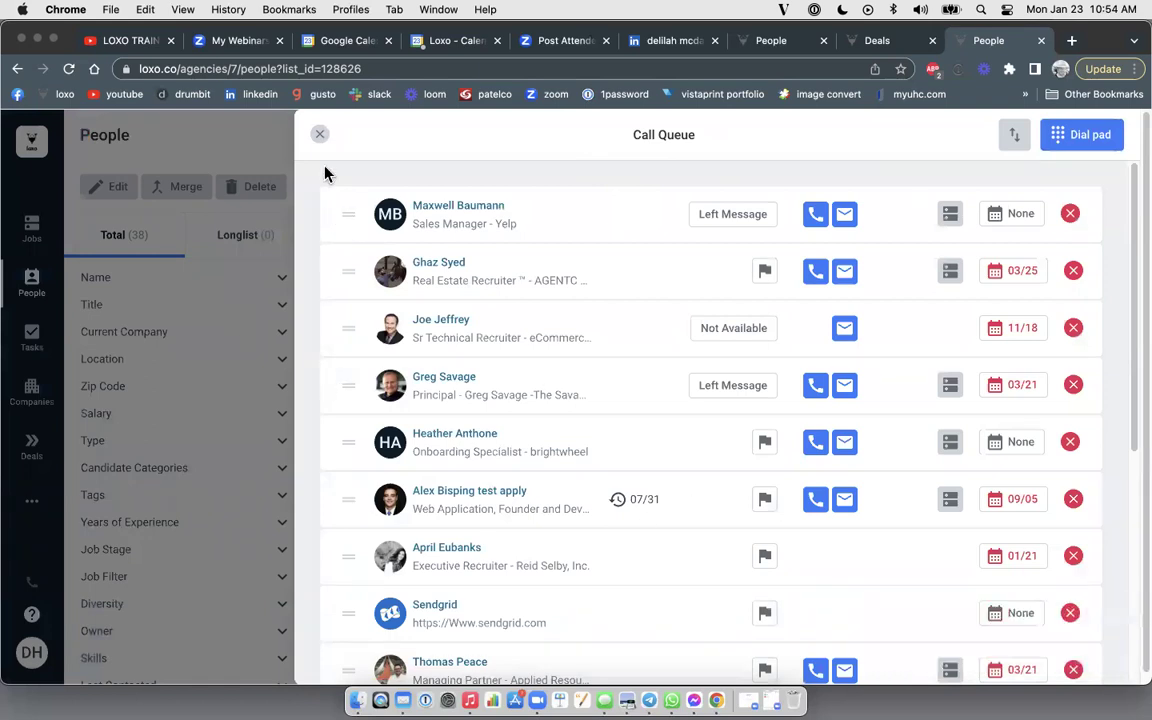
pyautogui.click(318, 135)
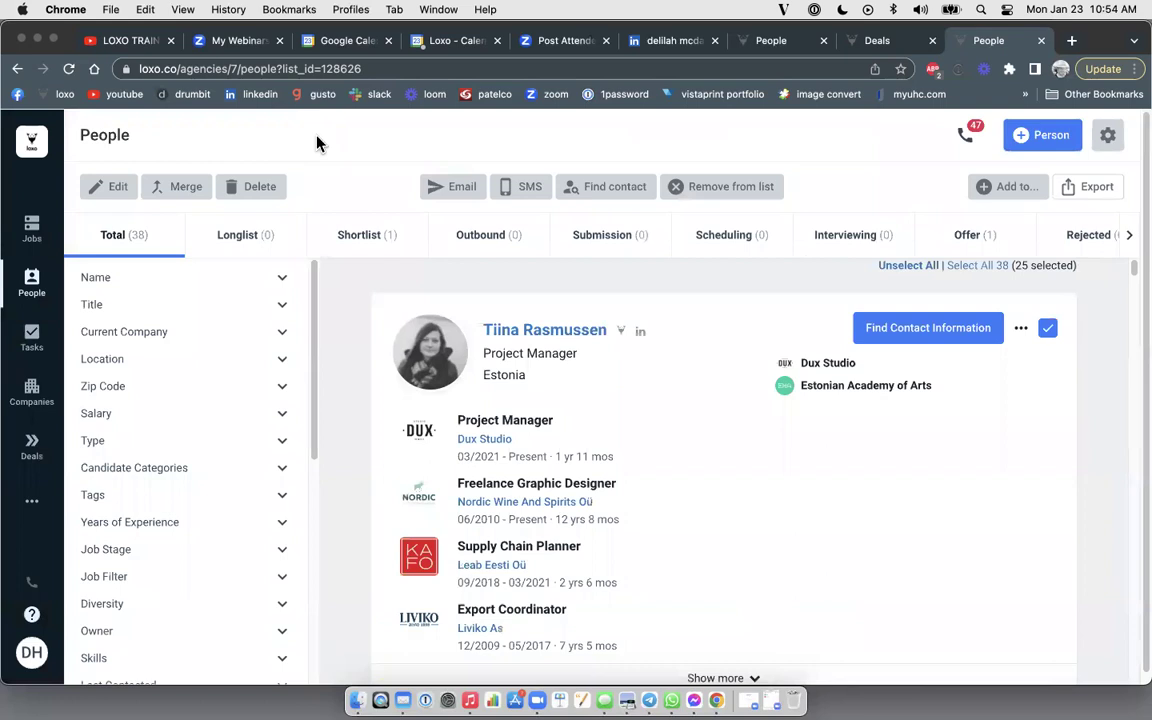
# Look at the tasks in calendar and board views, and try shifting the update videos card on the board
pyautogui.click(33, 337)
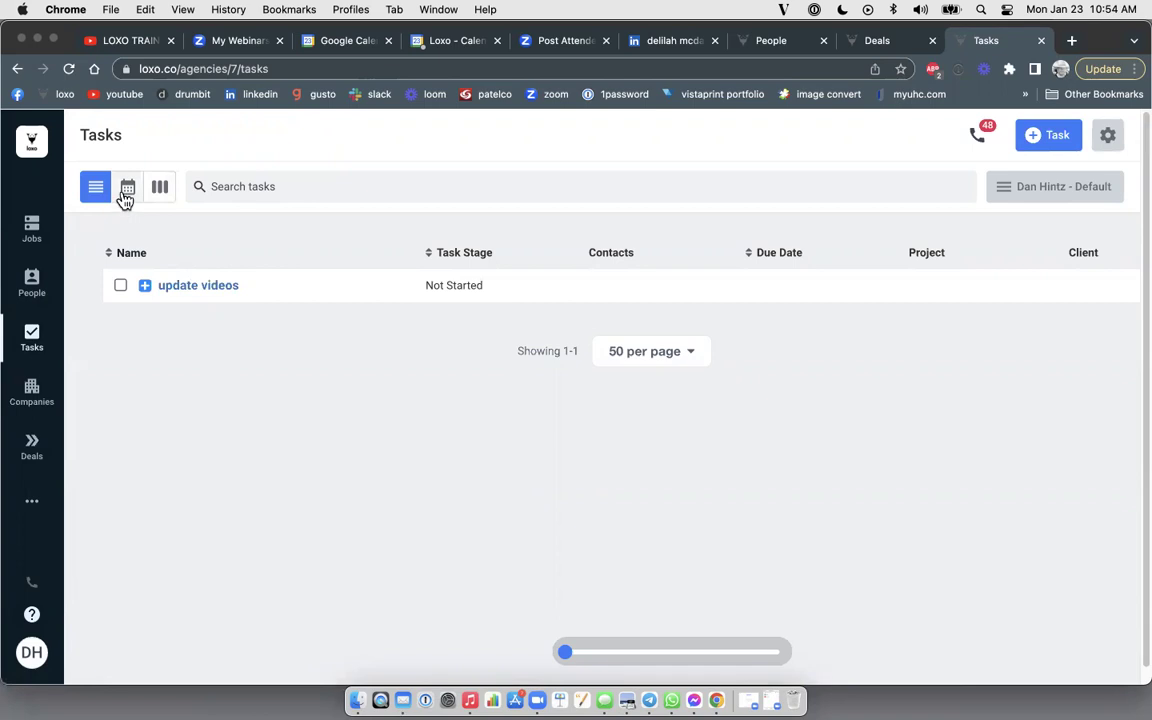
pyautogui.click(127, 189)
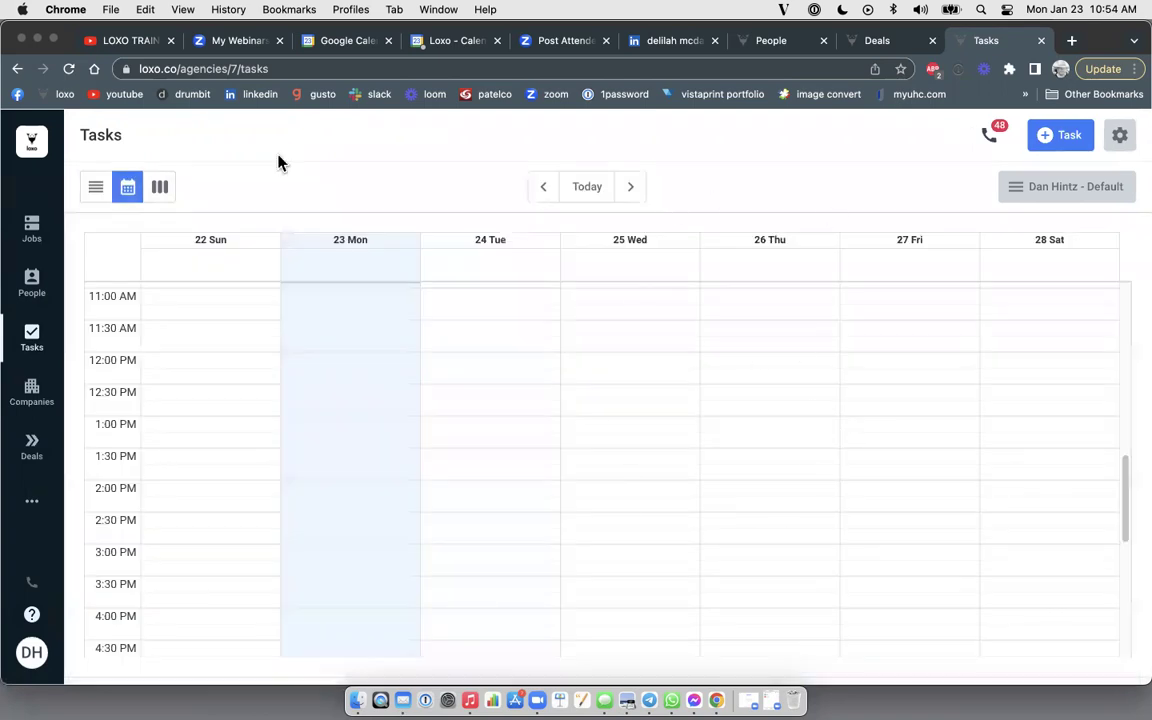
pyautogui.click(160, 190)
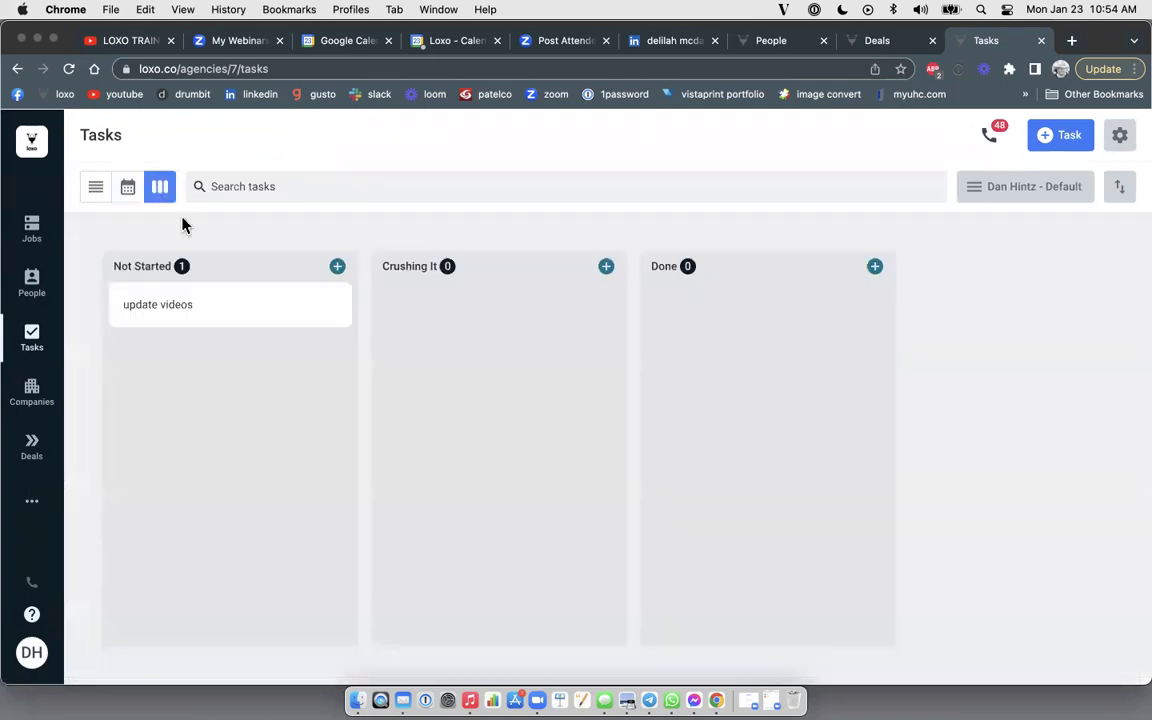
pyautogui.moveTo(205, 313); pyautogui.dragTo(291, 432)
# Look over the account menu's log, back-office and personal options, and dismiss it
pyautogui.click(33, 660)
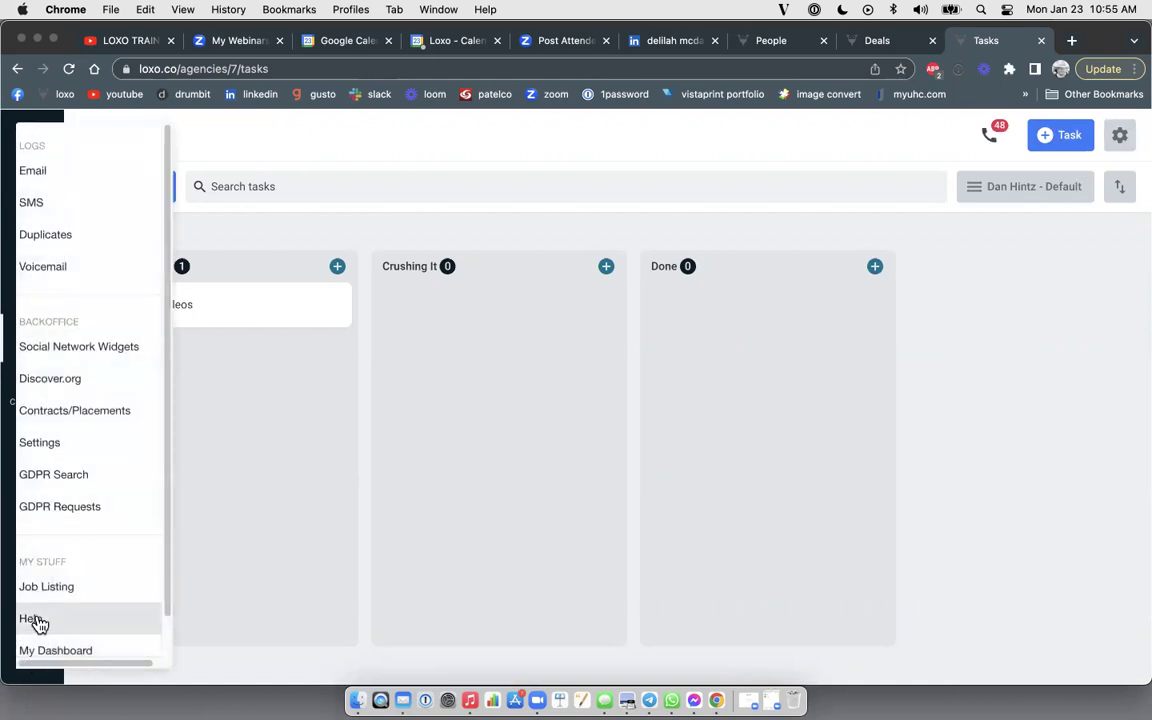
pyautogui.click(411, 387)
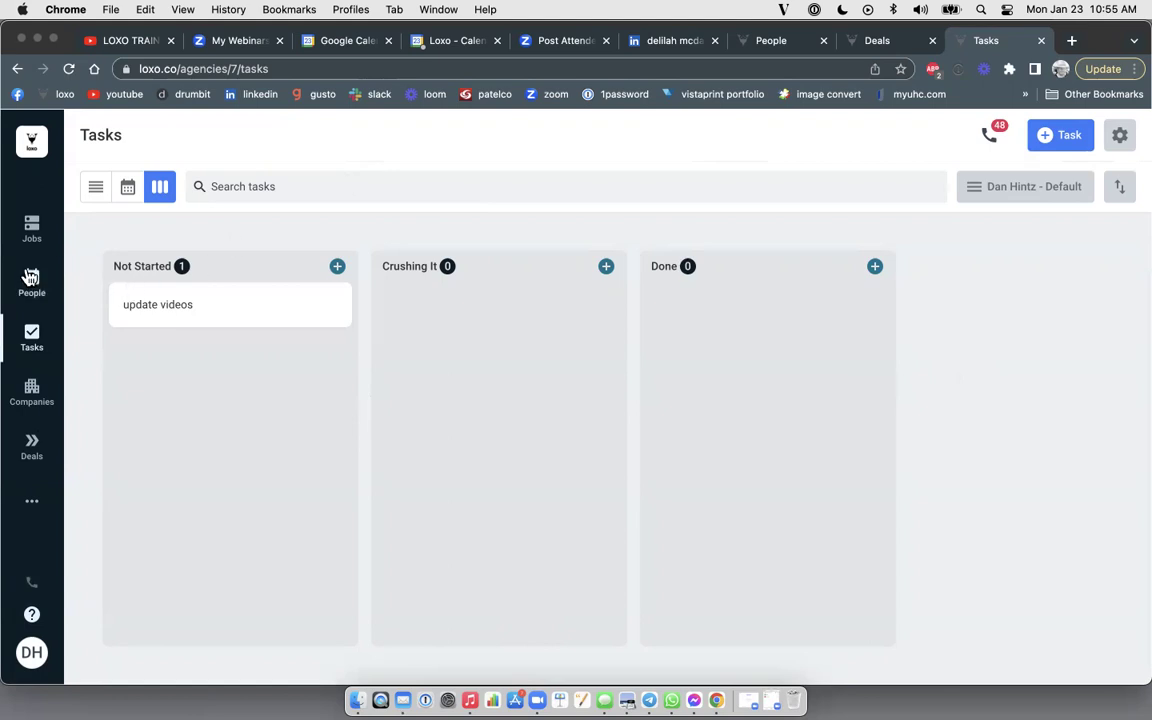
# Examine the activity section in the profile of ChAI's head of sales, and return to the people results
pyautogui.click(31, 283)
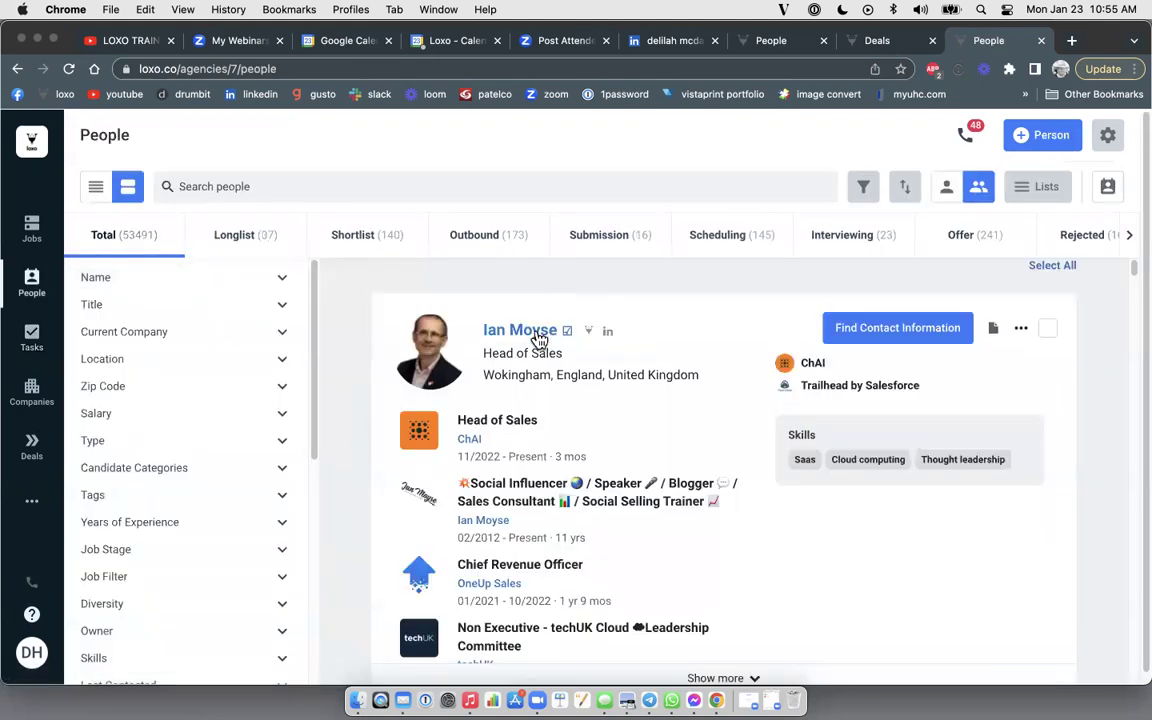
pyautogui.click(527, 328)
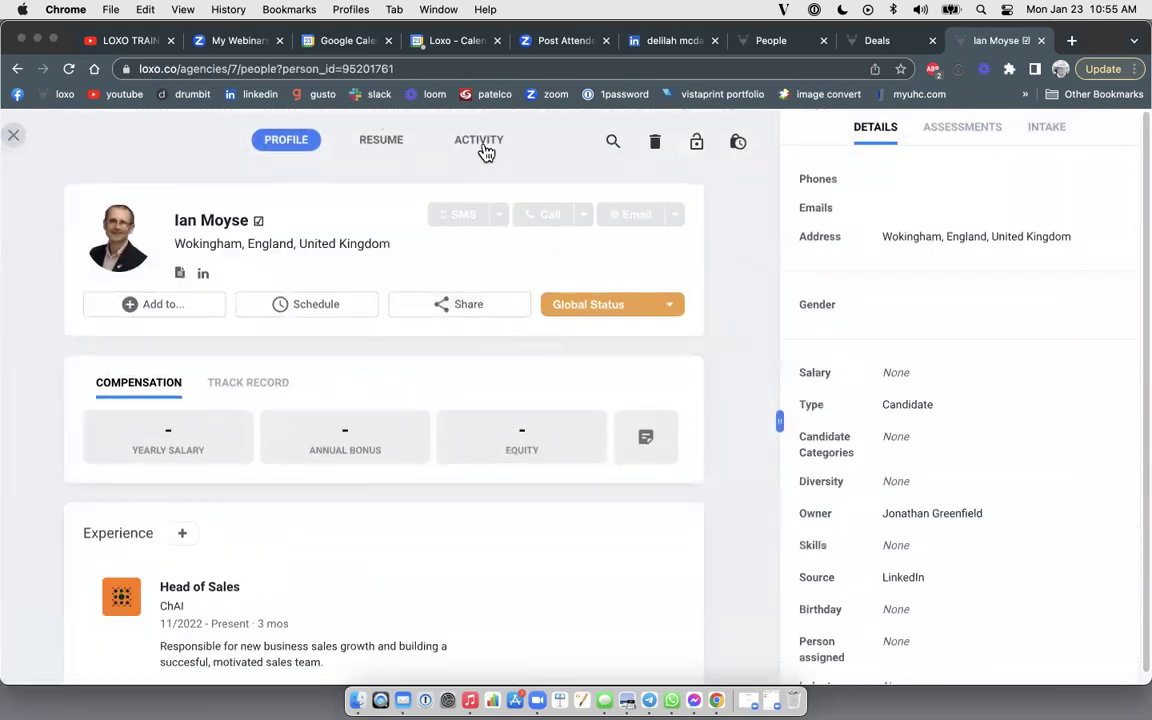
pyautogui.click(481, 145)
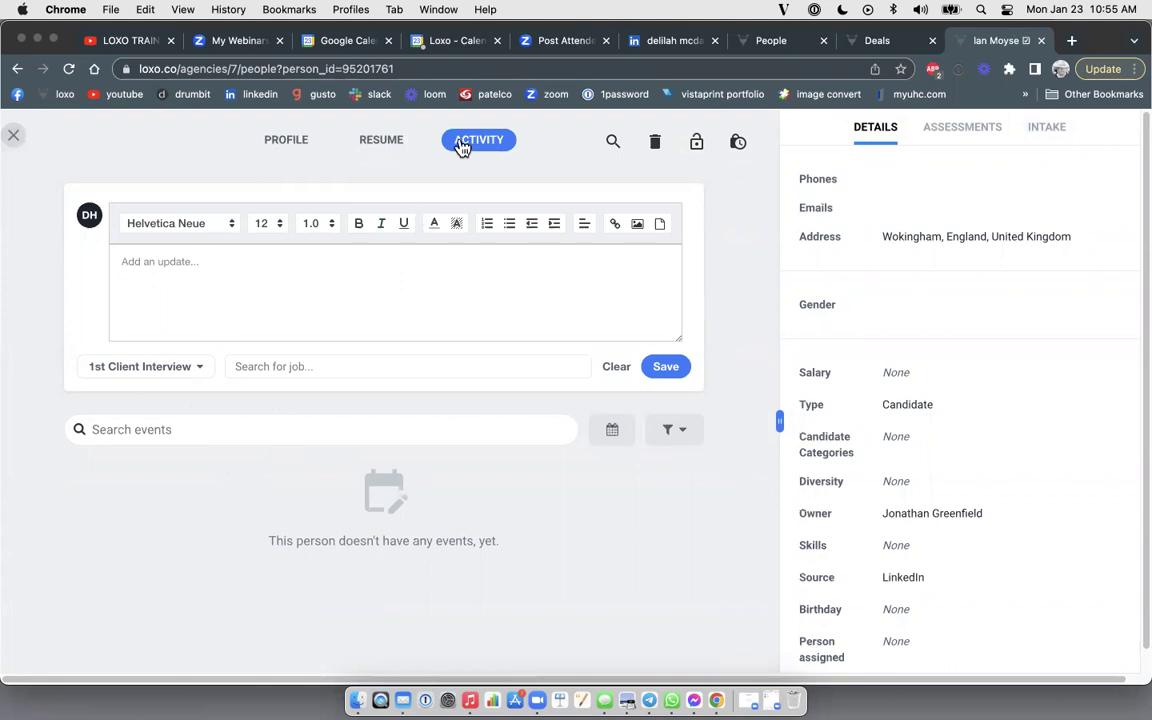
pyautogui.click(16, 138)
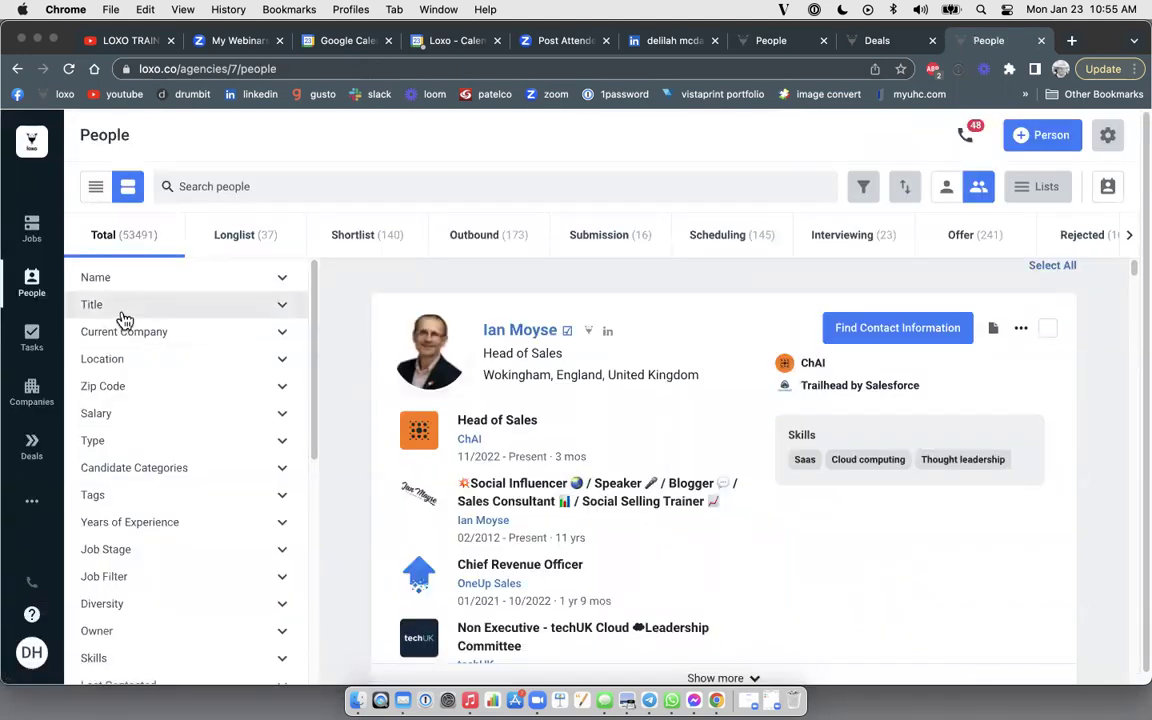
# Return to the tasks, compare their calendar and board layouts, and switch back to the list layout
pyautogui.click(32, 337)
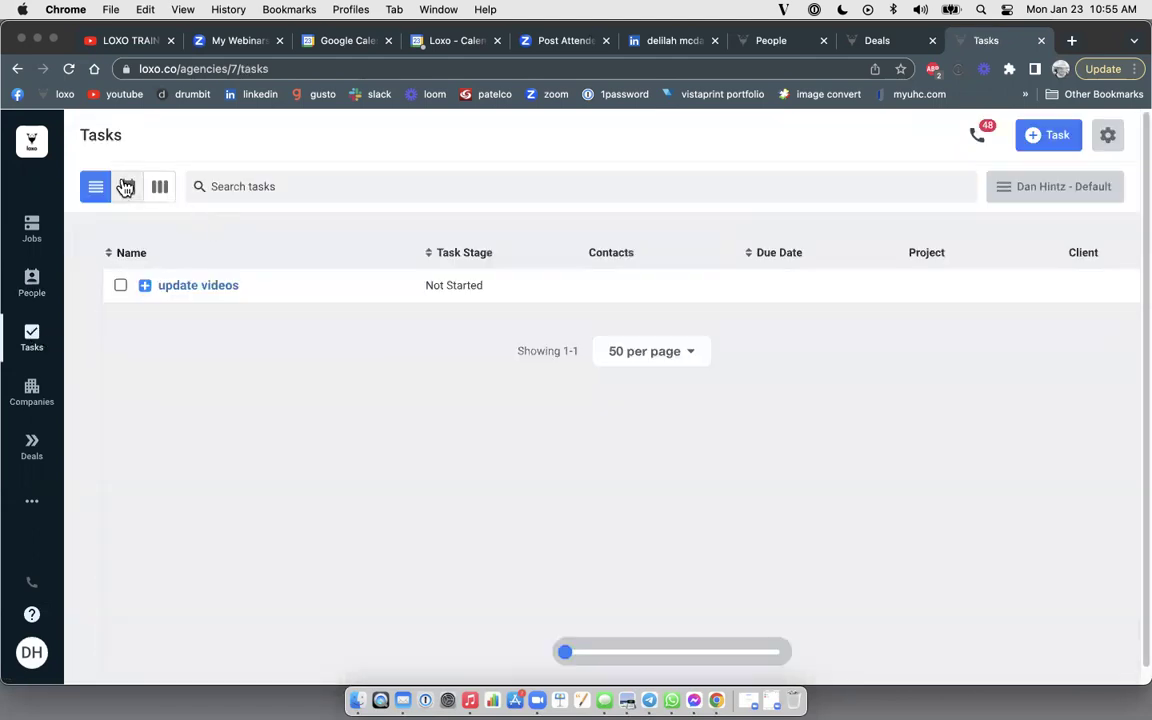
pyautogui.click(128, 187)
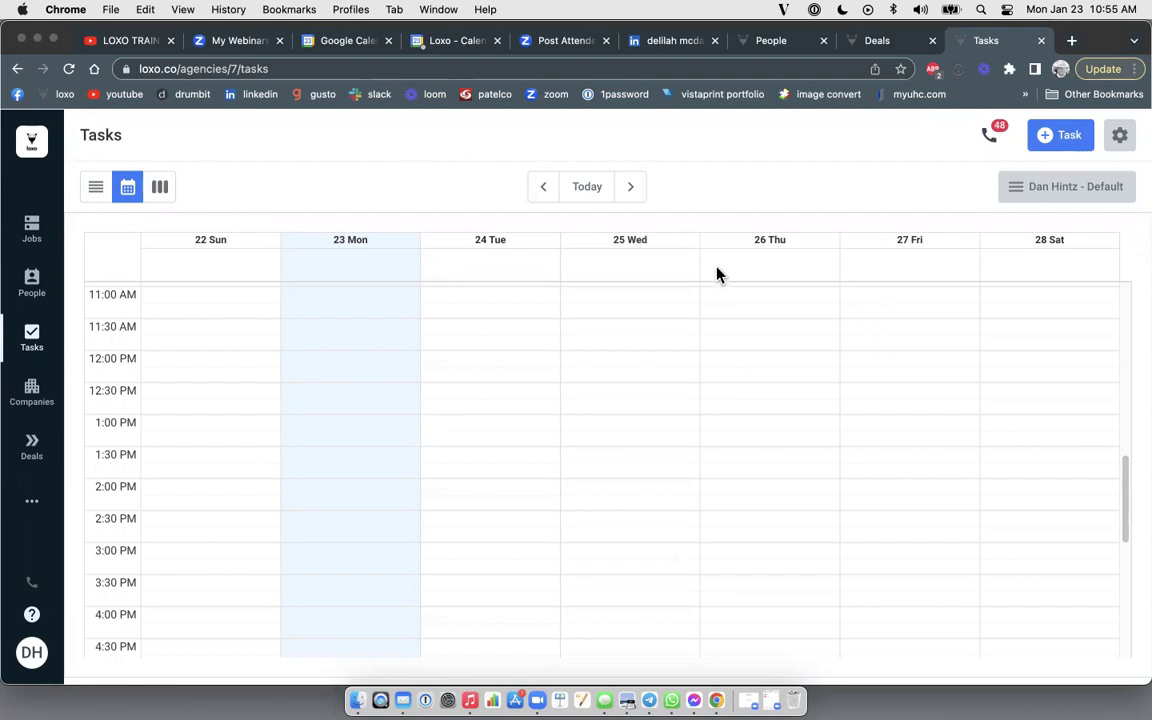
pyautogui.click(159, 186)
pyautogui.moveTo(208, 311)
pyautogui.mouseDown()
pyautogui.moveTo(398, 357)
pyautogui.moveTo(612, 324)
pyautogui.moveTo(269, 311)
pyautogui.moveTo(87, 365)
pyautogui.moveTo(231, 316)
pyautogui.moveTo(445, 347)
pyautogui.moveTo(786, 345)
pyautogui.moveTo(203, 324)
pyautogui.mouseUp()
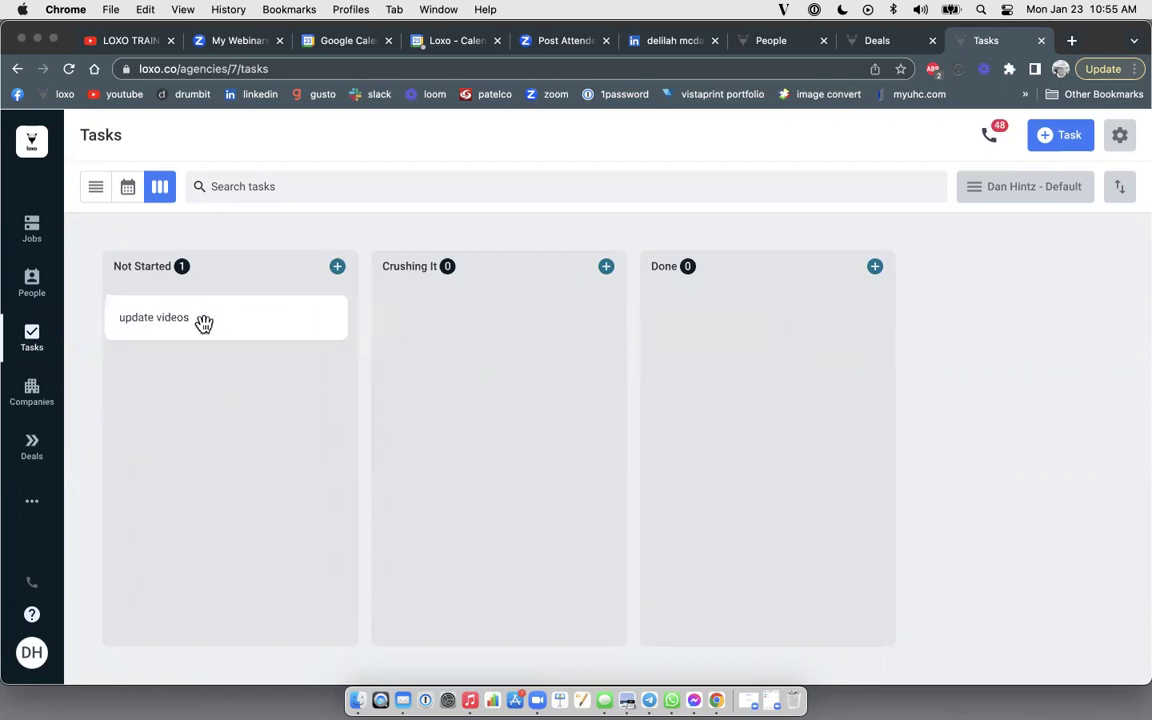
pyautogui.click(97, 190)
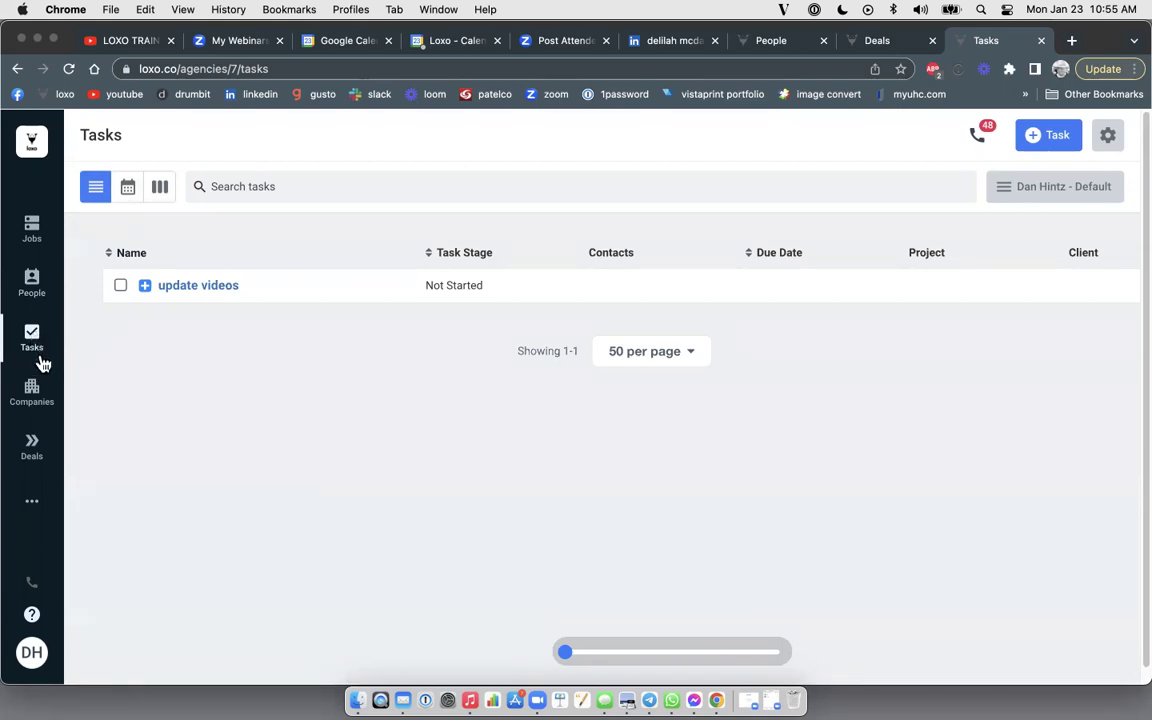
# Open the deals pipeline and check the tasks on the VP of Sales deal under Qualified Opportunity
pyautogui.click(32, 447)
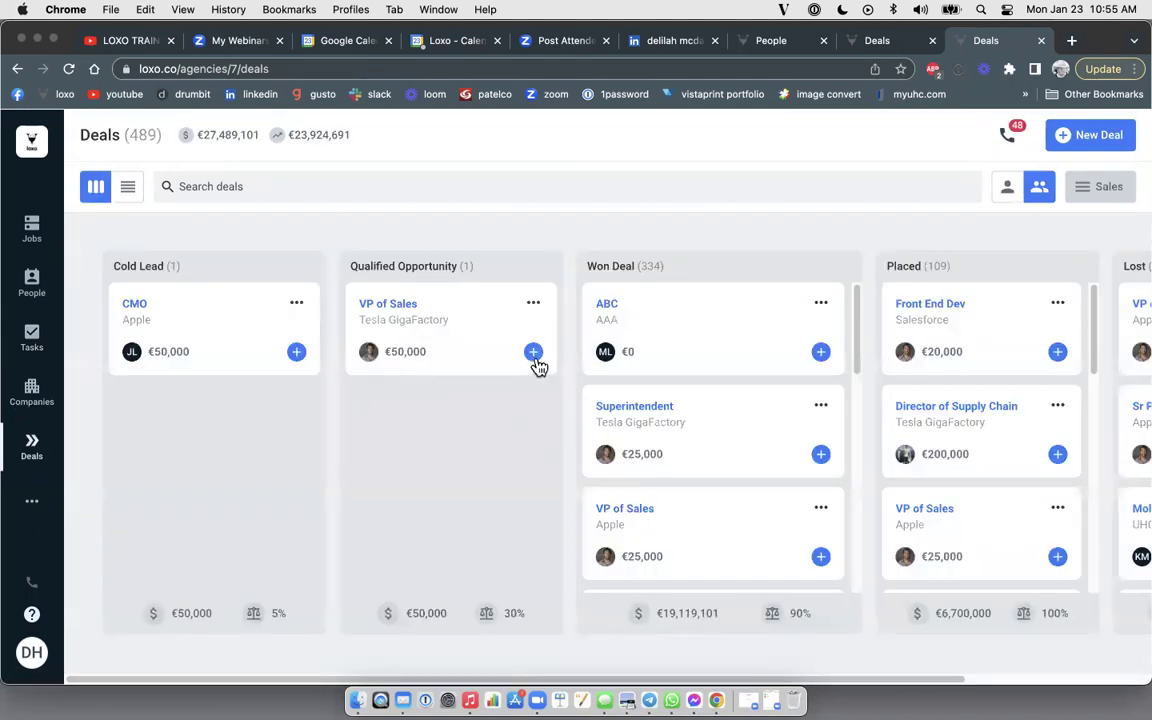
pyautogui.click(537, 358)
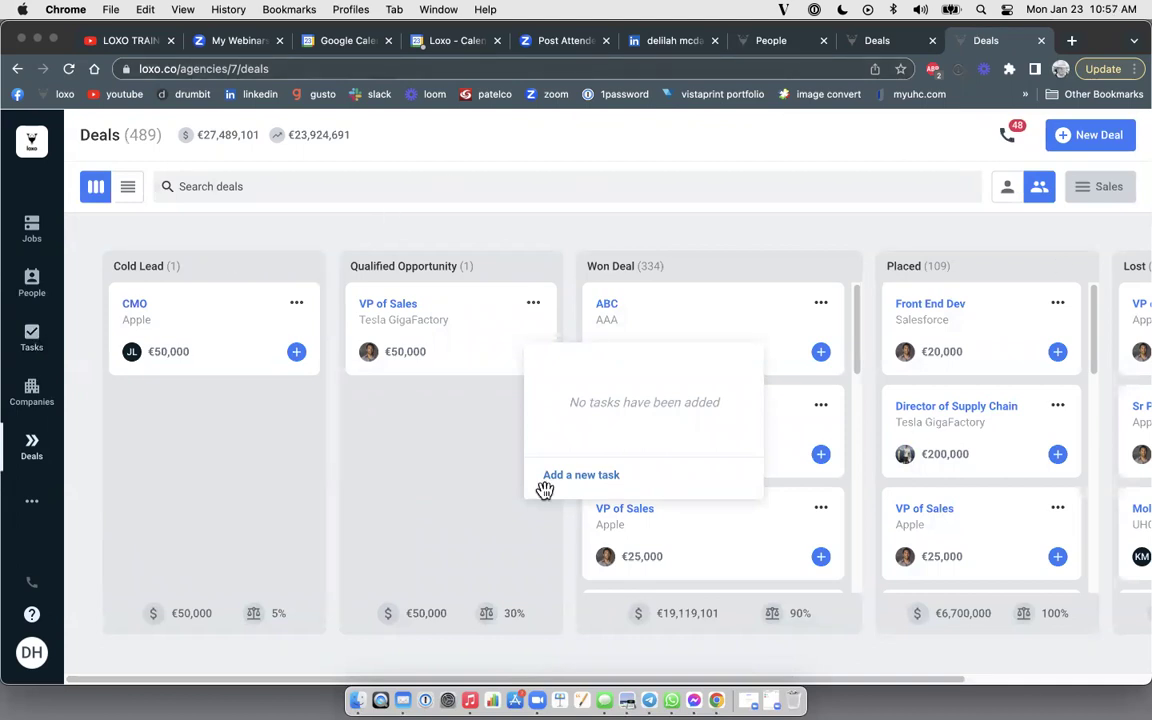
pyautogui.click(550, 231)
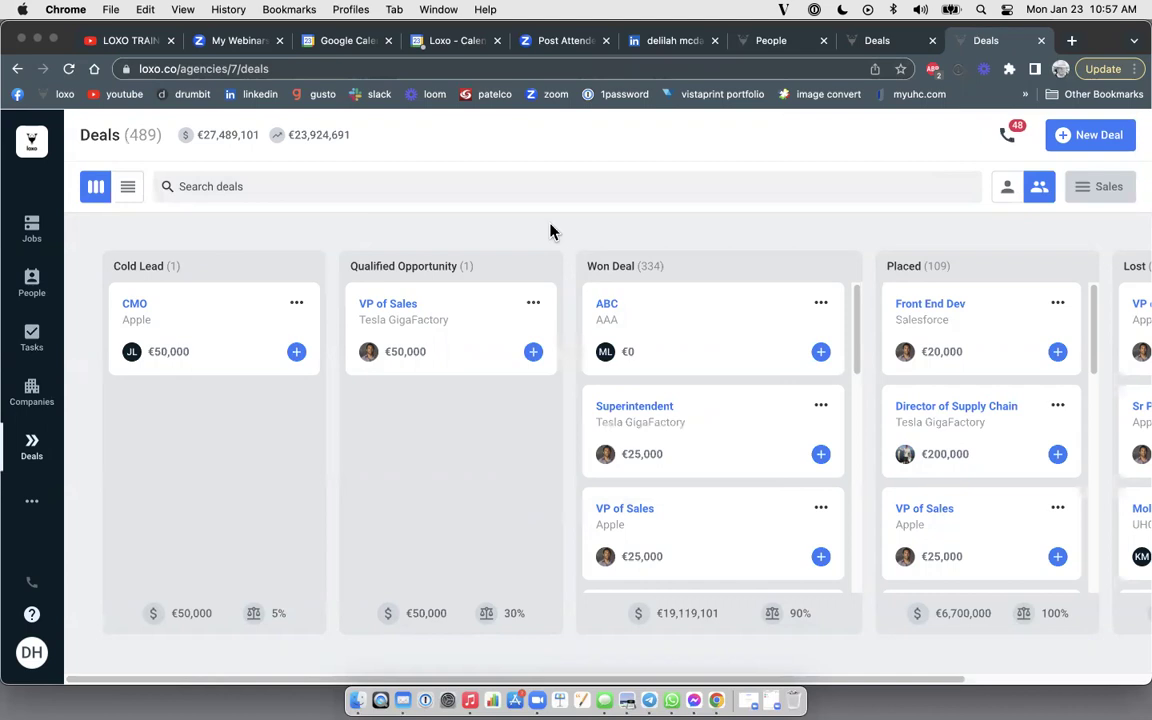